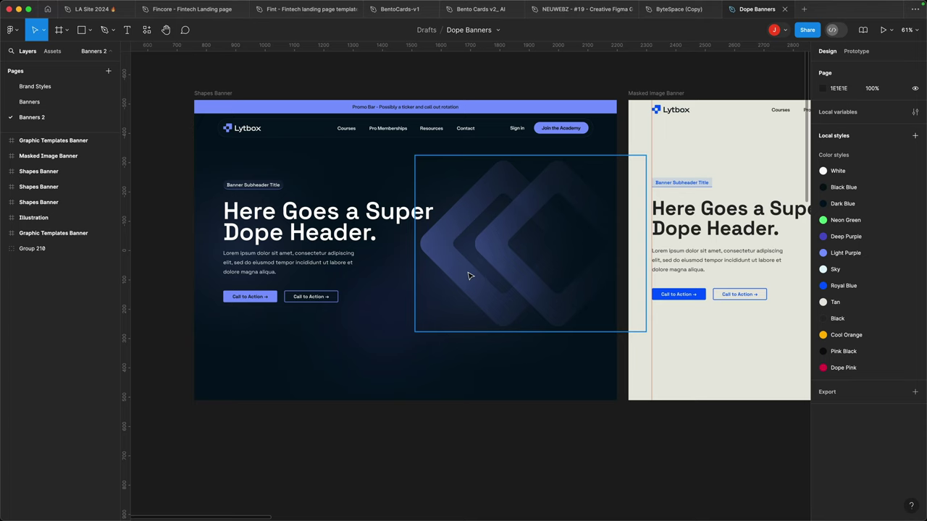
- Pan right across the Banners 2 canvas to look over the banner designs
scroll(478, 275, "right", 10)
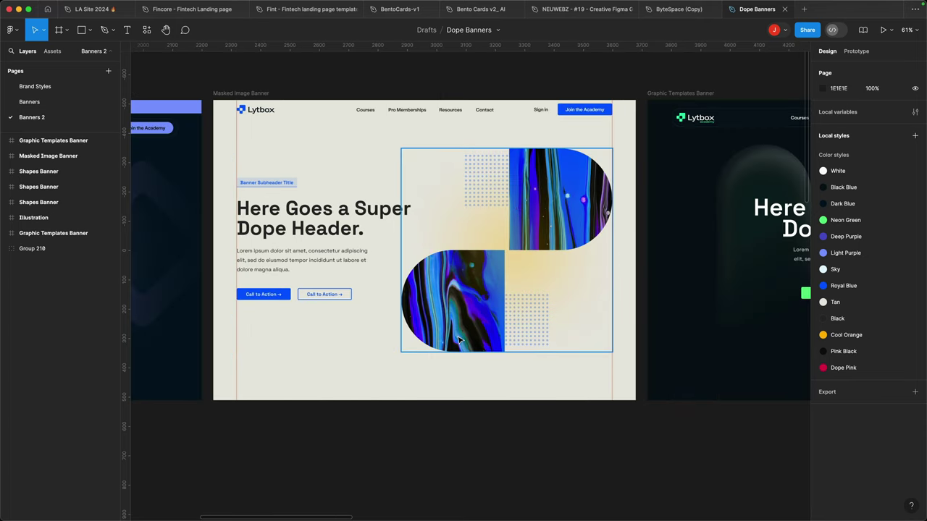
scroll(471, 342, "right", 8)
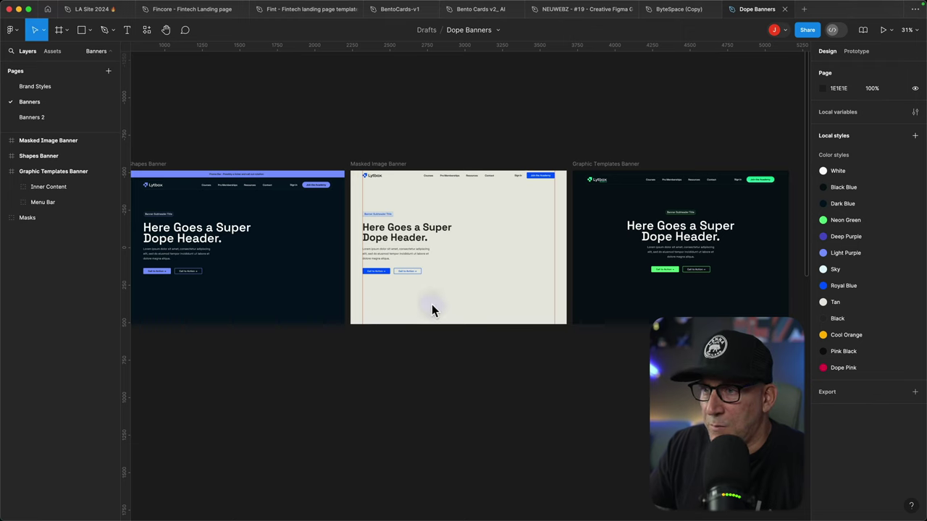
- Pan around the Banners canvas, then switch to the Banners 2 page with the finished banners
scroll(273, 321, "left", 1)
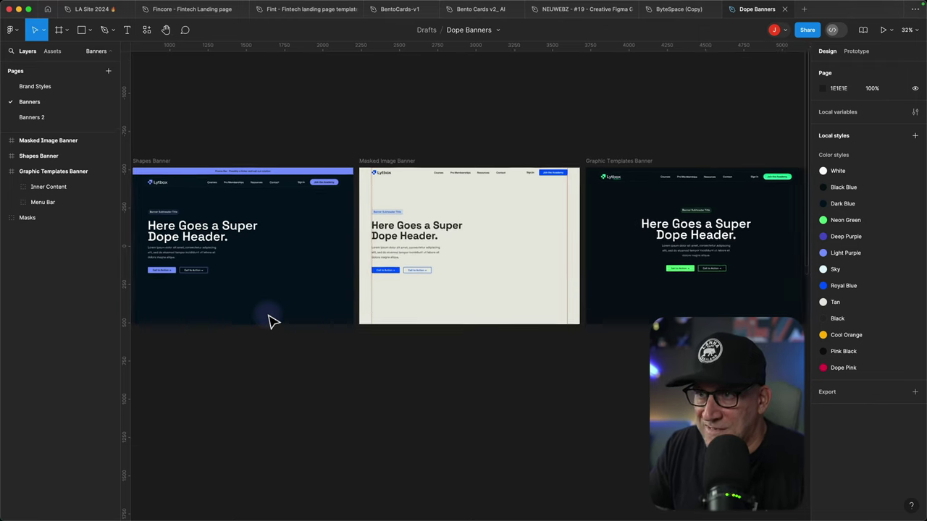
scroll(273, 321, "up", 2)
scroll(273, 322, "left", 2)
scroll(274, 321, "up", 3)
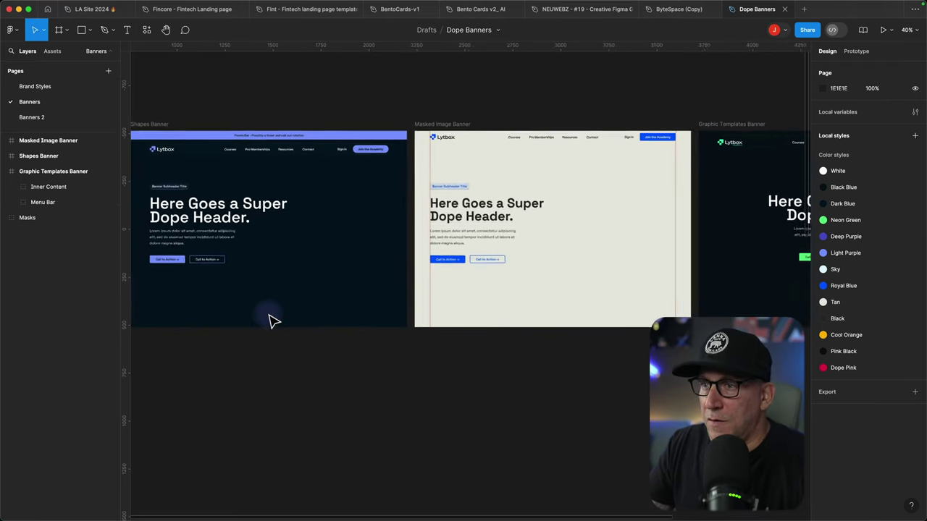
scroll(274, 322, "left", 3)
scroll(274, 322, "up", 3)
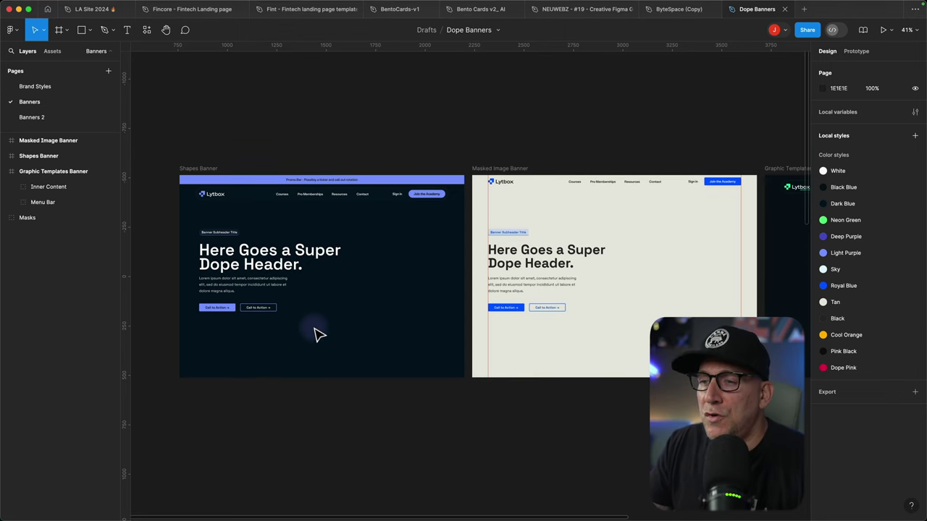
scroll(322, 335, "up", 2)
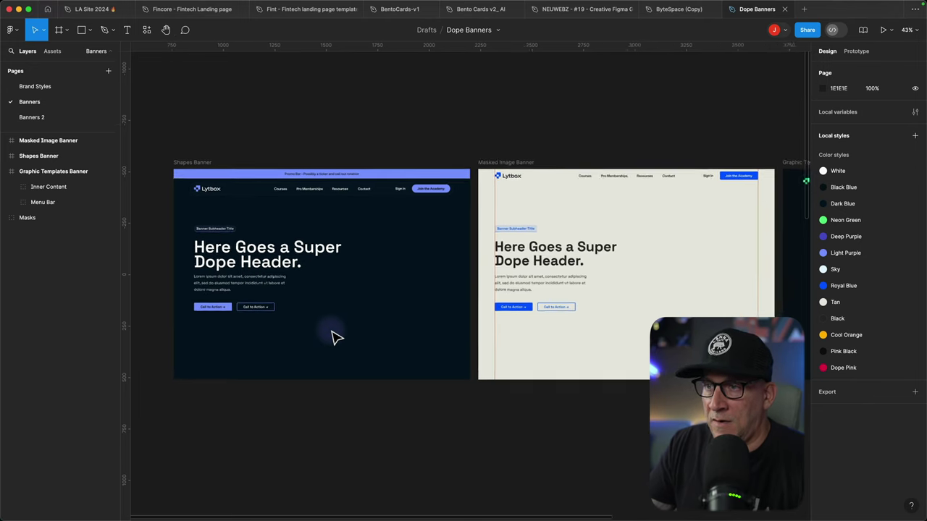
scroll(438, 315, "right", 10)
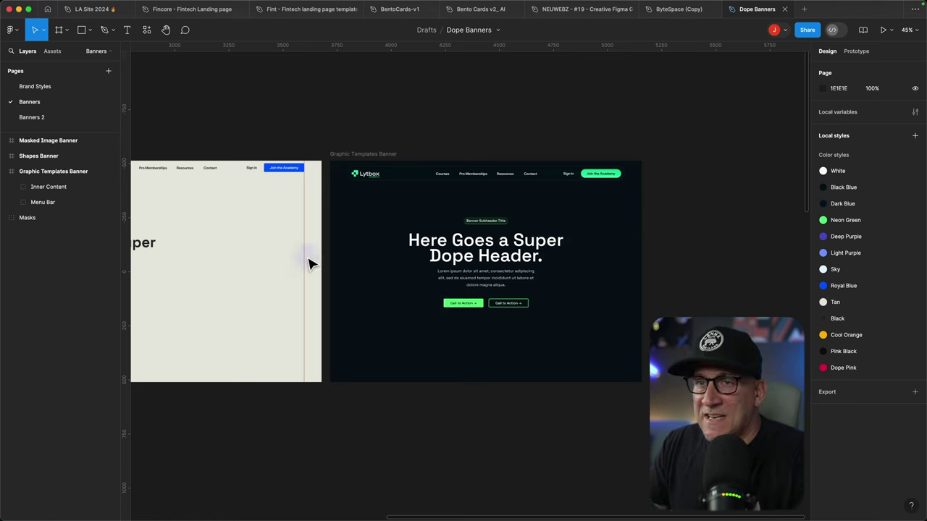
left_click(42, 119)
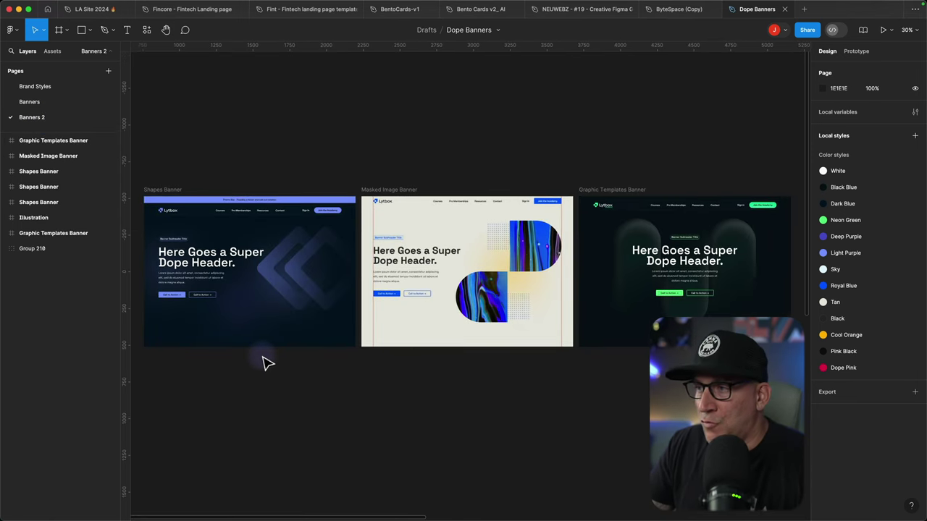
- Zoom in on the finished banners on the Banners 2 page
scroll(264, 362, "left", 3)
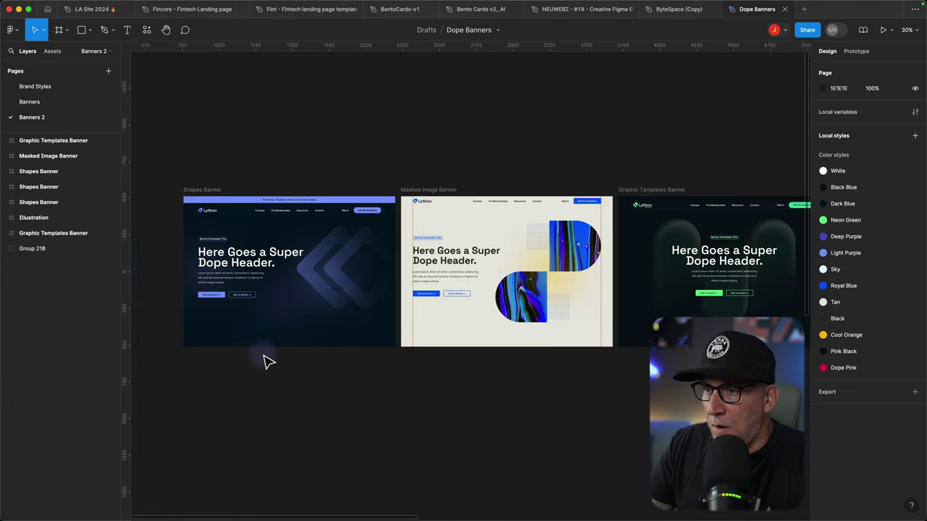
scroll(264, 359, "up", 5)
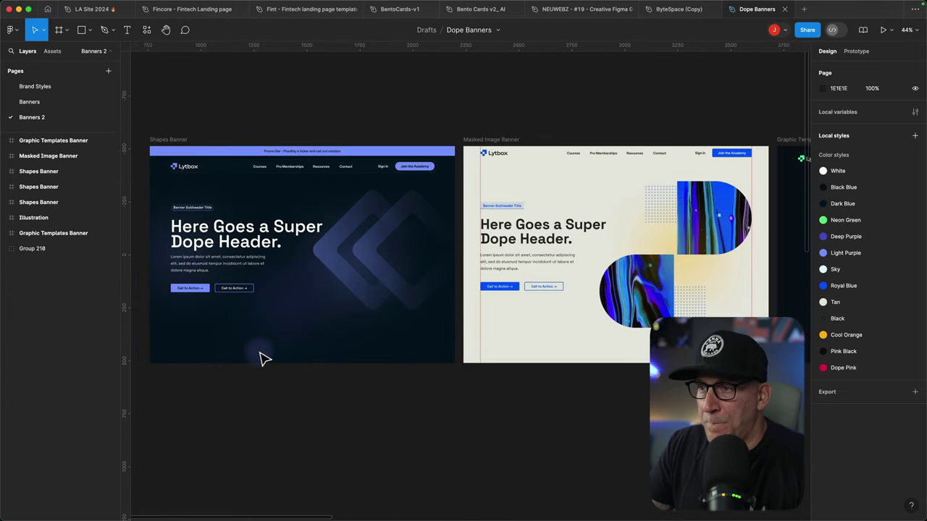
scroll(265, 359, "up", 3)
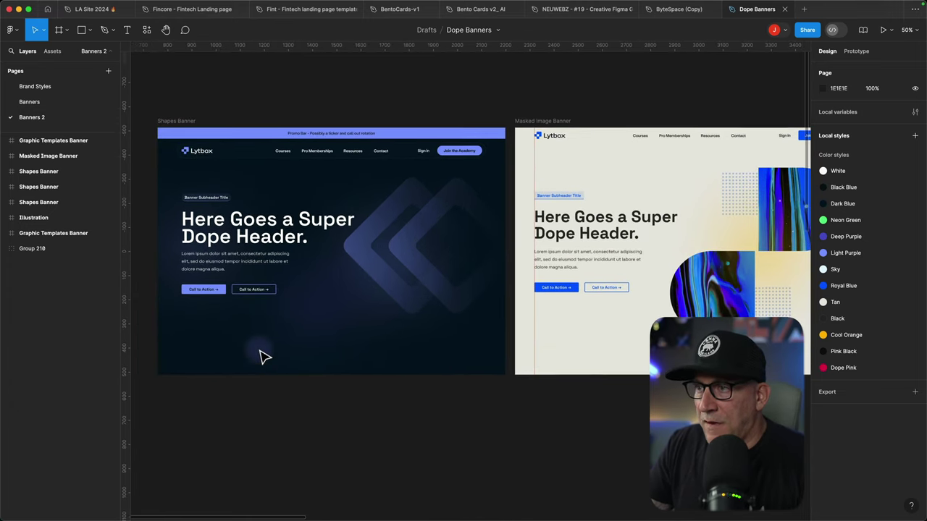
scroll(369, 365, "up", 1)
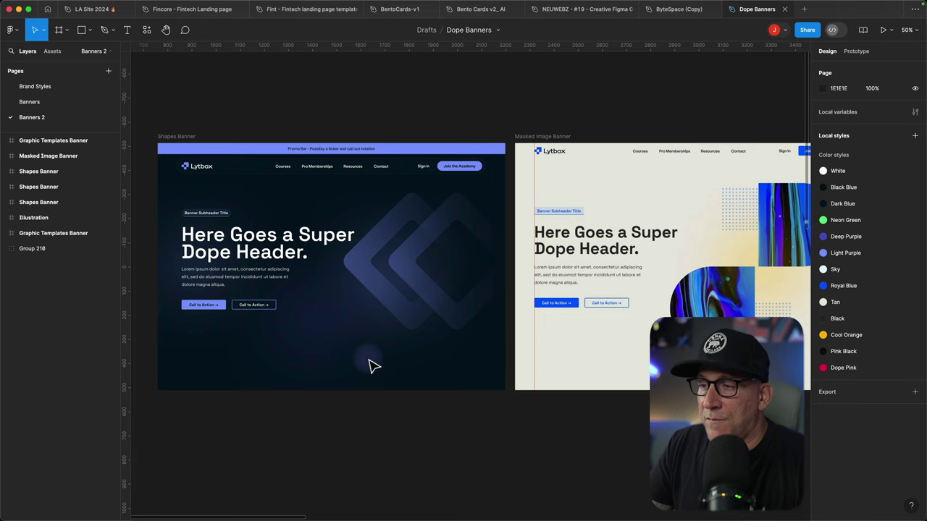
scroll(371, 366, "up", 3)
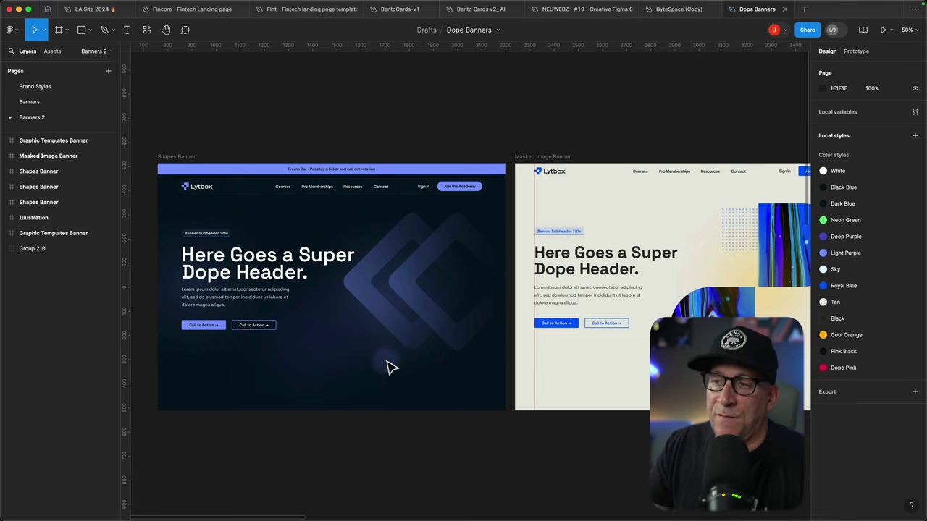
left_click(389, 289)
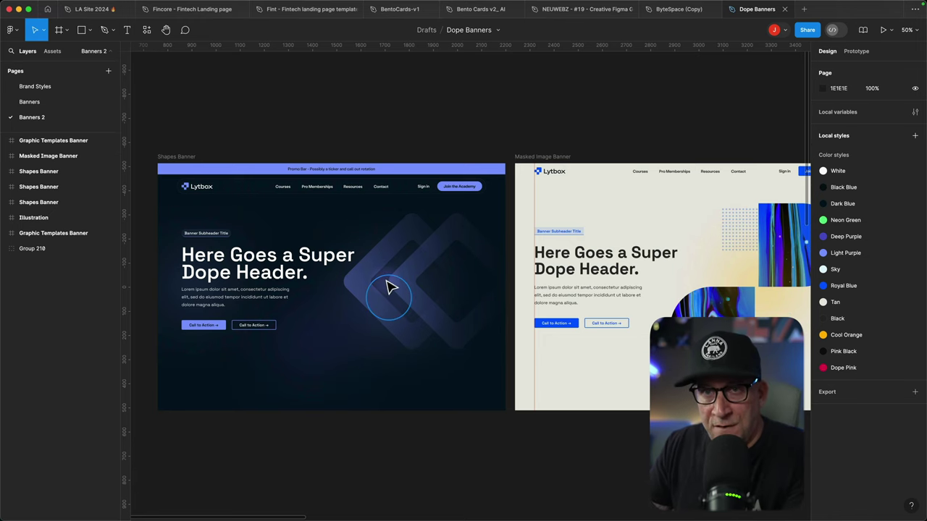
- Move to the Graphic Templates Banner frame, then switch to the Elementor editor
scroll(467, 294, "right", 10)
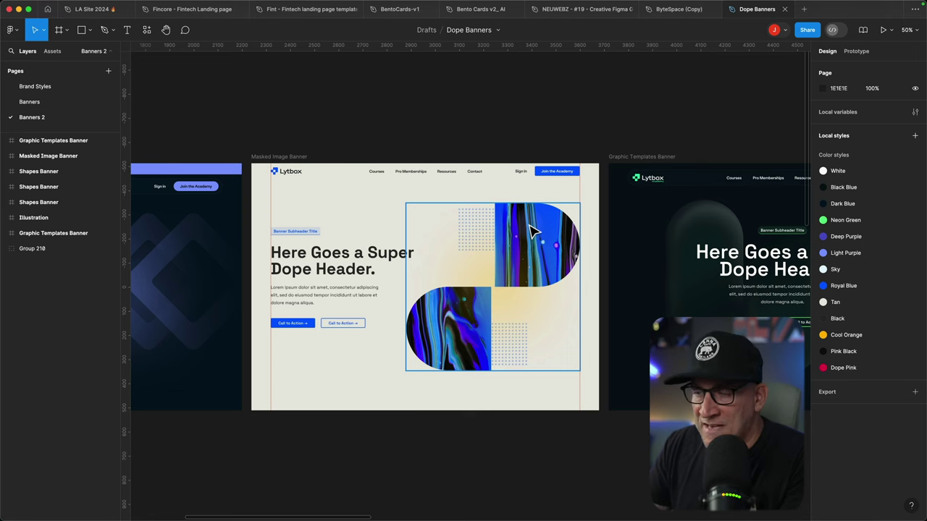
key("n")
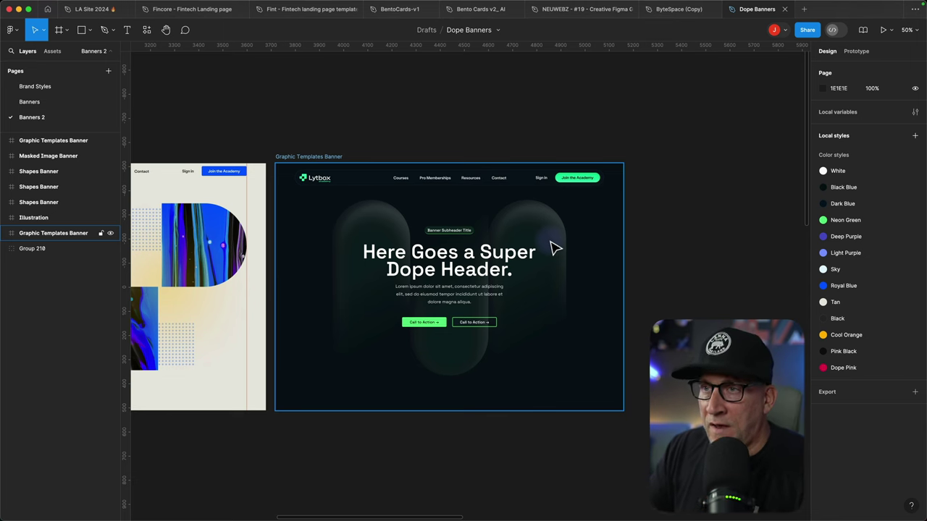
key("ctrl+Left")
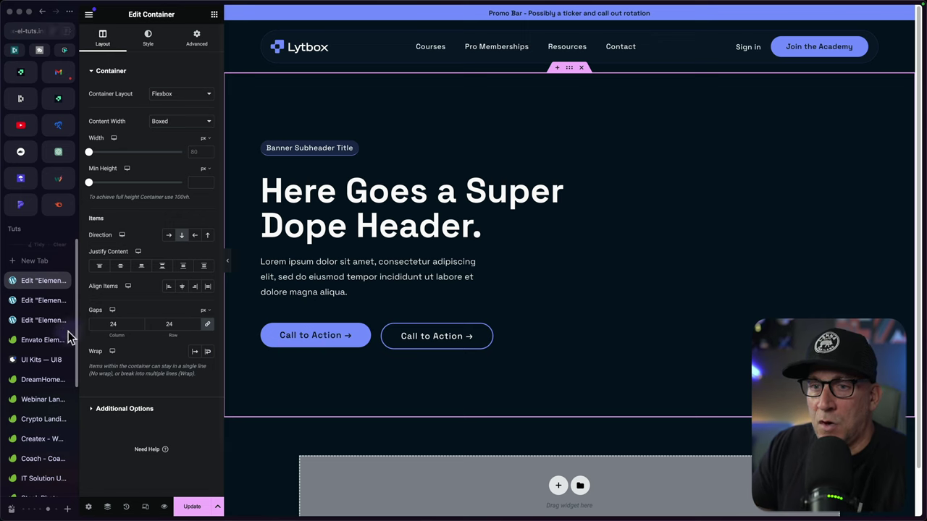
- Compare the light, dark green and blue banner pages in their Elementor tabs
left_click(29, 302)
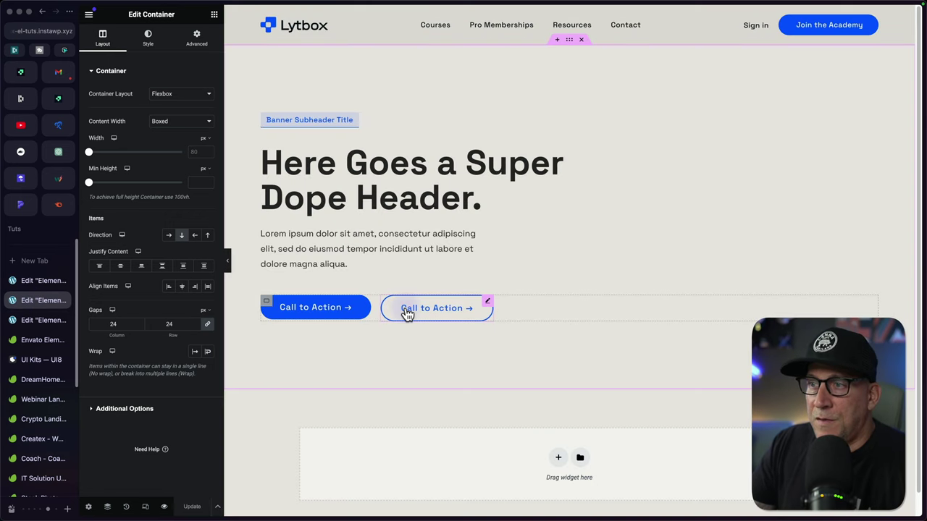
left_click(34, 321)
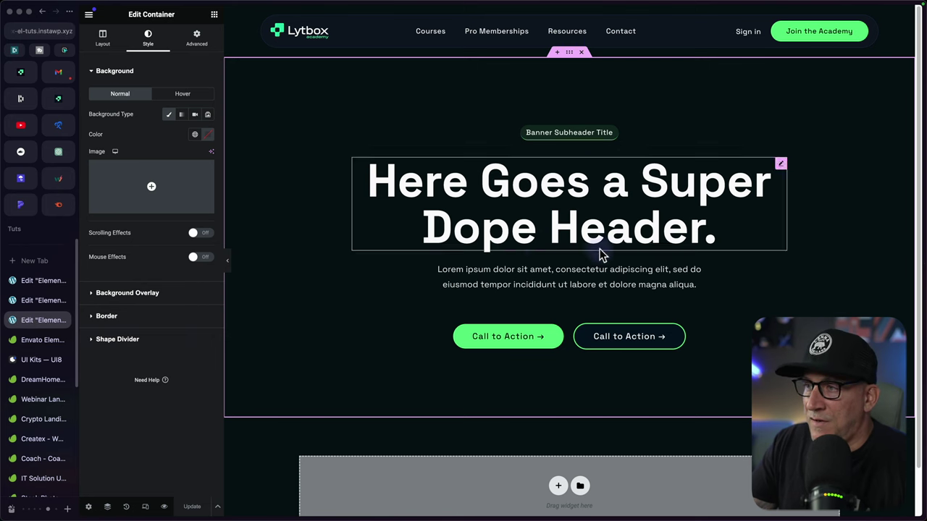
left_click(30, 280)
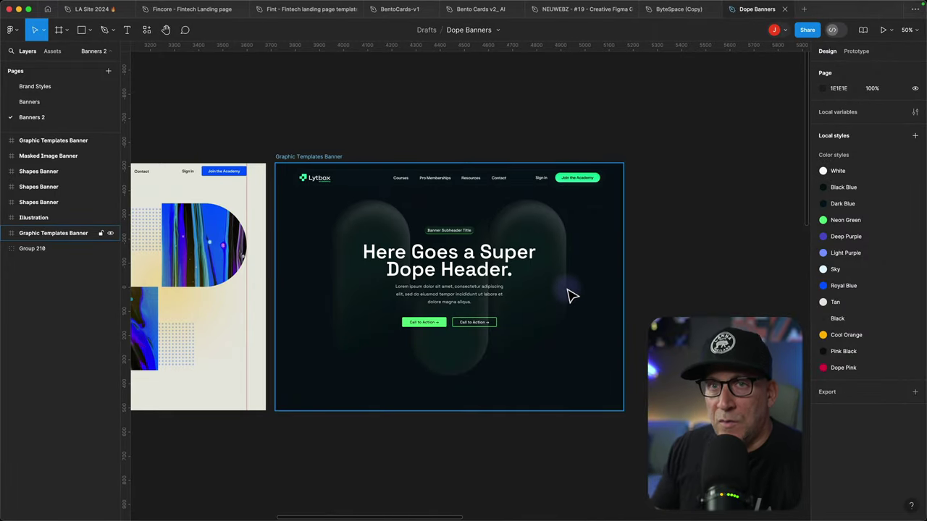
- Switch to the Banners page and pan over to the plain Shapes Banner
scroll(551, 295, "left", 10)
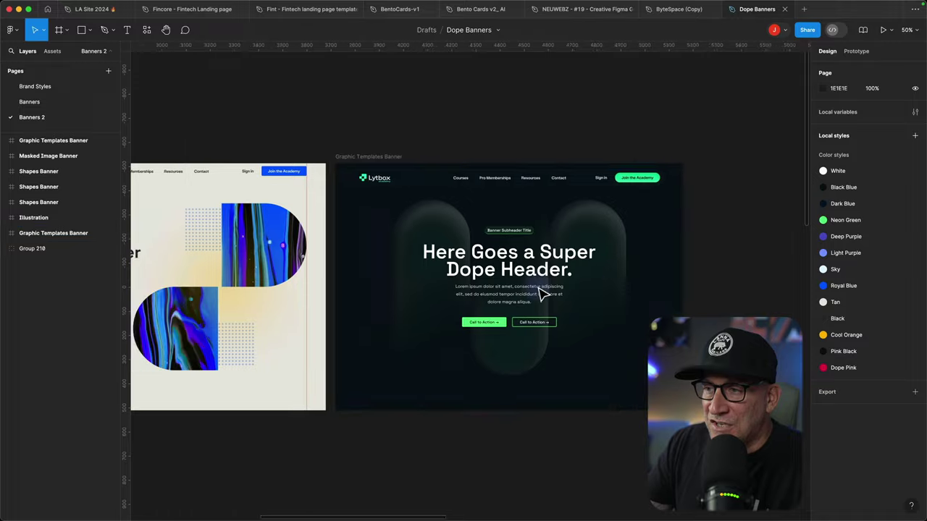
scroll(541, 295, "left", 2)
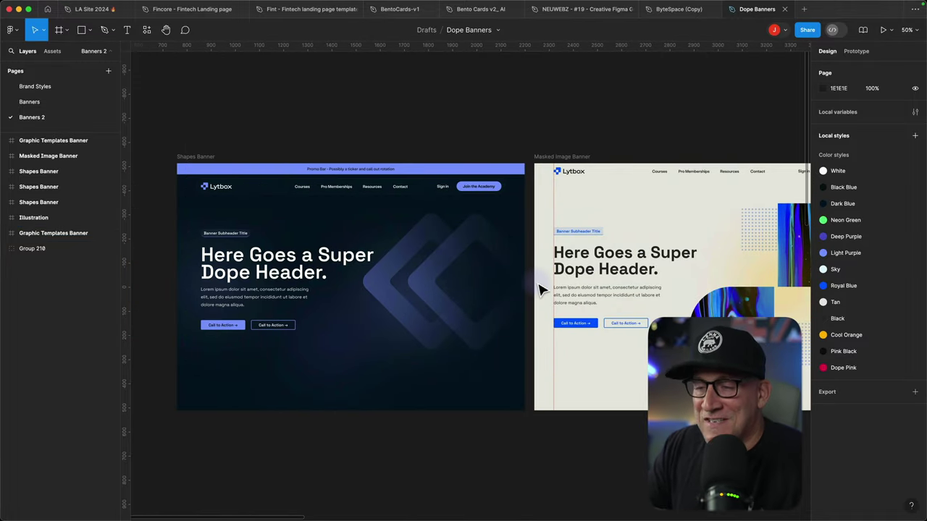
left_click(30, 102)
scroll(346, 330, "left", 6)
scroll(346, 329, "left", 5)
scroll(387, 345, "down", 1)
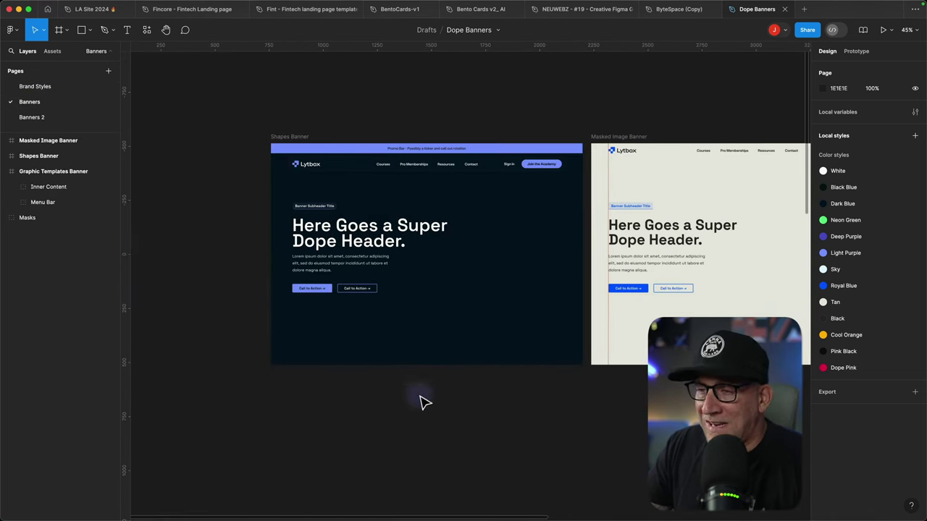
scroll(439, 389, "up", 1)
scroll(463, 372, "right", 4)
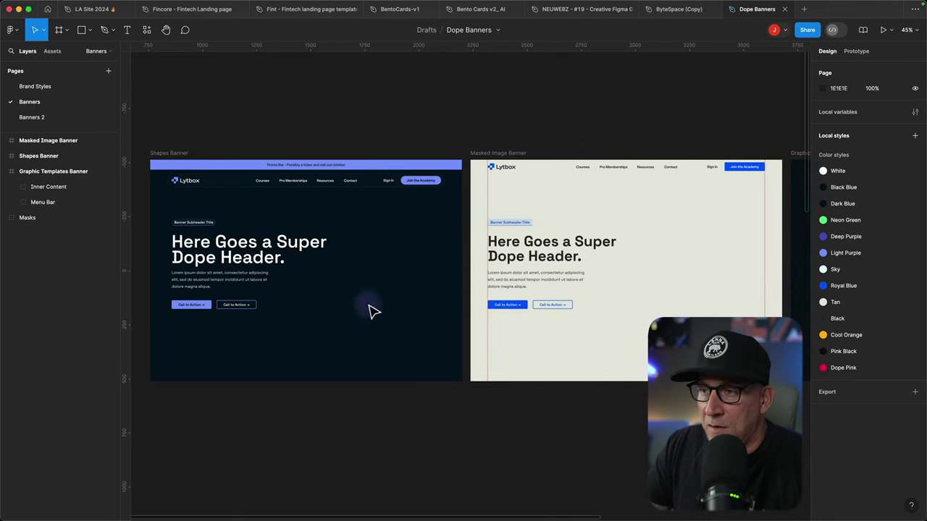
scroll(383, 307, "up", 1)
- Draw a 469×469 square on the Shapes Banner, checking Banners 2 for reference
key("r")
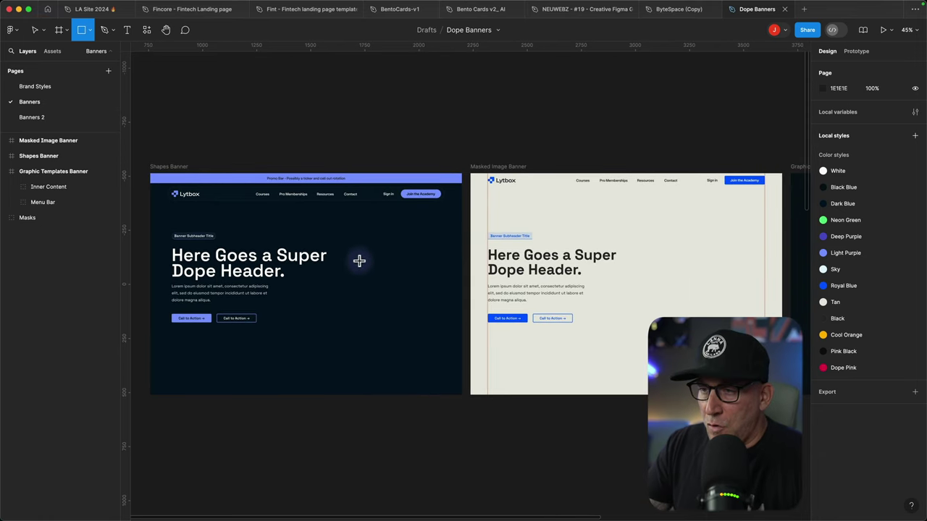
left_click_drag(348, 248, 449, 313)
left_click(56, 117)
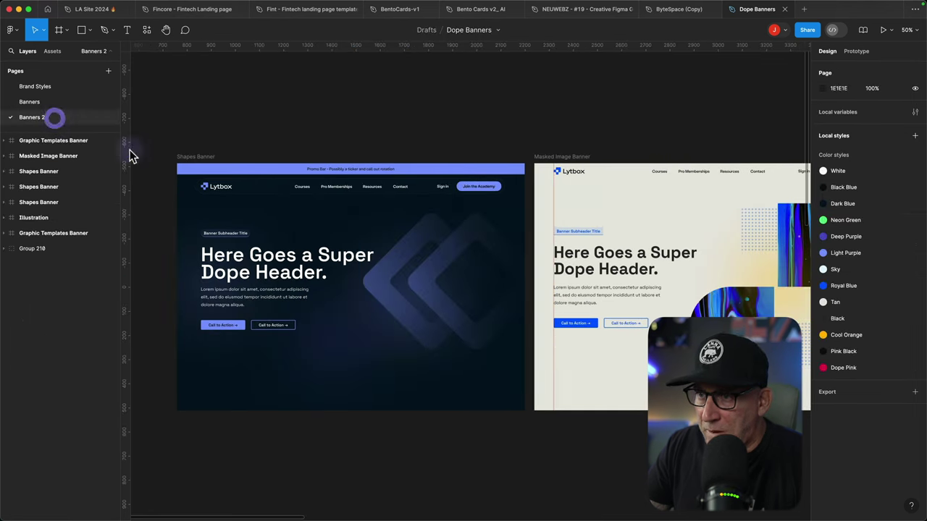
left_click(61, 106)
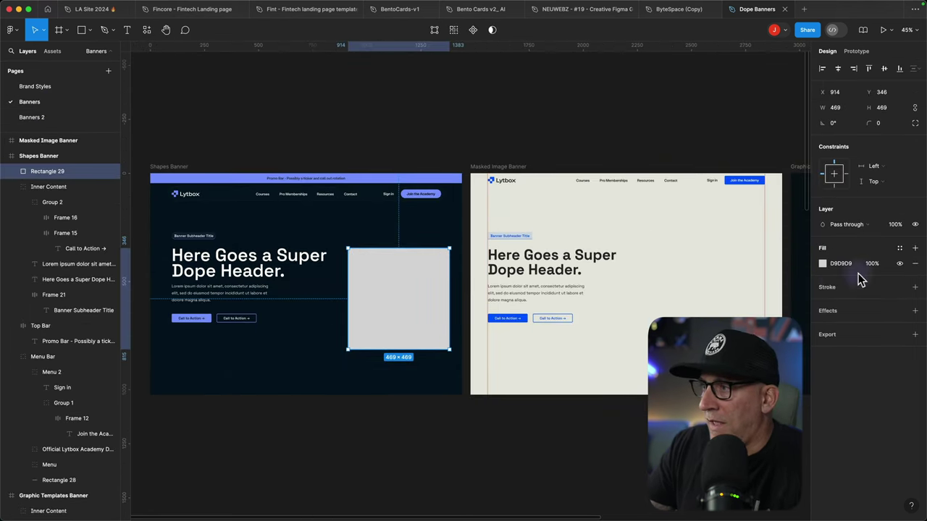
- Give the square a 100-weight Light Purple stroke, move it higher, and remove its grey fill
left_click(914, 288)
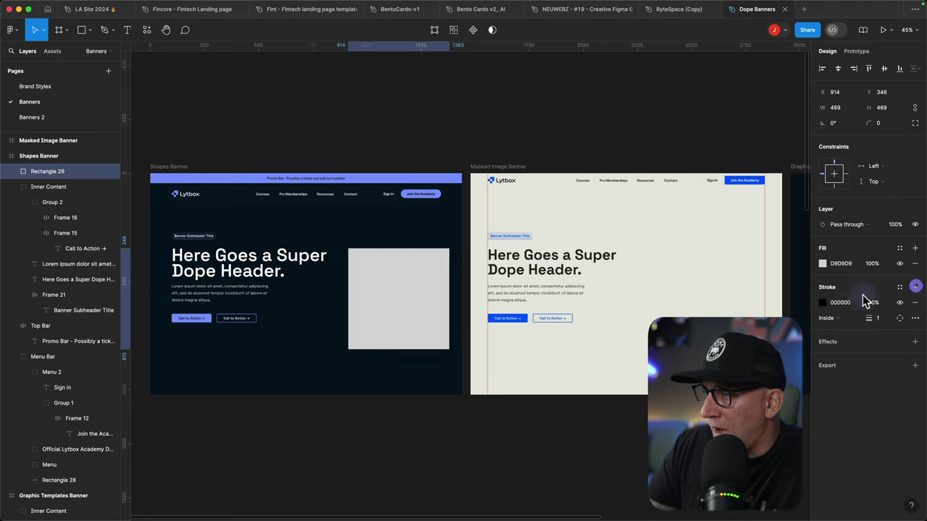
left_click(823, 302)
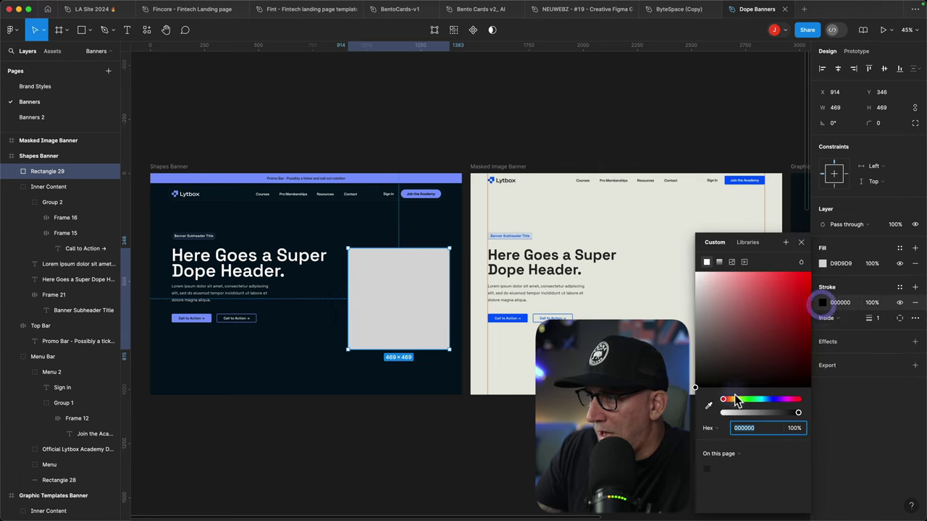
left_click(747, 243)
left_click(775, 382)
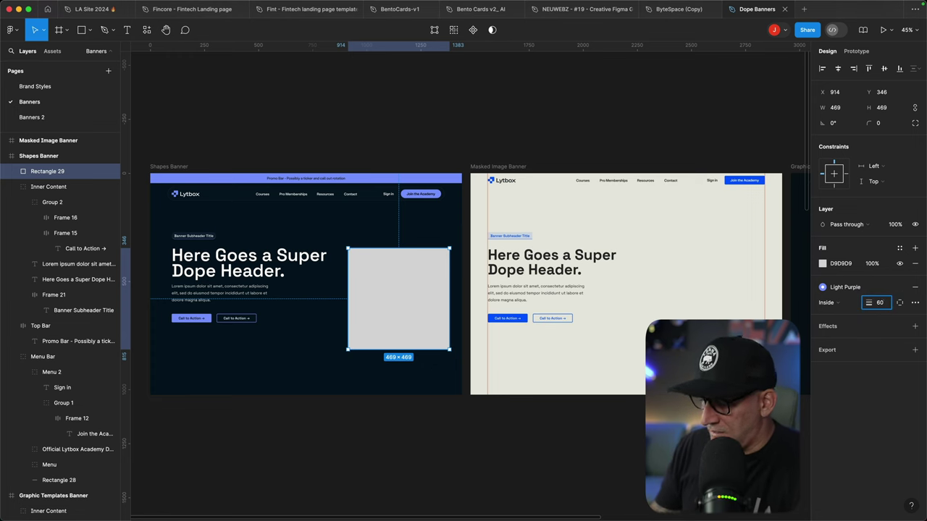
key("Return")
left_click_drag(411, 349, 412, 326)
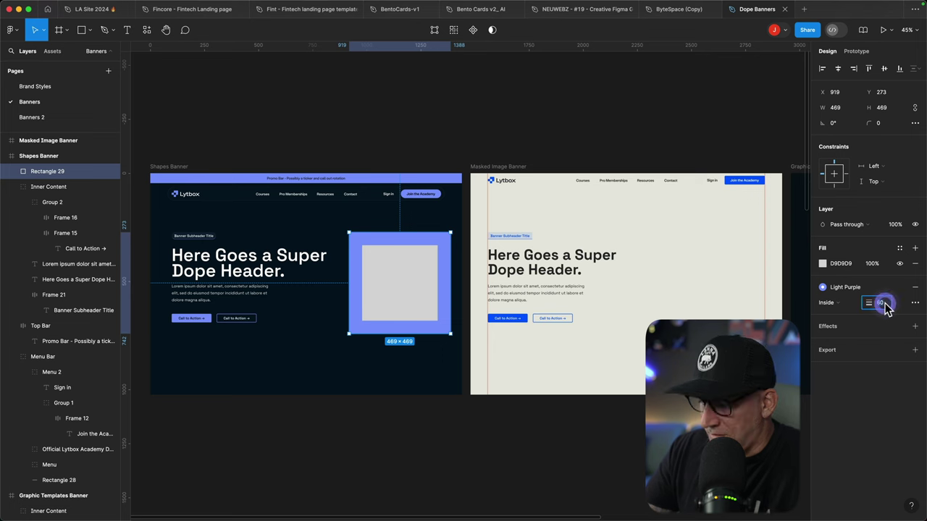
key("Return")
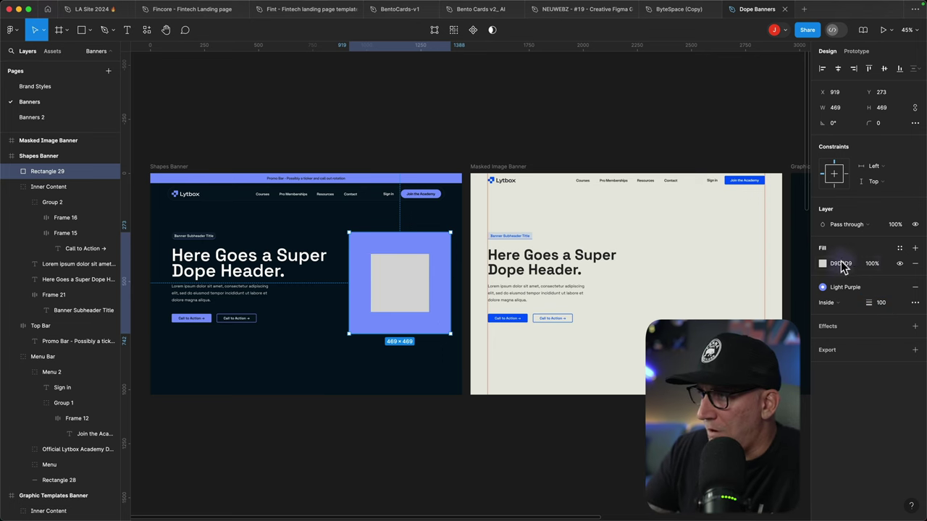
left_click(915, 263)
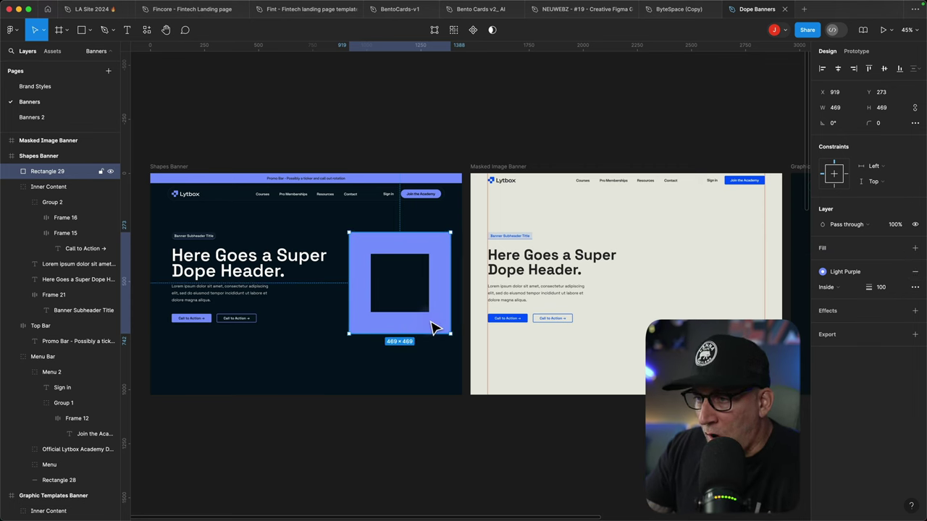
- Outline the square's stroke into a filled shape named Rectangle 29 (Stroke)
right_click(433, 327)
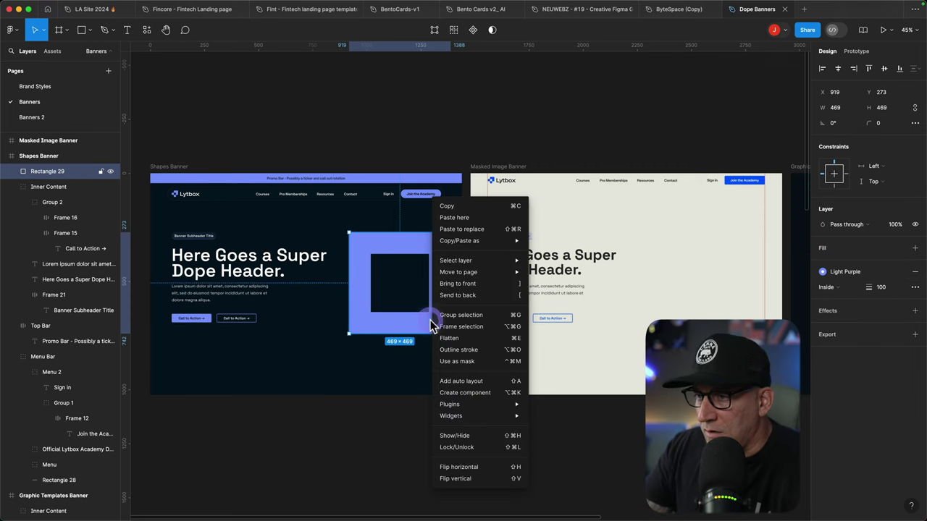
left_click(456, 350)
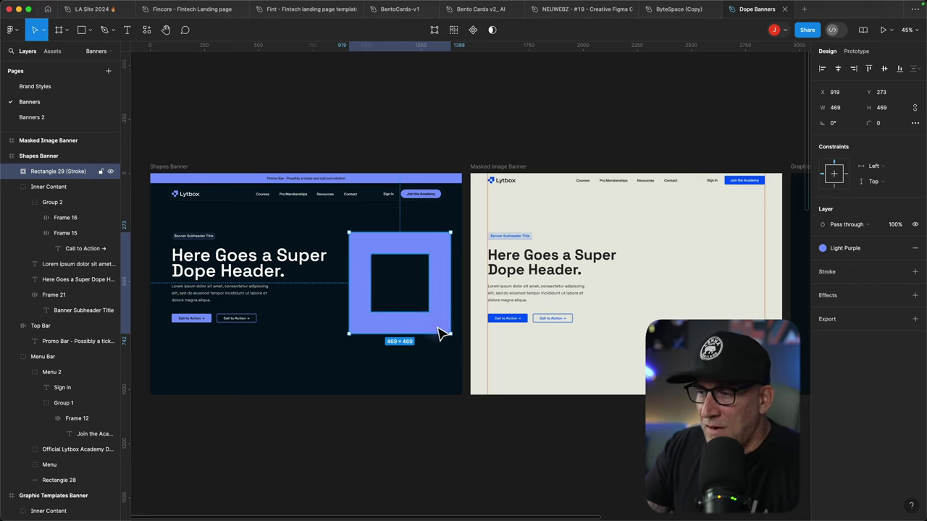
scroll(442, 333, "up", 5)
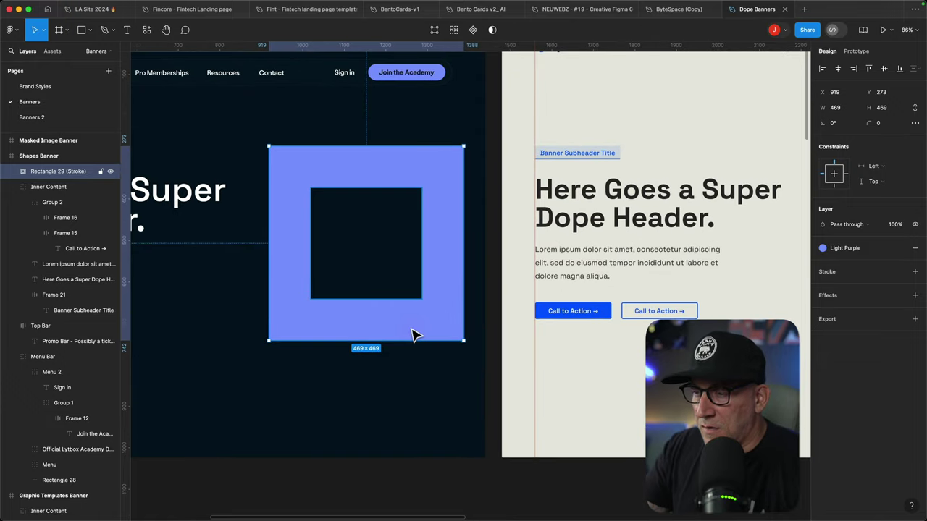
- Round the outlined shape's outer corner points with a corner radius of 2
double_click(413, 334)
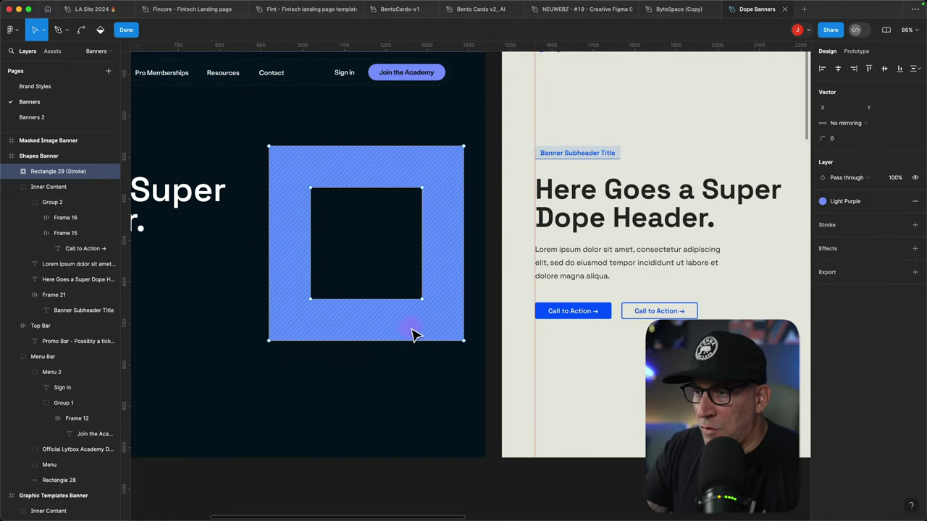
left_click(464, 341)
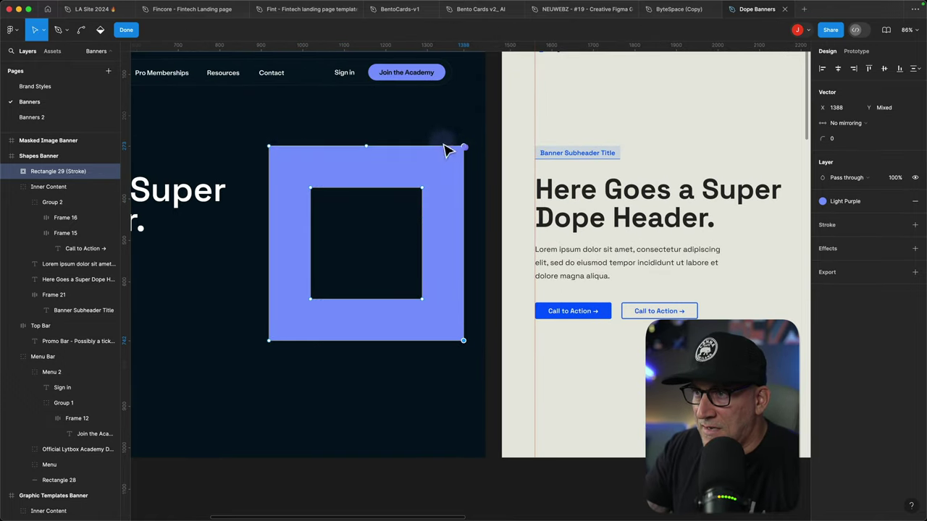
left_click(269, 147, "shift")
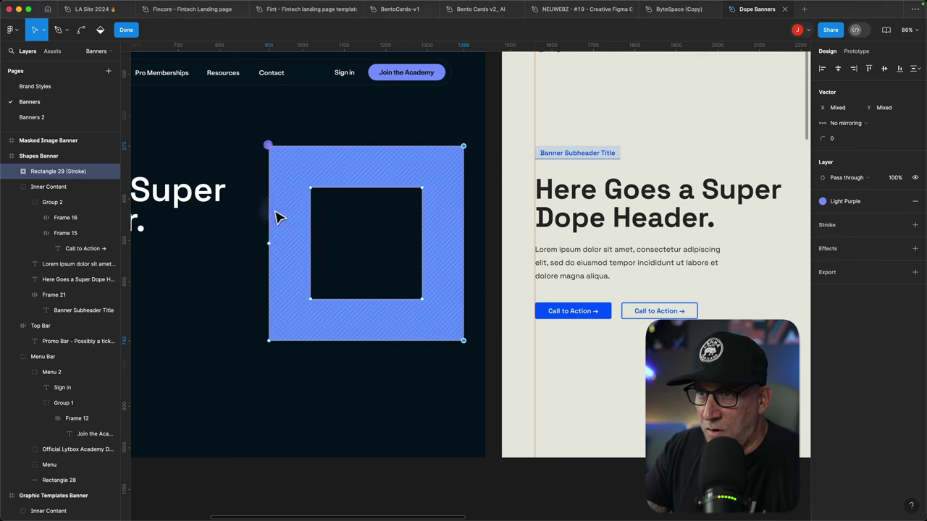
left_click(269, 340, "shift")
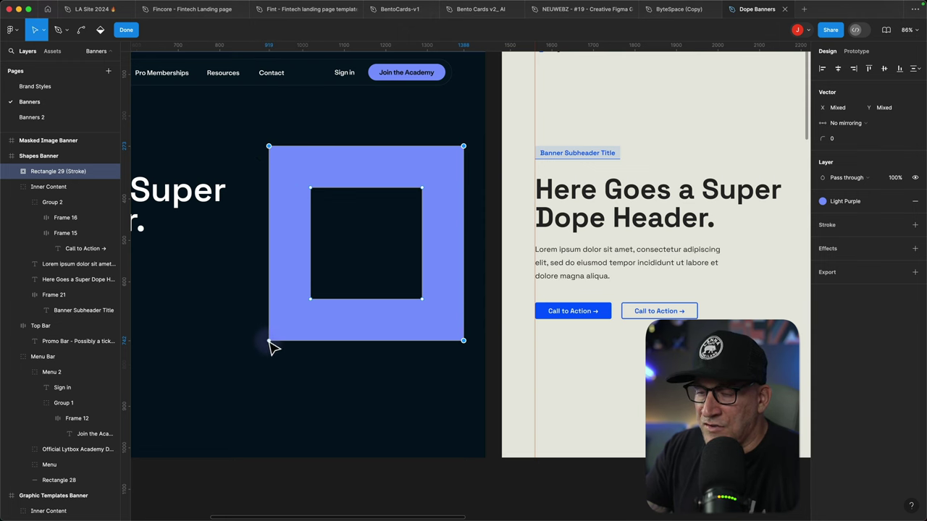
left_click(838, 139)
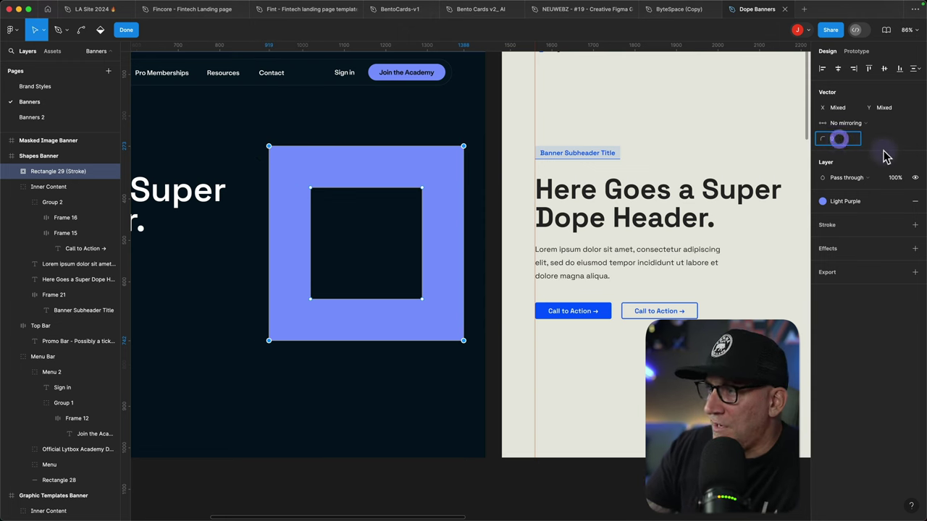
type("2")
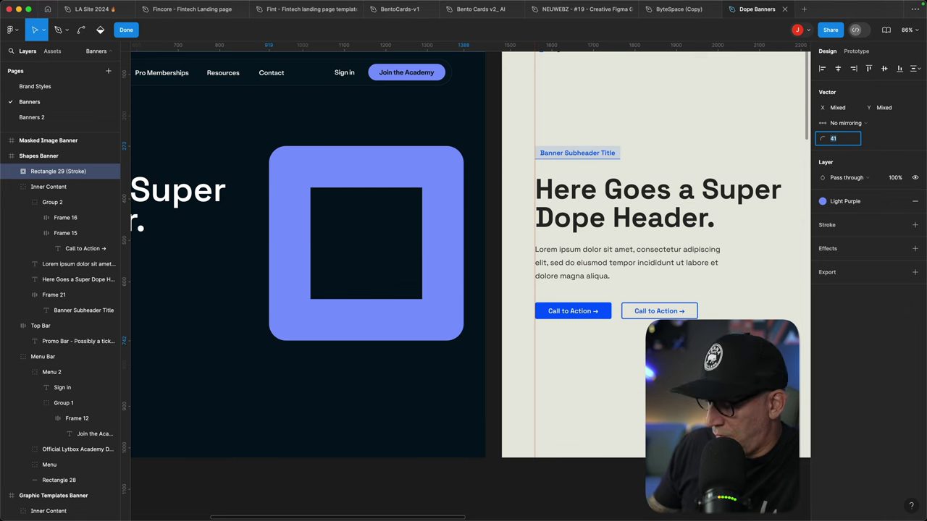
left_click(413, 321)
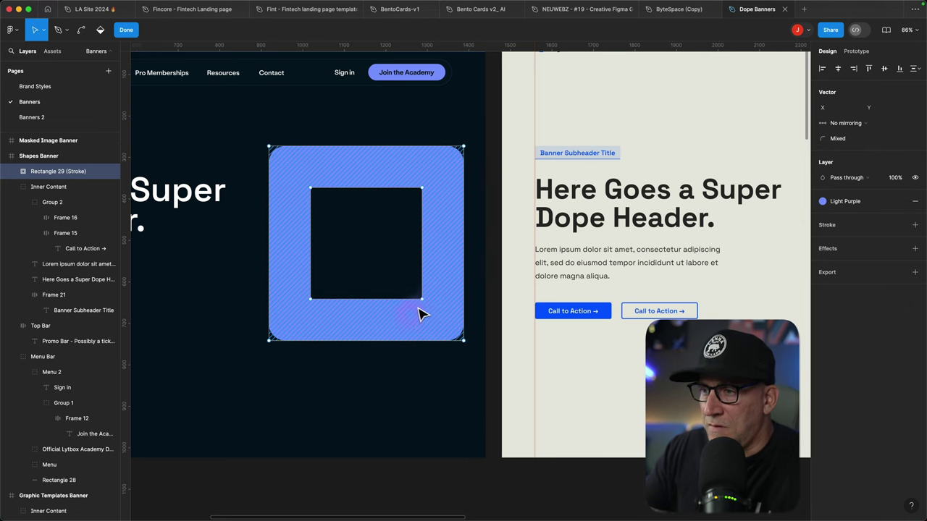
- Round the inner square's corners by 20 and finish point editing
left_click(422, 299)
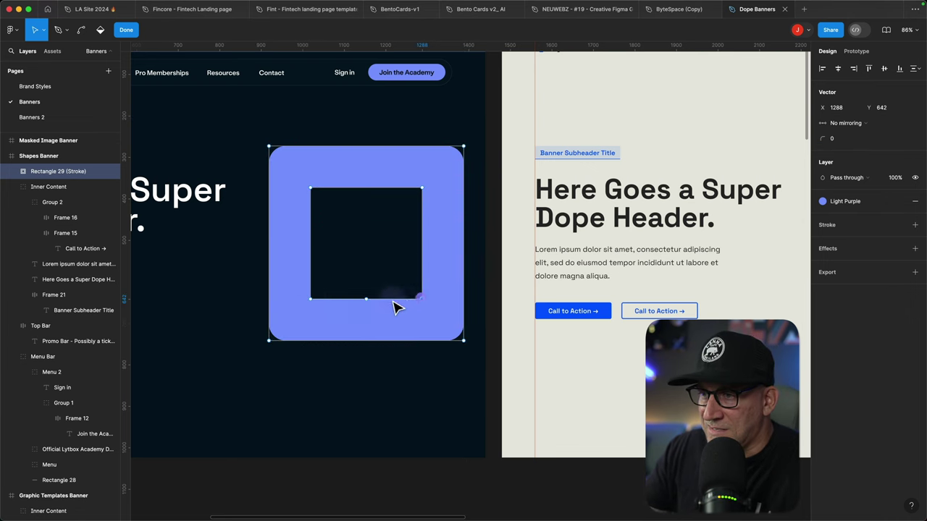
left_click(312, 301, "shift")
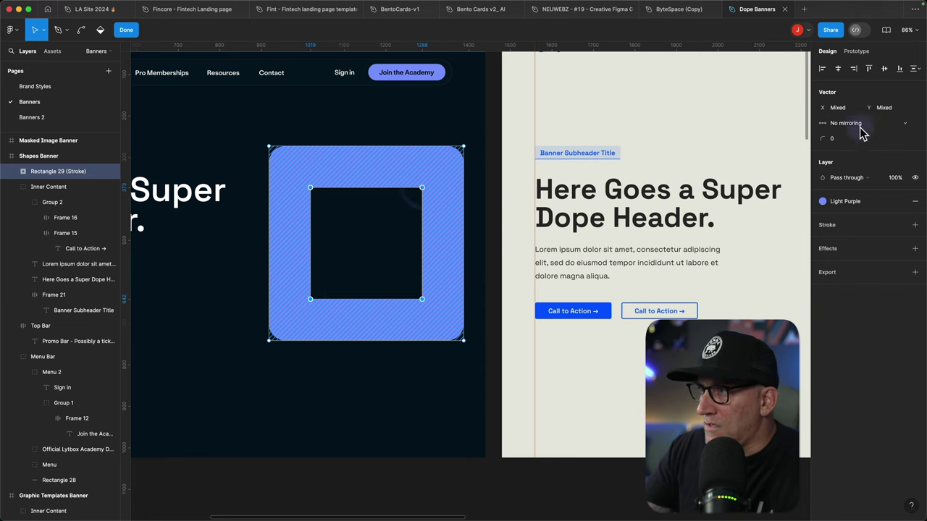
type("20")
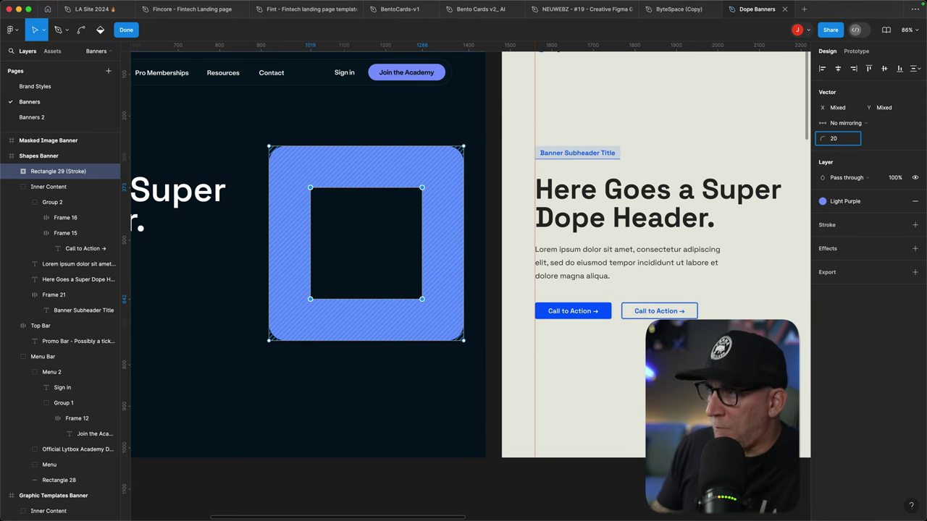
key("Return")
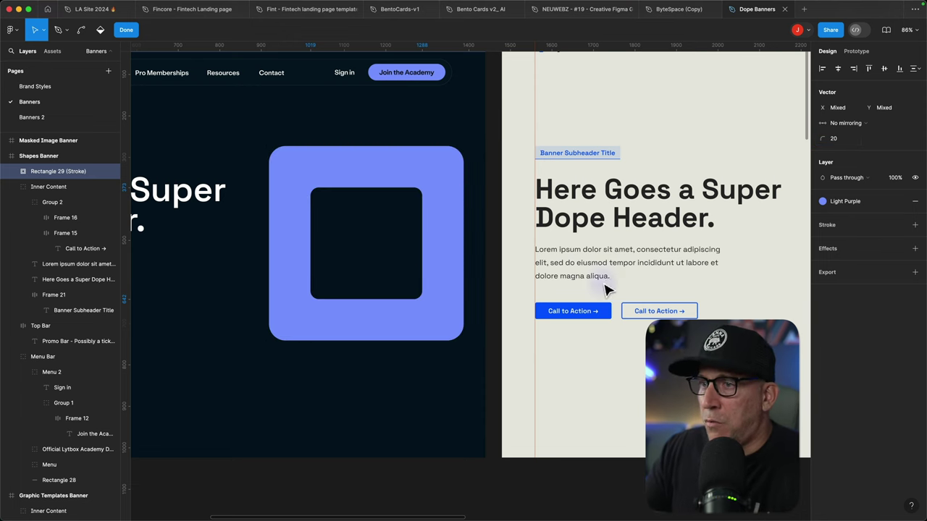
key("Escape")
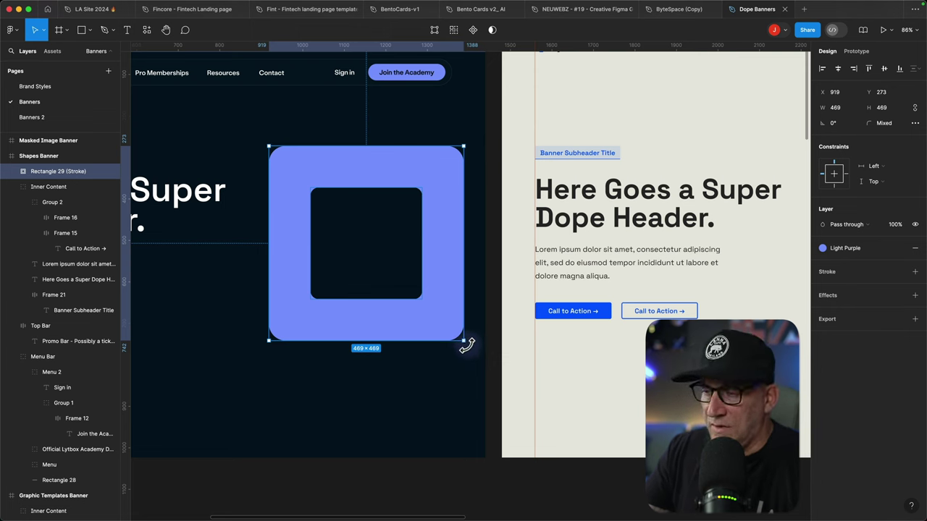
- Rotate the rounded frame 45° into a diamond and shift it left
left_click_drag(470, 342, 497, 244)
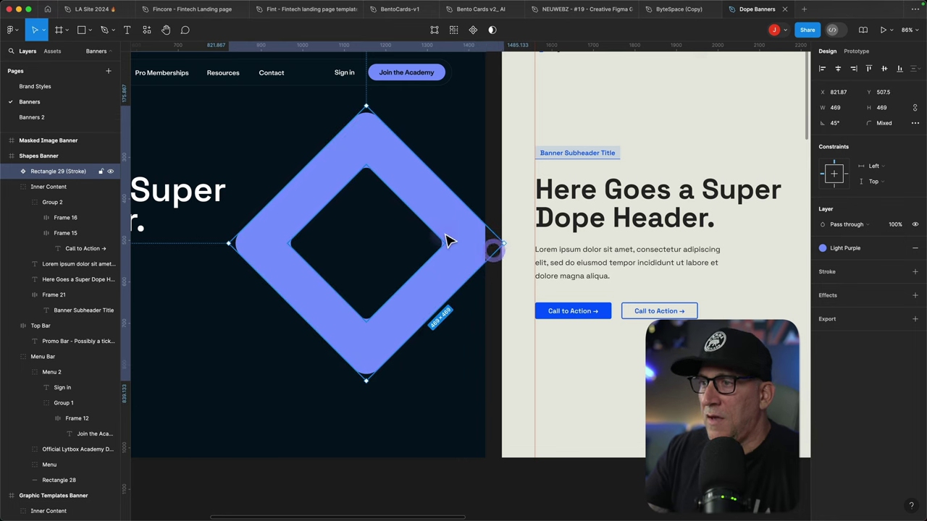
left_click_drag(436, 240, 412, 243)
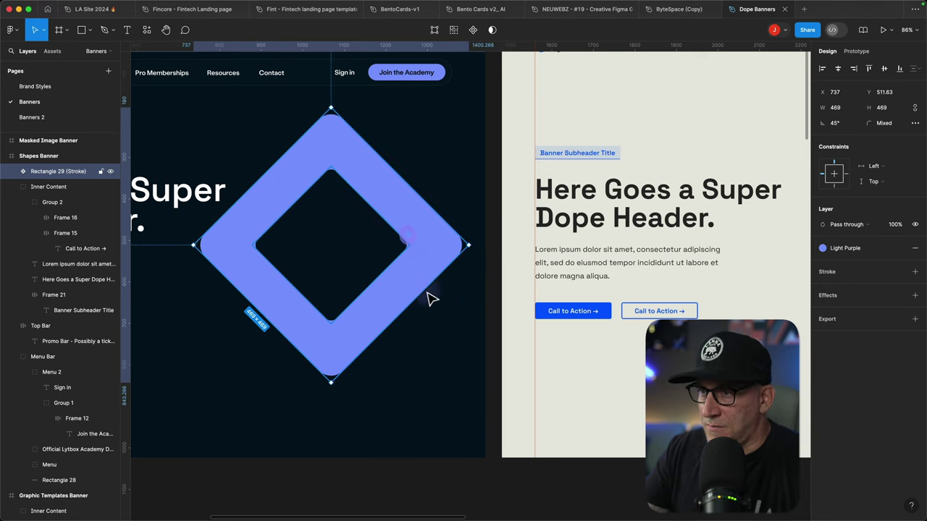
scroll(431, 310, "down", 5)
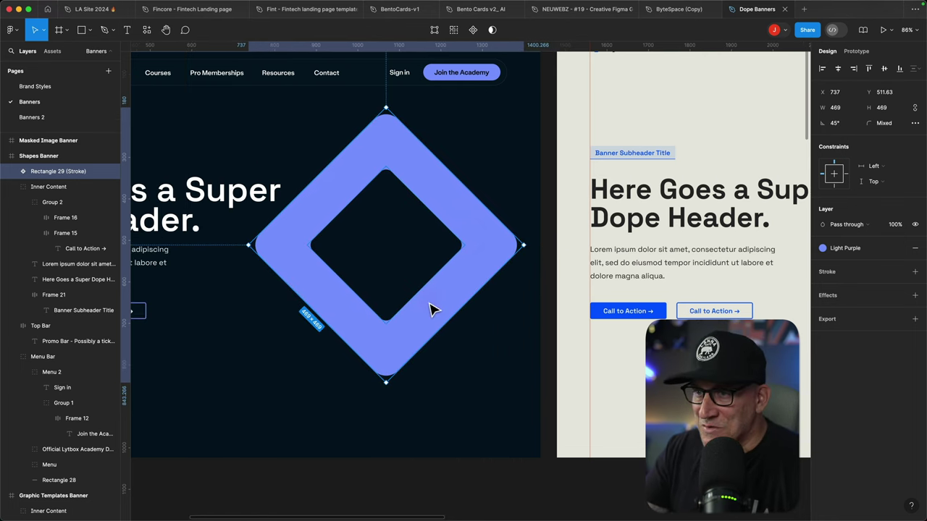
scroll(422, 308, "down", 2)
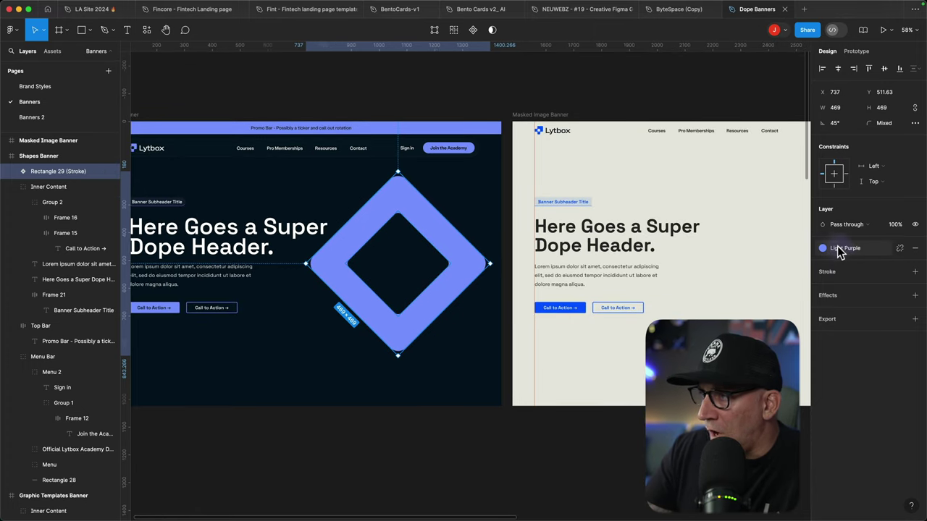
- Detach the Light Purple style and make the fill a horizontal linear gradient
left_click(898, 249)
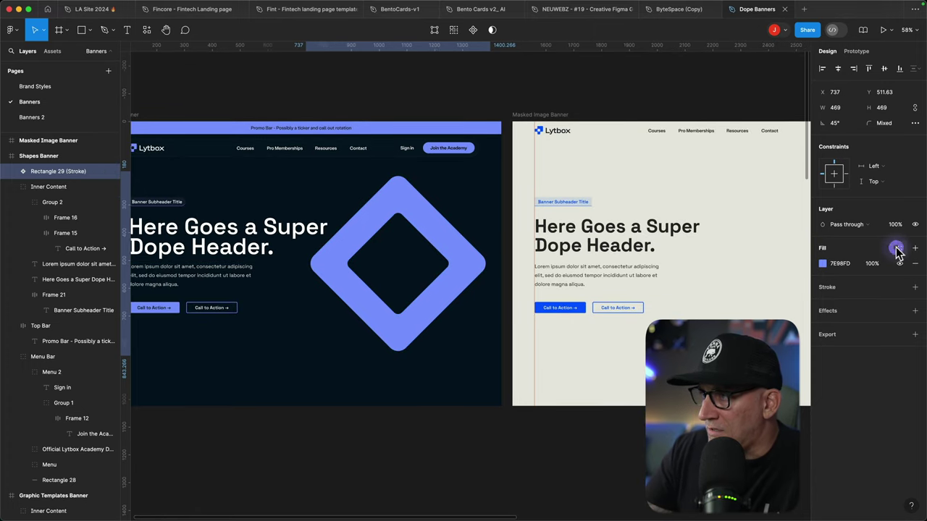
left_click(823, 264)
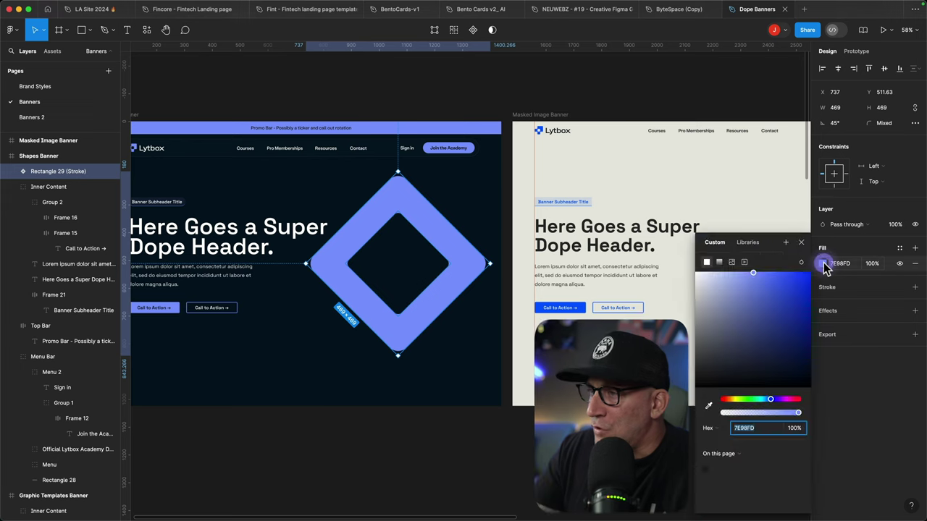
left_click(719, 261)
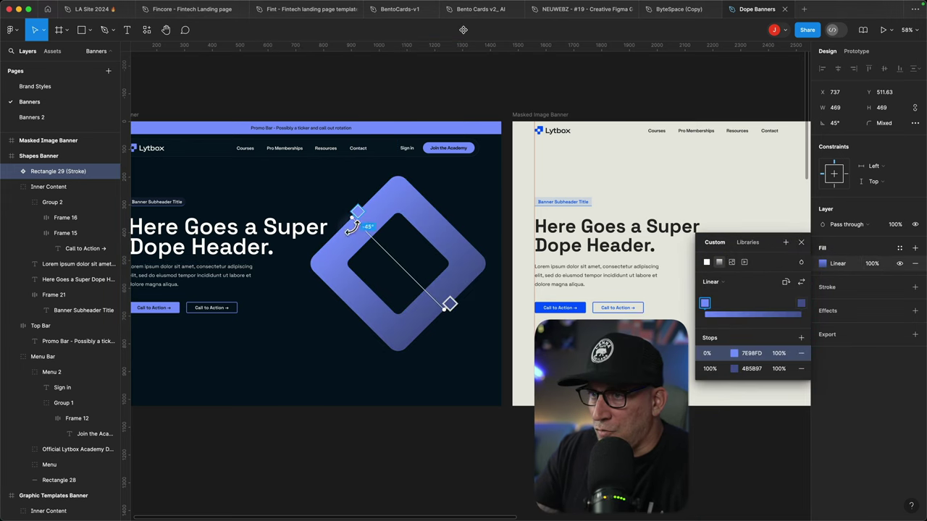
left_click_drag(335, 231, 306, 267)
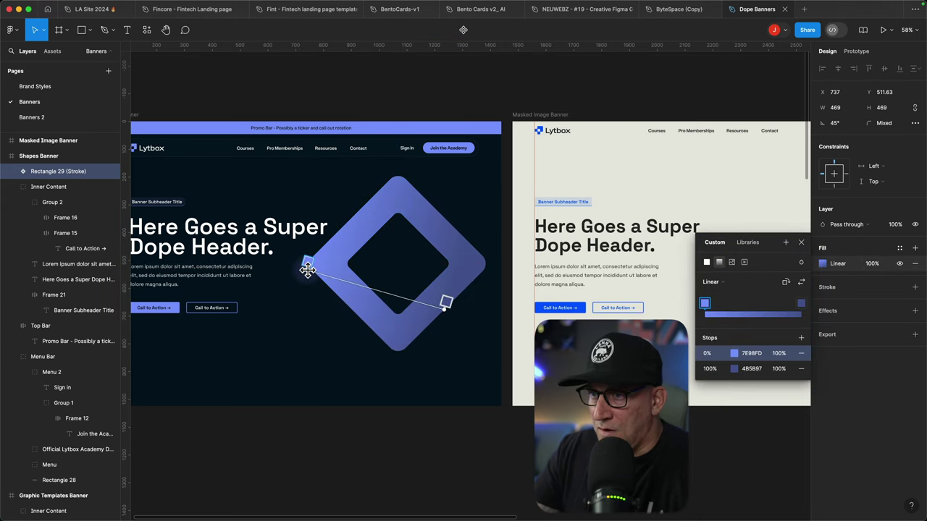
left_click_drag(447, 304, 480, 257)
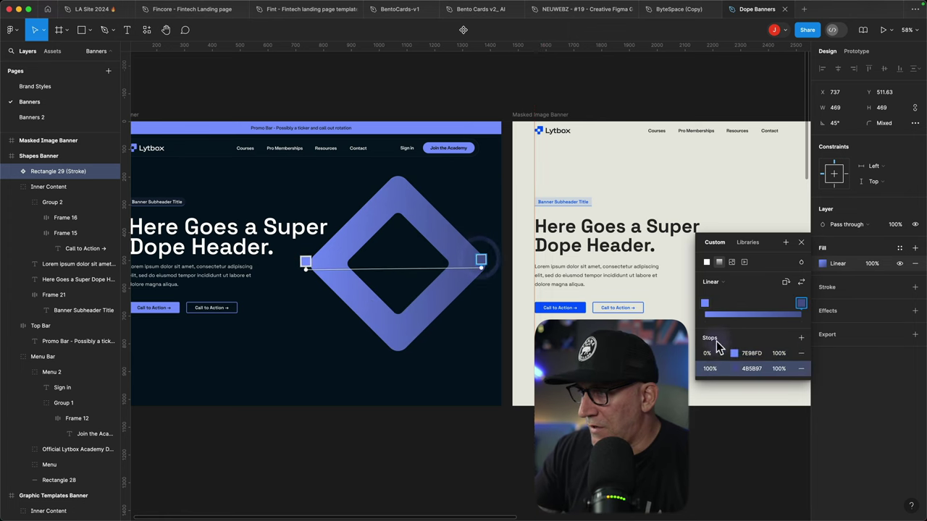
- Set the gradient end to sampled 031220 at 0% and the 7E98FD start to 50% opacity
left_click(736, 369)
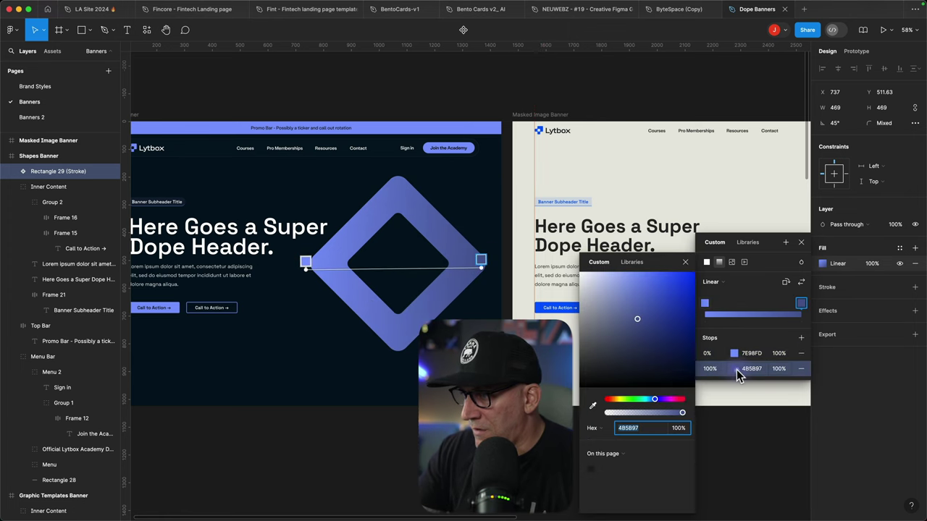
left_click(594, 409)
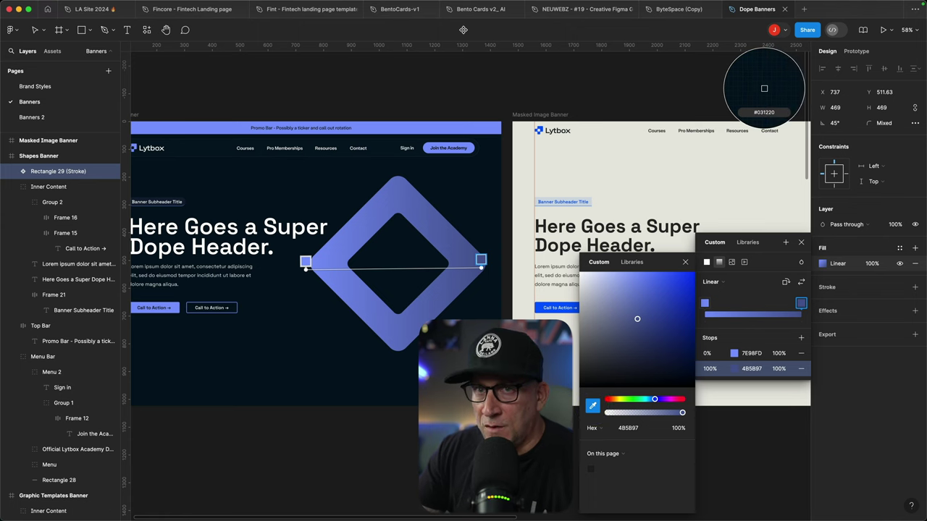
left_click(764, 88)
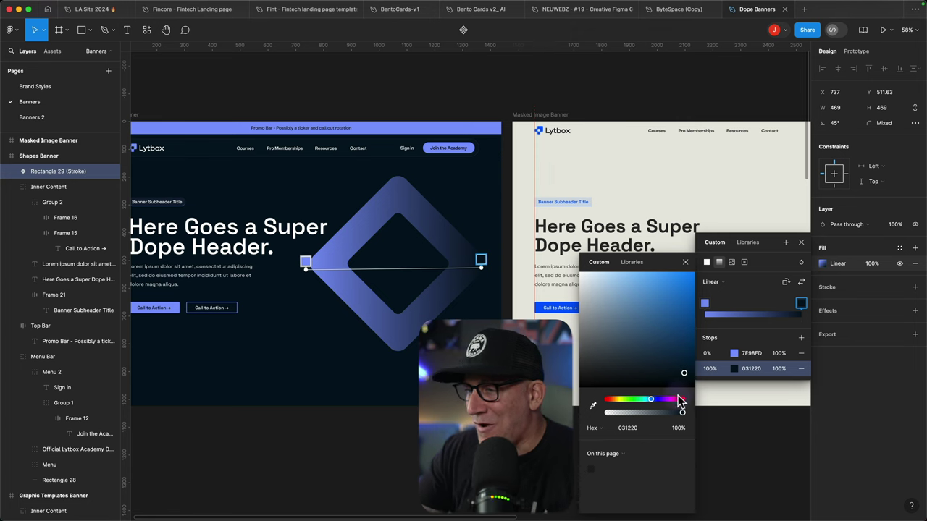
left_click_drag(680, 417, 611, 418)
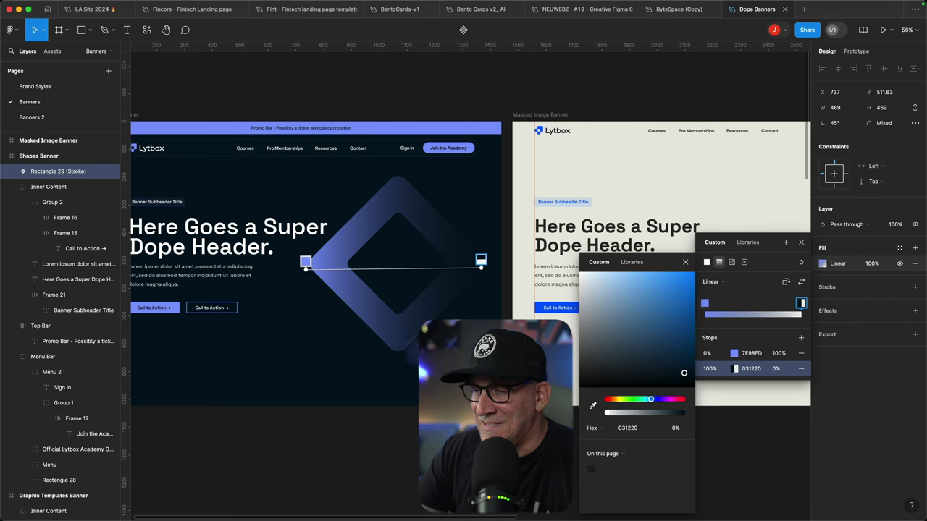
left_click(303, 262)
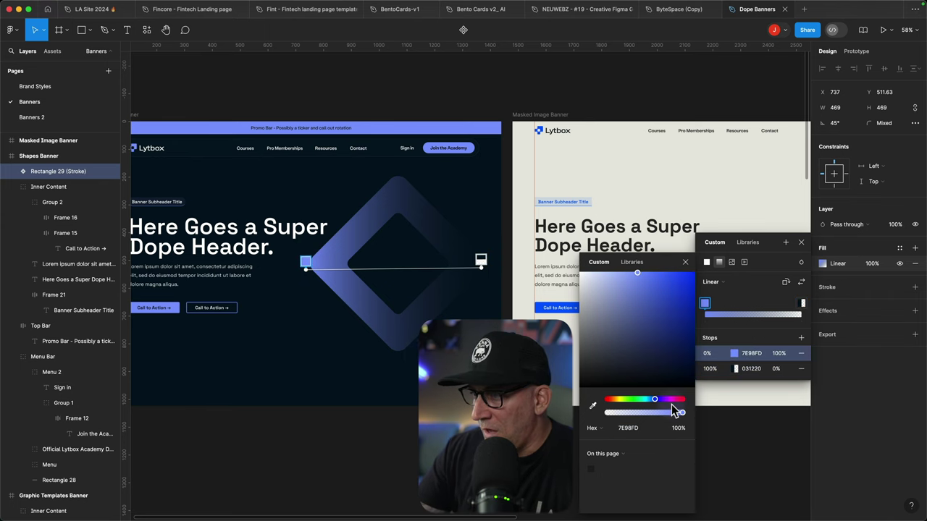
left_click_drag(681, 413, 646, 410)
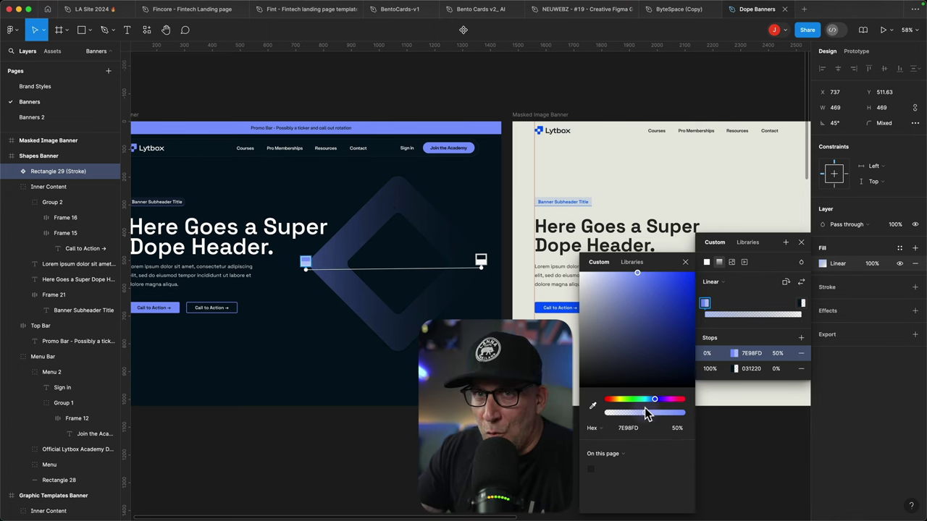
- Switch to the Banners 2 page to view the reference Shapes Banner with its two overlapping diamonds
left_click(36, 122)
scroll(413, 355, "up", 2)
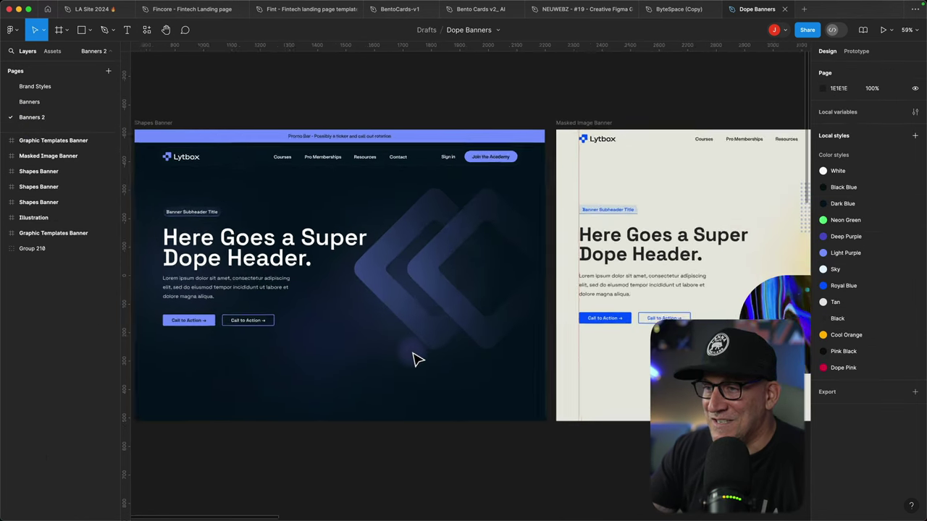
scroll(416, 360, "up", 1)
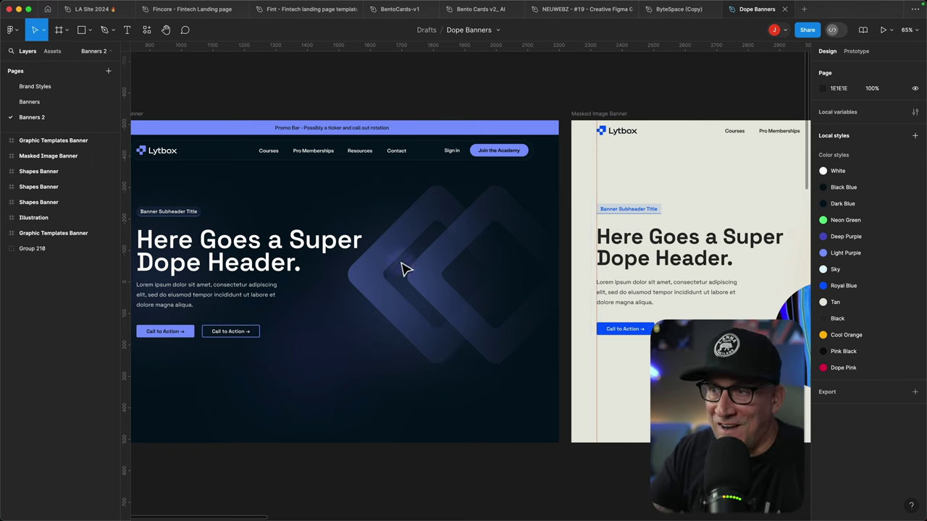
- On the Banners page, duplicate the gradient diamond and shift the copy right to X 937
left_click(34, 103)
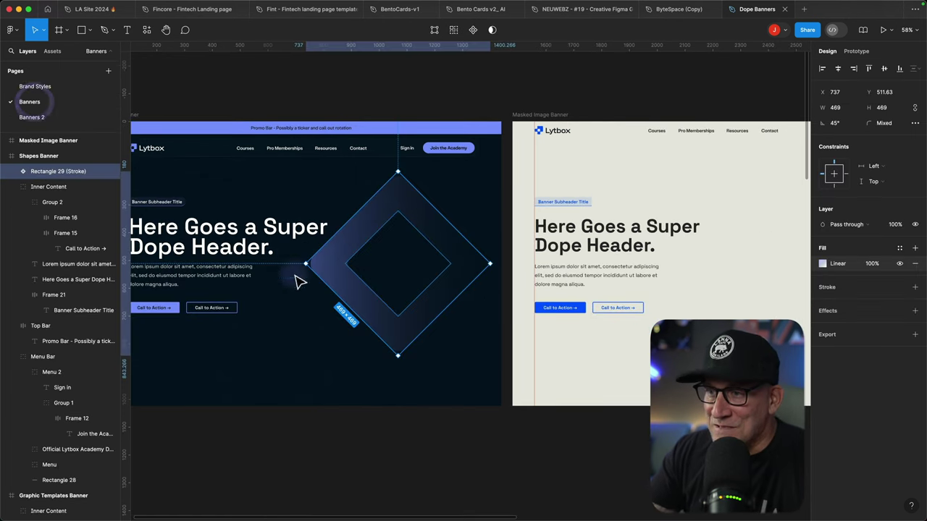
left_click(387, 326)
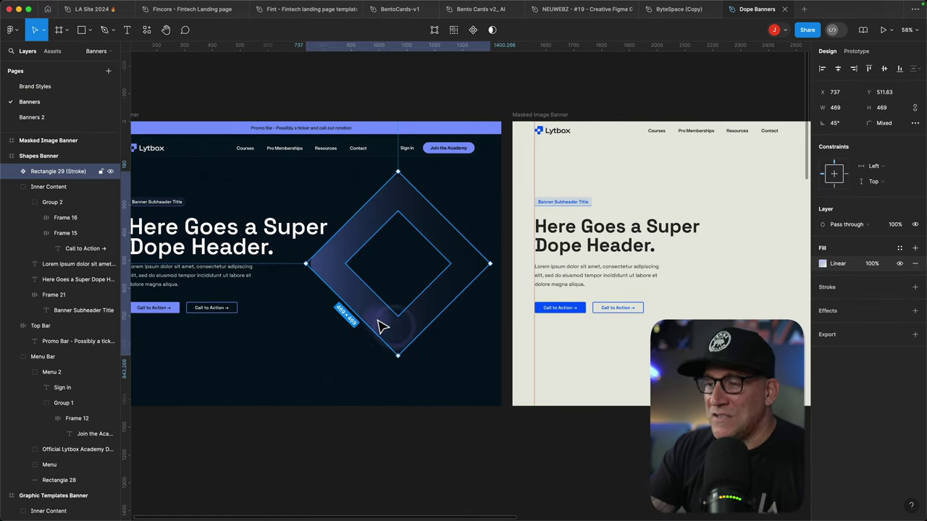
key("super+d")
left_click_drag(377, 319, 433, 324)
left_click(420, 444)
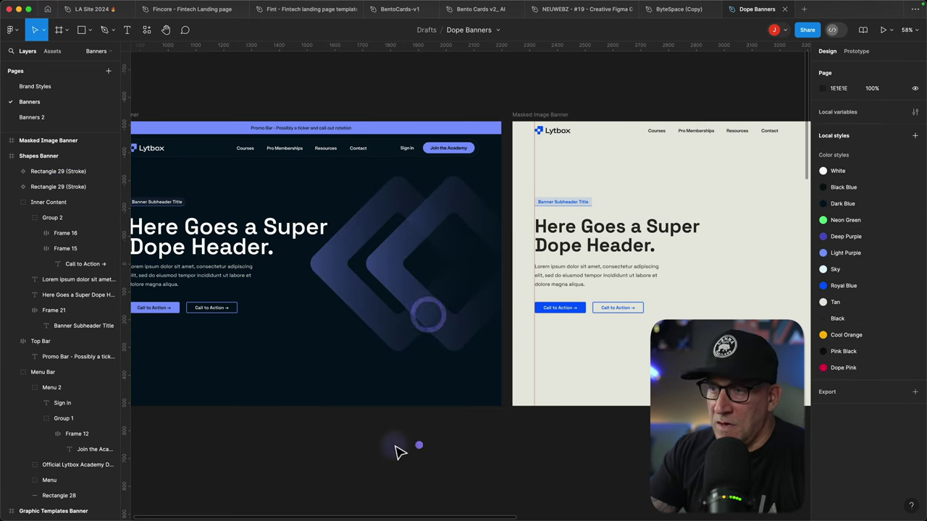
left_click(430, 320)
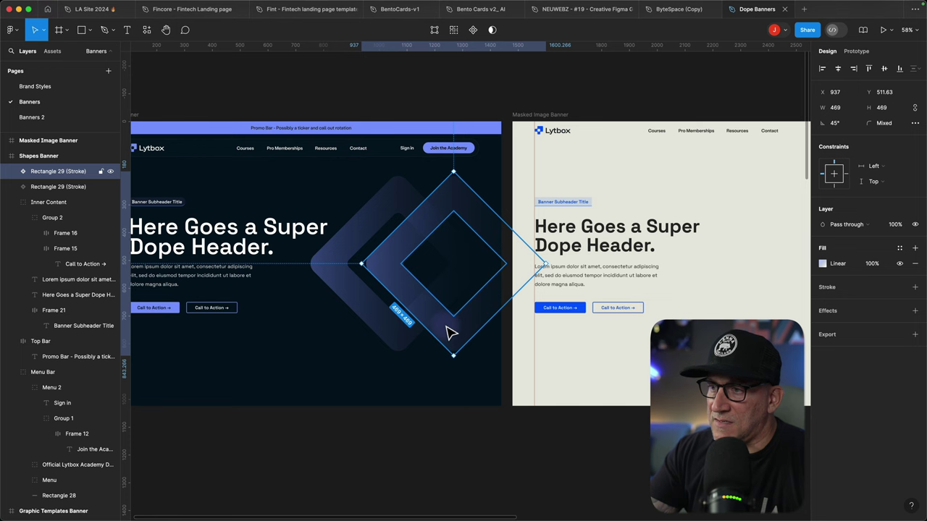
scroll(425, 314, "up", 5)
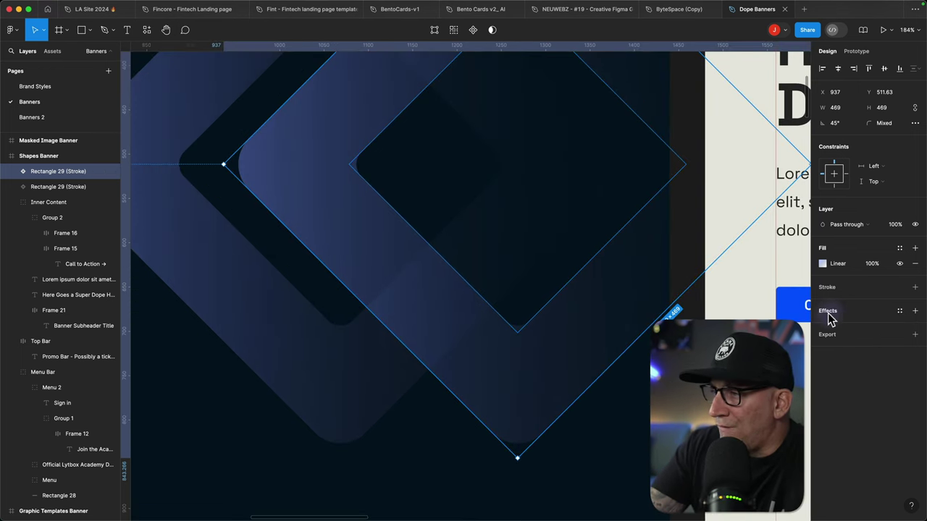
- Add a Background blur effect to the selected diamond
left_click(917, 312)
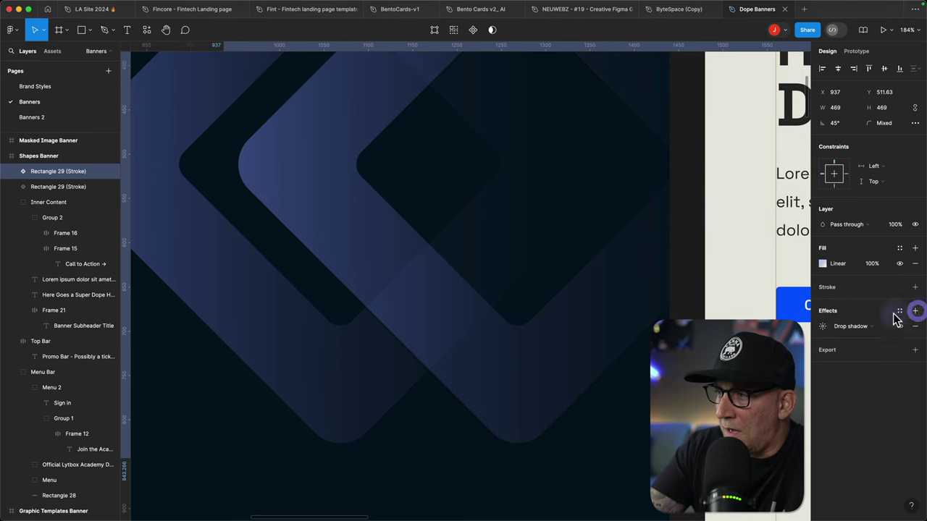
left_click(856, 326)
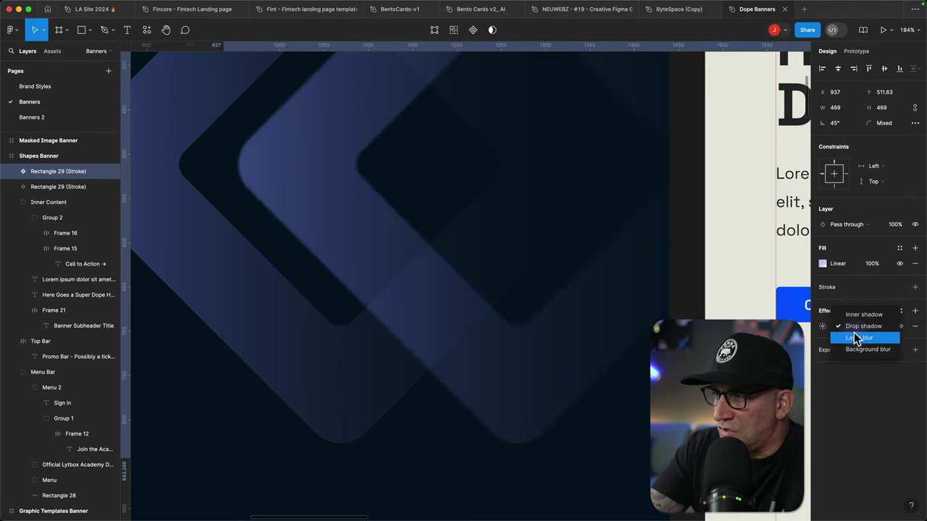
left_click(858, 350)
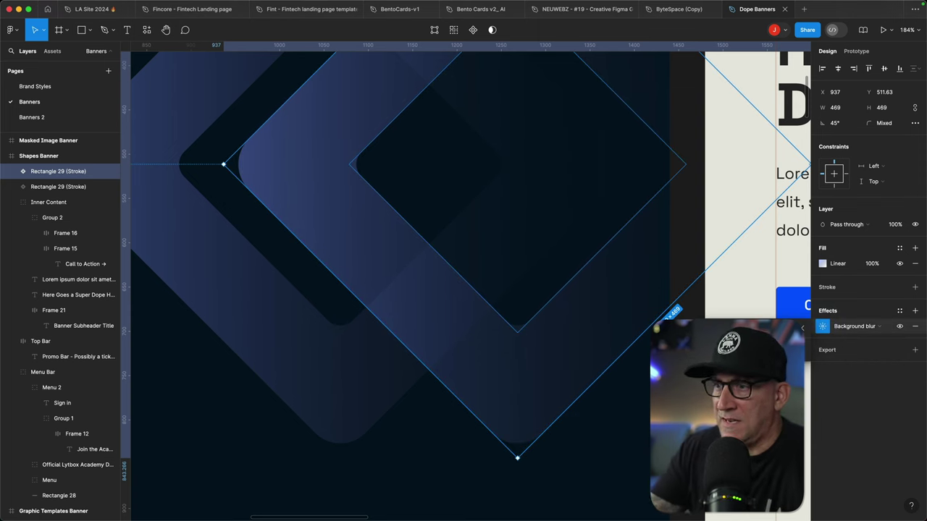
scroll(415, 450, "down", 3)
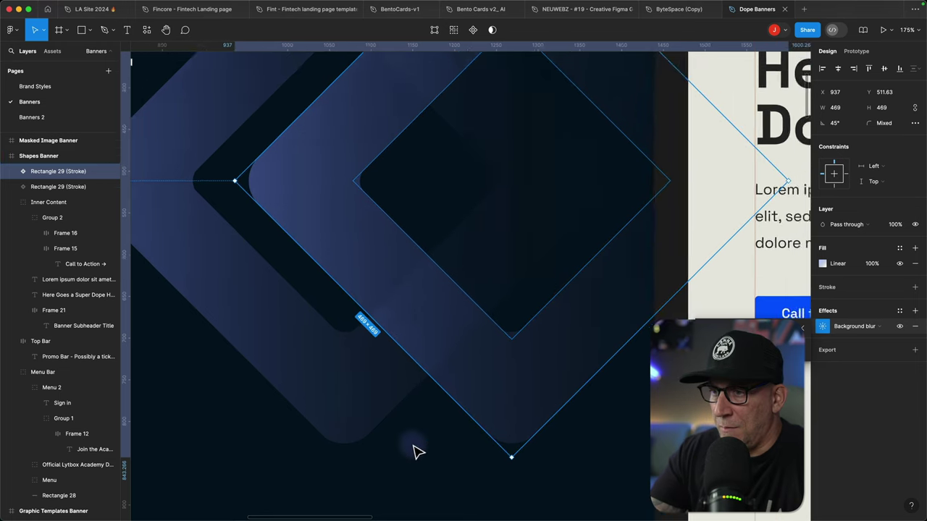
- Give the other diamond a Background blur effect as well
left_click(354, 404)
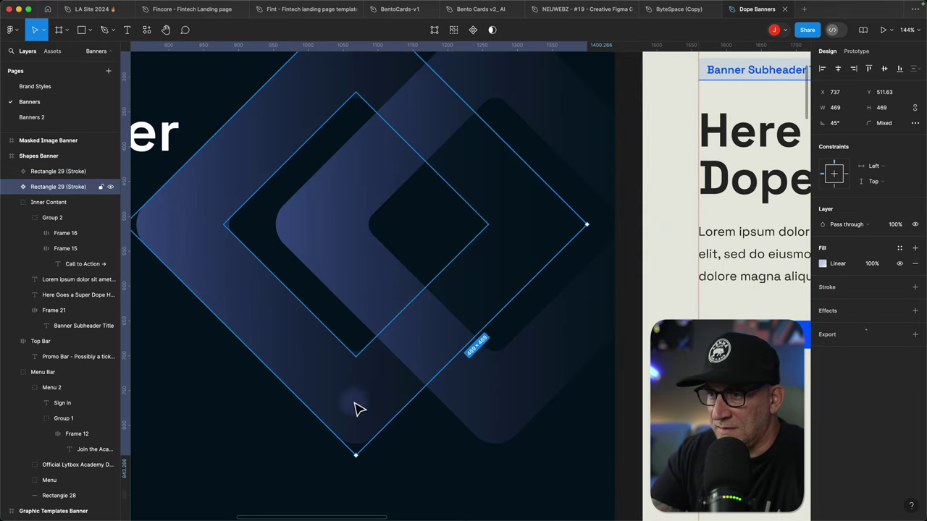
left_click(915, 311)
left_click(860, 327)
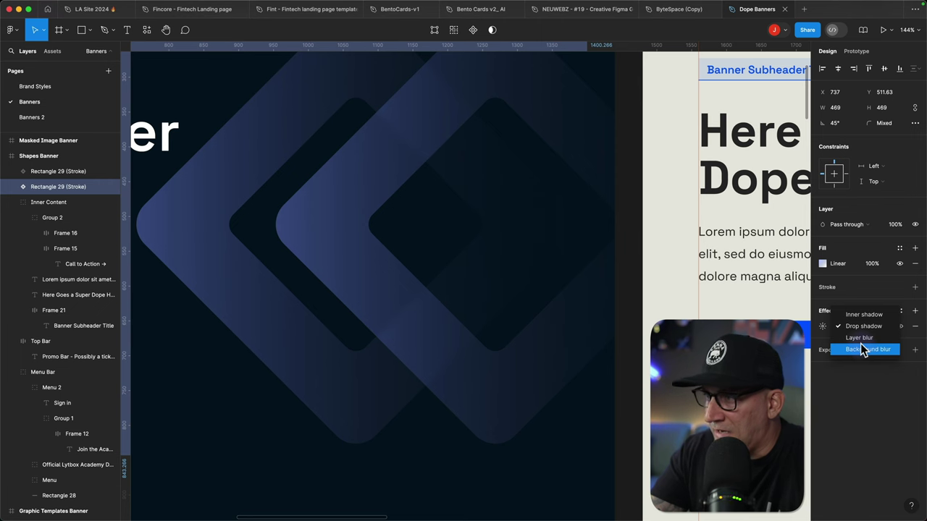
left_click(862, 350)
left_click(822, 327)
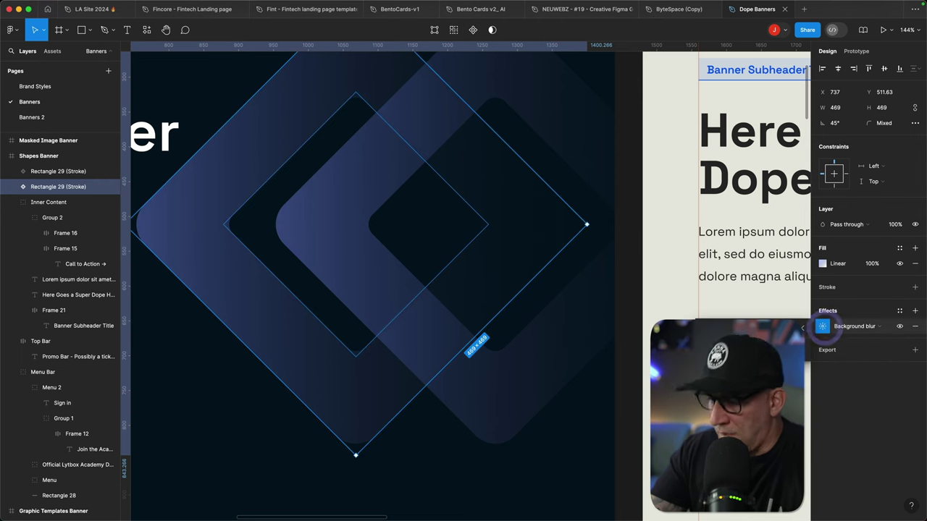
left_click(472, 476)
scroll(472, 476, "down", 3)
scroll(472, 475, "down", 5)
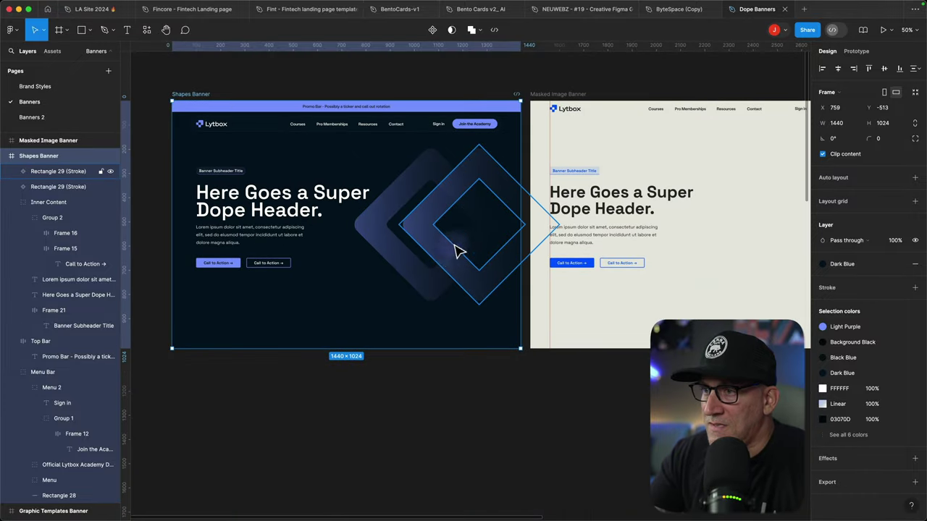
- Group both Rectangle 29 diamonds into Group 3, measuring 863.27×863.27
left_click(449, 262)
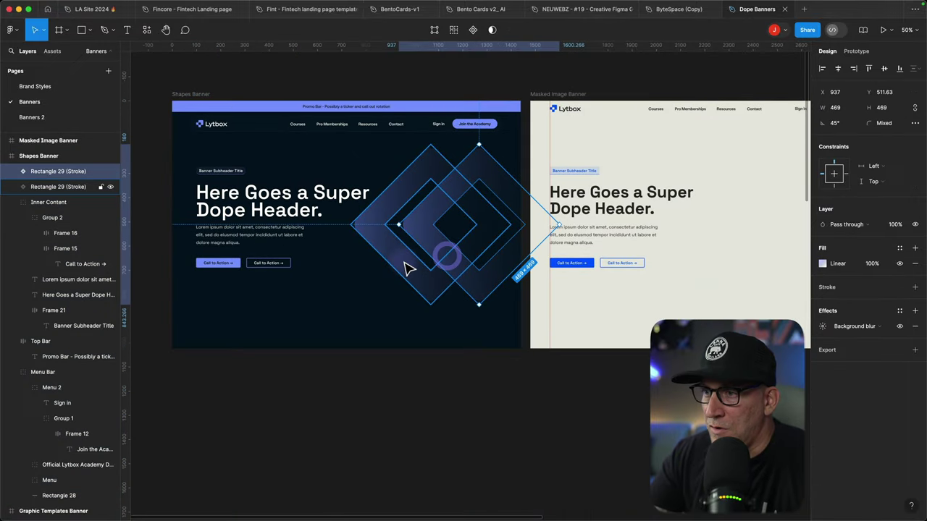
left_click(408, 267, "shift")
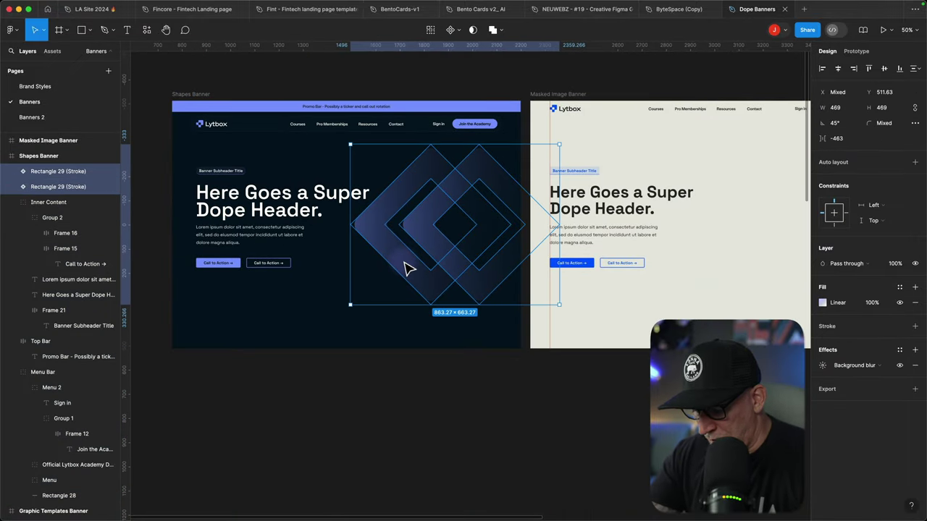
key("super+g")
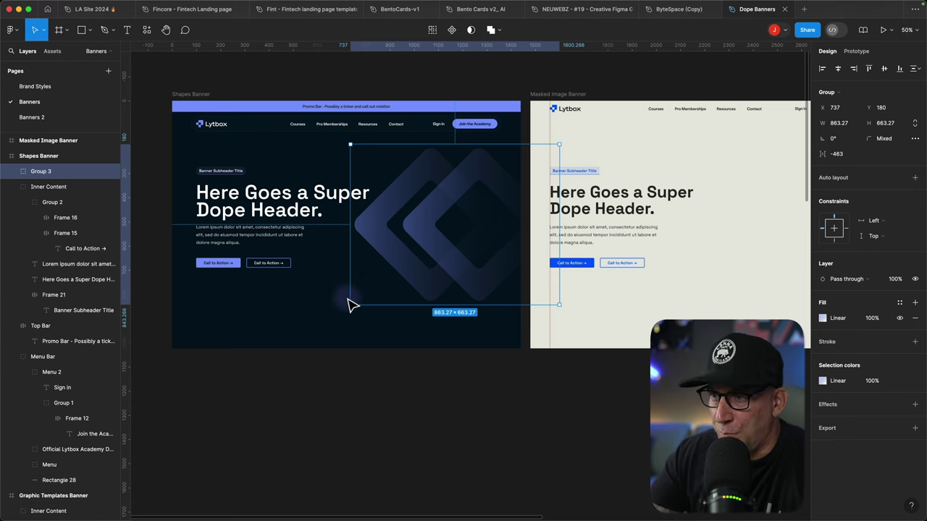
left_click(346, 293)
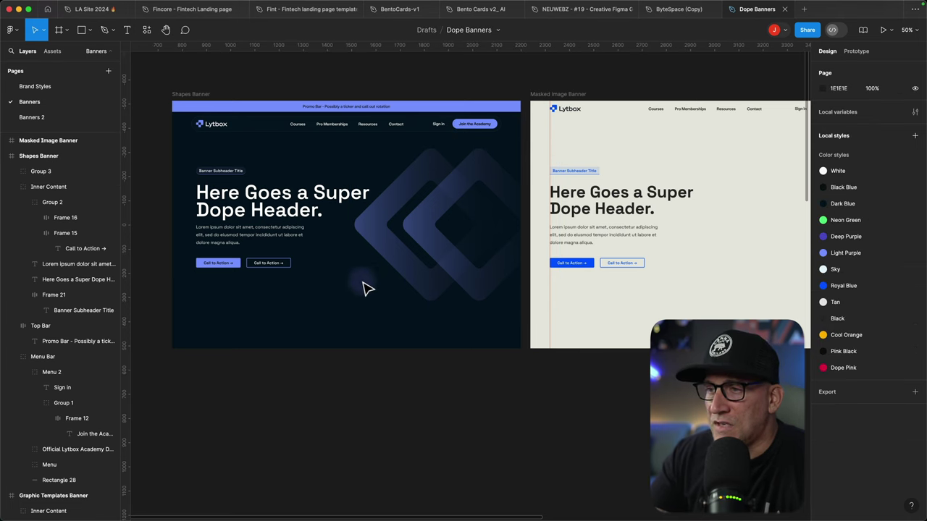
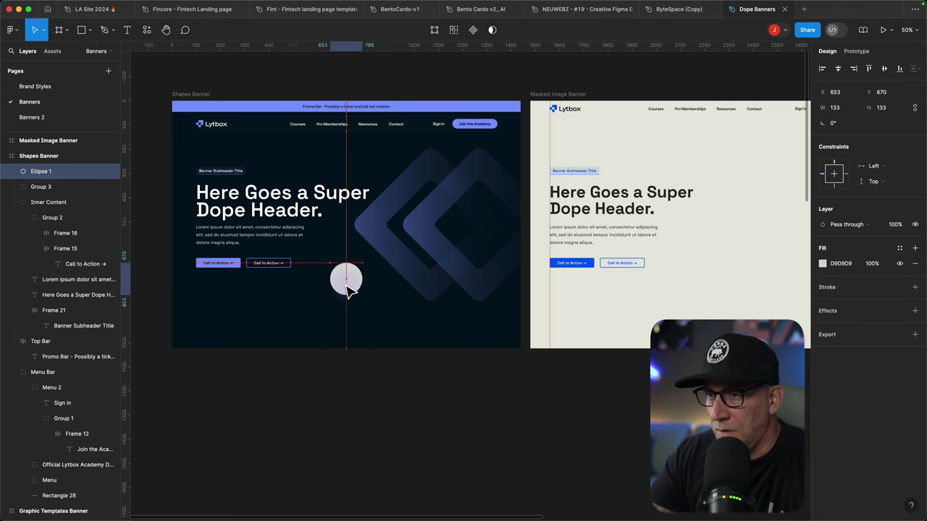
- Apply the Light Purple library colour style to the circle's fill
left_click(824, 264)
left_click(746, 243)
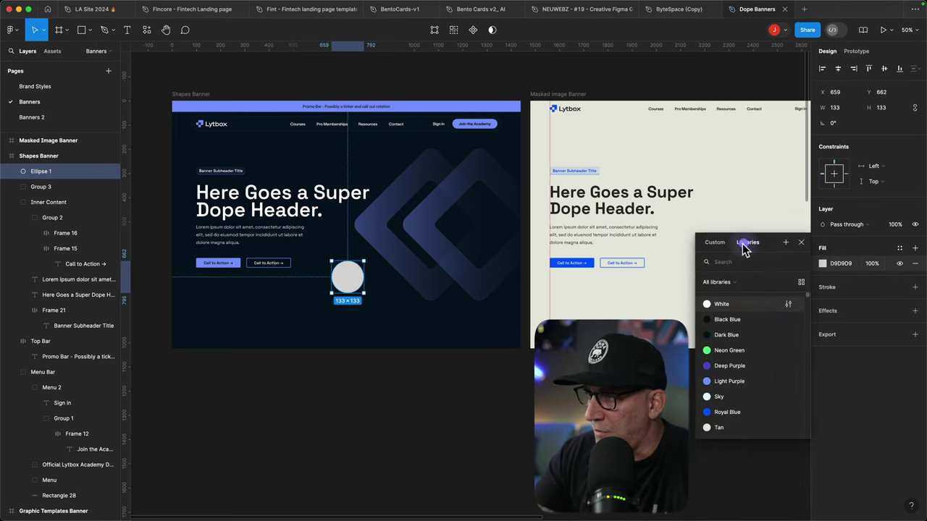
left_click(729, 381)
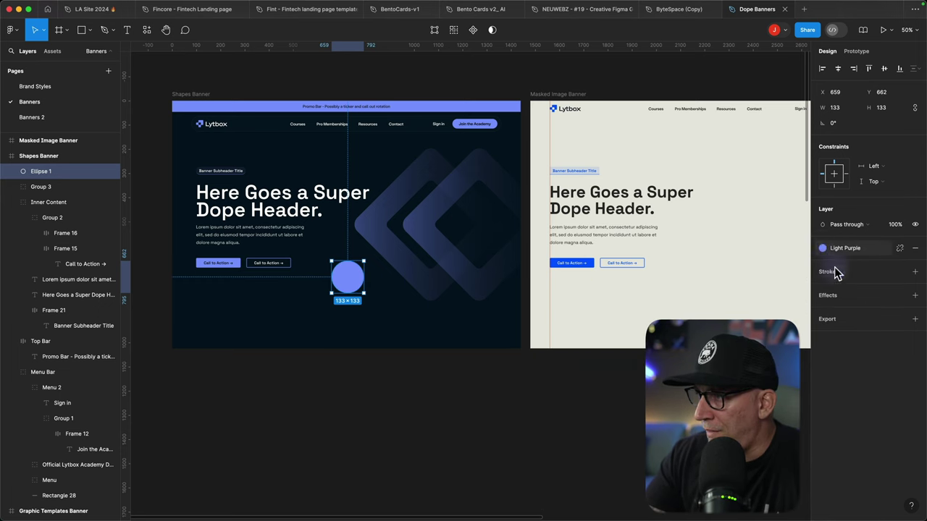
- Add a 300 layer blur to the circle and enlarge it to 208×208
left_click(916, 297)
left_click(862, 311)
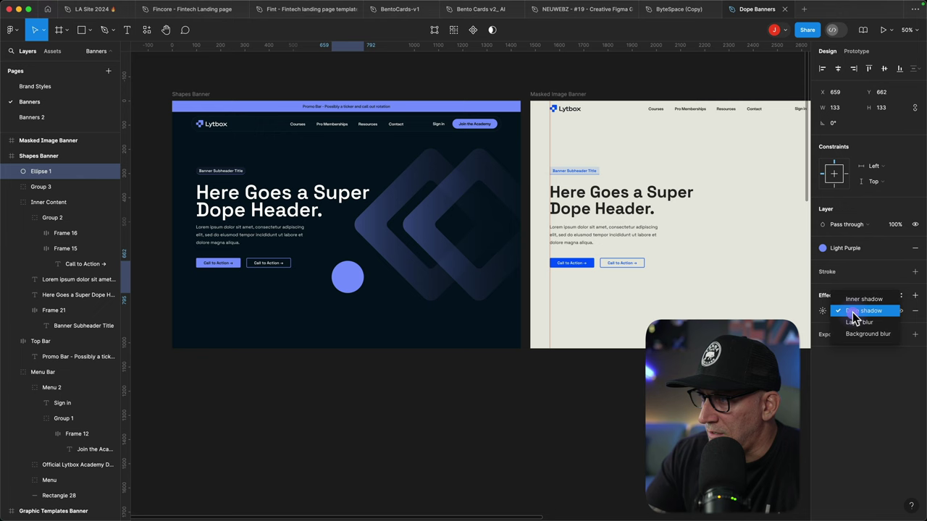
left_click(858, 322)
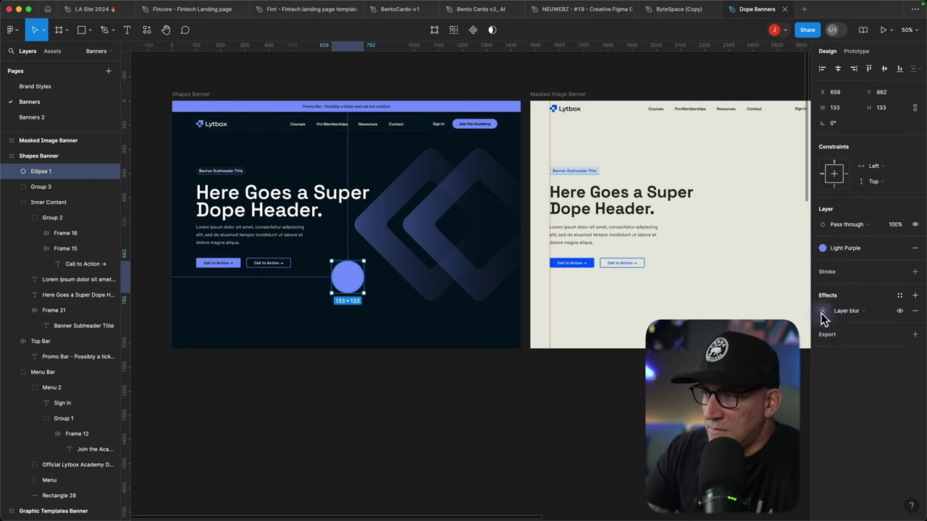
left_click(822, 311)
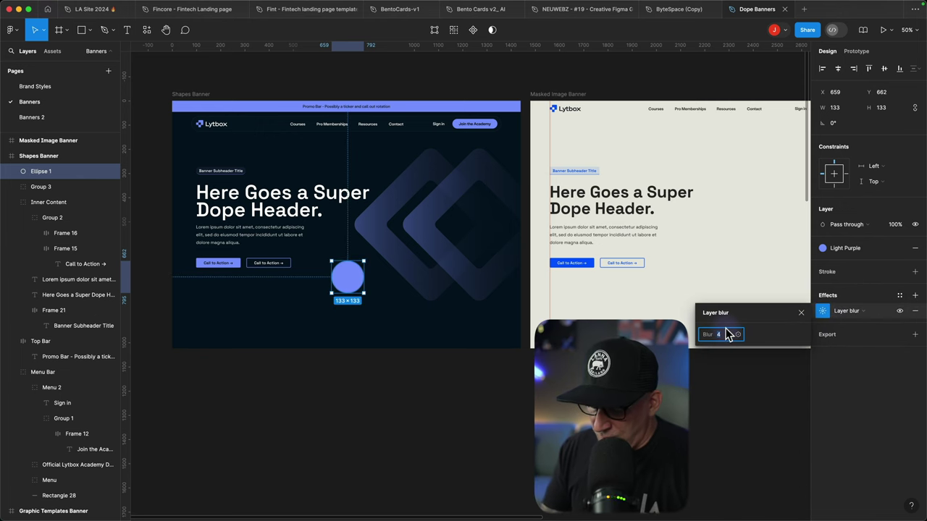
type("300")
key("Return")
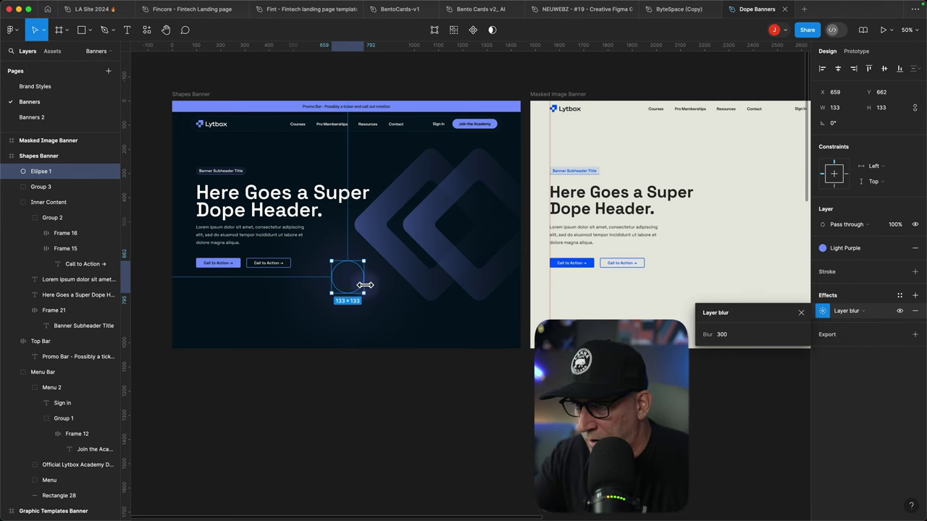
left_click_drag(364, 284, 377, 261)
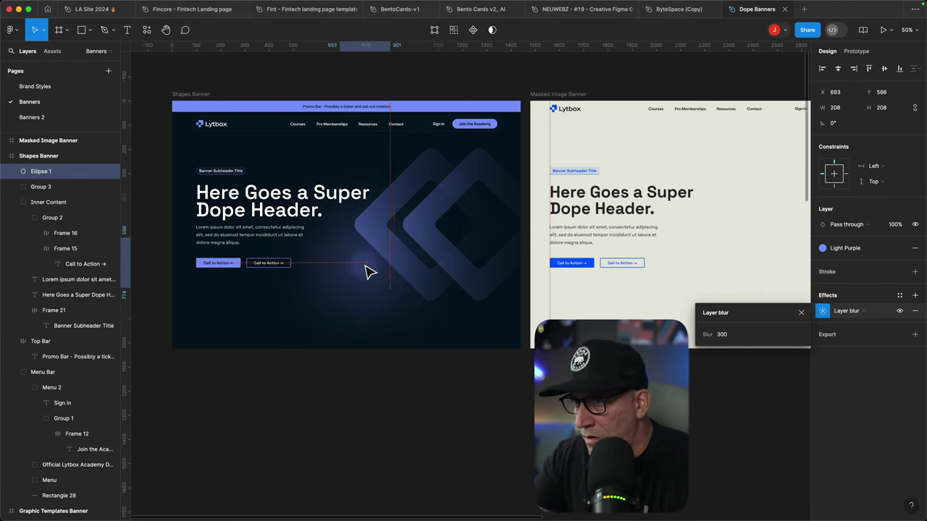
- Move the purple glow up and right, then duplicate it
left_click(369, 271)
left_click_drag(368, 271, 397, 195)
key("super+d")
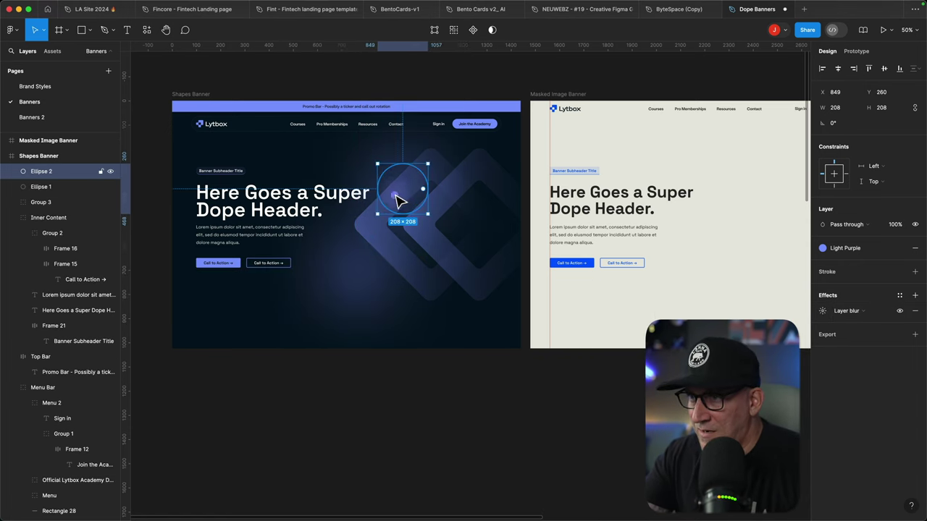
- Recolour the copy Royal Blue and move it over the diamond graphic
left_click(823, 248)
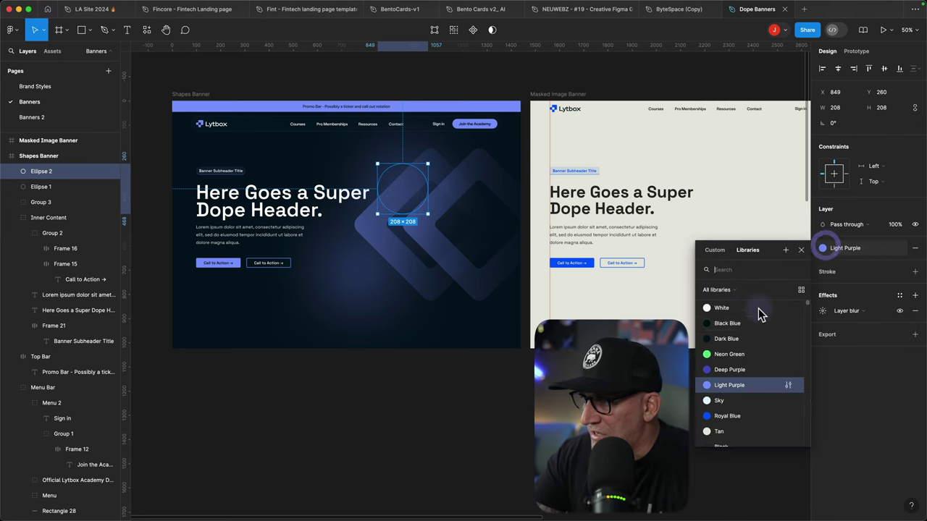
left_click(725, 369)
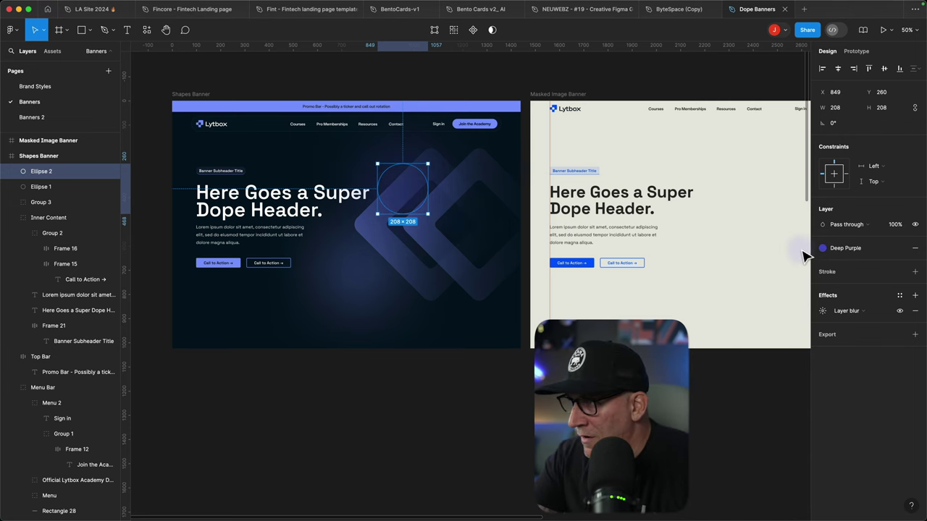
left_click(824, 247)
left_click(670, 419)
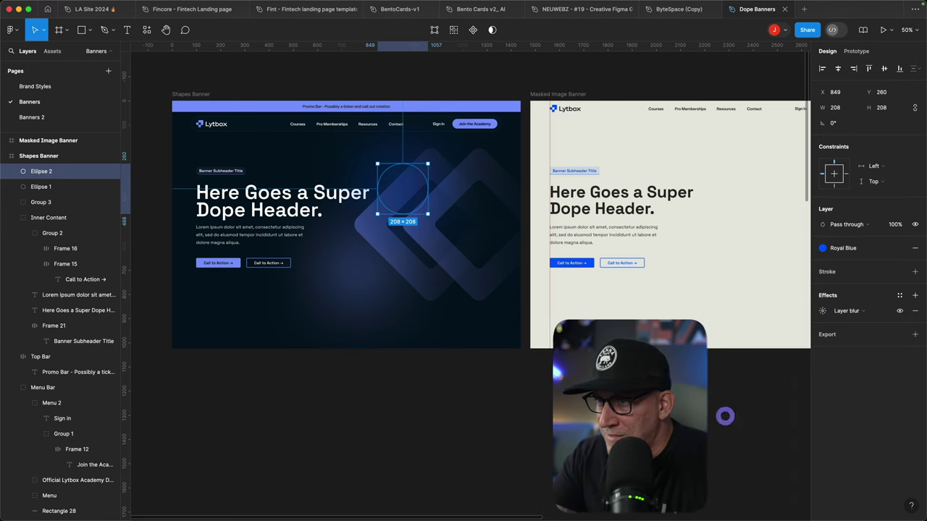
left_click_drag(403, 201, 461, 227)
key("alt+l")
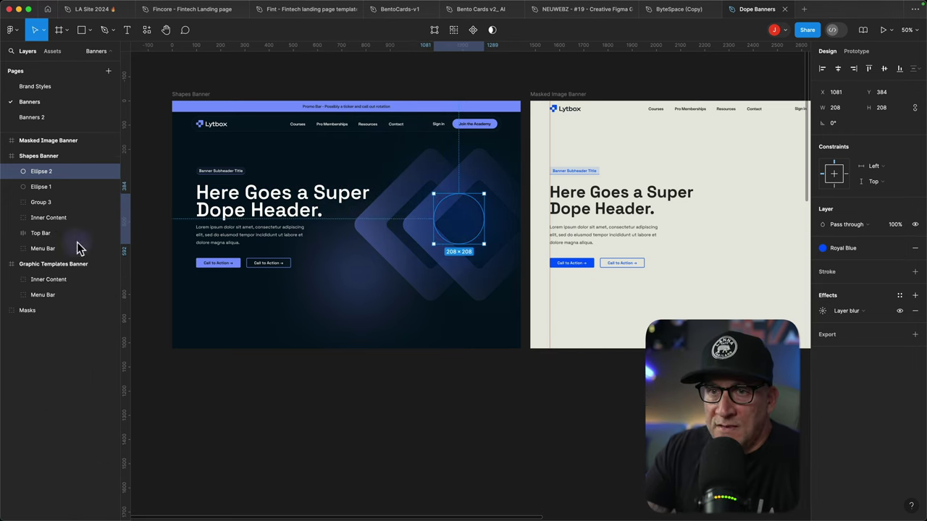
- Group the two glow ellipses and name the group Blurred Shapes
left_click(35, 186)
left_click(41, 175, "shift")
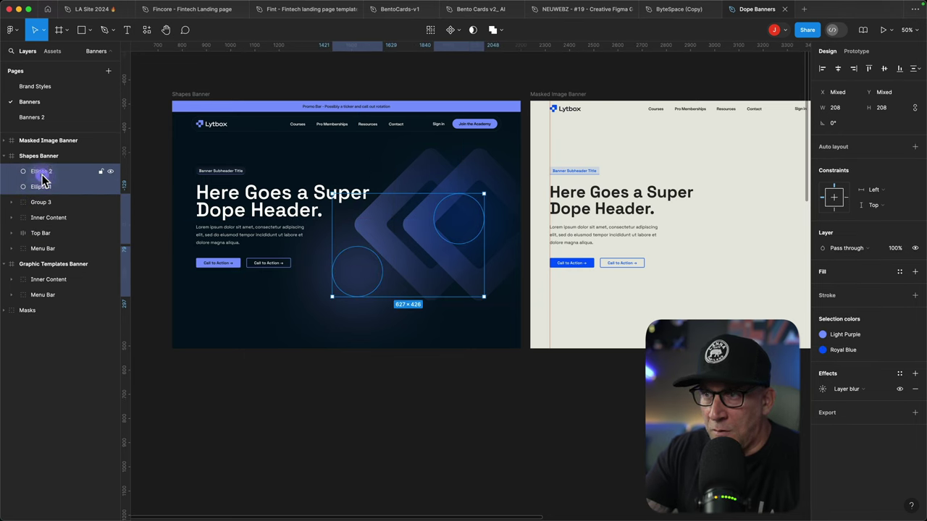
key("super+g")
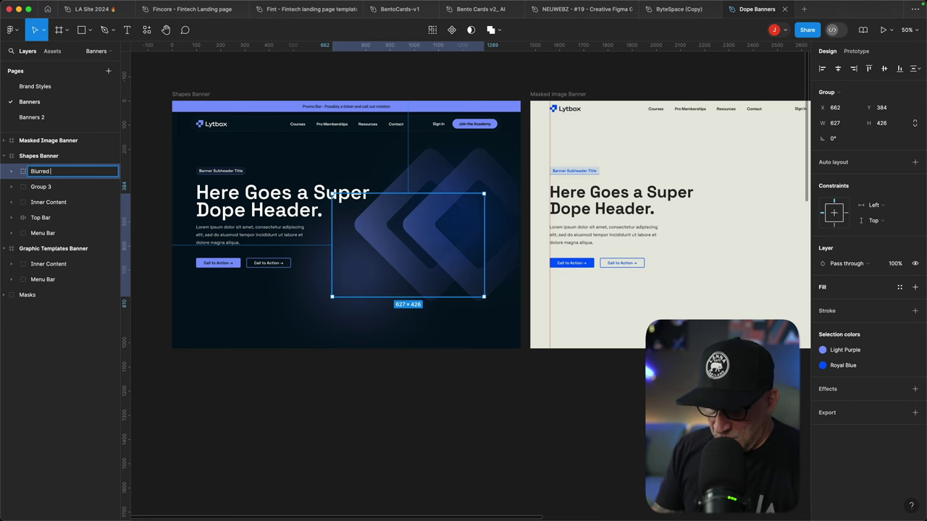
type("s")
key("Return")
key("Escape")
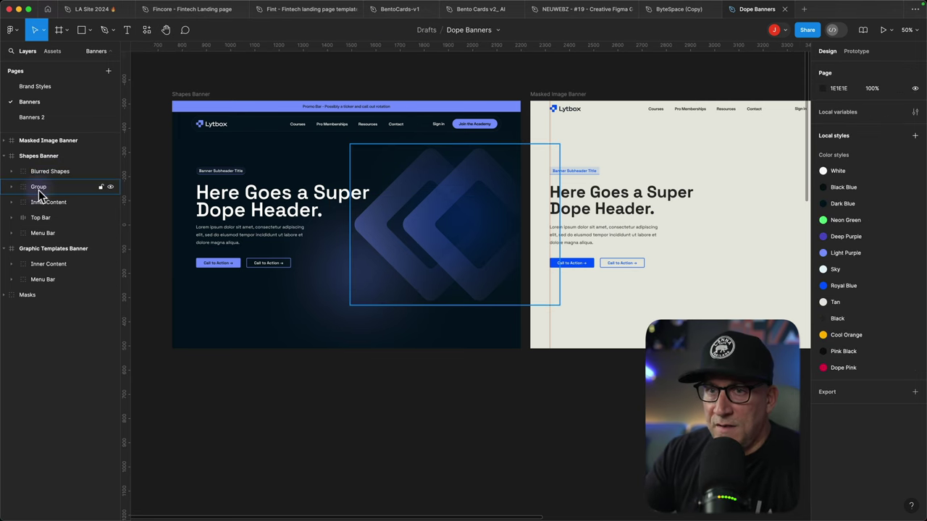
- Rename the diamond group Graphic and place Blurred Shapes beneath it
double_click(39, 190)
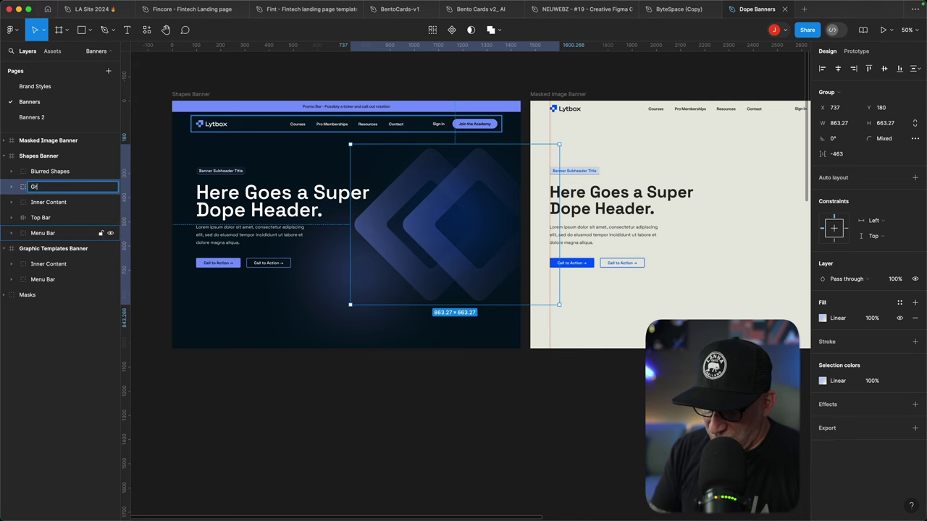
key("Return")
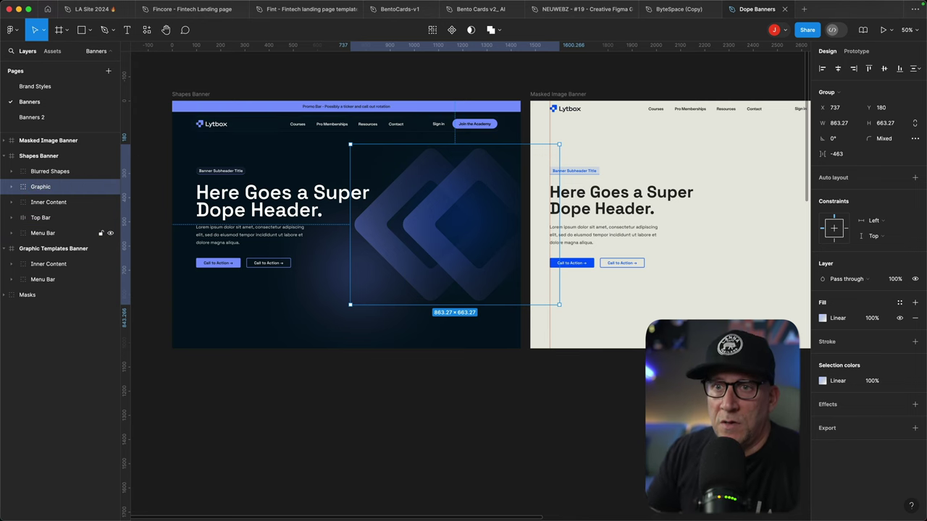
left_click(45, 174)
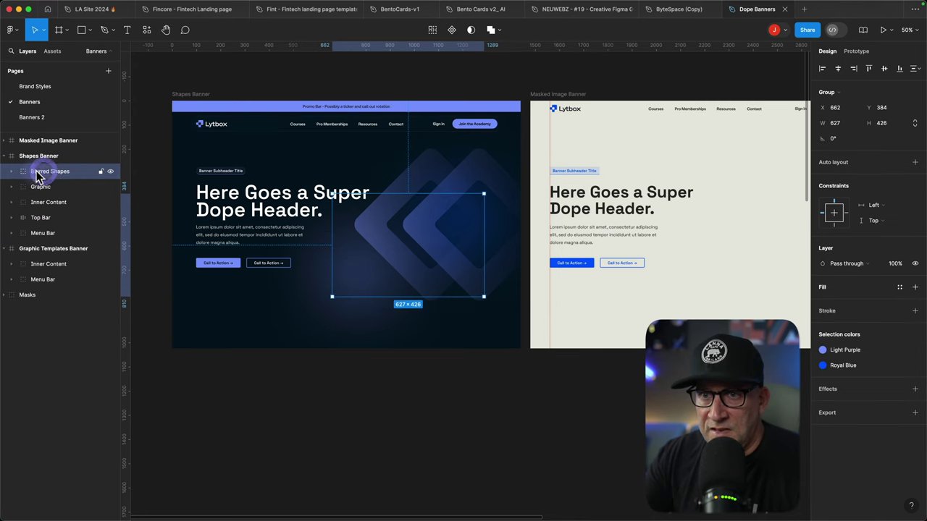
left_click_drag(35, 200, 33, 200)
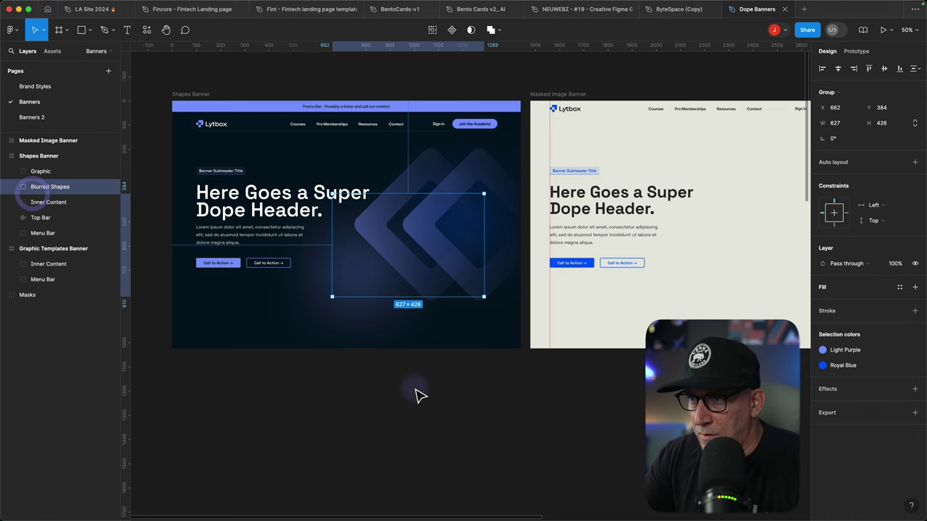
left_click(446, 411)
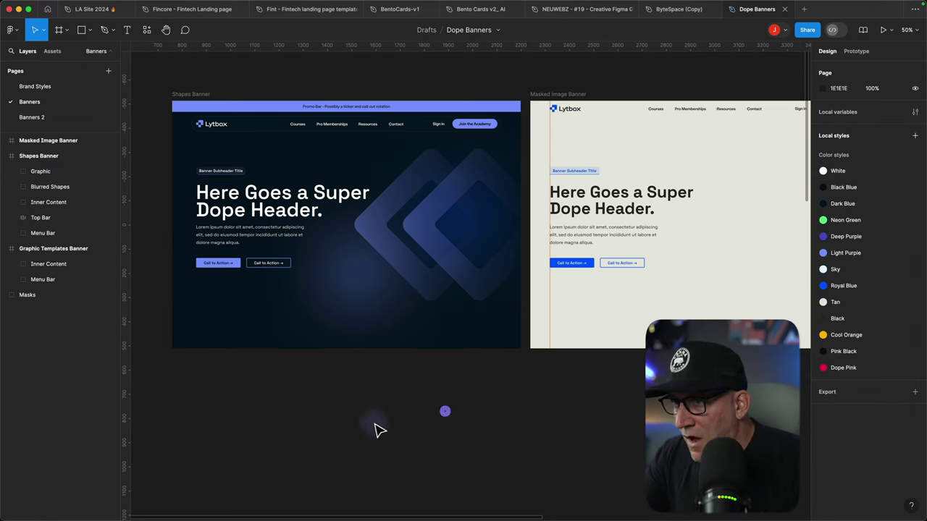
scroll(394, 395, "up", 2)
- Move the Light Purple glow lower in the banner
double_click(340, 304)
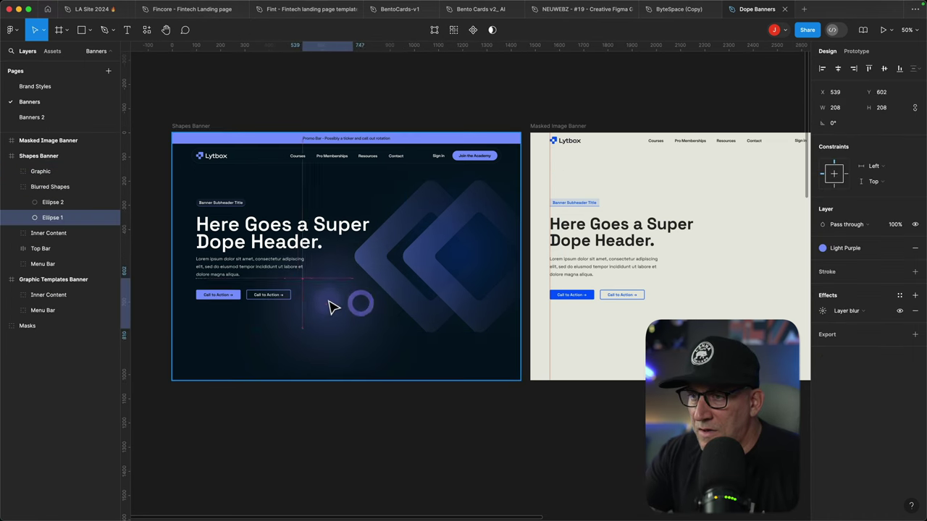
left_click_drag(325, 298, 329, 355)
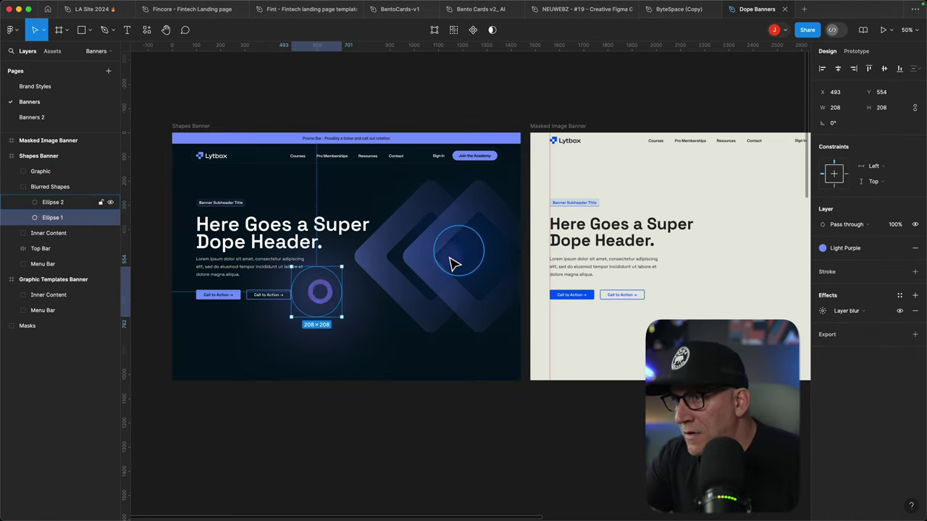
left_click(367, 439)
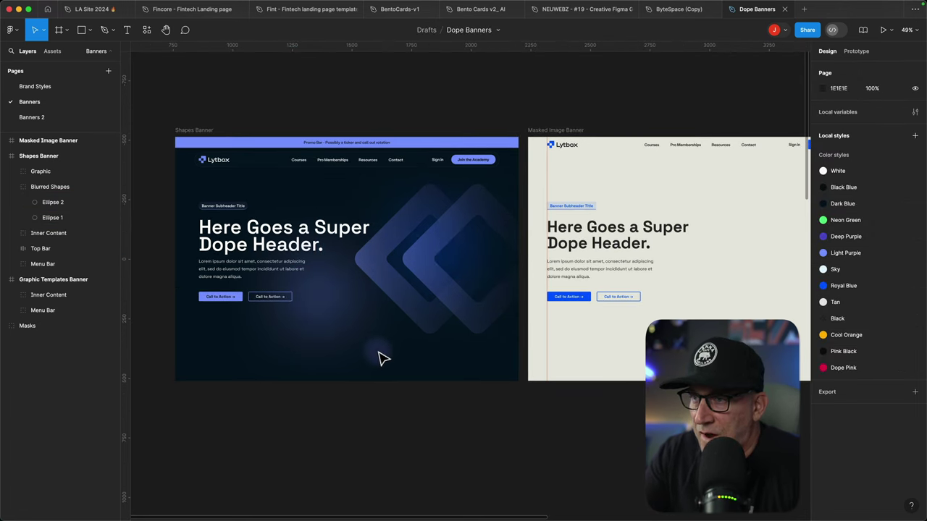
- Hide the diamond Graphic group
left_click(438, 285)
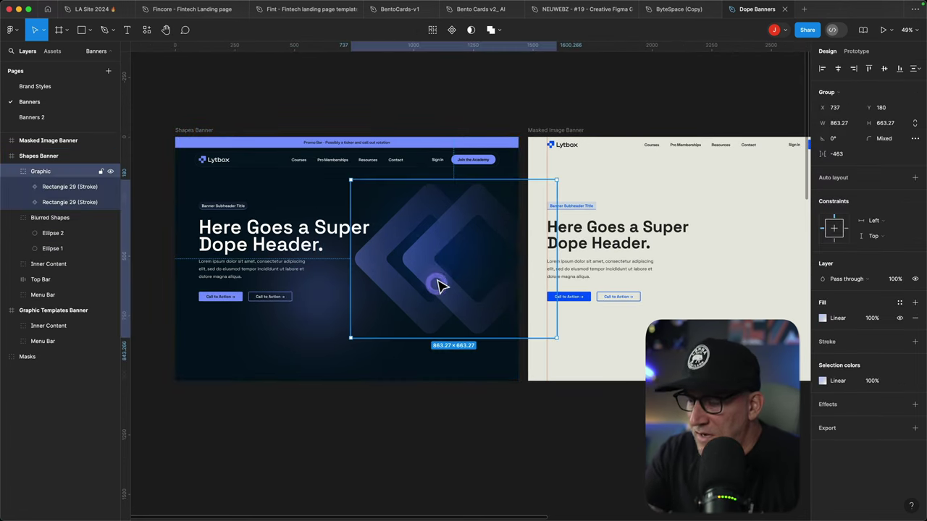
left_click(110, 171)
left_click(202, 156, "super")
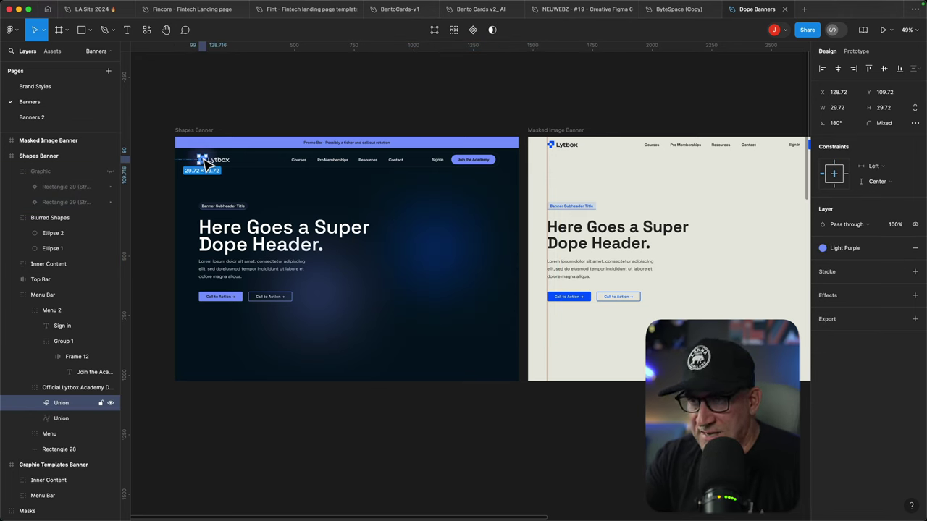
- Paste the Lytbox logo mark onto the banner and enlarge it to 505×505 beside the headline
right_click(428, 244)
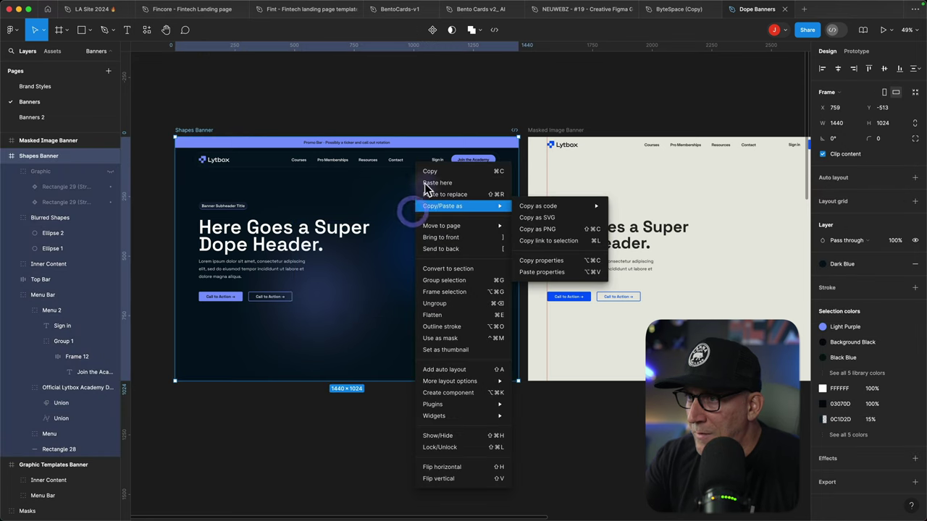
left_click(434, 184)
left_click_drag(434, 194, 504, 283)
left_click_drag(490, 214, 452, 247)
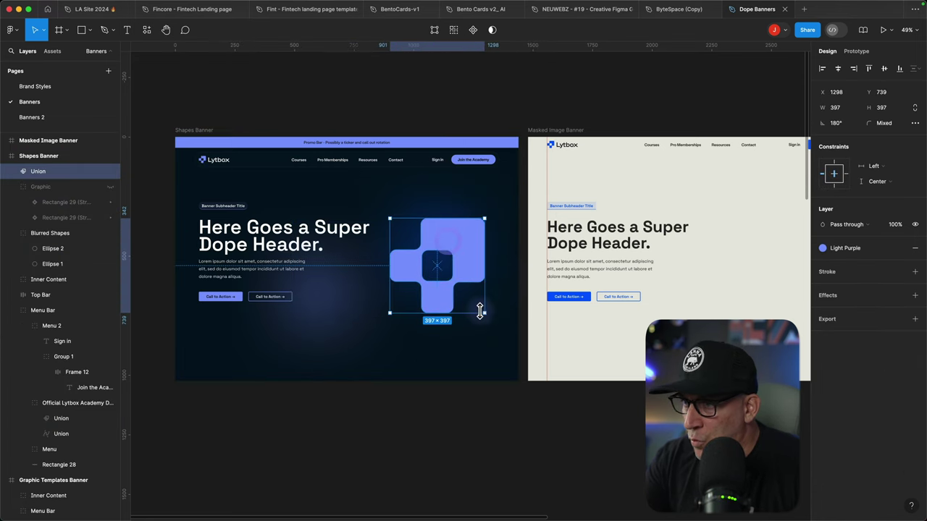
left_click_drag(482, 312, 509, 321)
left_click_drag(480, 261, 476, 232)
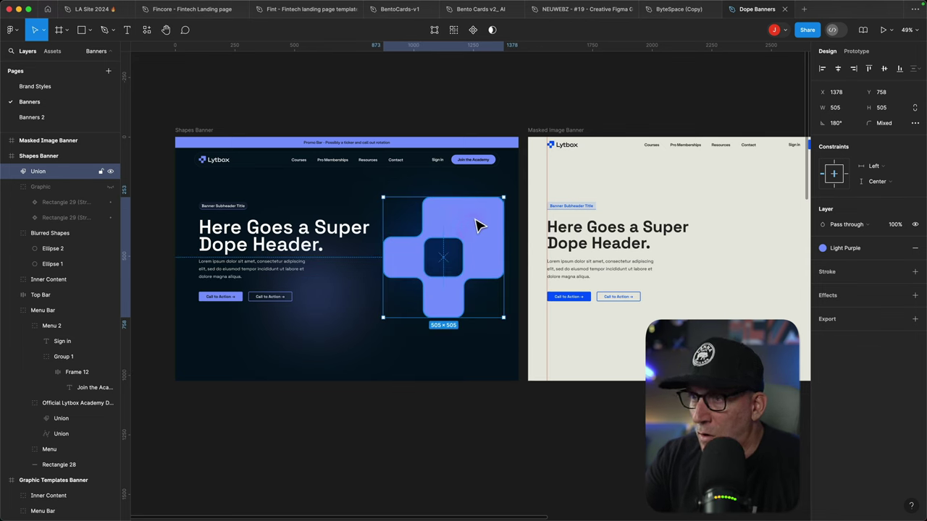
- Detach the Union fill from the Light Purple style, leaving plain 7E98FD
right_click(471, 228)
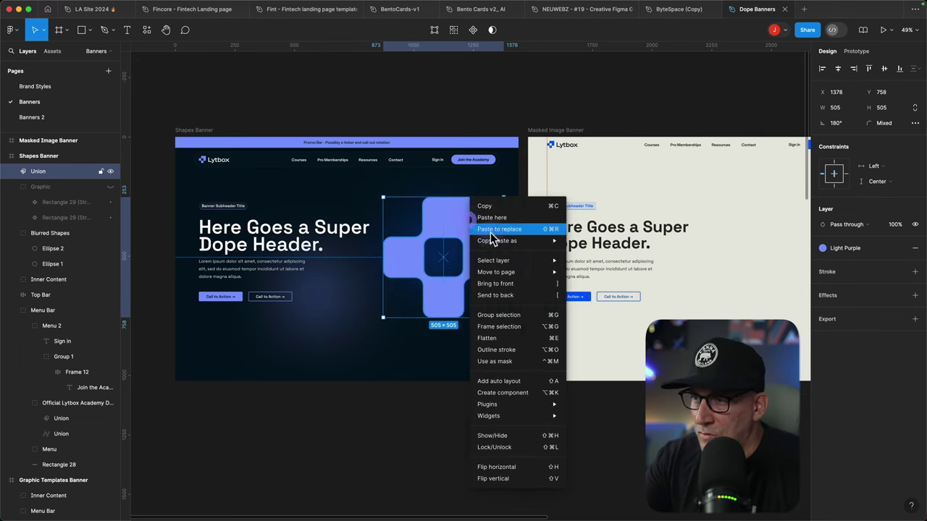
left_click(486, 351)
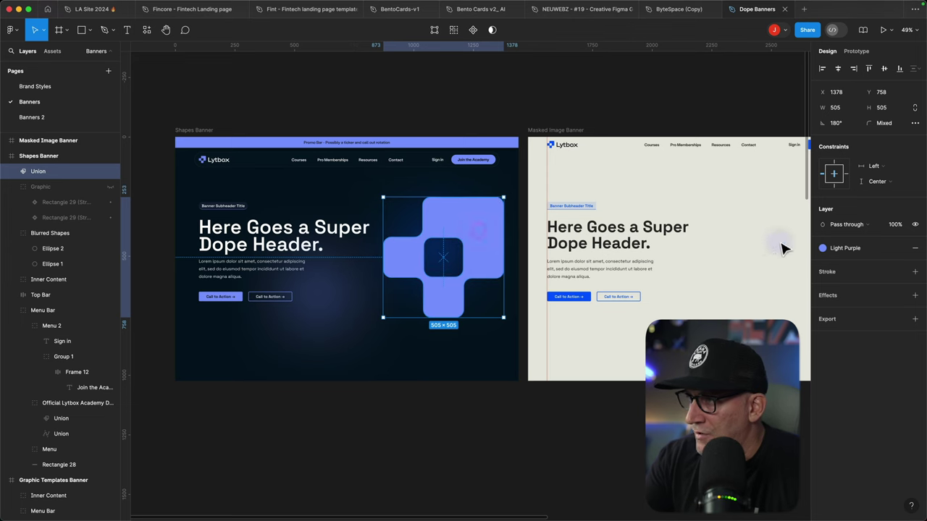
left_click(900, 248)
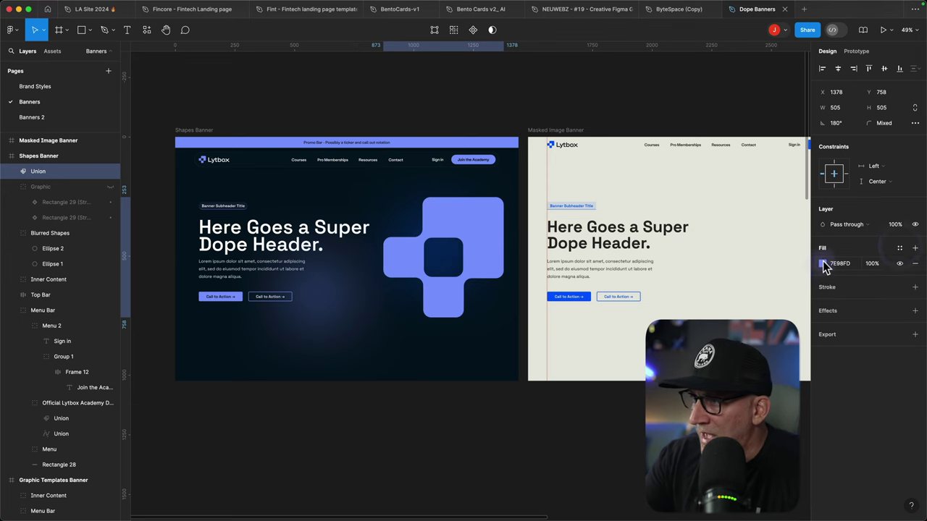
- Make the cross's fill a linear gradient running horizontally
left_click(822, 263)
left_click(719, 262)
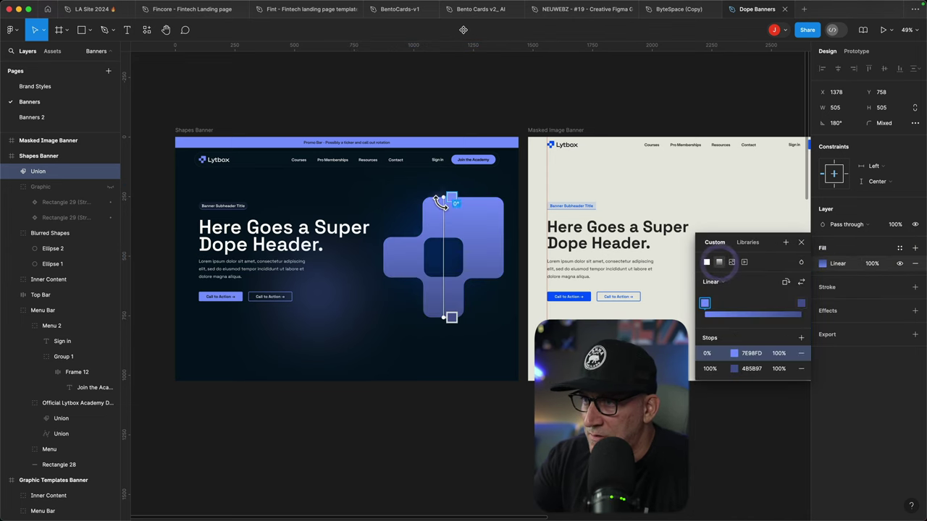
left_click_drag(445, 199, 379, 260)
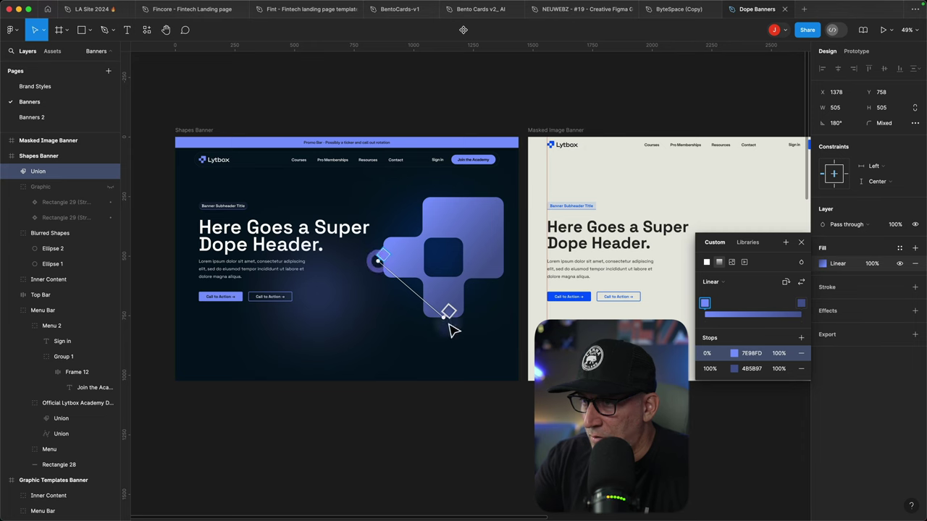
left_click_drag(444, 317, 504, 250)
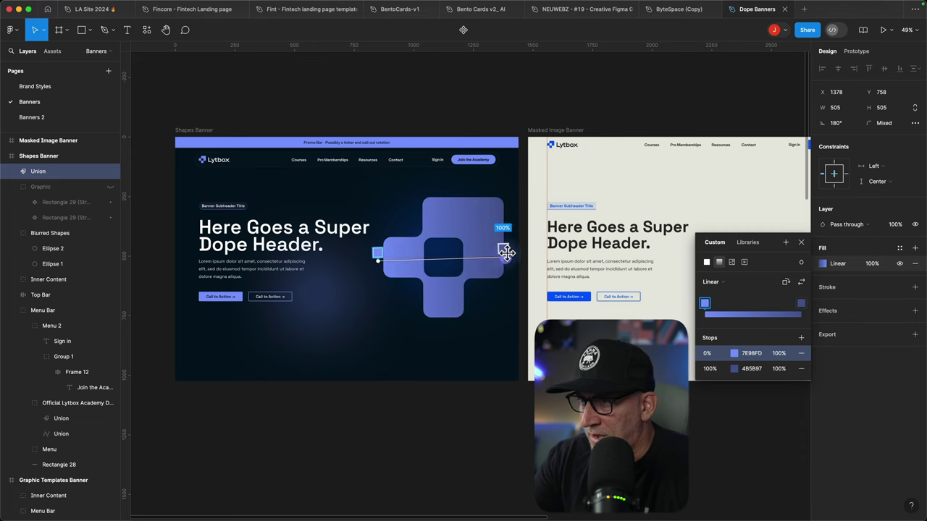
- Set the gradient end stop to transparent 031220 and the 7E98FD start stop to 34%
left_click(734, 369)
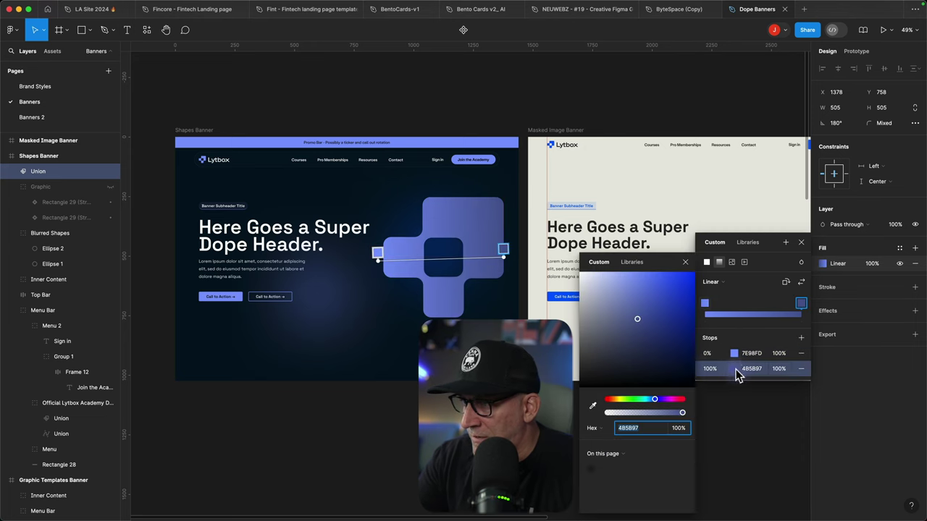
left_click(592, 405)
left_click(443, 257)
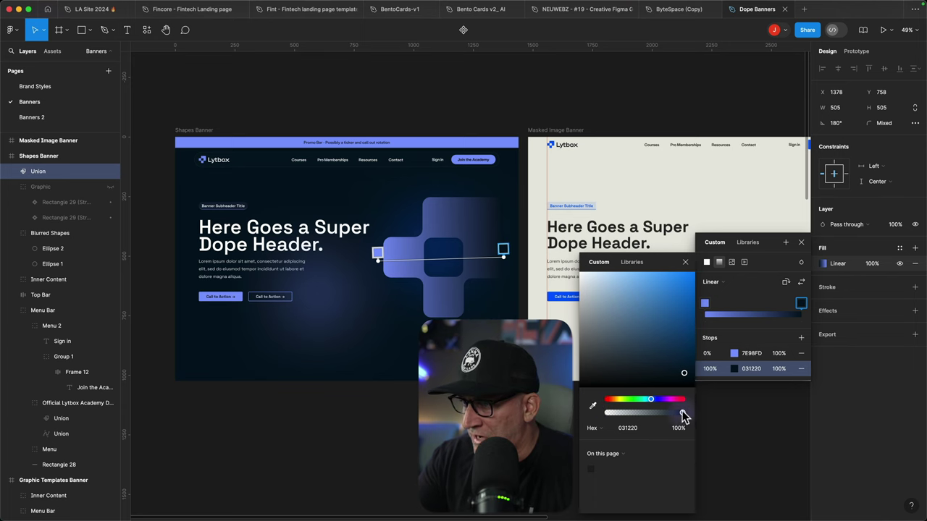
left_click_drag(684, 415, 605, 414)
left_click(375, 252)
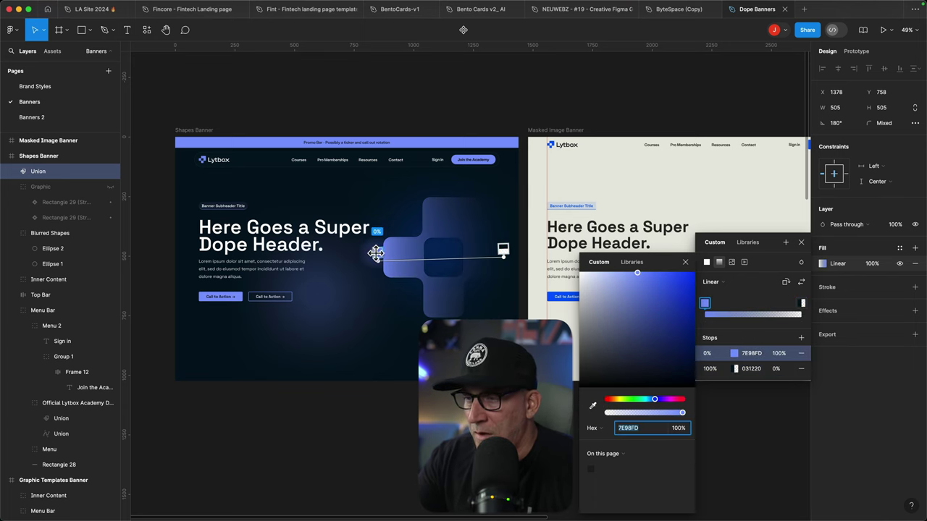
left_click_drag(683, 416, 634, 416)
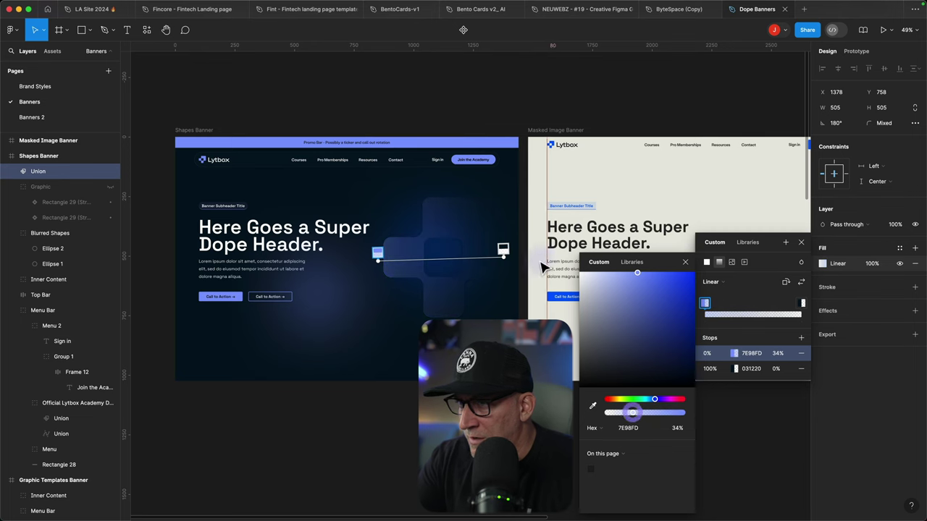
left_click_drag(504, 258, 534, 258)
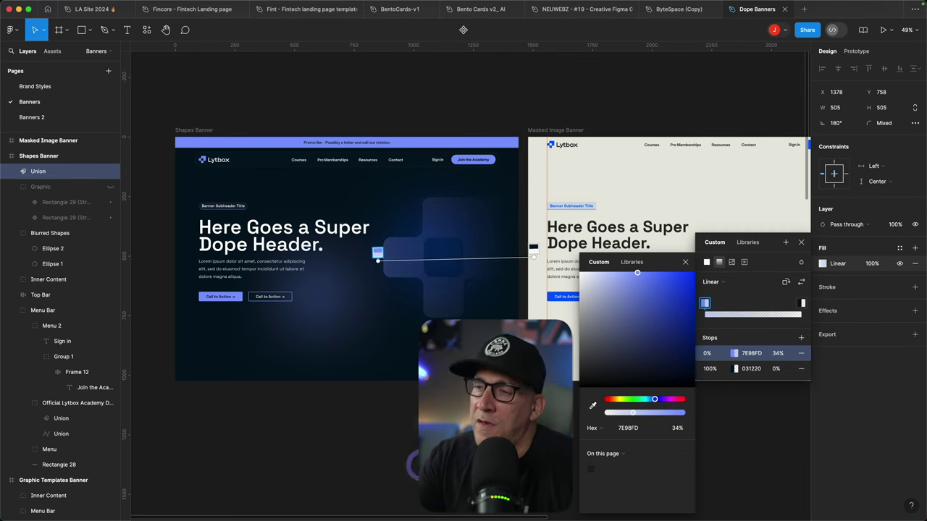
key("Escape")
- Try enlarging the cross to 562×562, then undo it
left_click(432, 435)
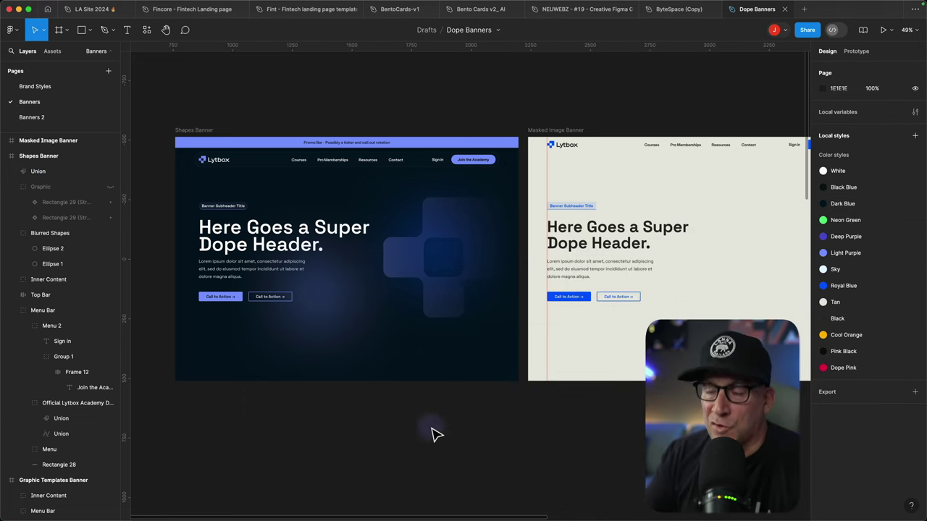
left_click(440, 304)
left_click_drag(385, 300, 370, 300)
left_click(437, 432)
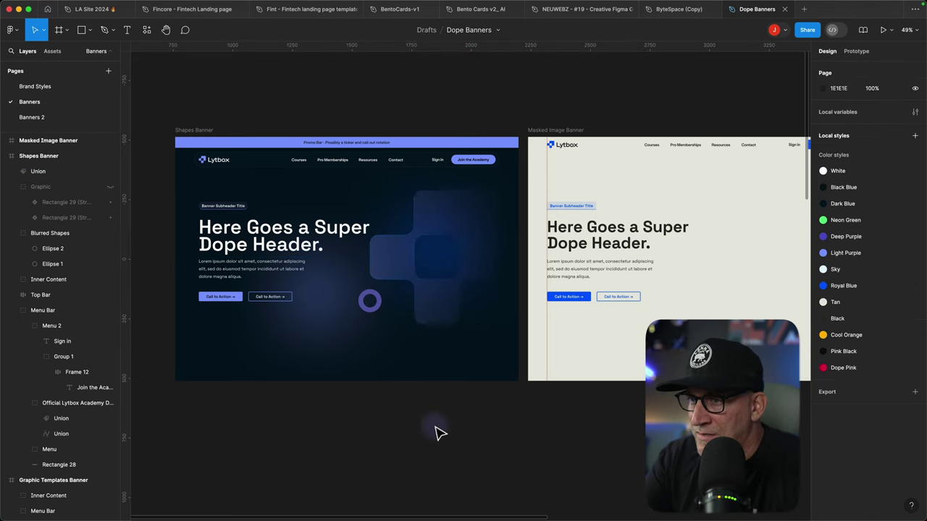
left_click(435, 310)
key("ctrl+z")
- Move the cross below the banner and unhide the Graphic diamond shapes
left_click_drag(445, 304, 269, 456)
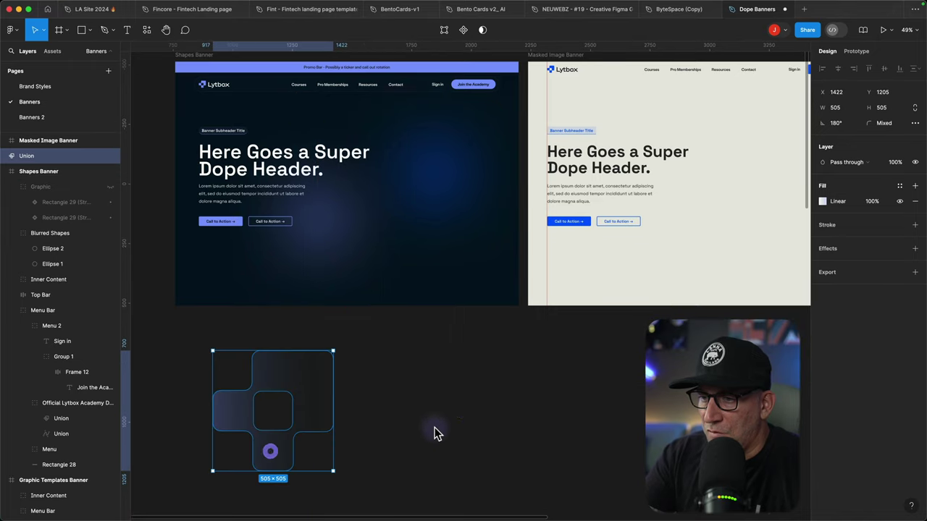
left_click(434, 430)
scroll(424, 442, "up", 3)
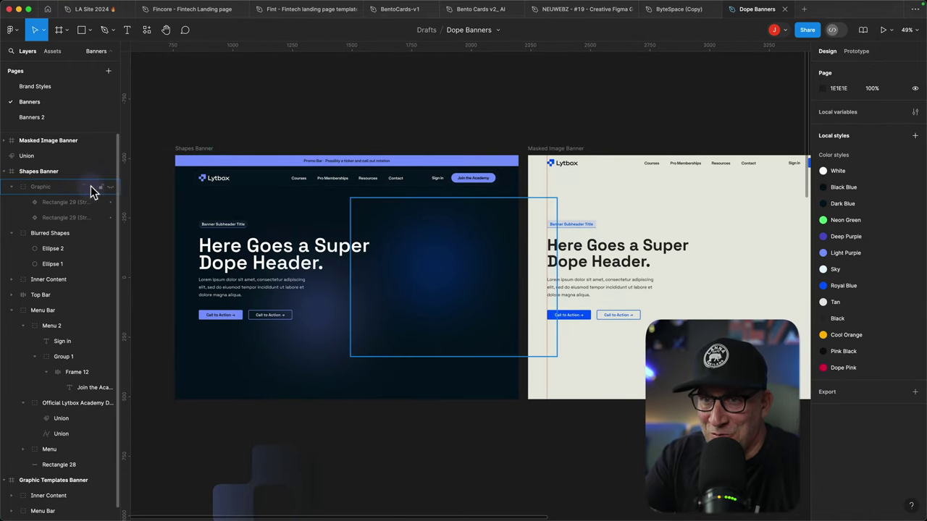
left_click(111, 188)
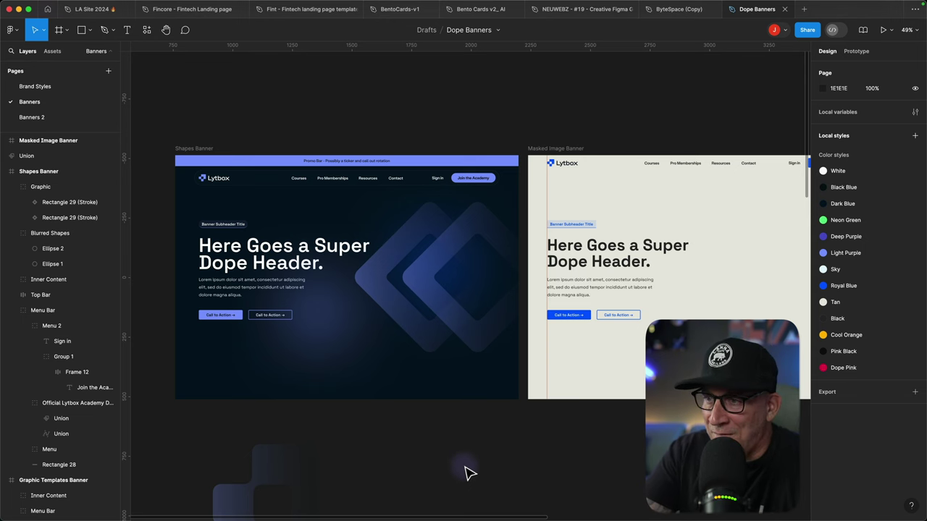
- Draw a 292×292 grey square right of the Masked Image Banner headline
scroll(467, 472, "right", 10)
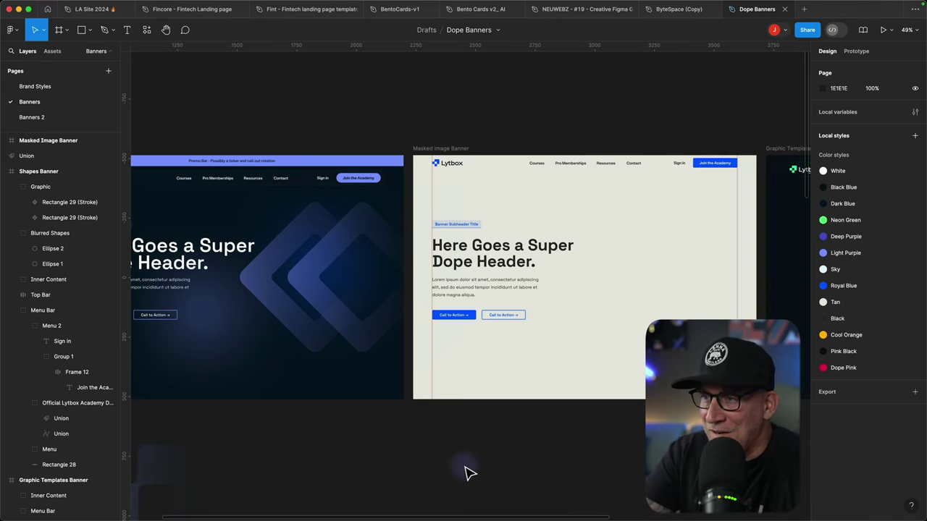
scroll(467, 472, "right", 3)
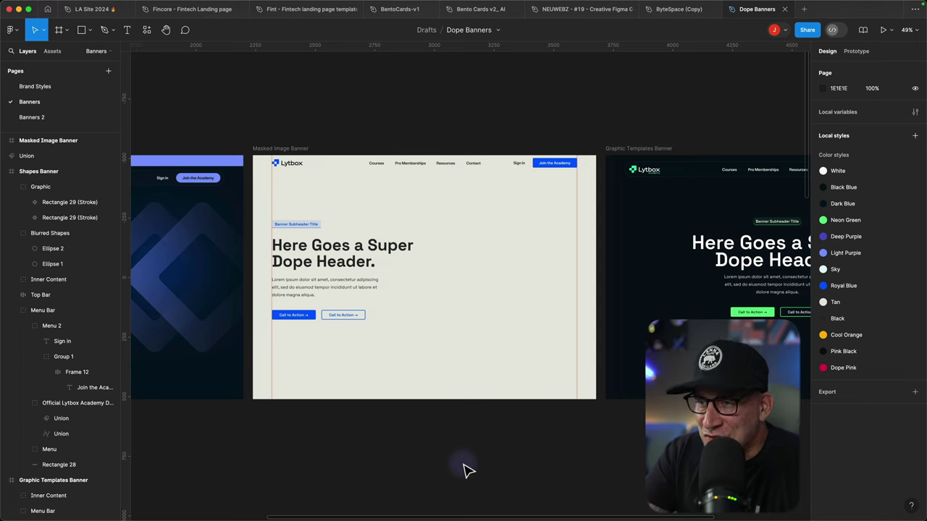
scroll(490, 478, "down", 2)
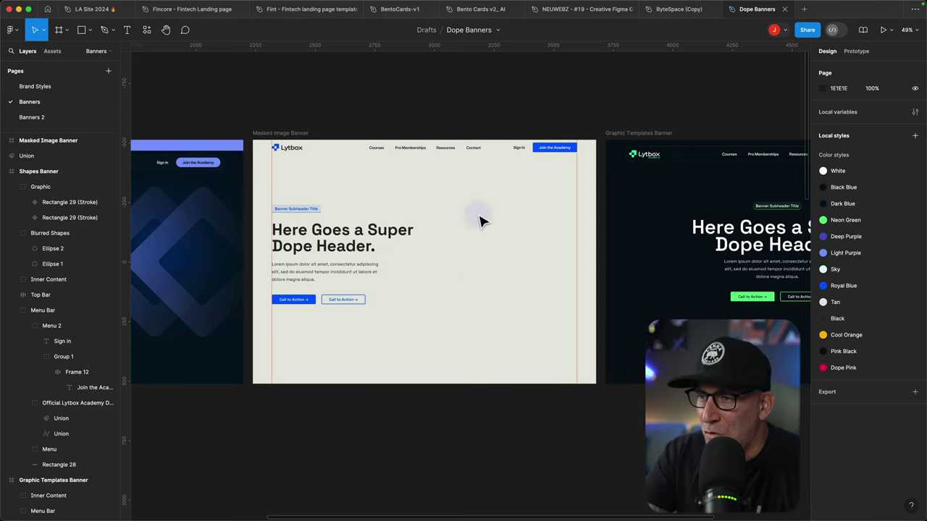
scroll(430, 475, "down", 5)
scroll(441, 338, "up", 6)
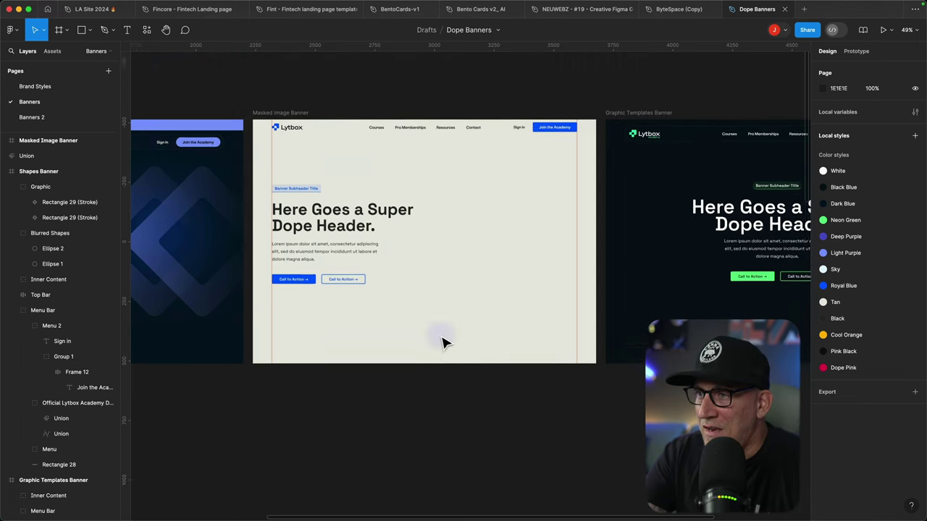
key("r")
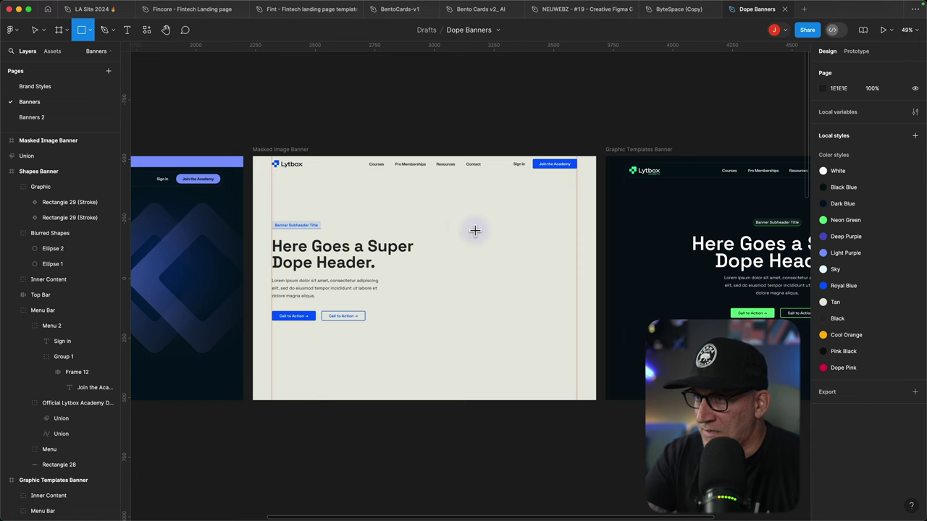
mouse_move(433, 225)
left_mouse_down()
mouse_move(497, 302)
mouse_move(490, 320)
mouse_move(501, 322)
mouse_move(480, 295)
left_mouse_up()
left_click(498, 458)
left_click(461, 255)
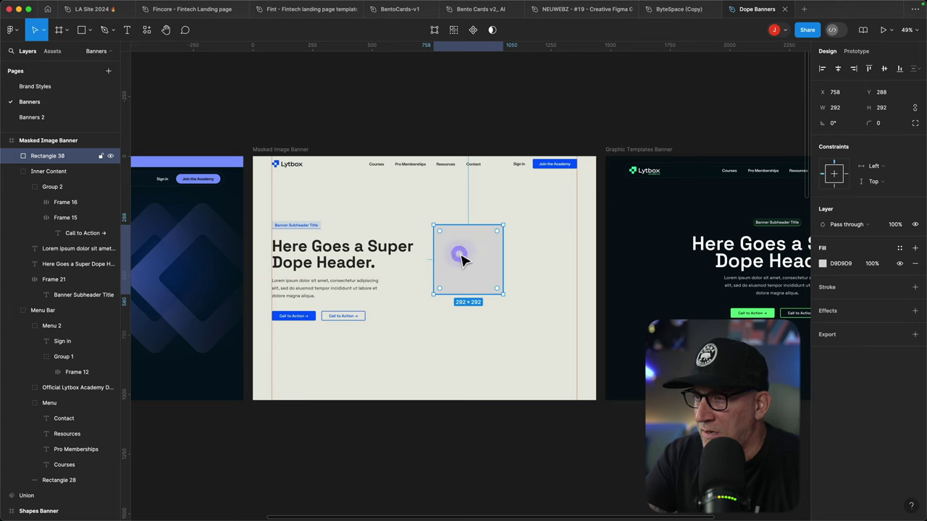
- Check the Banners 2 page for reference, then return to the Banners page
left_click(29, 118)
scroll(647, 310, "right", 3)
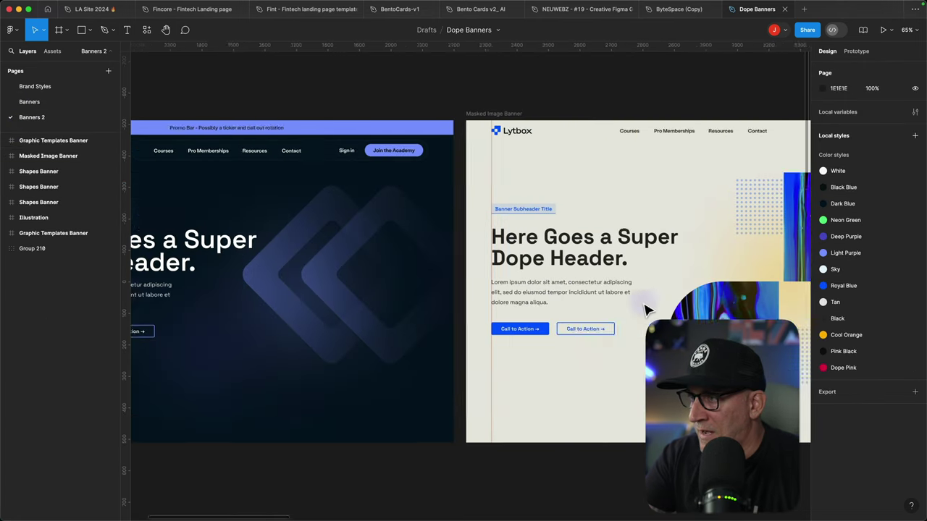
scroll(647, 310, "right", 5)
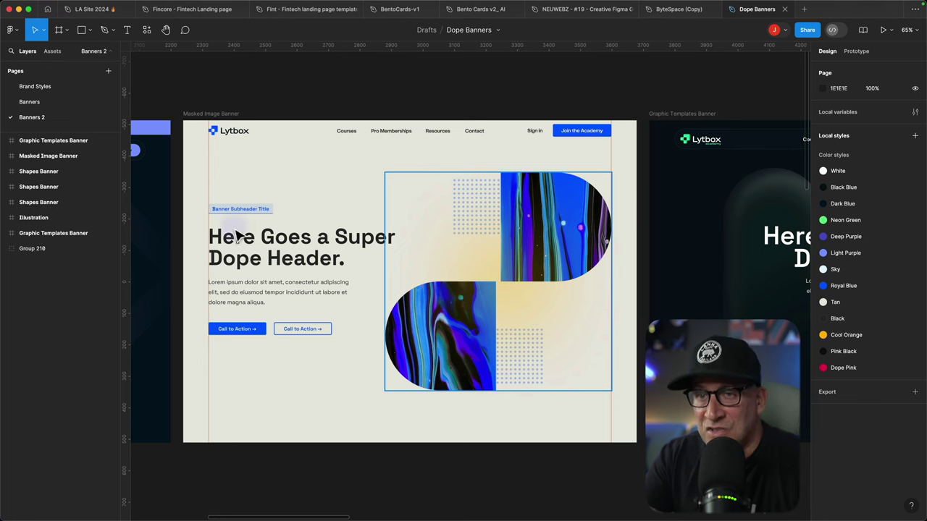
left_click(30, 101)
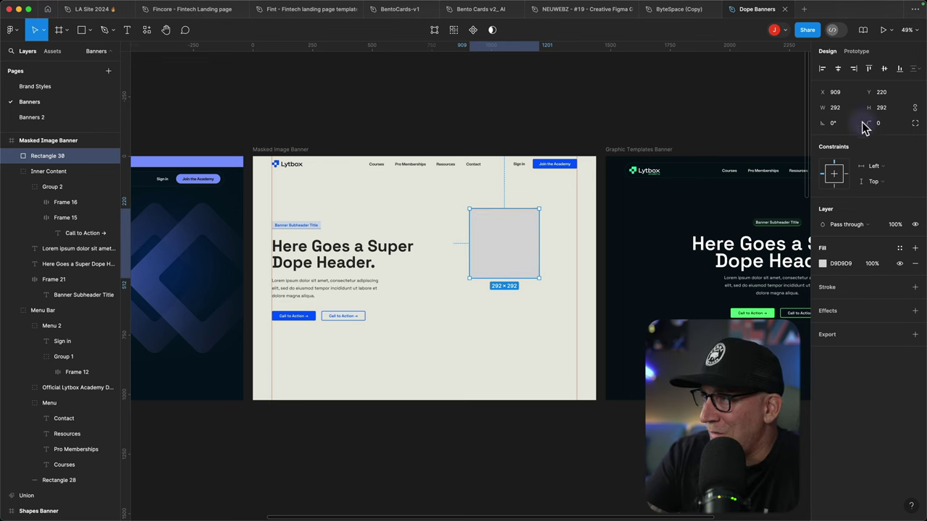
- Give the square independent corners with 300 radius on top-right and bottom-right
left_click(915, 125)
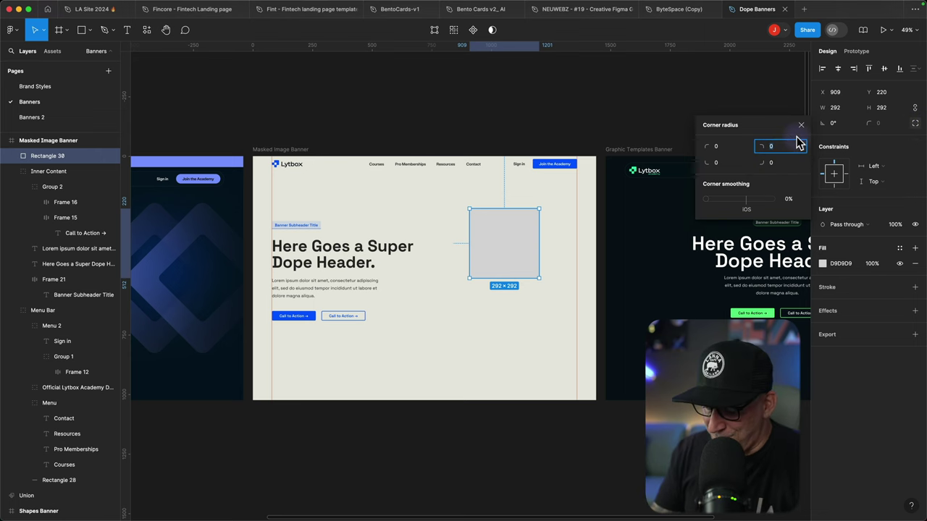
type("300")
key("Return")
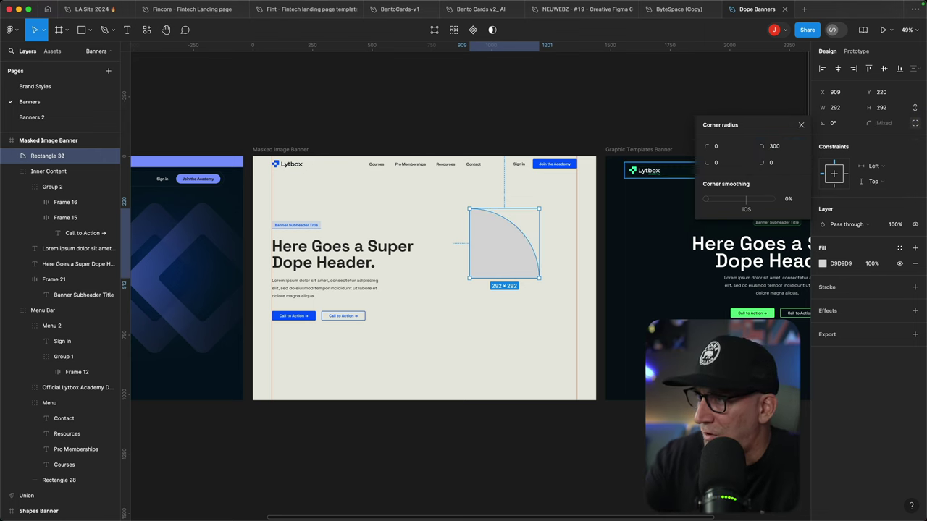
type("3")
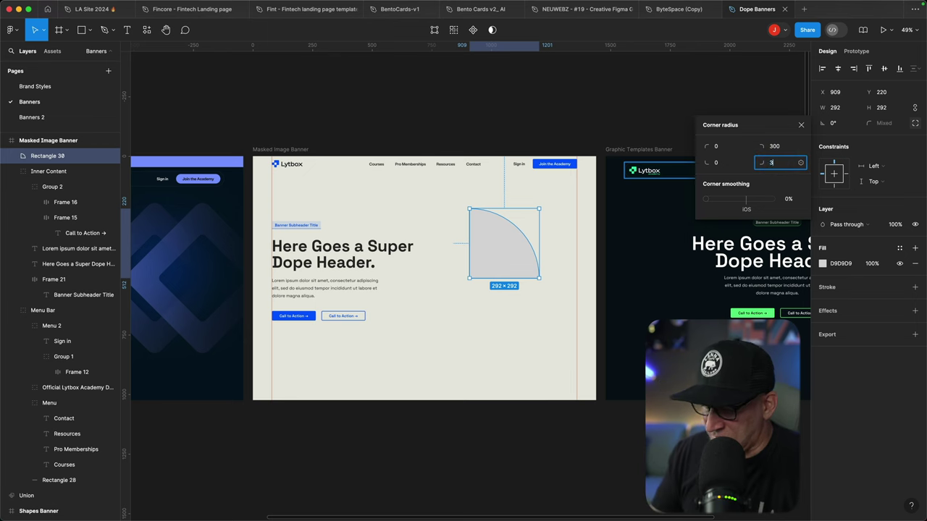
type("00")
key("Return")
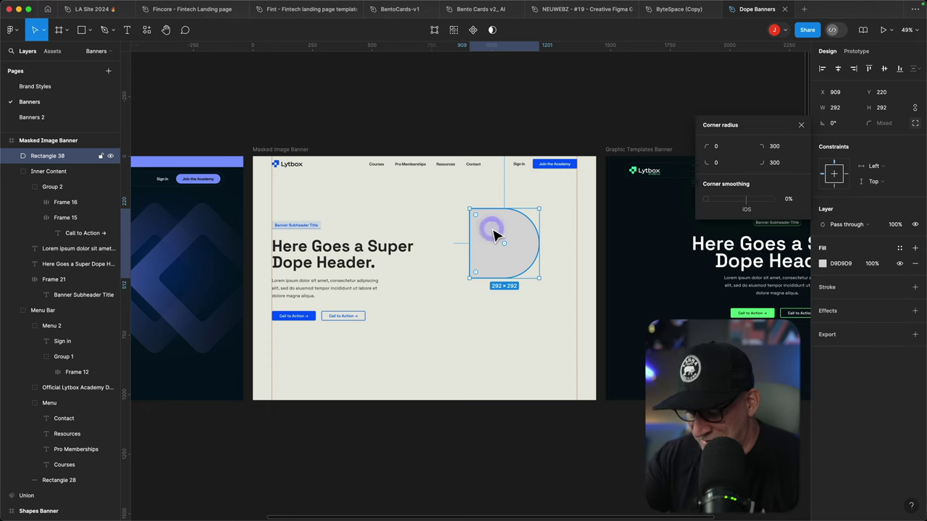
- Duplicate the D shape downward and rotate the copy 180°
left_click_drag(494, 236, 507, 314)
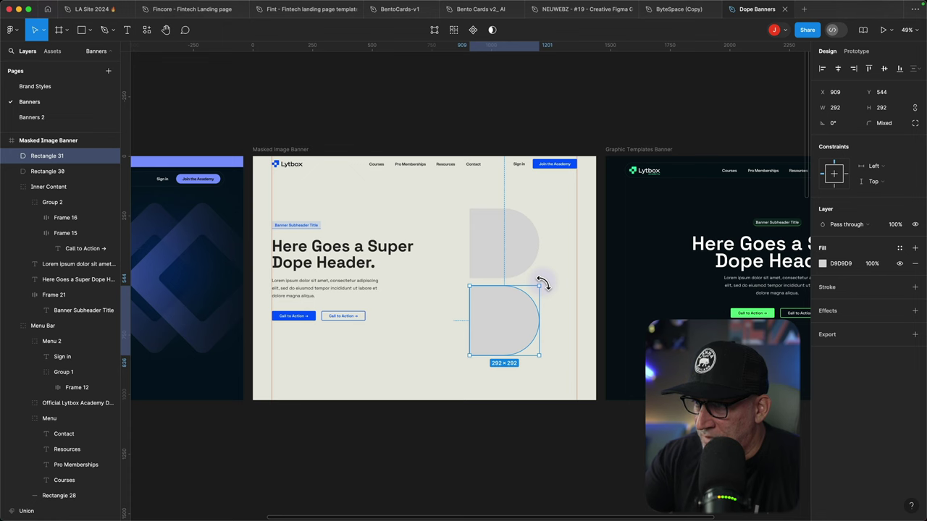
left_click_drag(544, 287, 437, 335)
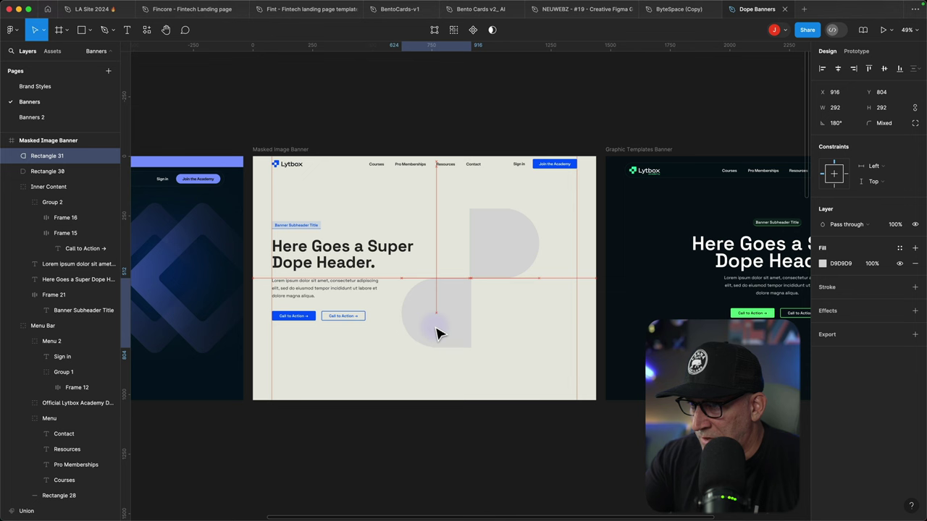
left_click(534, 326)
- Shift both half-round shapes right together into an interlocking pair
scroll(490, 326, "up", 5)
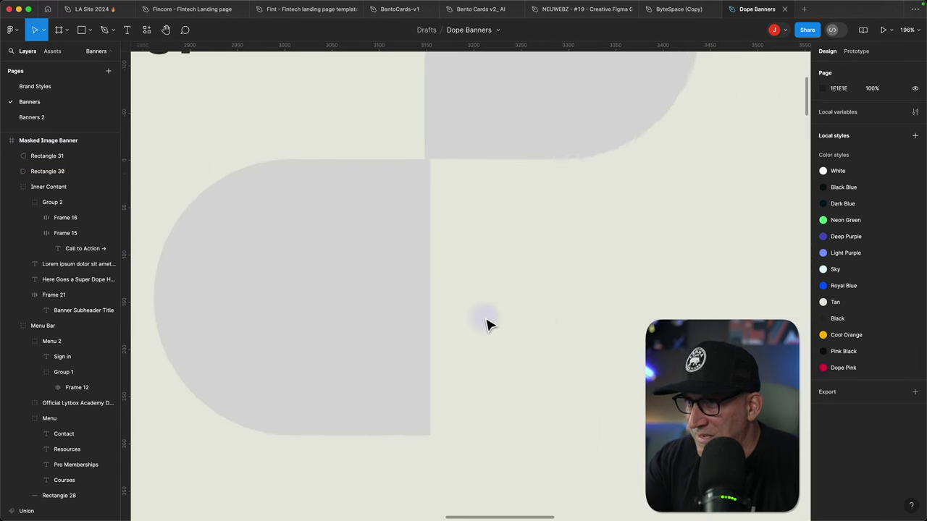
left_click(463, 129)
left_click(474, 128)
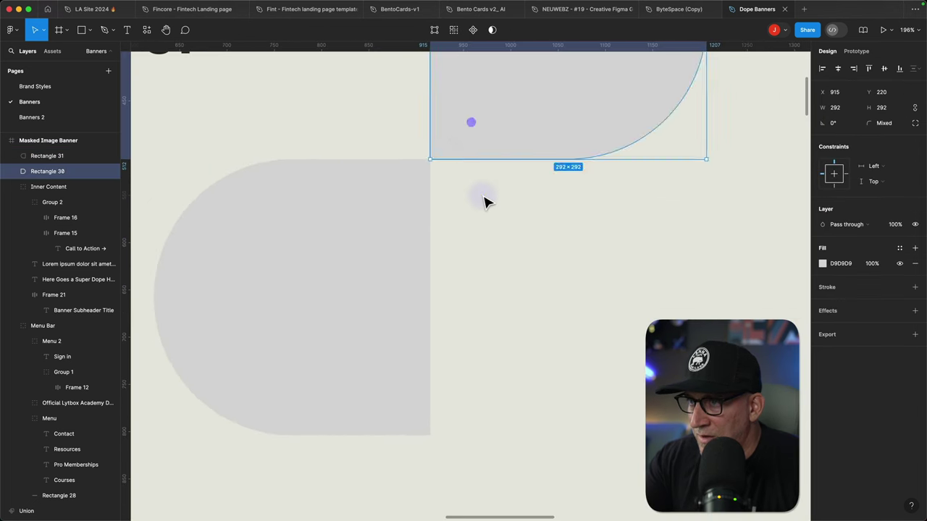
left_click(485, 199)
scroll(490, 241, "down", 6)
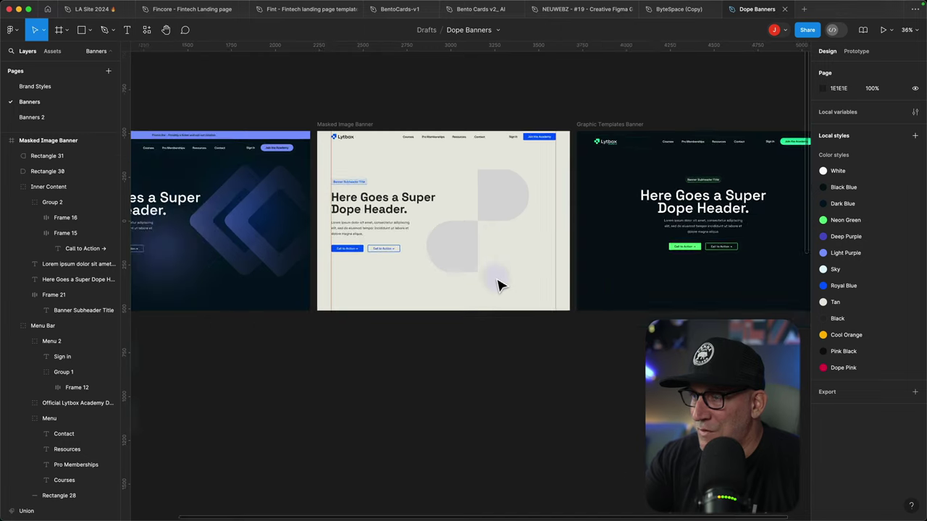
left_click_drag(507, 265, 481, 268)
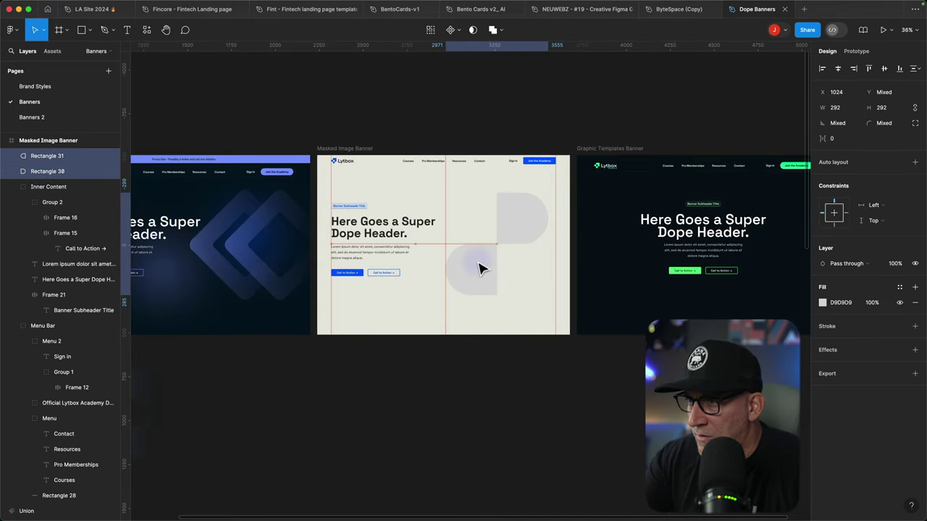
left_click(532, 223)
left_click(564, 377)
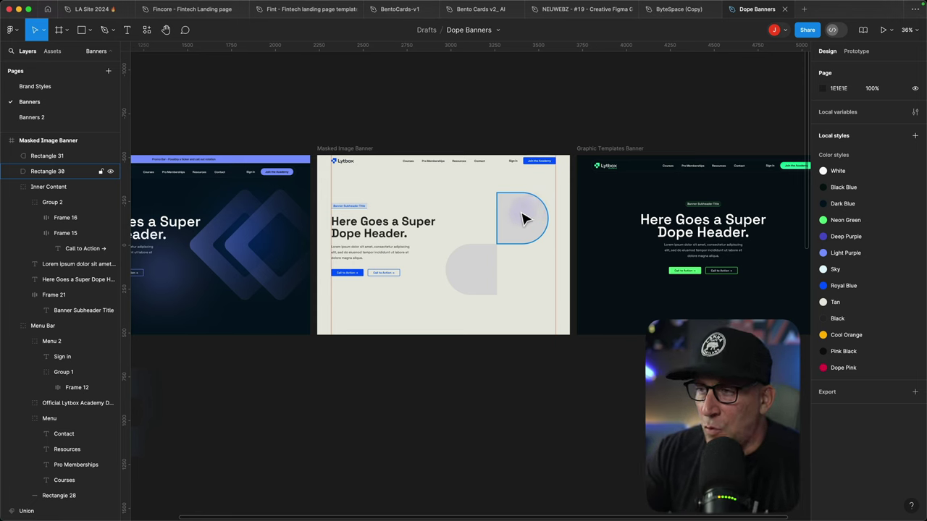
- Union the two gray half-round shapes and outline the Union's stroke
left_click(517, 233)
left_click(475, 269, "shift")
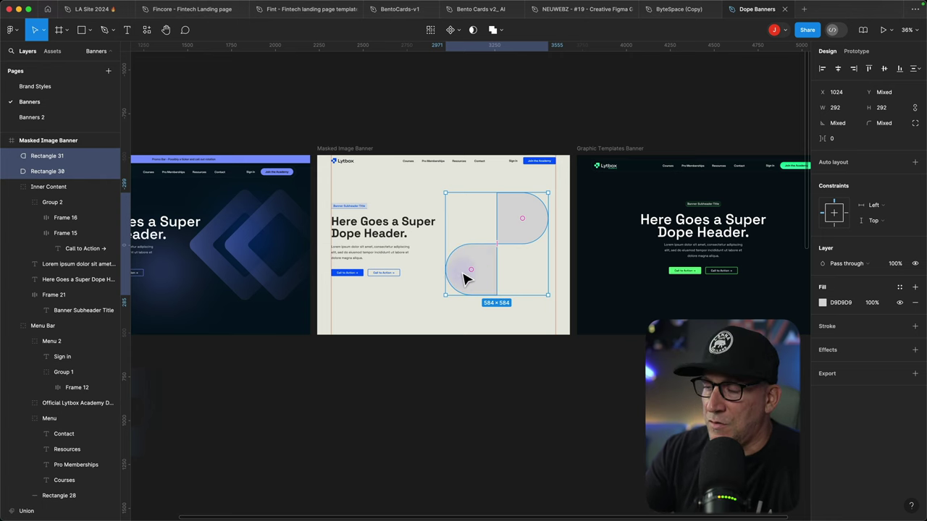
left_click(492, 30)
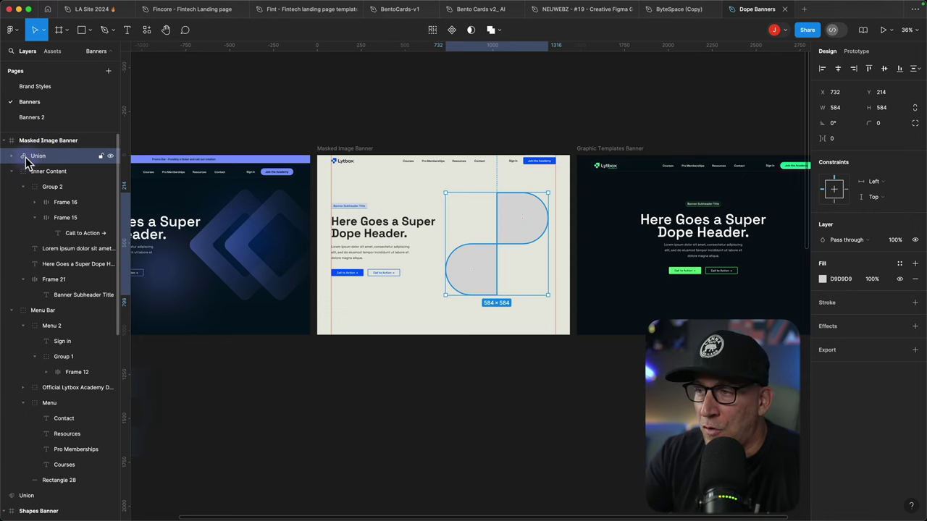
right_click(69, 158)
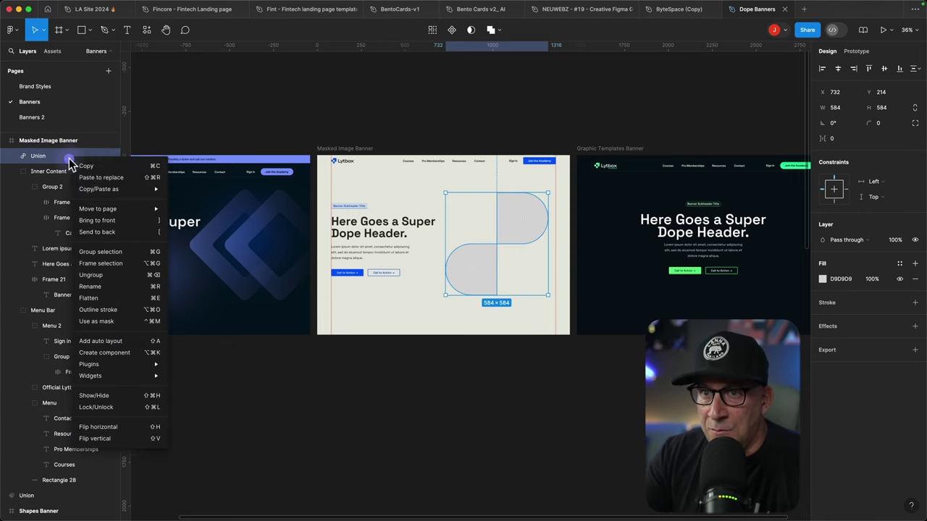
left_click(105, 309)
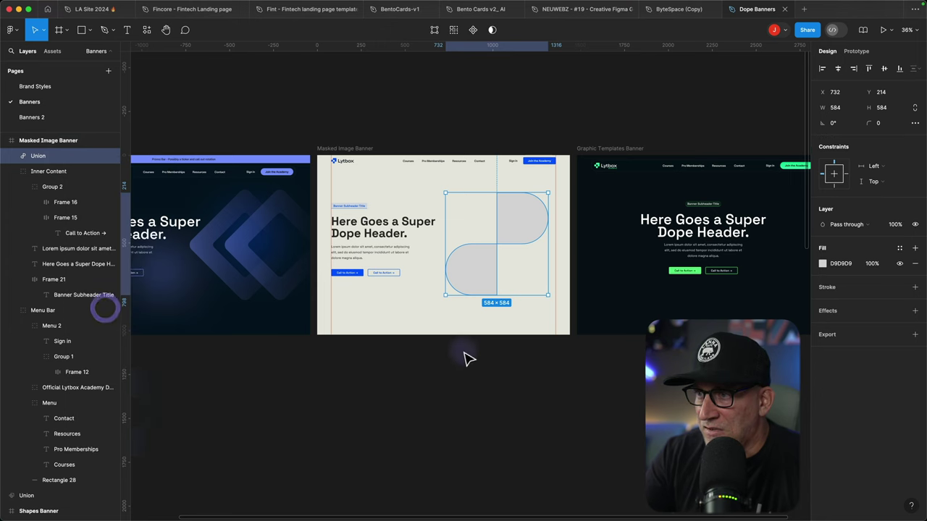
left_click(25, 155)
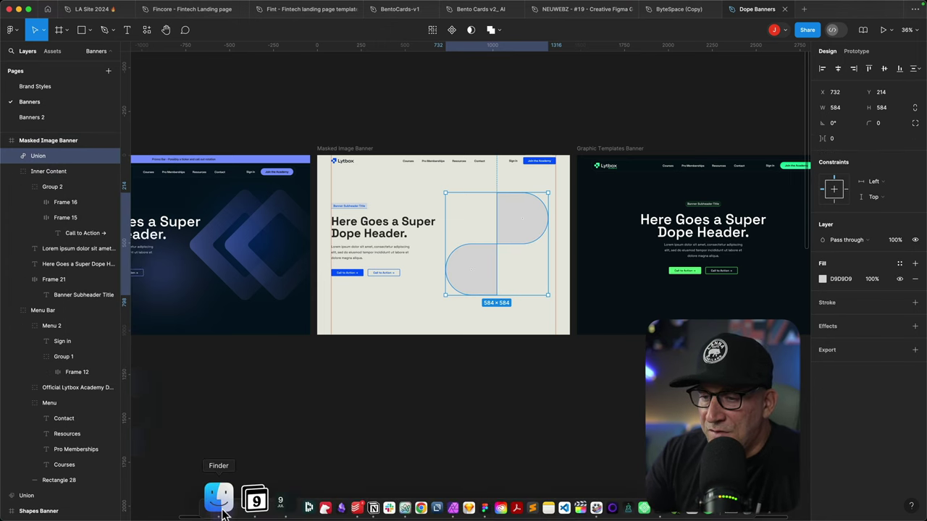
- Drag Blue Abstract Paint Close-up.jpg from Finder's Downloads onto the canvas and scale it down
left_click(223, 509)
left_click(116, 358)
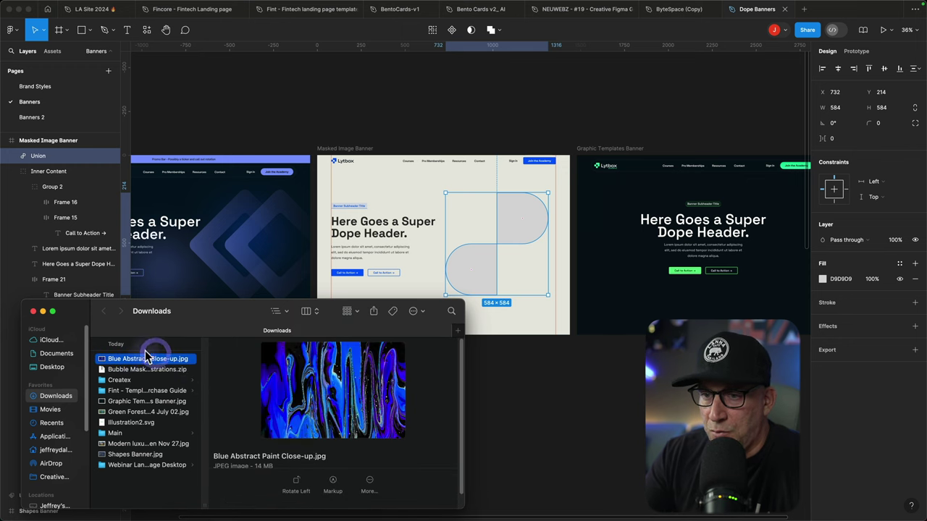
left_click_drag(147, 356, 548, 378)
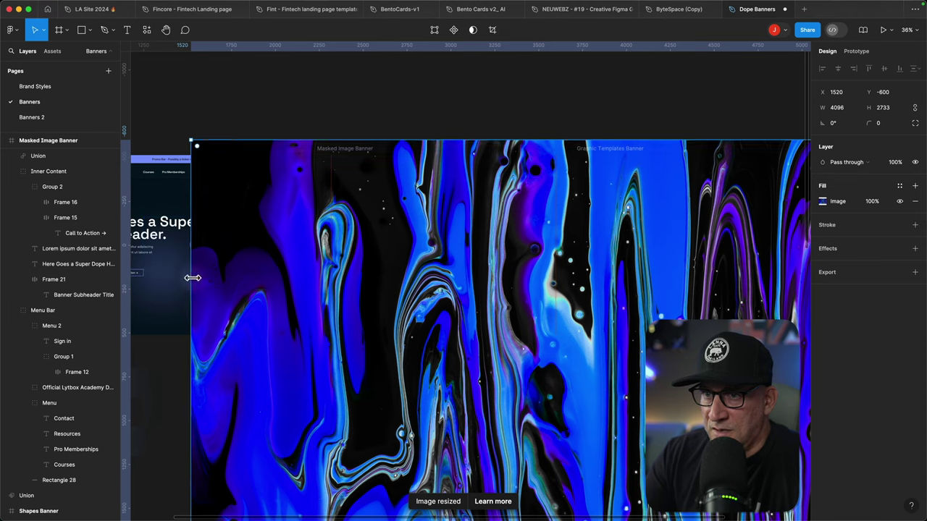
left_click_drag(192, 278, 369, 253)
- Shrink the blue paint image to 928×619, nest it in Masked Image Banner, and select it with Union
left_click_drag(682, 218, 576, 189)
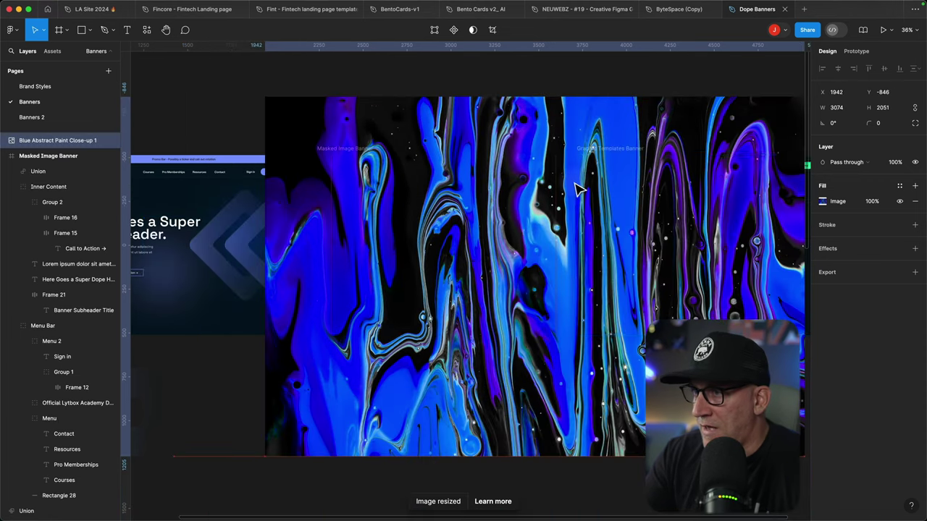
left_click_drag(576, 456, 572, 205)
left_click_drag(500, 169, 478, 265)
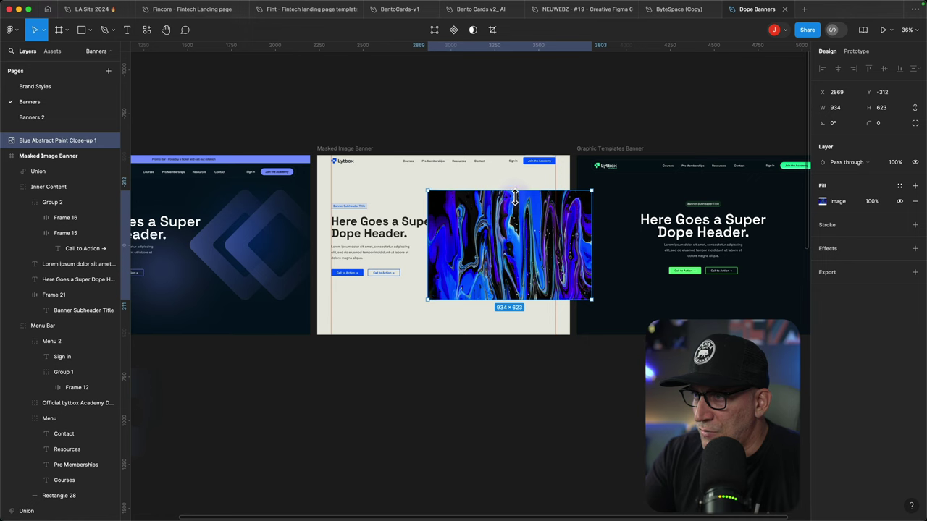
mouse_move(515, 197)
left_mouse_down()
mouse_move(505, 205)
mouse_move(507, 188)
left_mouse_up()
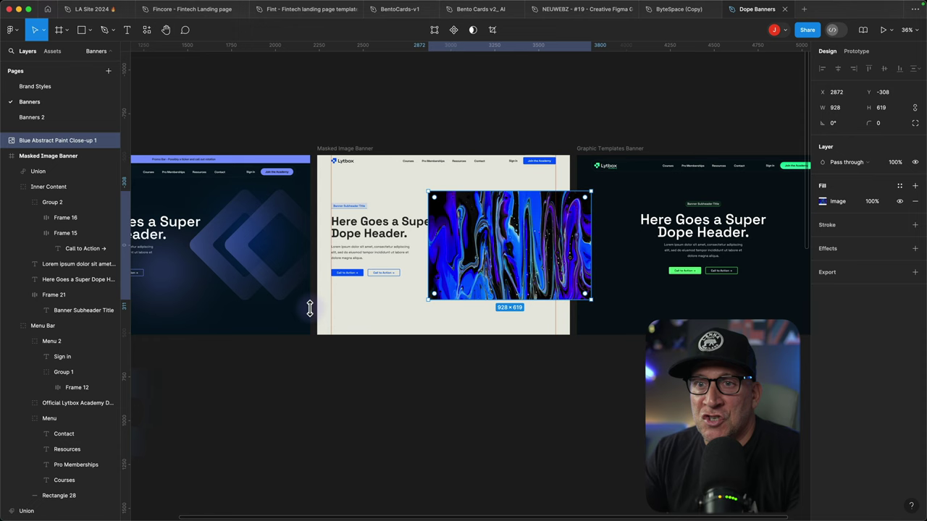
left_click_drag(58, 140, 50, 158)
left_click(50, 156)
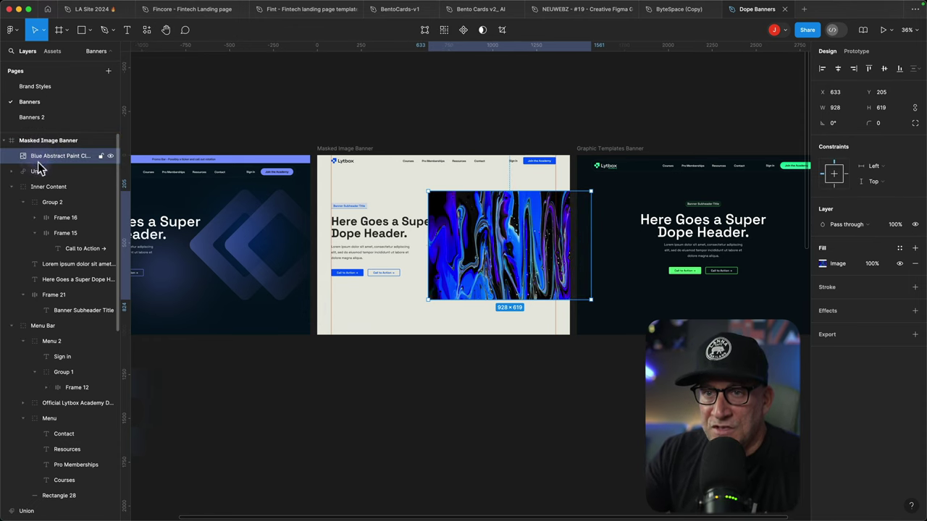
left_click(36, 172, "shift")
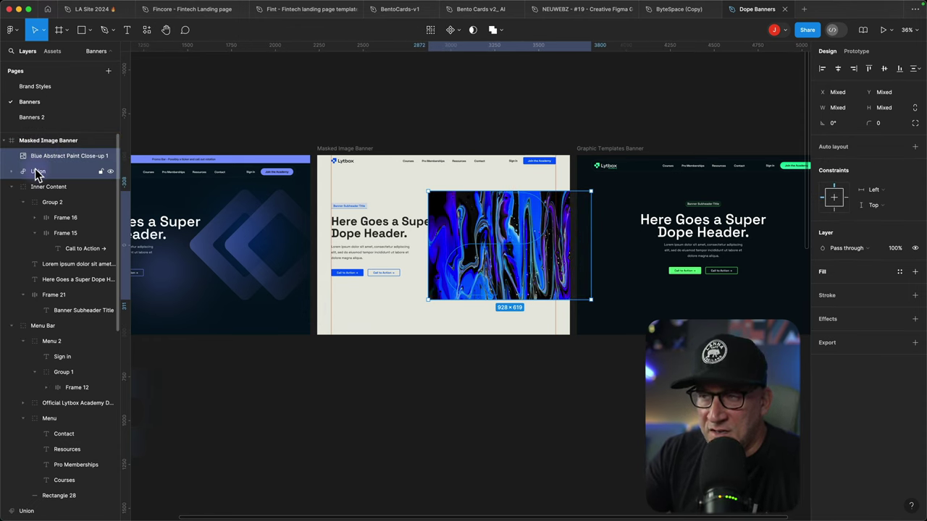
- Use the Union as a mask for the blue paint image, then open Downloads in Finder
left_click(472, 31)
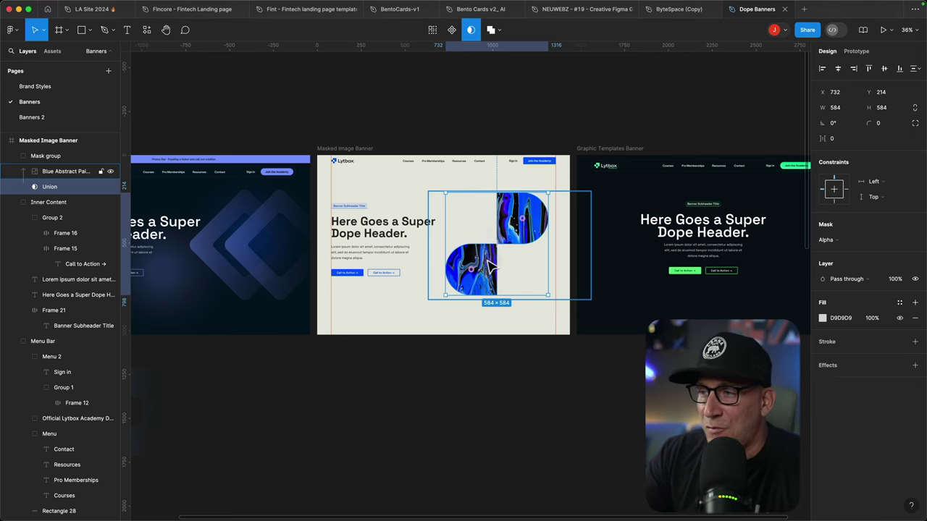
left_click(486, 261)
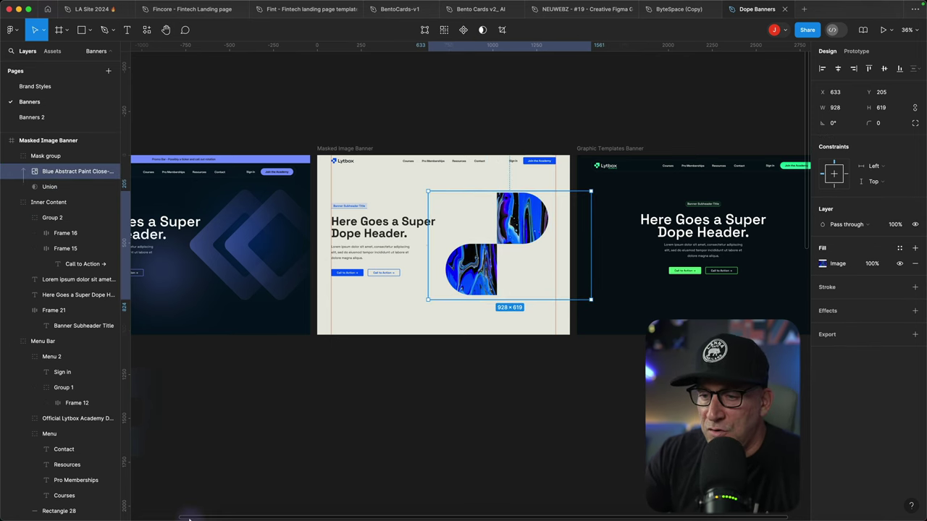
left_click(215, 500)
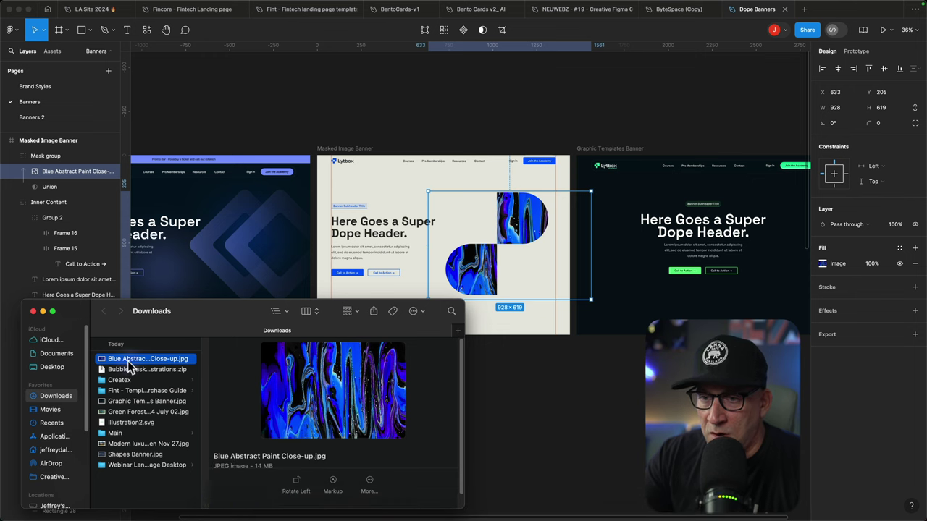
- Replace the masked image with an Unsplash food photo using the Unsplash plugin
left_click(45, 171)
right_click(47, 172)
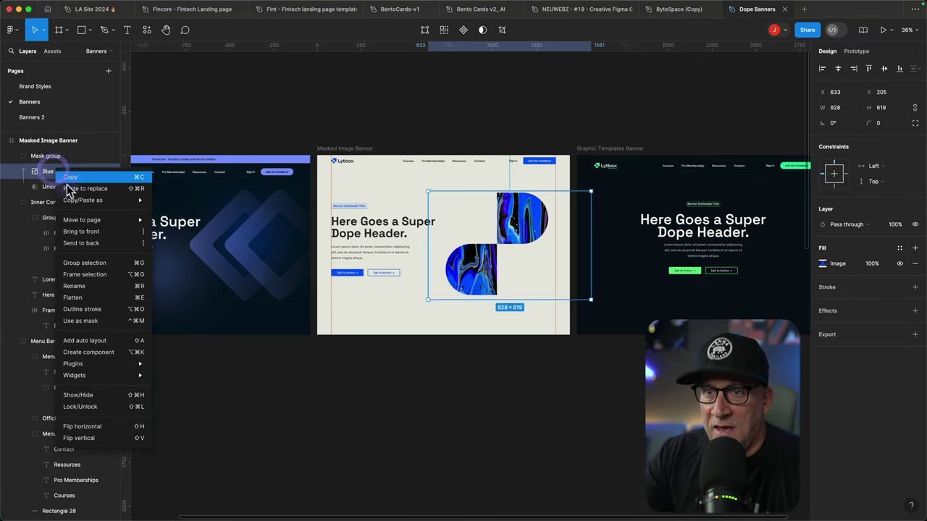
mouse_move(137, 365)
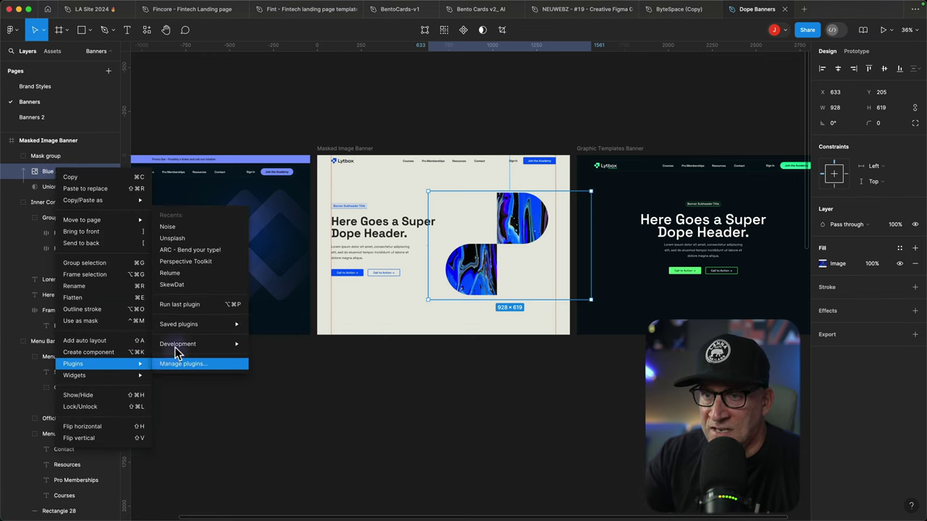
left_click(173, 239)
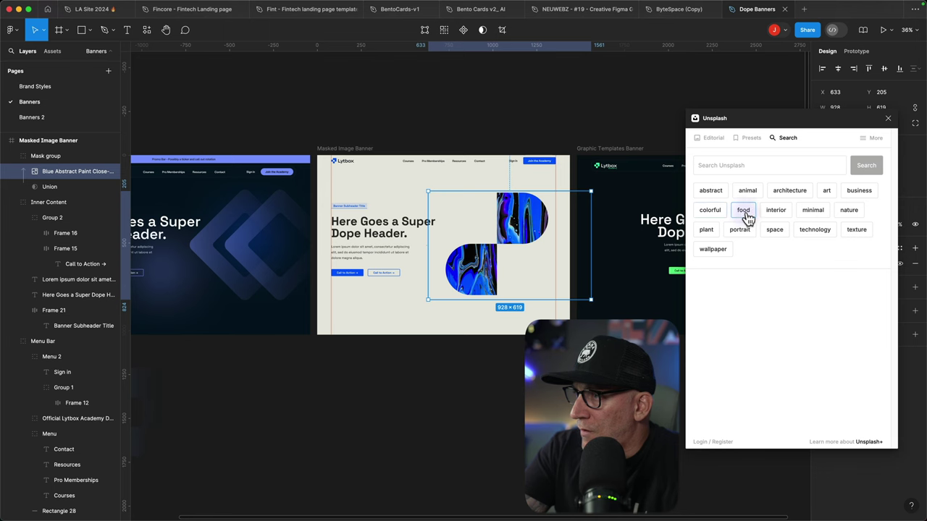
left_click(745, 212)
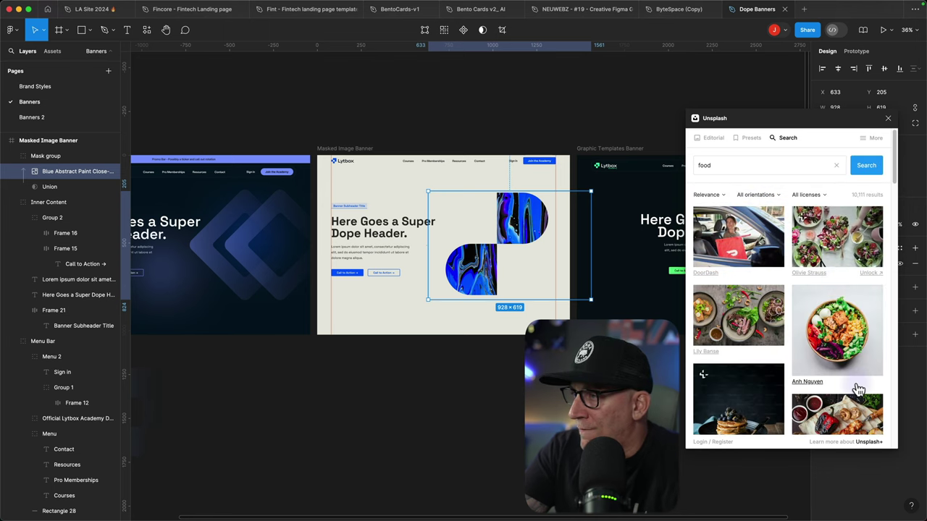
scroll(858, 390, "down", 1)
left_click(755, 317)
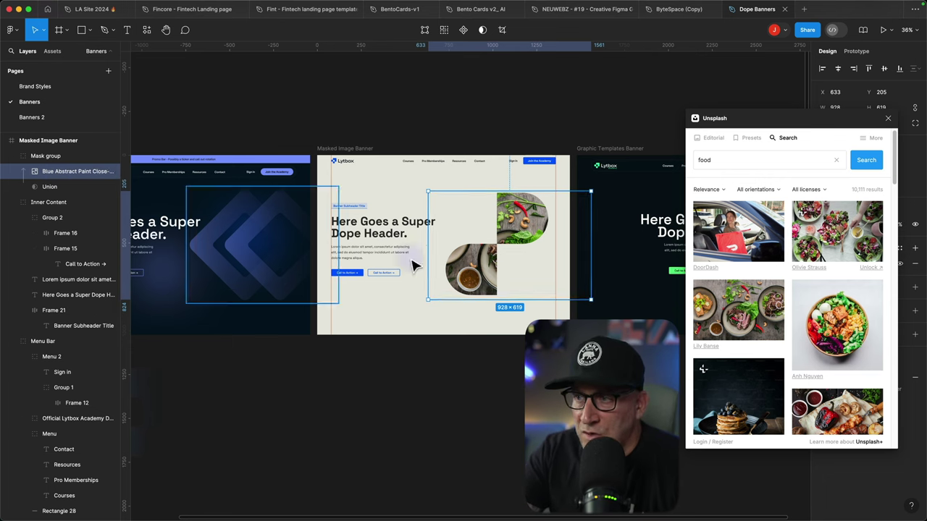
- Reposition the steak salad photo inside the mask and select the Masked Image Banner frame
mouse_move(473, 276)
left_mouse_down()
mouse_move(430, 275)
mouse_move(478, 287)
left_mouse_up()
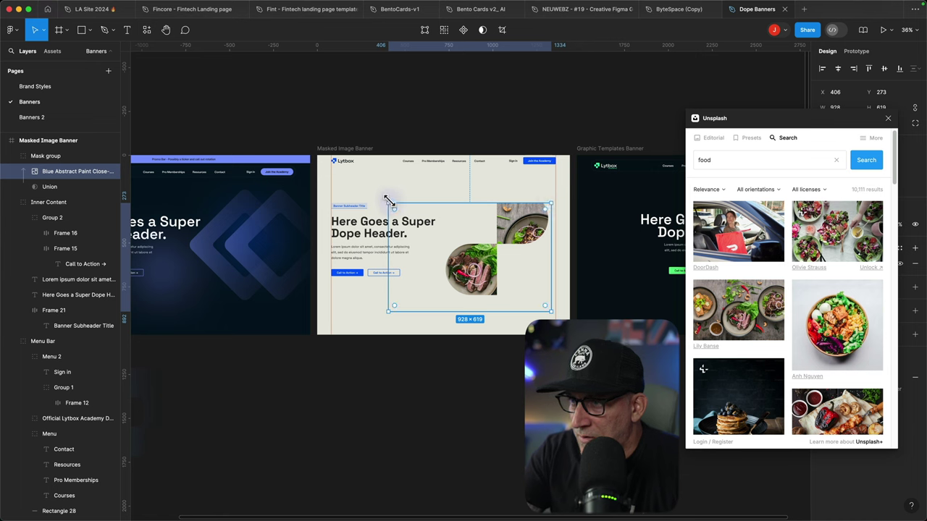
left_click_drag(384, 198, 369, 245)
key("ctrl+z")
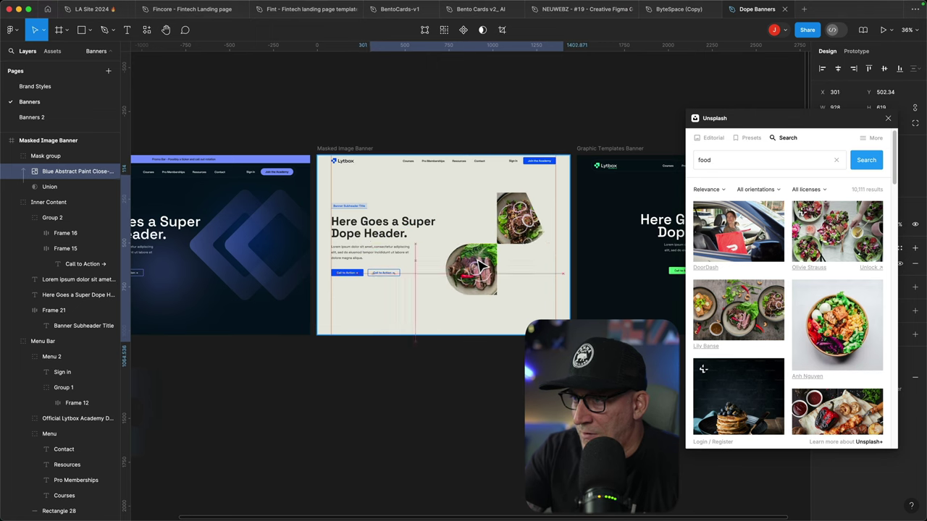
left_click_drag(478, 268, 493, 257)
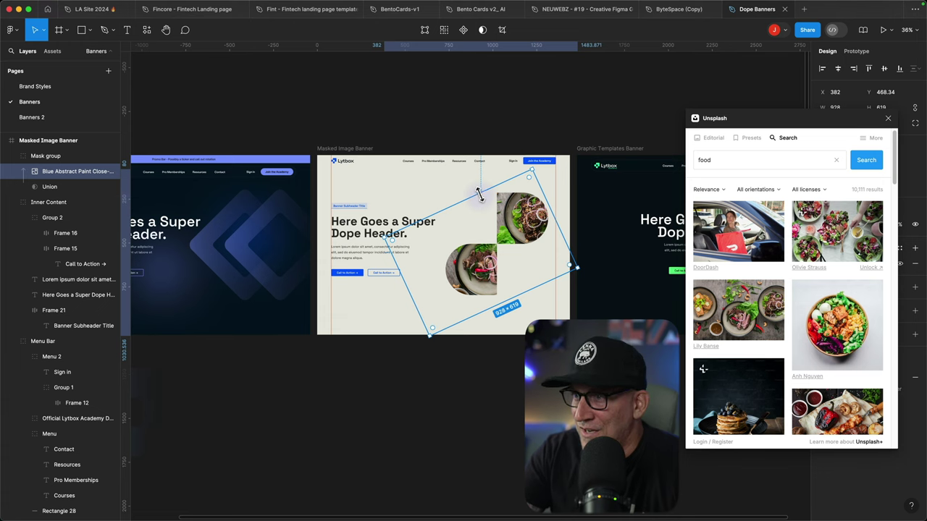
left_click_drag(536, 226, 523, 226)
left_click(509, 360)
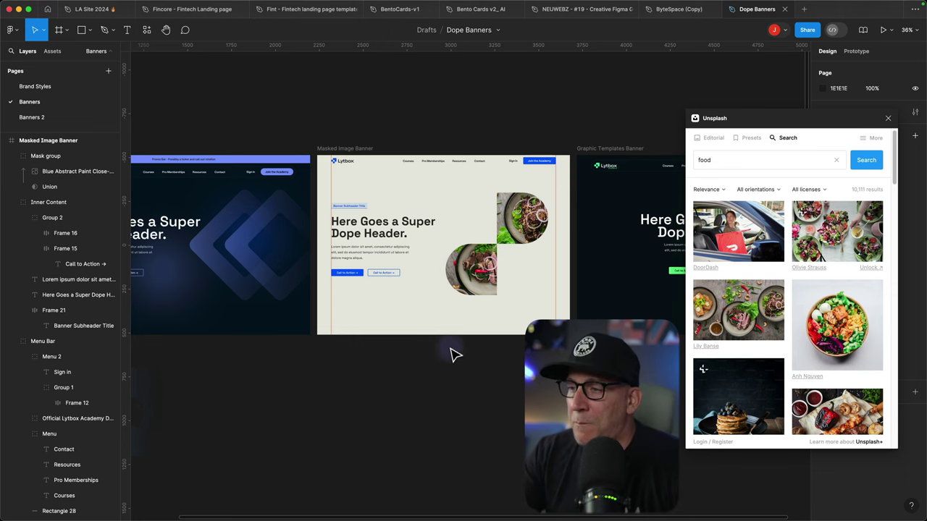
scroll(451, 354, "up", 5)
scroll(358, 336, "up", 2)
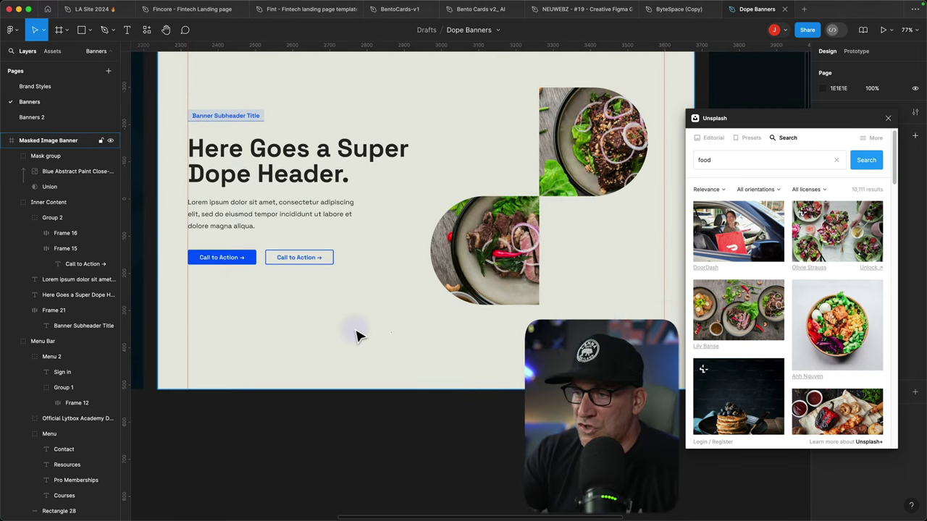
left_click(354, 330)
- Draw a small circle below the banner buttons and fill it with Cool Orange
key("o")
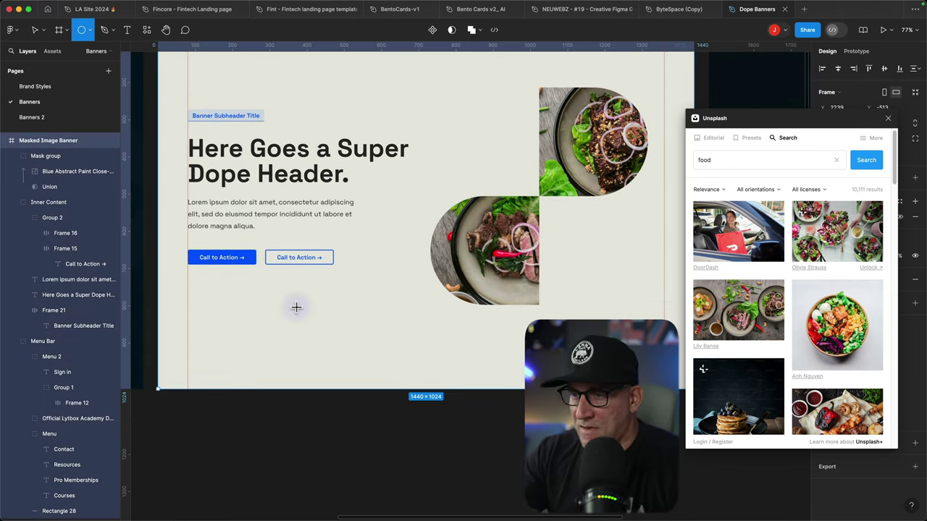
left_click_drag(296, 307, 326, 336)
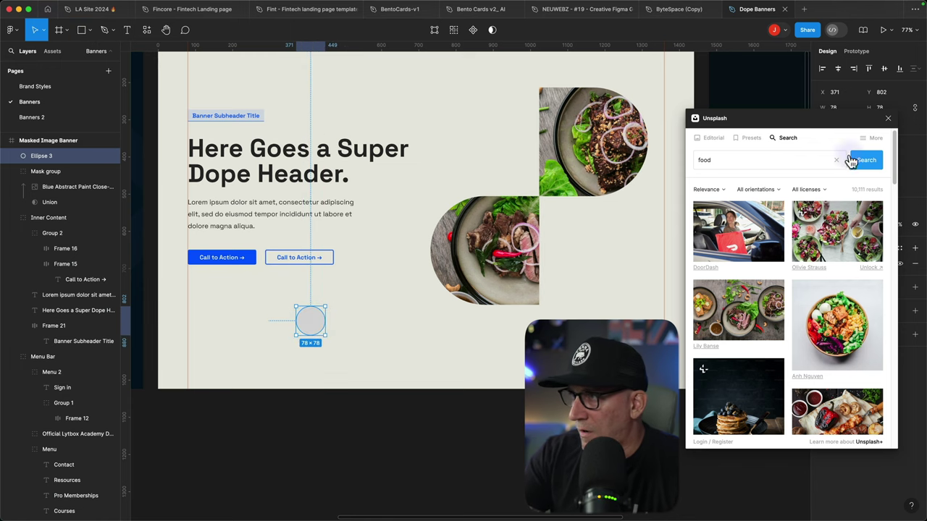
left_click(889, 120)
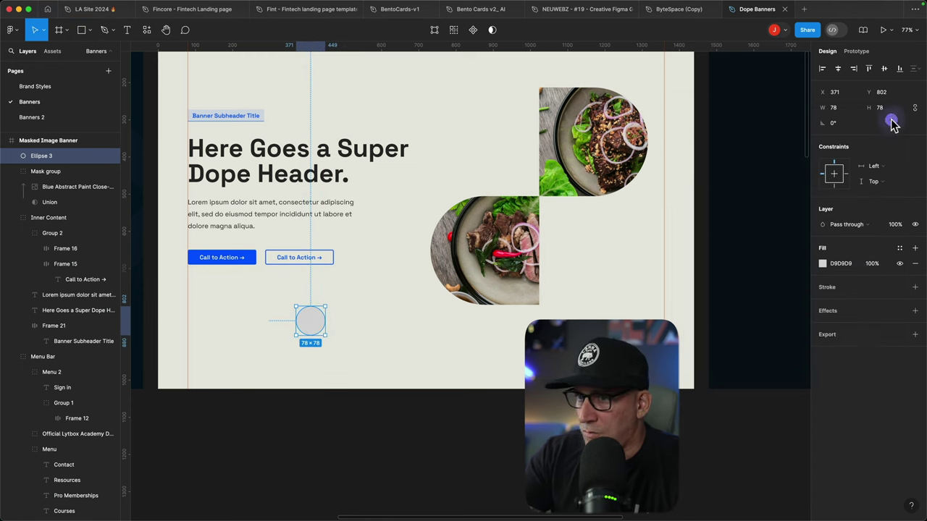
left_click(823, 263)
left_click(748, 242)
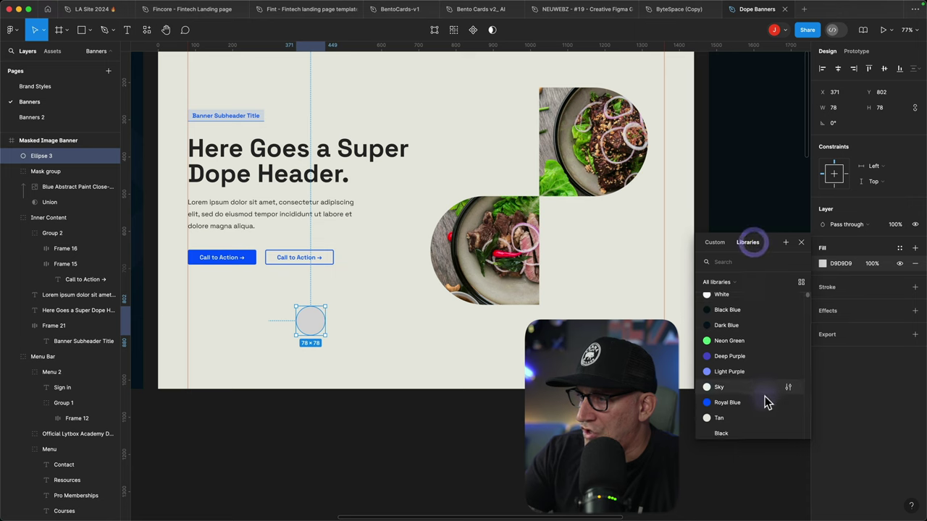
scroll(768, 404, "down", 3)
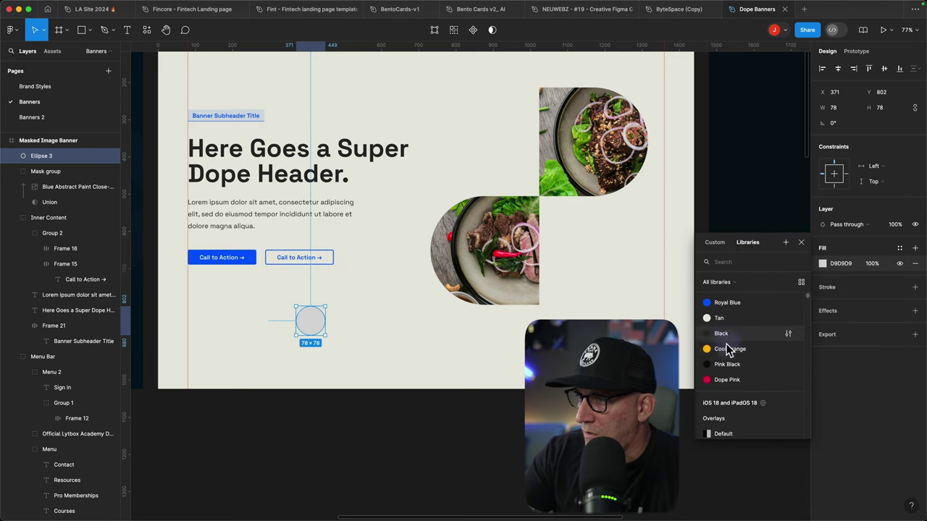
left_click(728, 349)
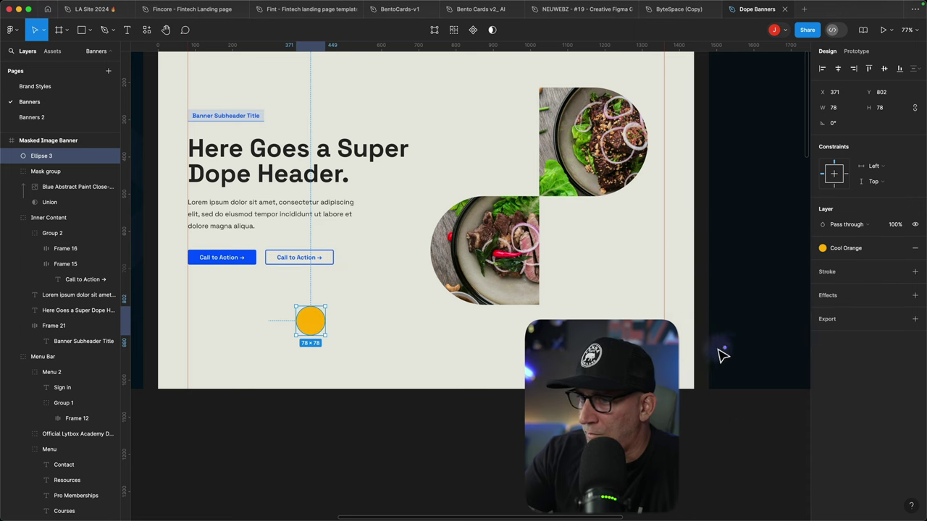
- Add a Layer blur of 200 to the circle and enlarge it to about 144×144
left_click(916, 296)
left_click(855, 312)
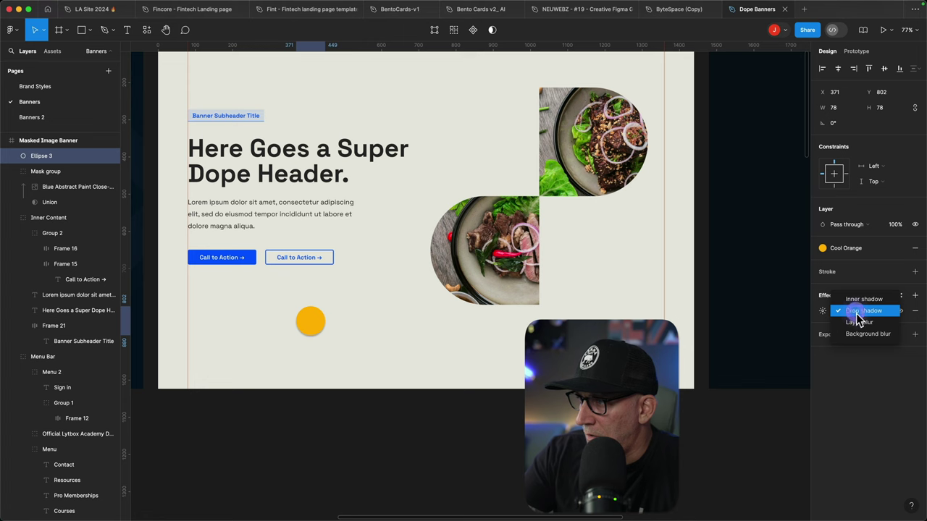
left_click(859, 323)
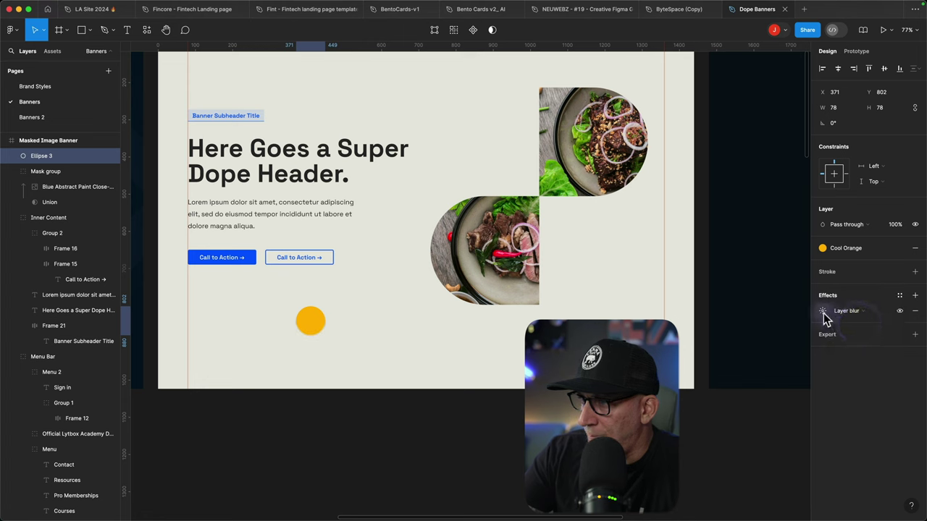
left_click(823, 313)
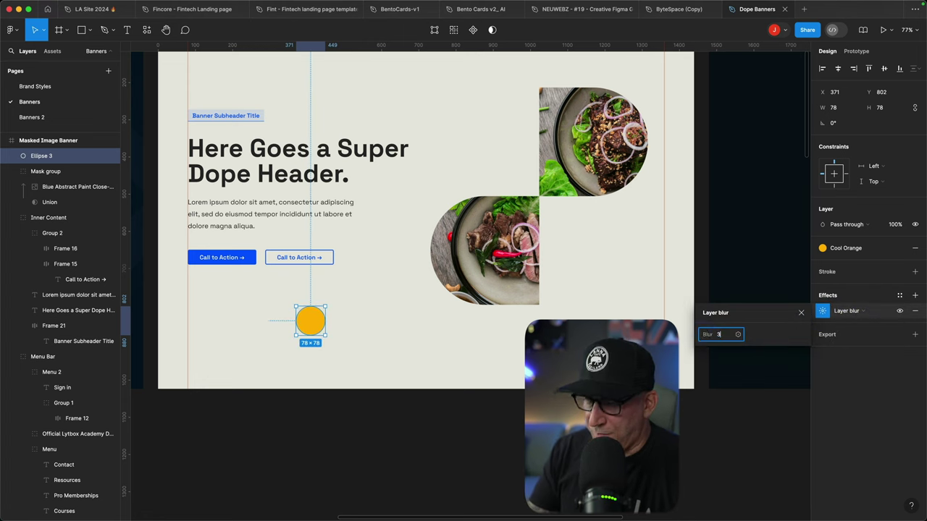
type("300")
key("Return")
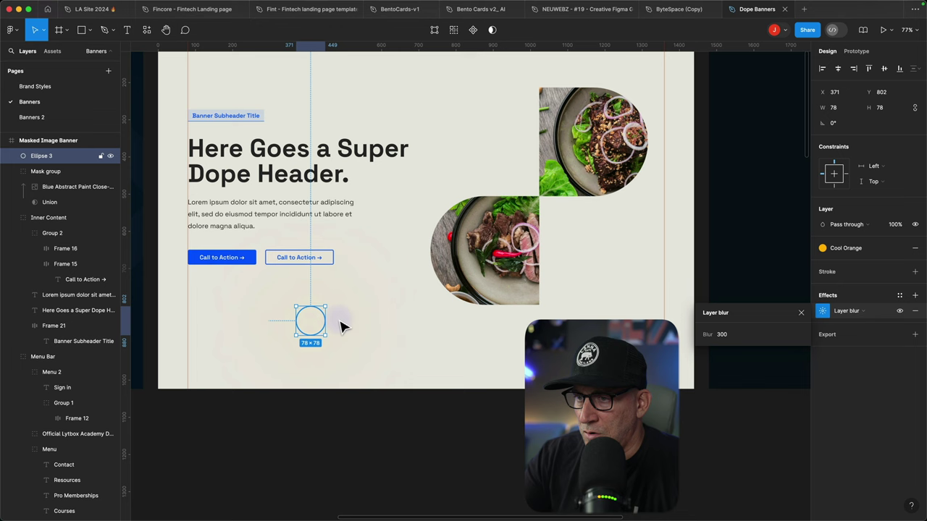
type("2")
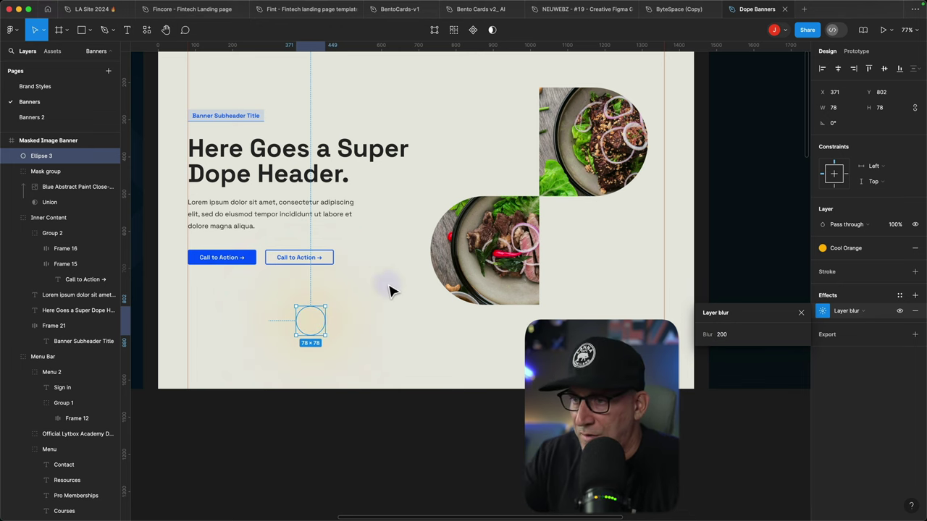
left_click_drag(325, 323, 531, 195)
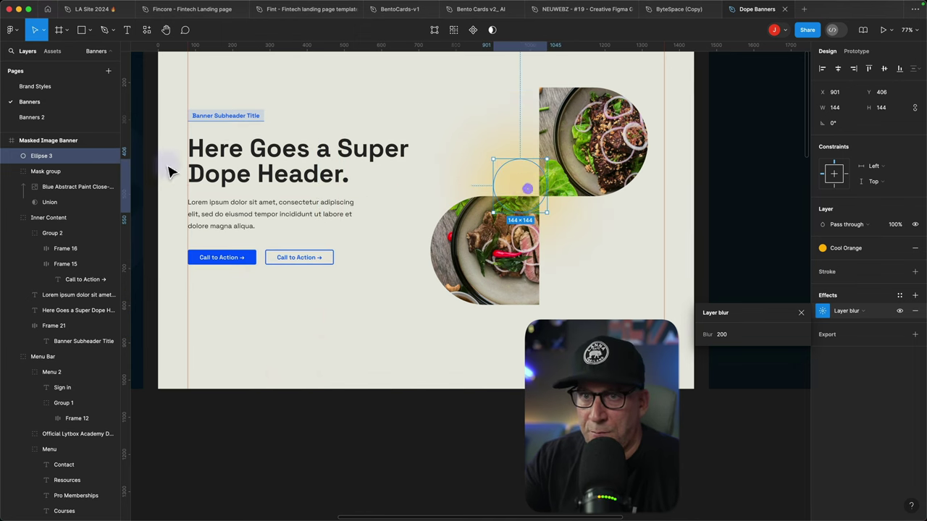
- Move the glow below the Mask group in Layers and centre it between the food images
left_click(10, 171)
left_click(16, 187)
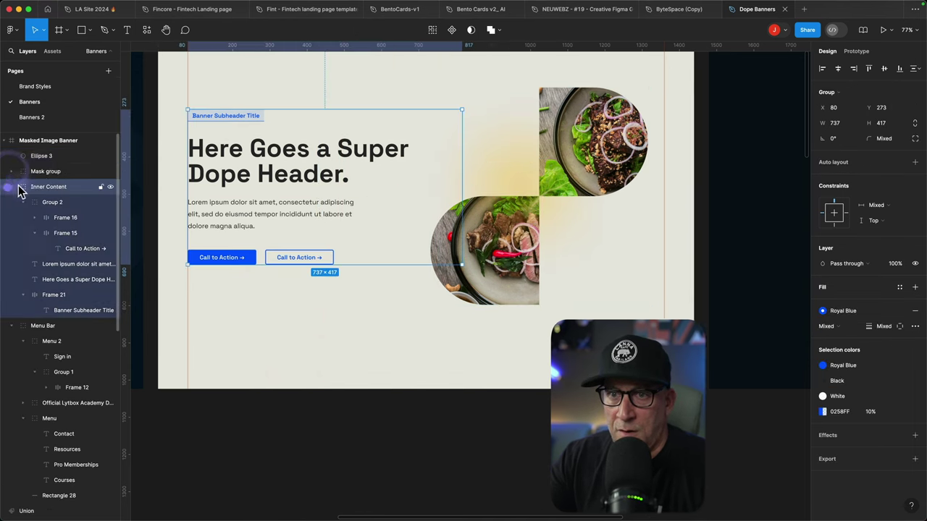
left_click(10, 187)
left_click_drag(38, 158, 24, 180)
left_click(563, 459)
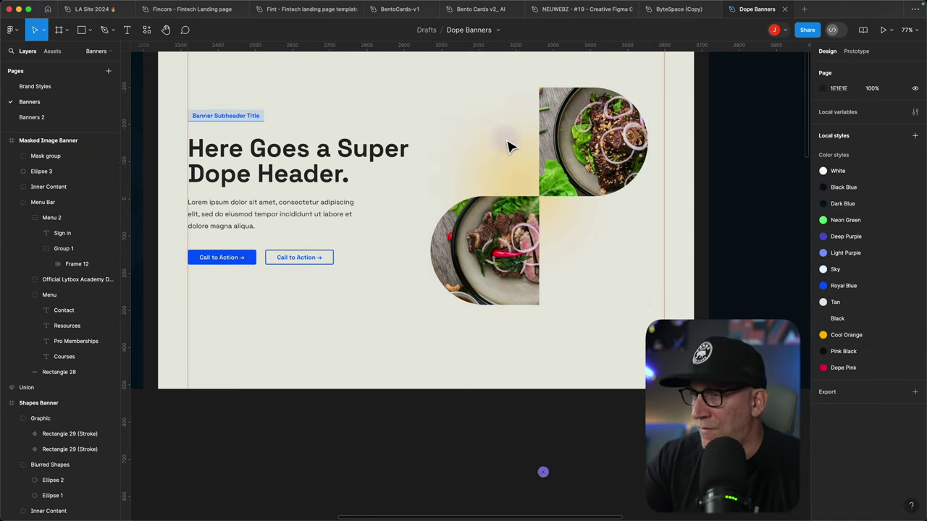
left_click(515, 178, "super")
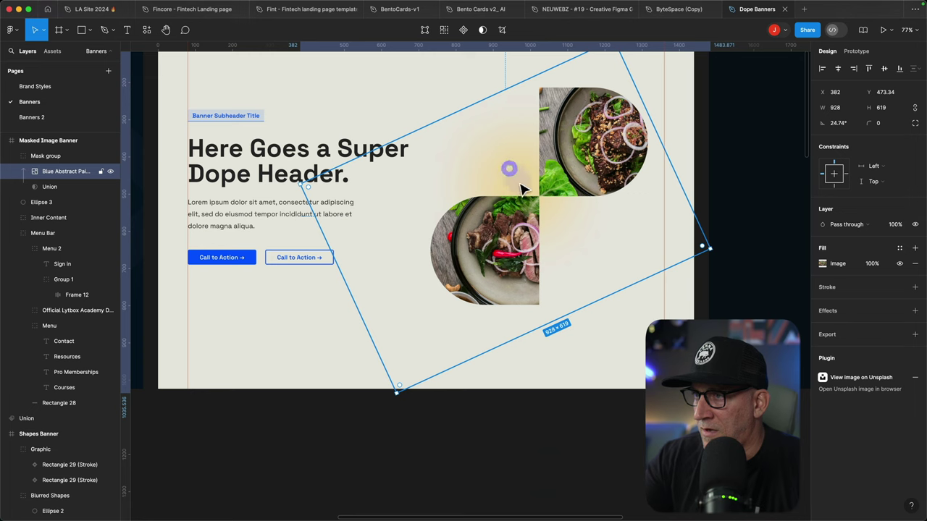
left_click(13, 157)
left_click(32, 172)
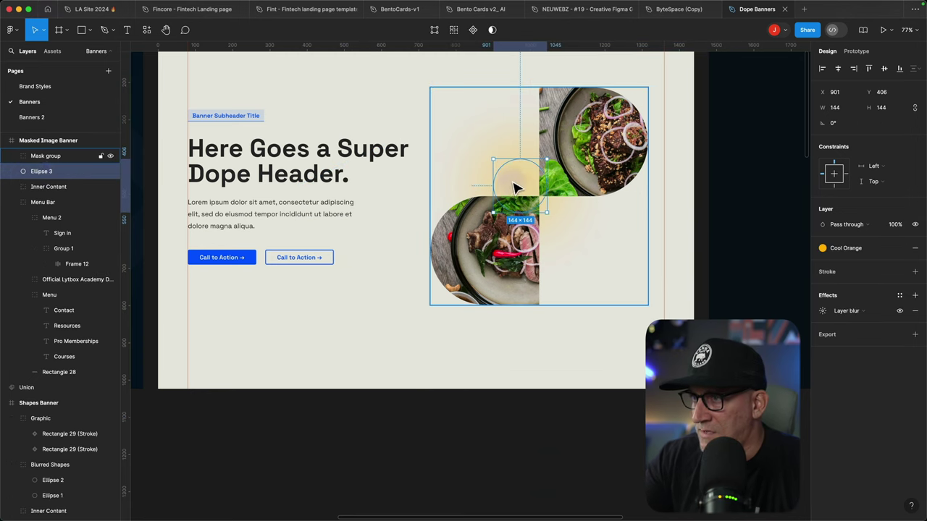
left_click_drag(513, 187, 555, 256)
left_click_drag(561, 225, 558, 208)
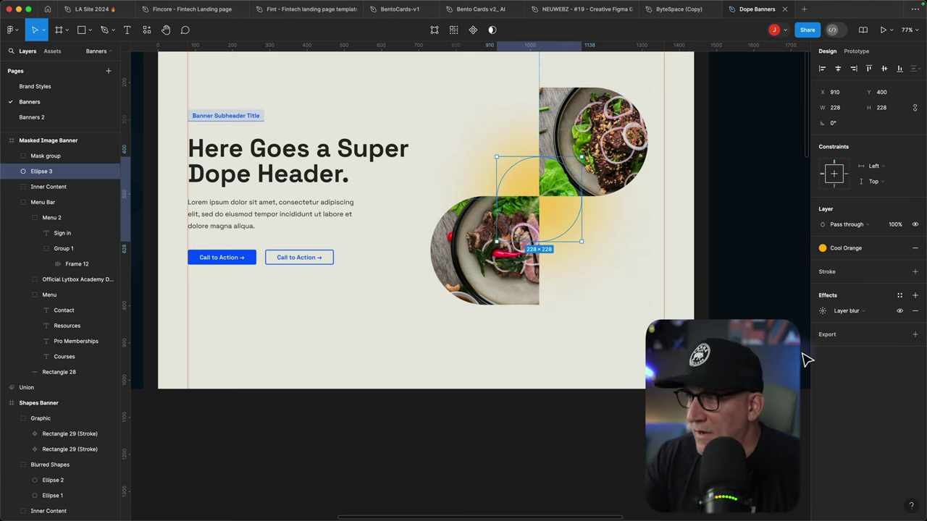
- Keep the glow's layer blur at 200
left_click(823, 311)
left_click(726, 335)
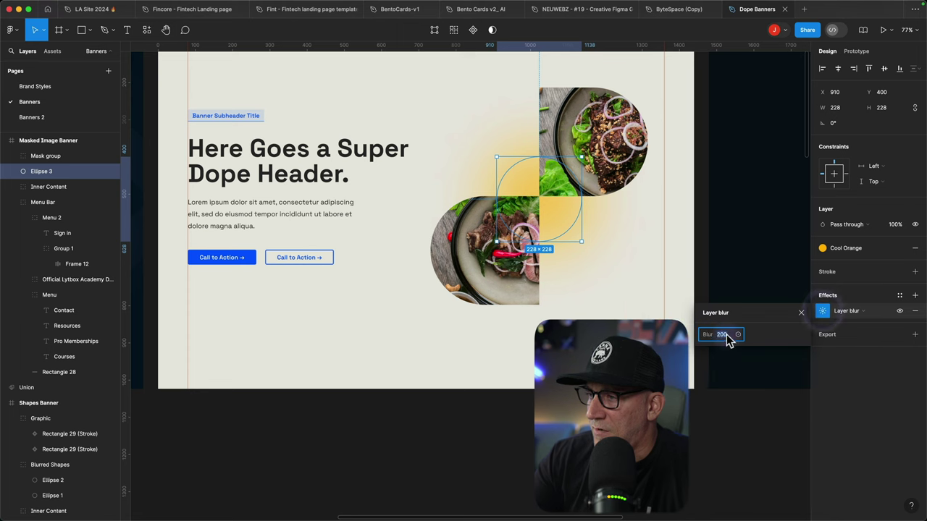
type("30")
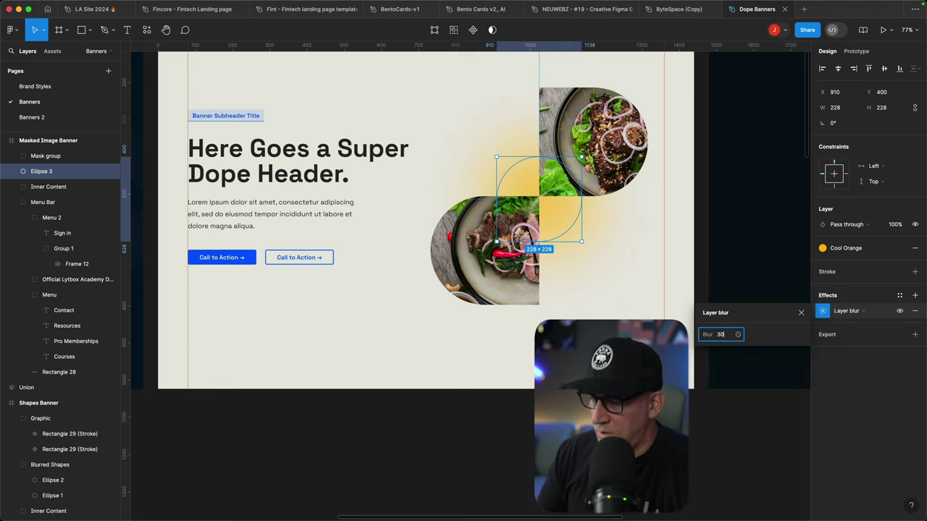
type("0")
key("Return")
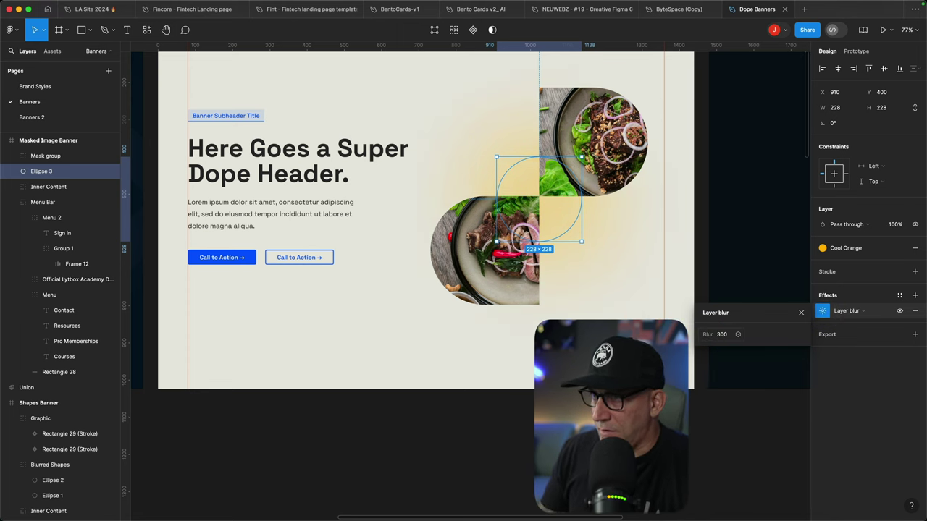
left_click(721, 337)
type("2")
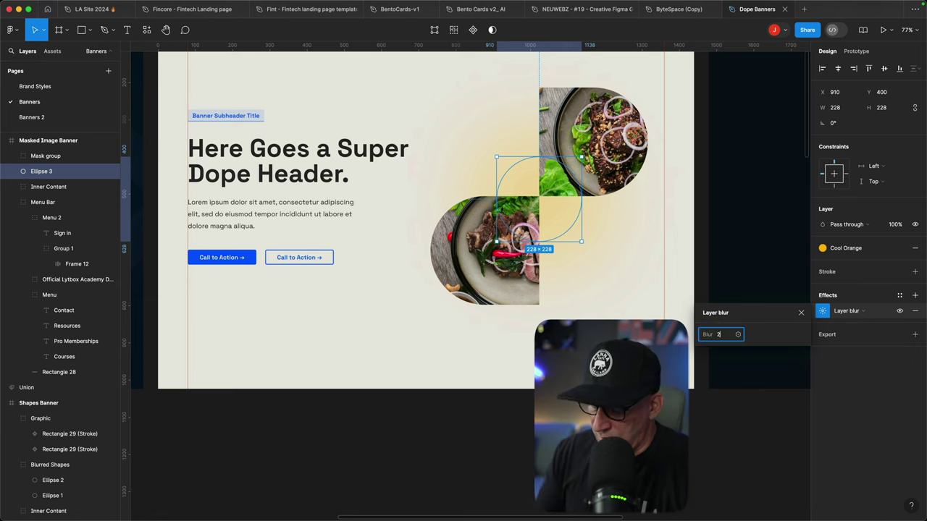
key("Return")
- Set the glow's layer opacity to 50%
left_click(896, 224)
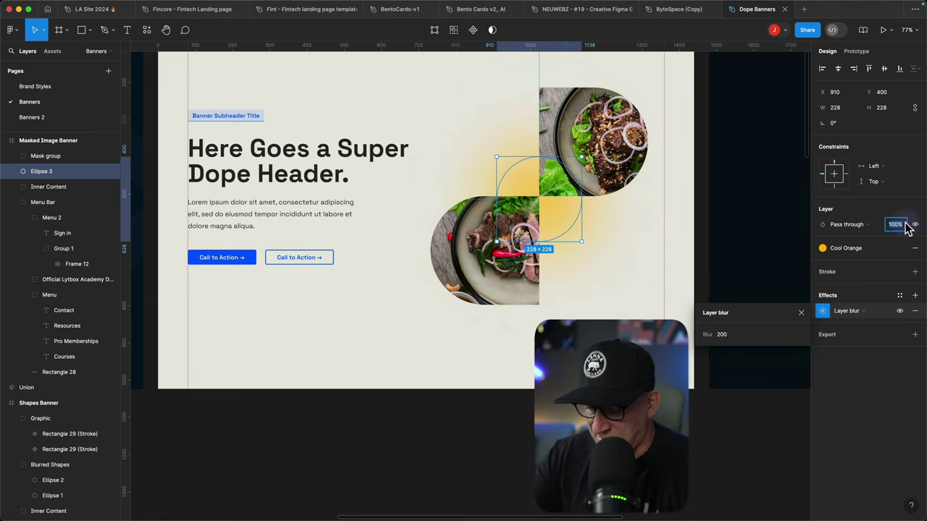
type("70")
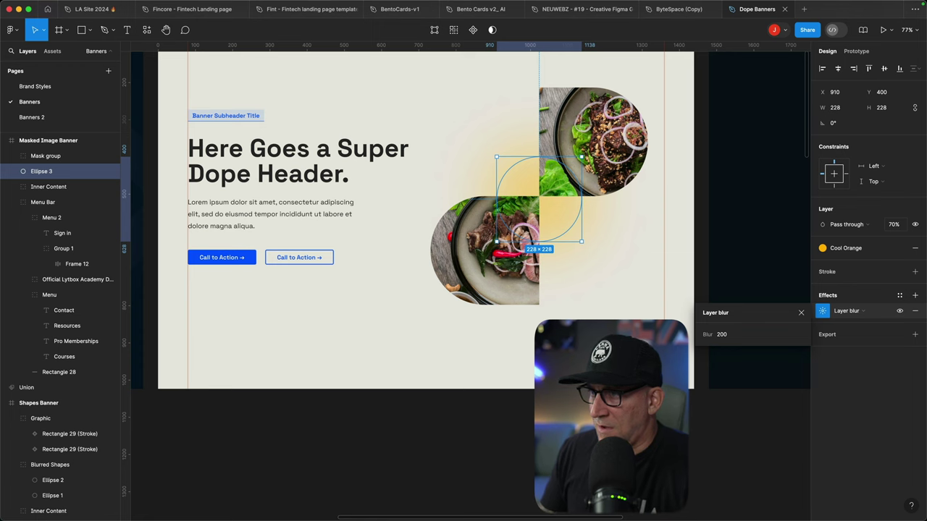
left_click(896, 225)
type("50")
key("Return")
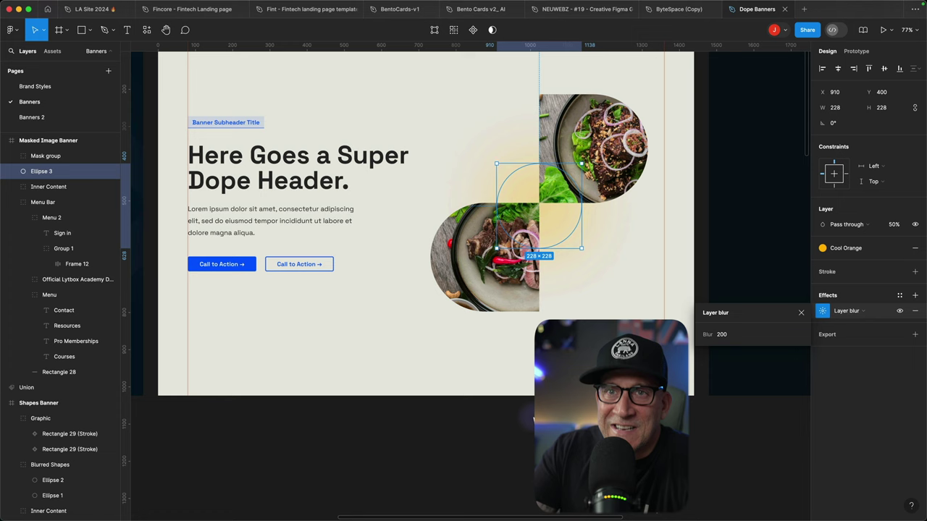
scroll(514, 441, "up", 2)
- Draw a tiny 10 px dot below the buttons and fill it with Royal Blue
left_click(459, 395)
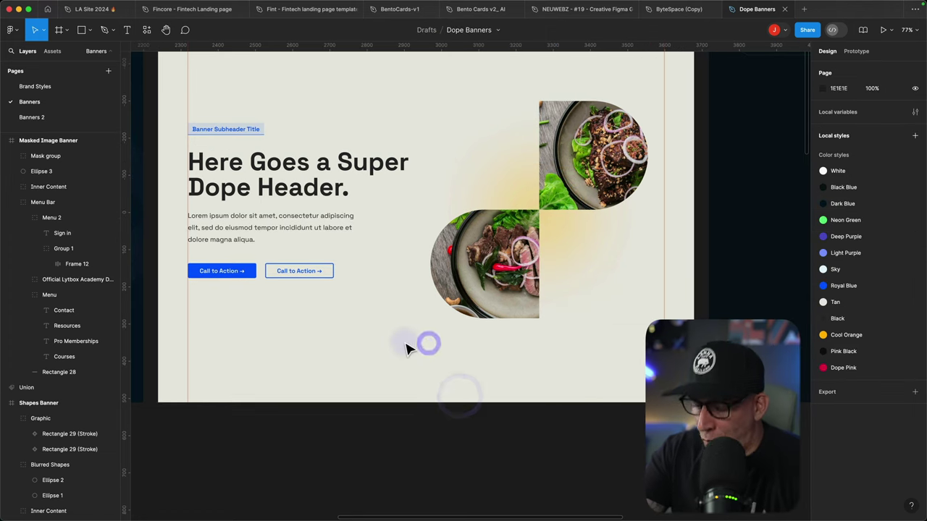
key("o")
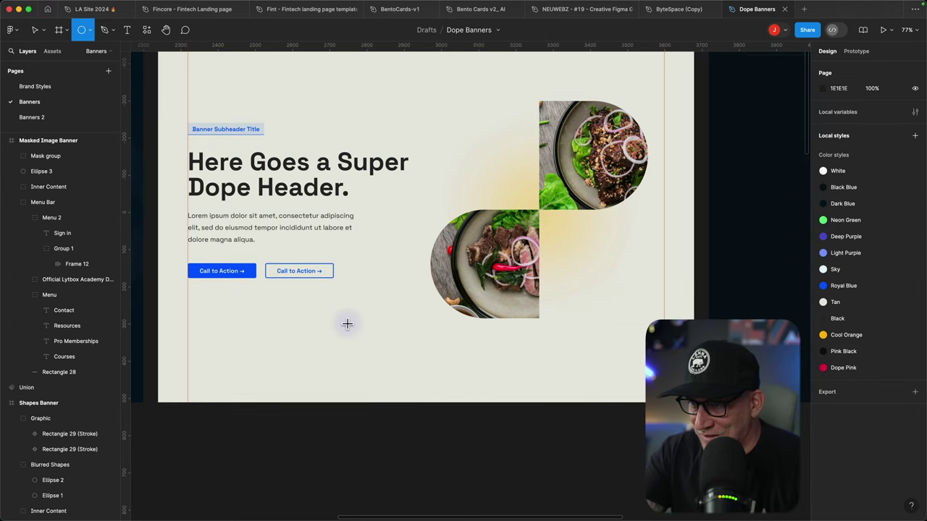
left_click_drag(348, 324, 352, 327)
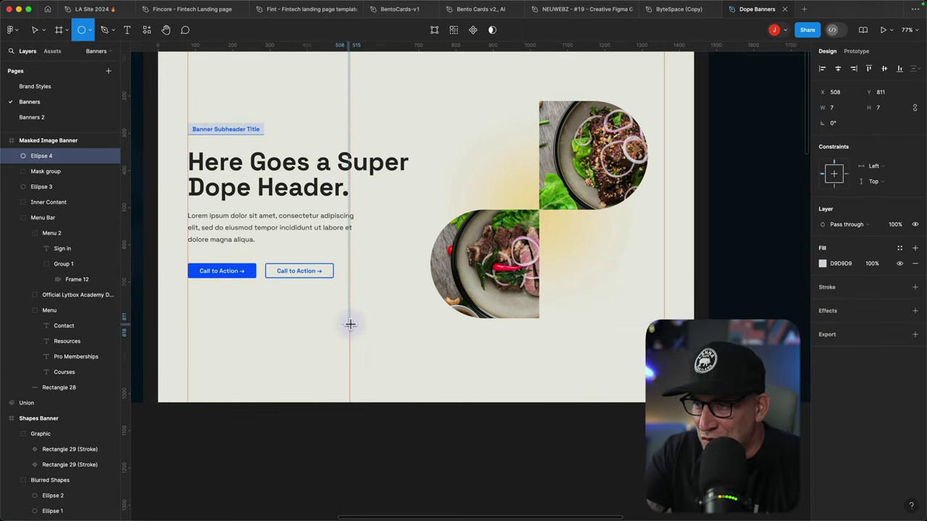
scroll(352, 343, "up", 5)
scroll(349, 344, "up", 2)
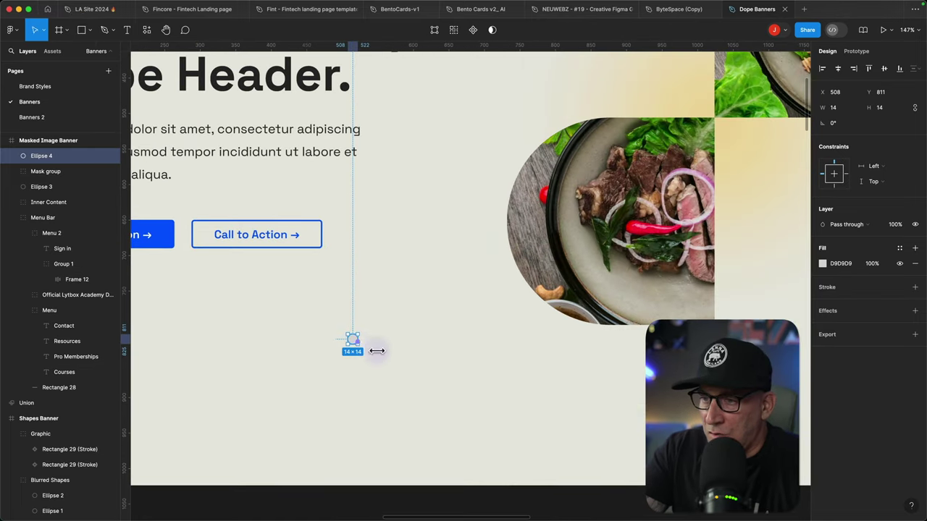
left_click(357, 342)
left_click(353, 342)
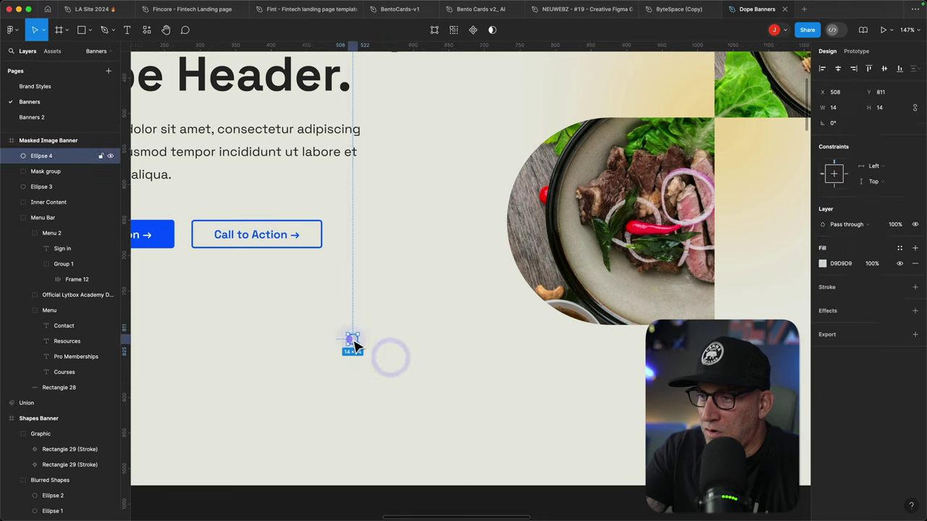
left_click(823, 264)
left_click(749, 243)
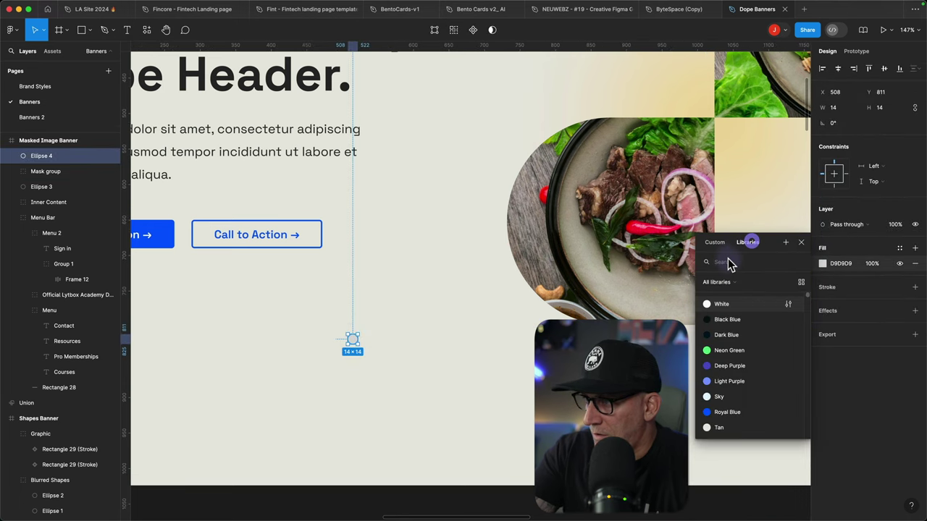
left_click(724, 412)
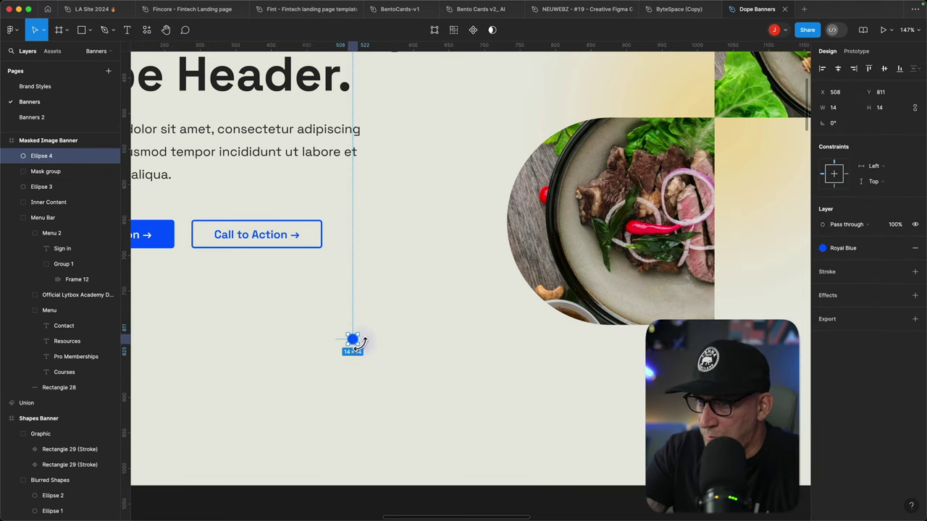
left_click_drag(360, 341, 353, 339)
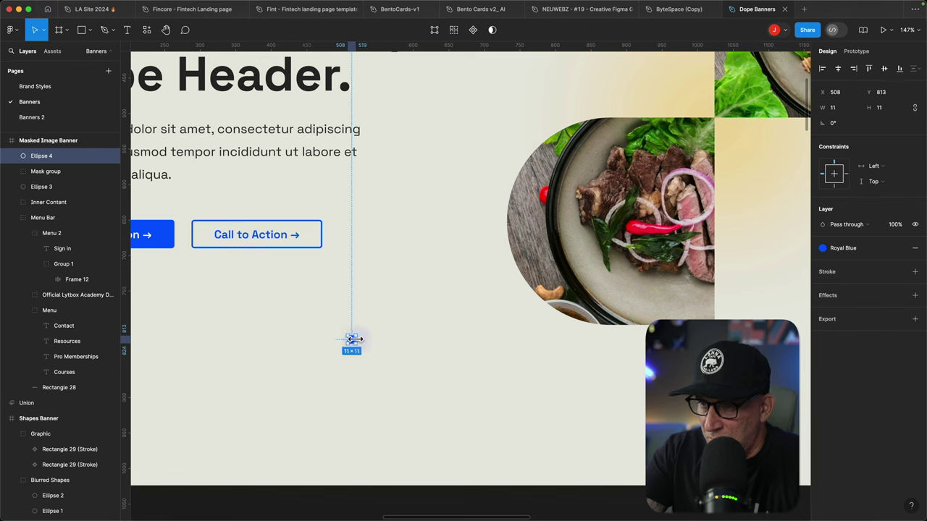
- Duplicate the dot into an evenly spaced row of eleven and group the row
left_click(363, 339)
left_click(352, 339)
key("super+d")
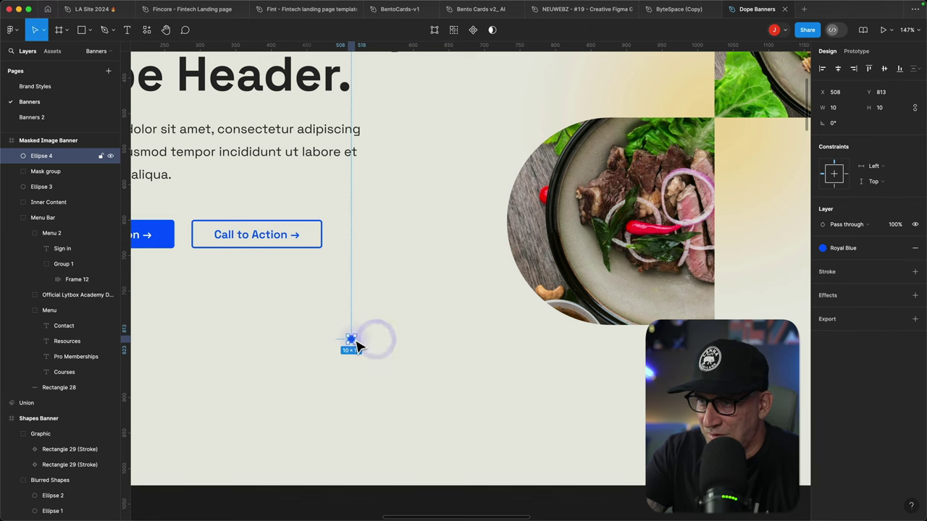
key("shift+Right")
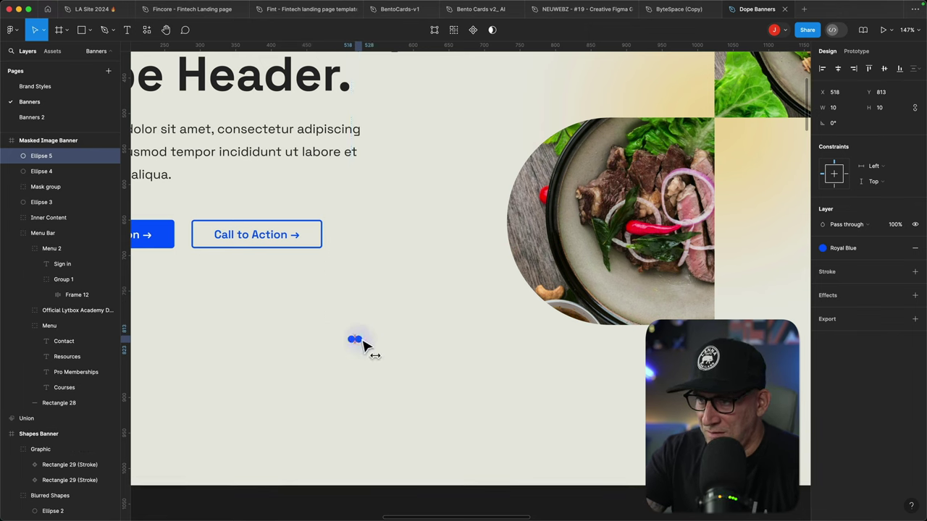
left_click_drag(371, 345, 370, 341)
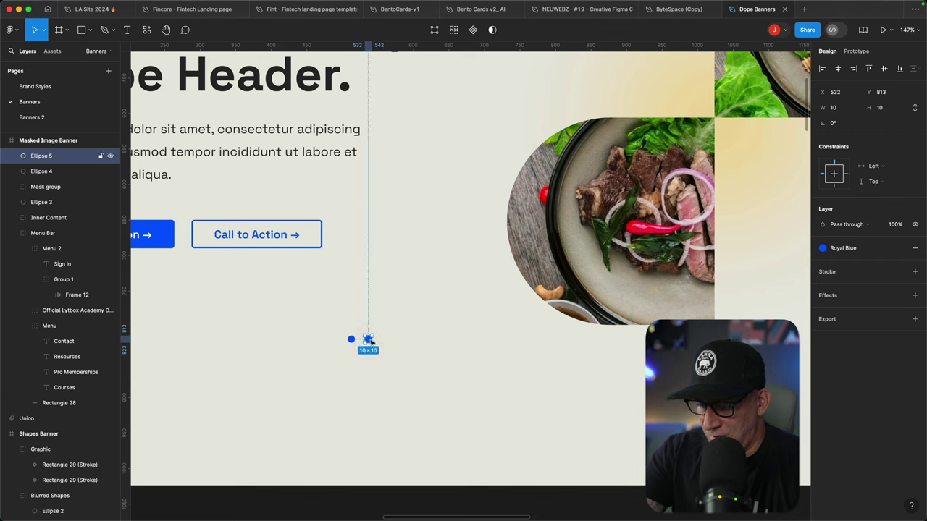
key("super+d")
key("super+d")
key("super+d")
key("super+d")
key("super+d")
key("super+d")
key("super+d")
key("super+d")
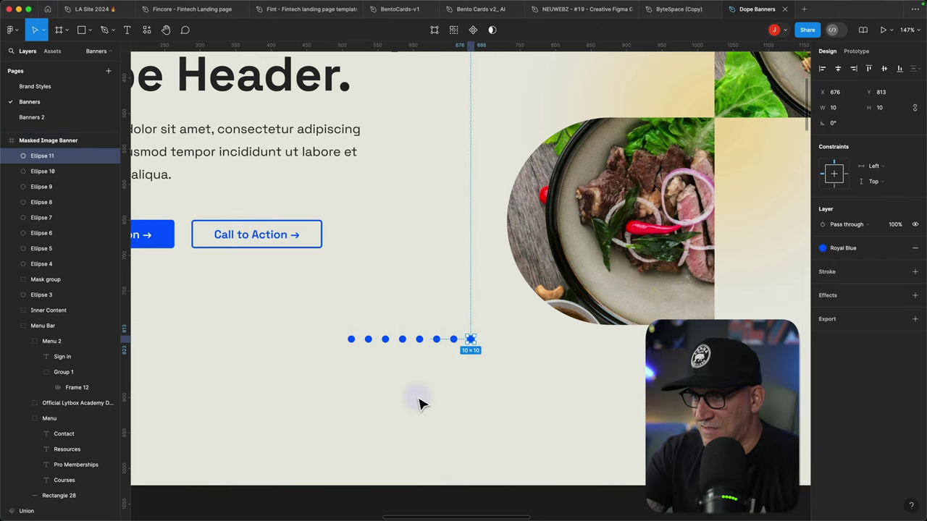
key("super+d")
left_click_drag(551, 351, 342, 343)
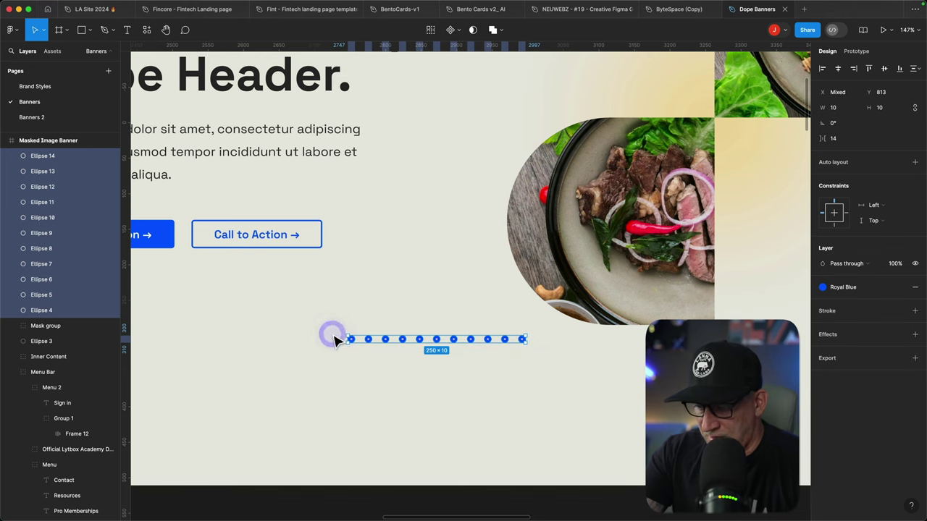
key("super+g")
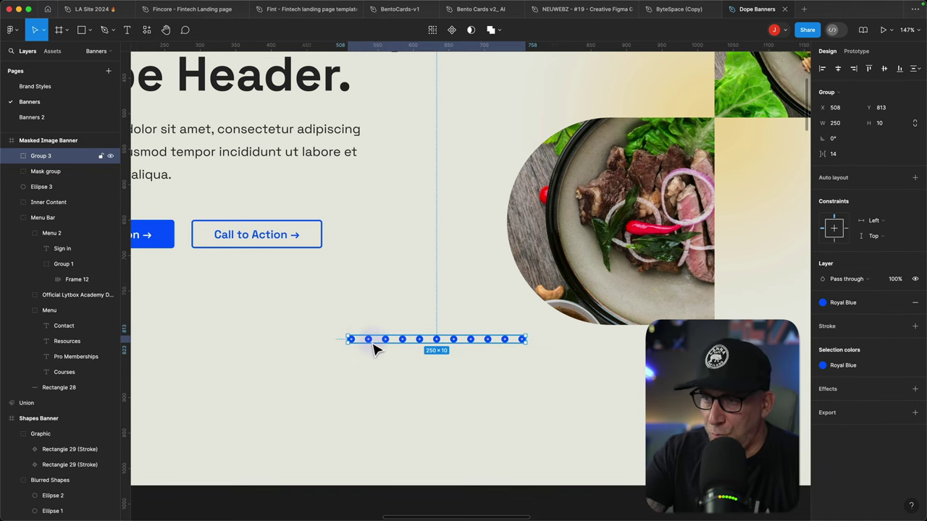
- Duplicate the row downward into ten rows forming a 250×190 grid, then select all rows
key("super+d")
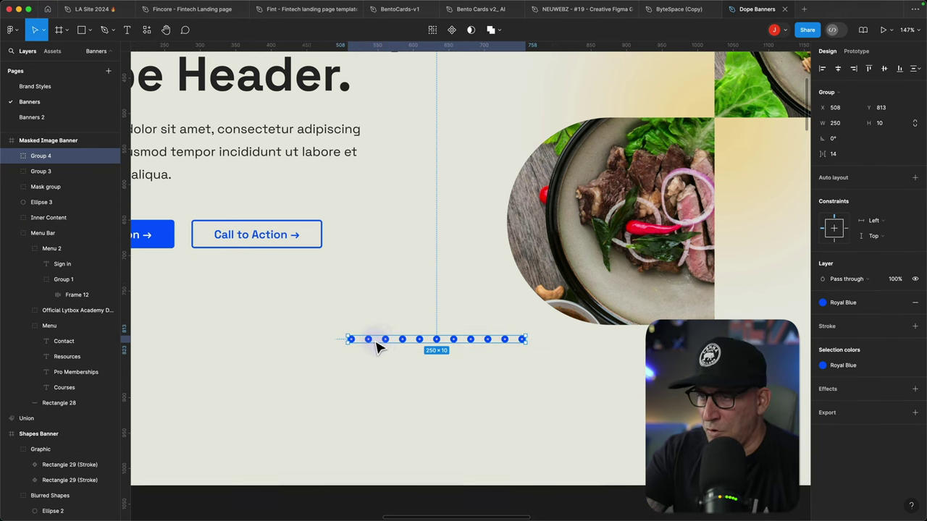
left_click_drag(378, 340, 378, 353)
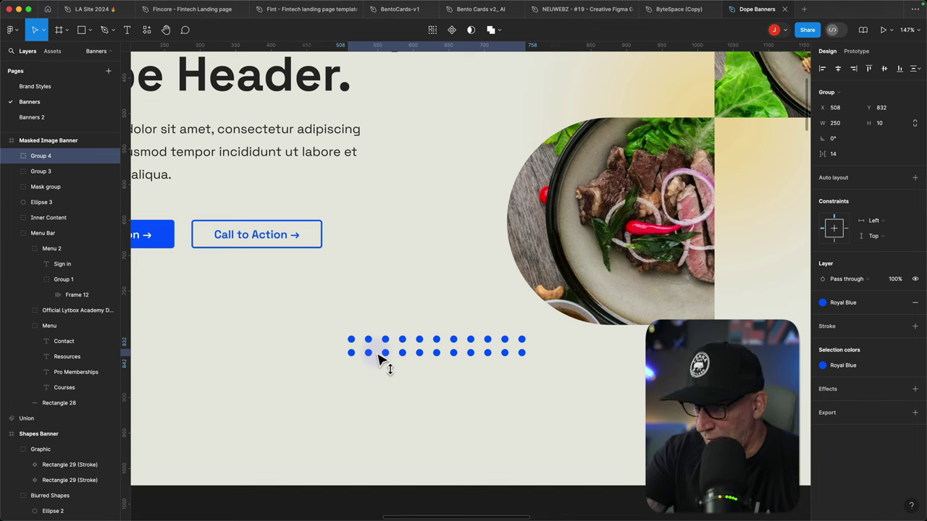
left_click_drag(377, 360, 376, 355)
key("super+d")
key("super+d")
key("super+d")
key("super+d")
key("super+d")
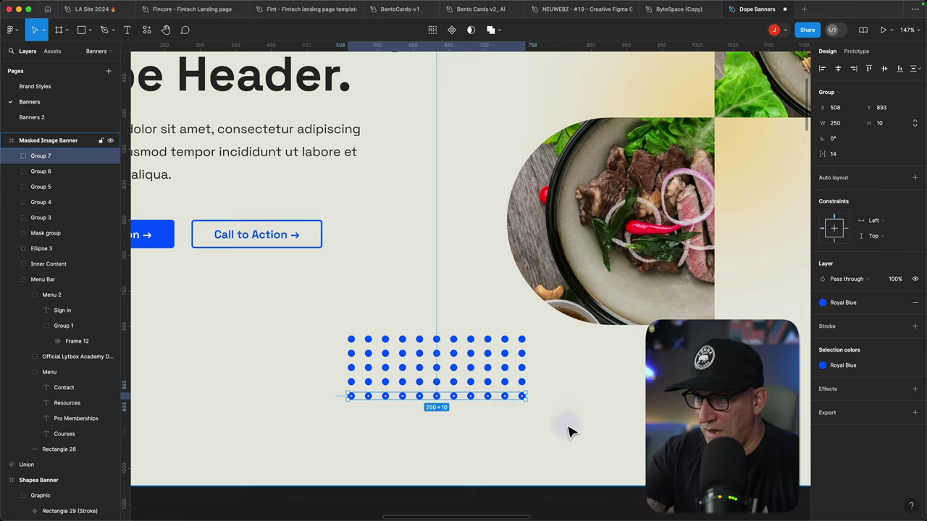
scroll(570, 432, "down", 2)
key("super+d")
key("super+d")
key("super+d")
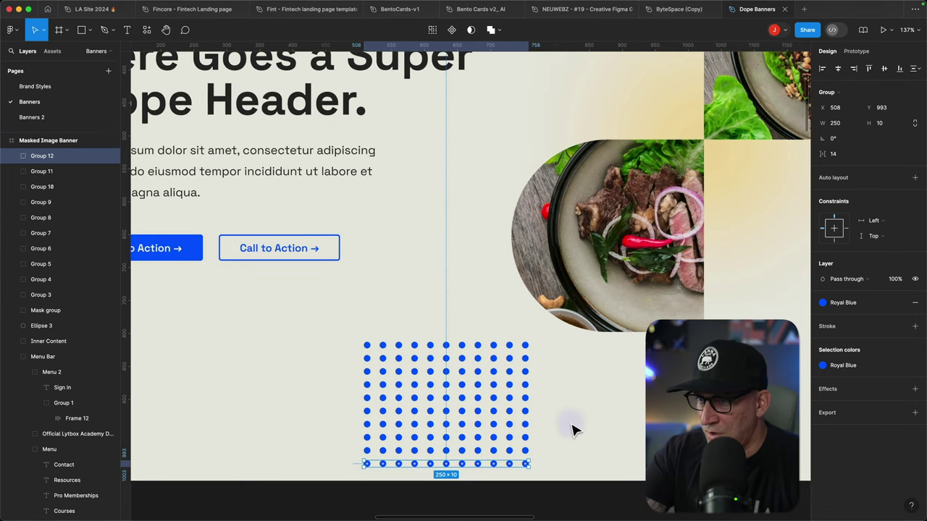
scroll(573, 430, "down", 1)
left_click_drag(561, 446, 325, 331)
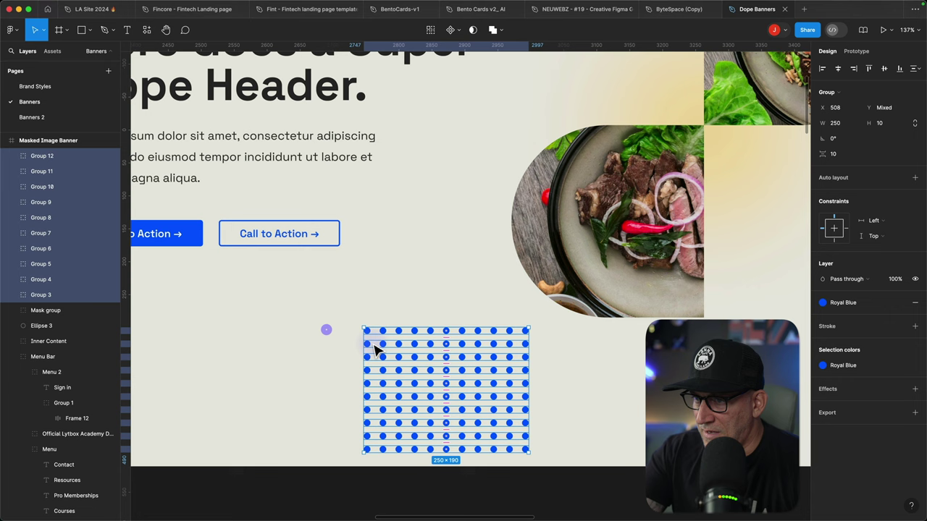
- Group the dot grid, set it to 25% opacity, and place it below the Mask group
key("super+g")
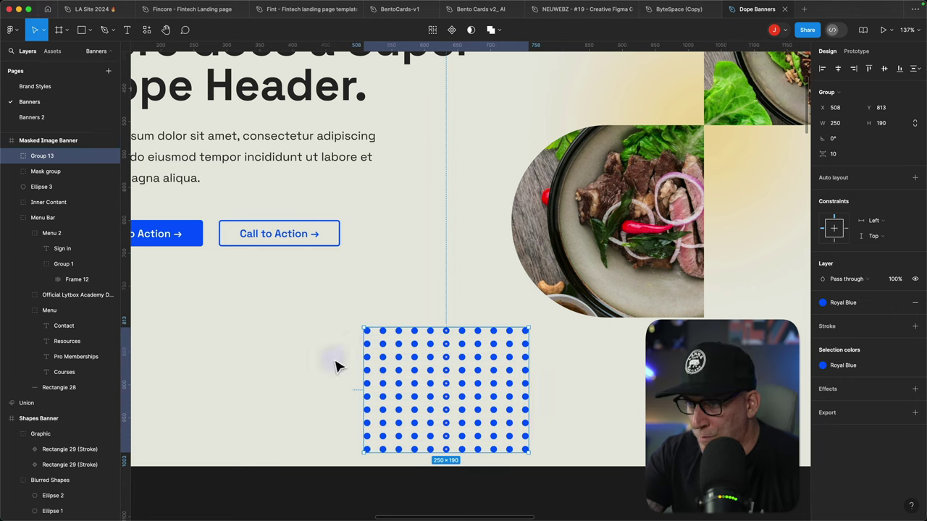
left_click(331, 358)
left_click(378, 384)
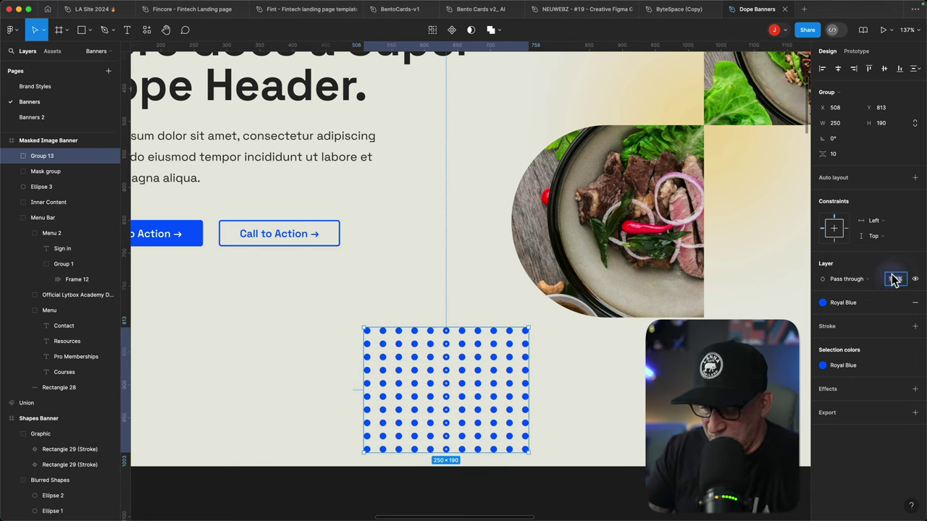
type("25")
key("Return")
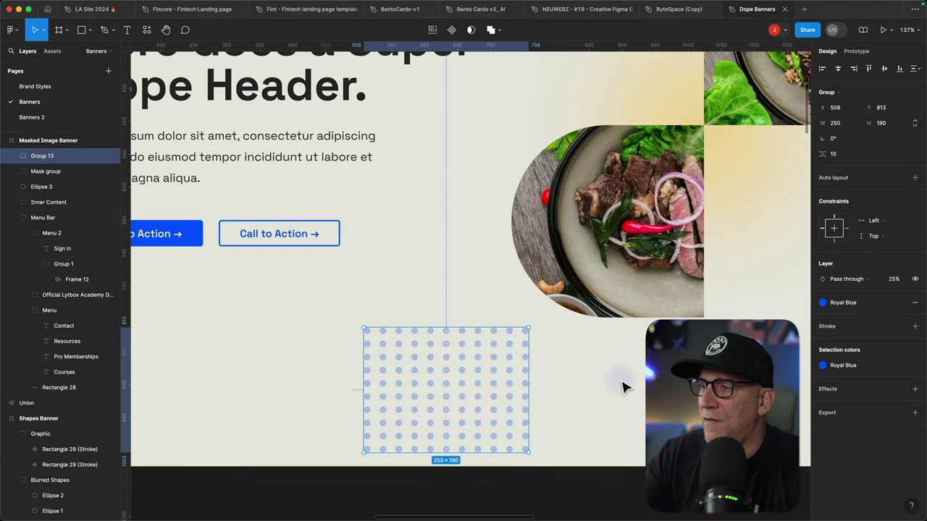
left_click_drag(493, 371, 594, 262)
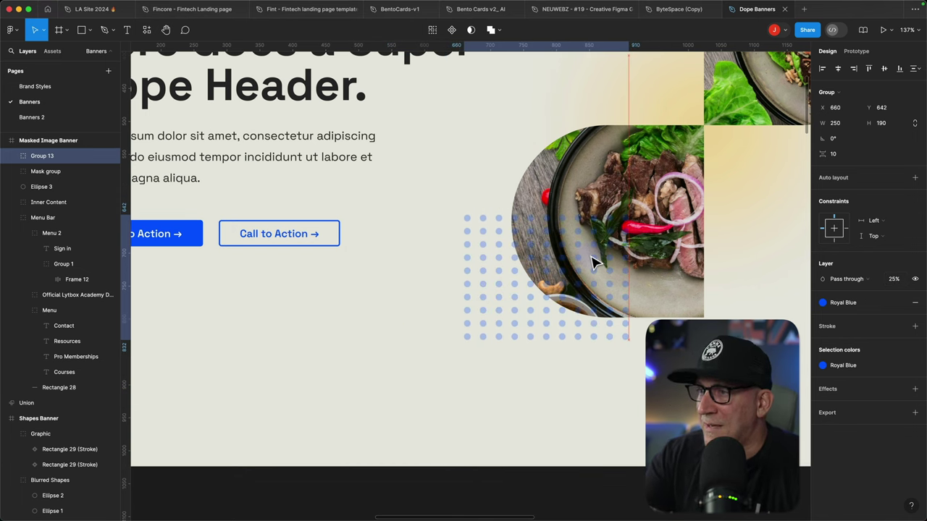
left_click_drag(51, 155, 45, 182)
left_click(597, 400)
- Position the grid copy beside the upper food photo and raise the lower-left grid
scroll(598, 404, "right", 5)
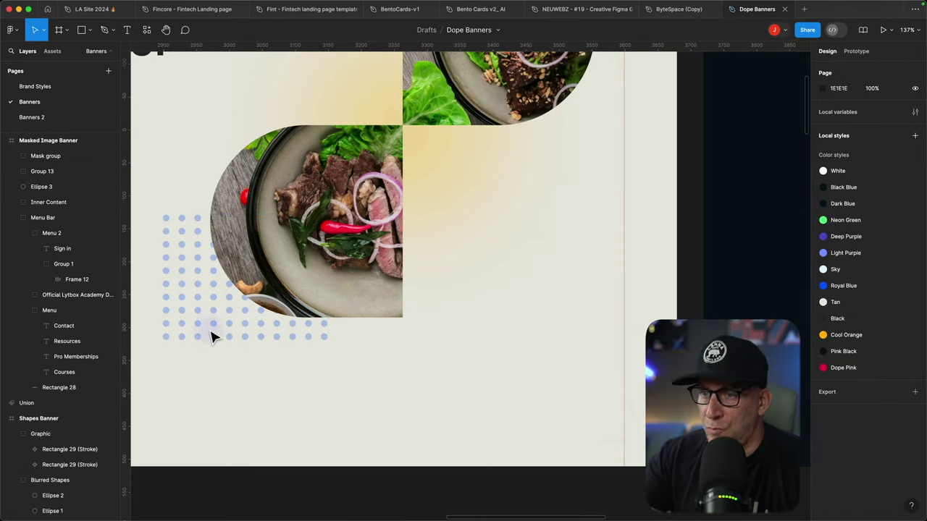
left_click(212, 337)
scroll(356, 325, "left", 5)
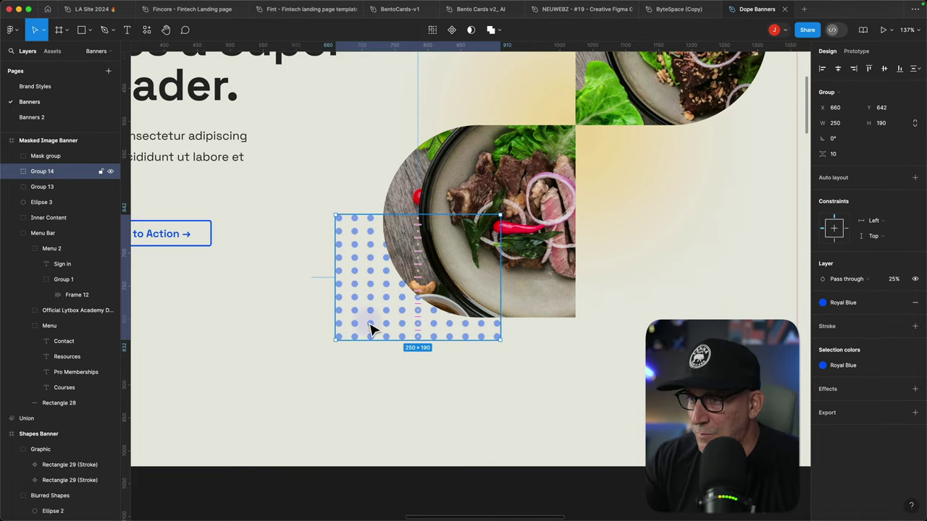
left_click_drag(389, 331, 636, 168)
scroll(630, 186, "right", 3)
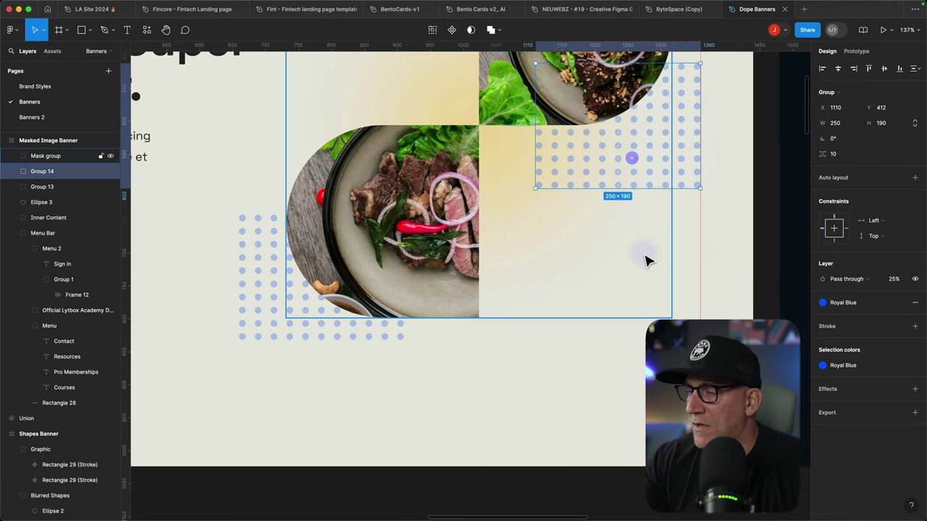
scroll(642, 275, "down", 10)
scroll(640, 322, "up", 4)
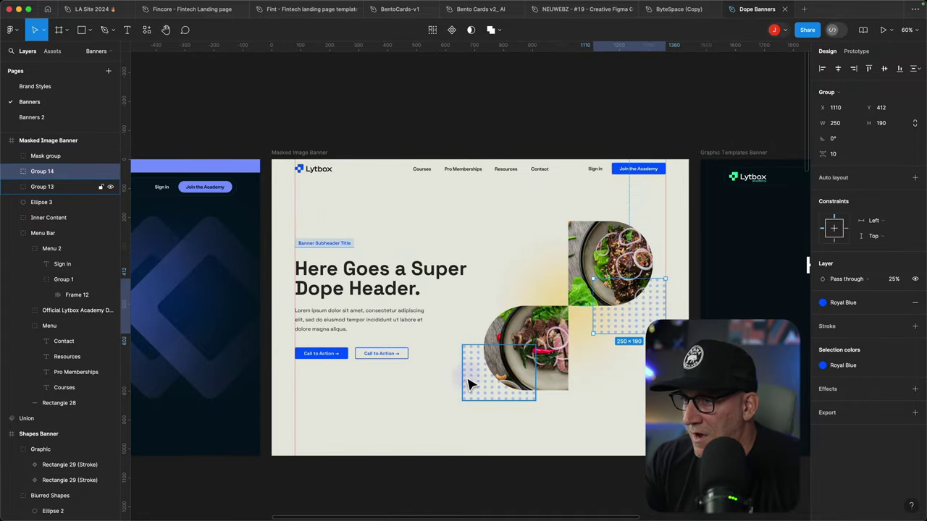
left_click_drag(472, 381, 483, 311)
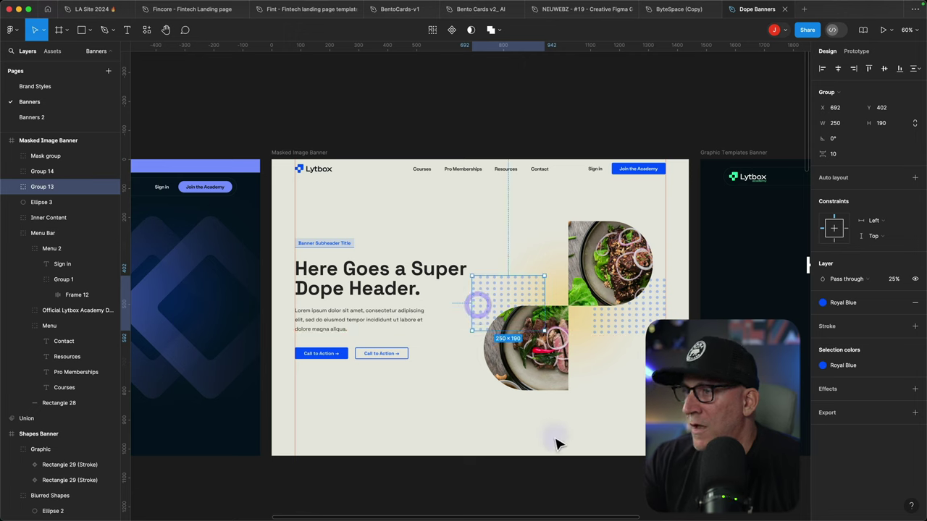
left_click(504, 480)
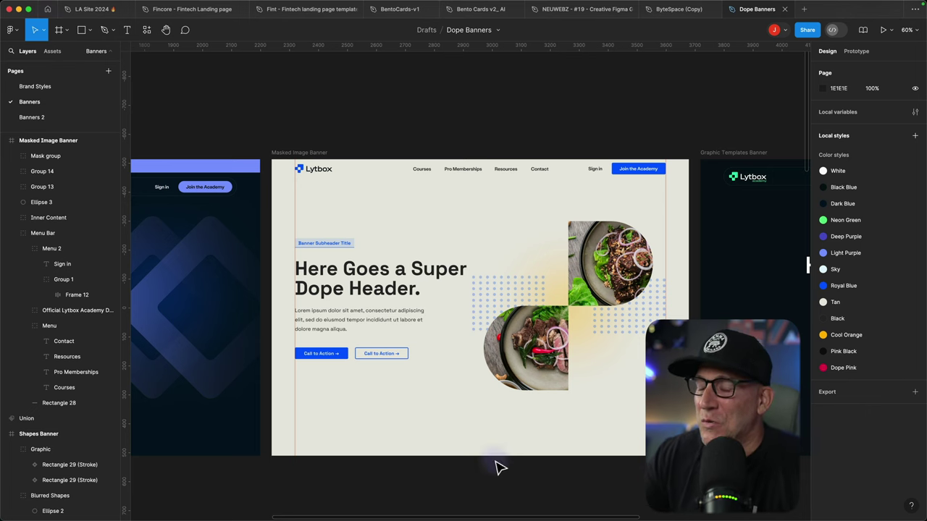
left_click(483, 294)
left_click_drag(483, 294, 534, 253)
left_click_drag(656, 325, 620, 373)
left_click(621, 468)
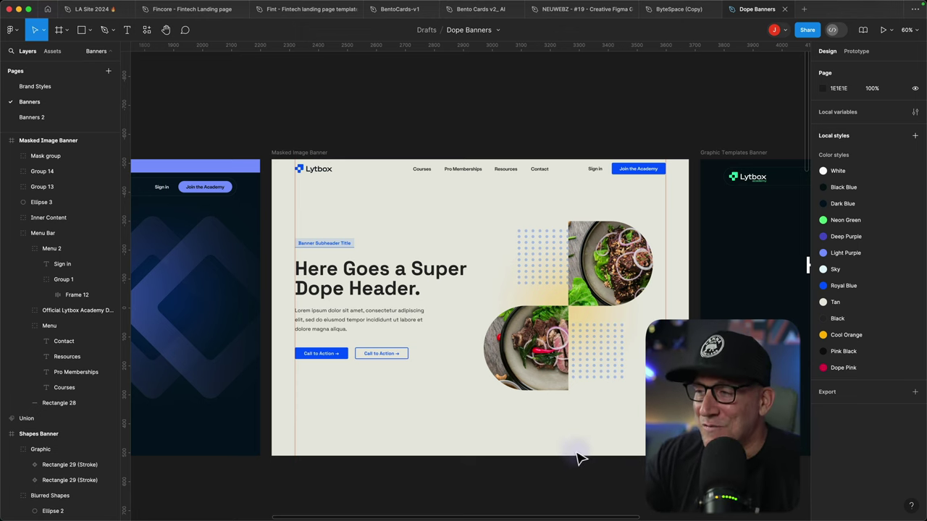
scroll(579, 464, "right", 5)
scroll(578, 456, "left", 4)
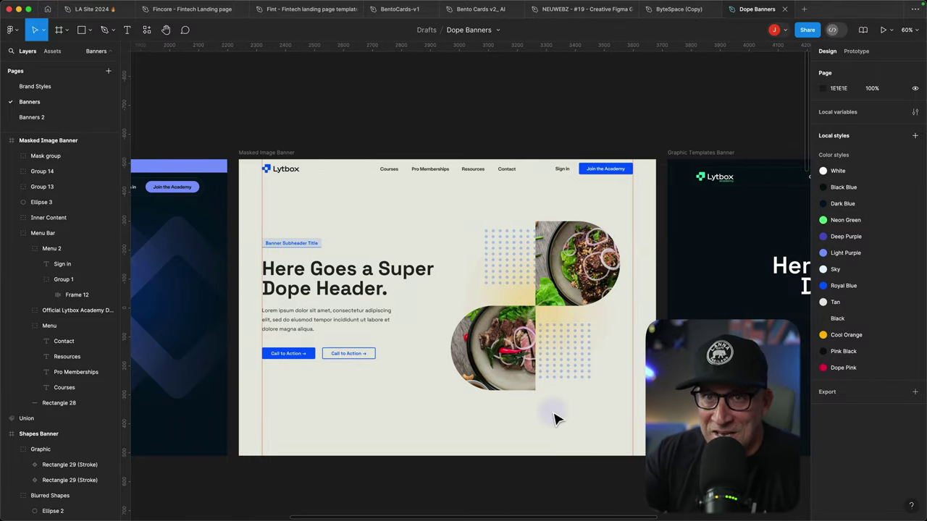
scroll(555, 419, "right", 6)
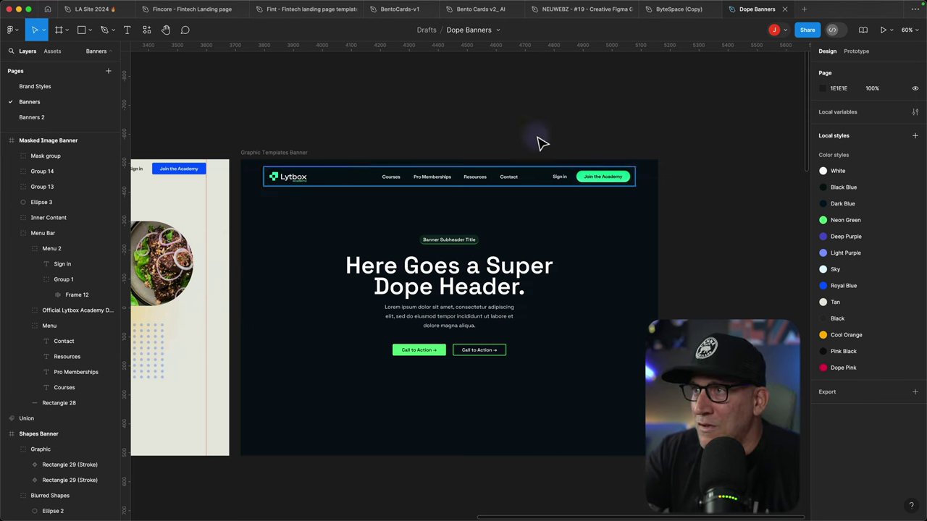
- Browse the NEUWEBZ file, then the Fincore landing page file, to find the hero section
left_click(554, 15)
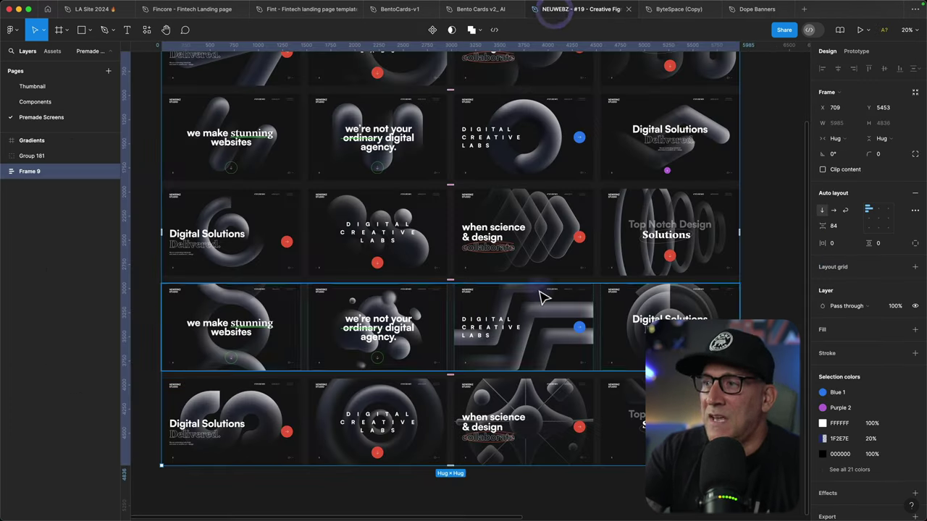
scroll(543, 297, "up", 5)
scroll(542, 296, "down", 2)
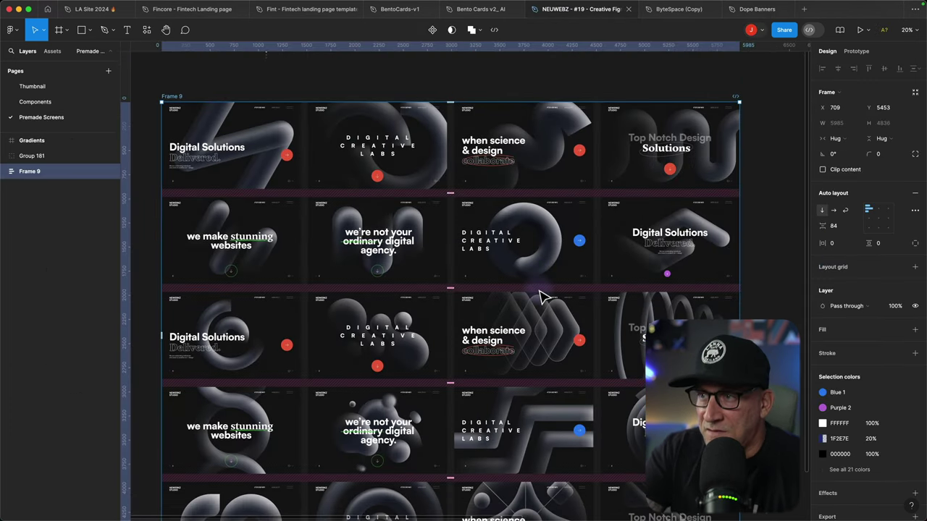
scroll(539, 294, "down", 2)
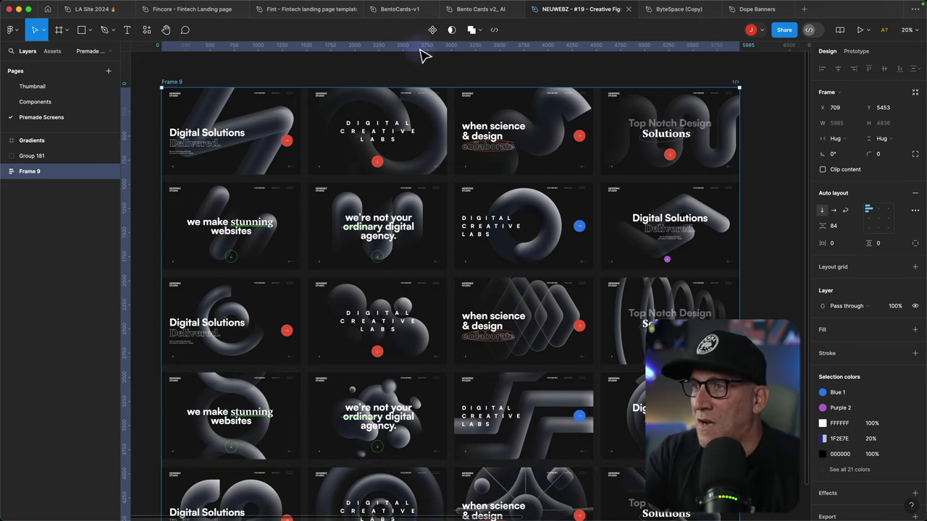
left_click(173, 10)
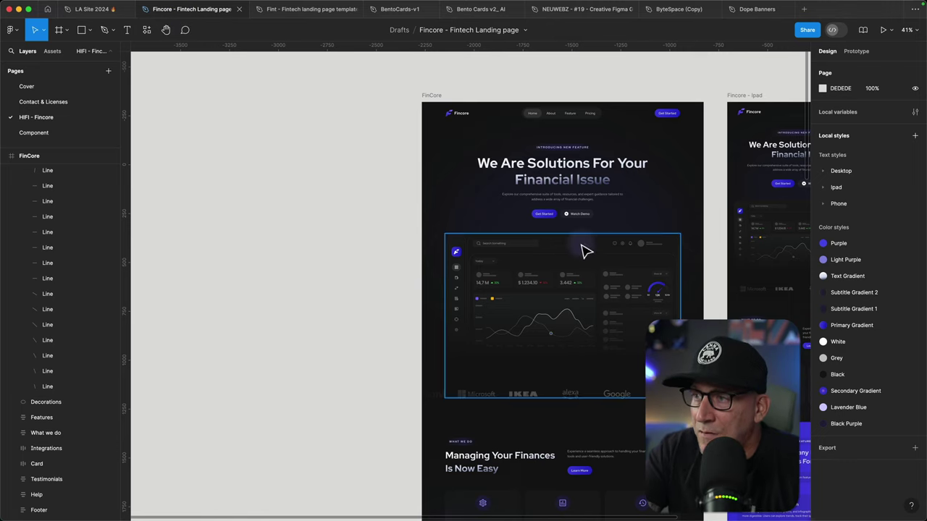
scroll(503, 266, "right", 5)
scroll(472, 283, "up", 5)
scroll(471, 284, "left", 5)
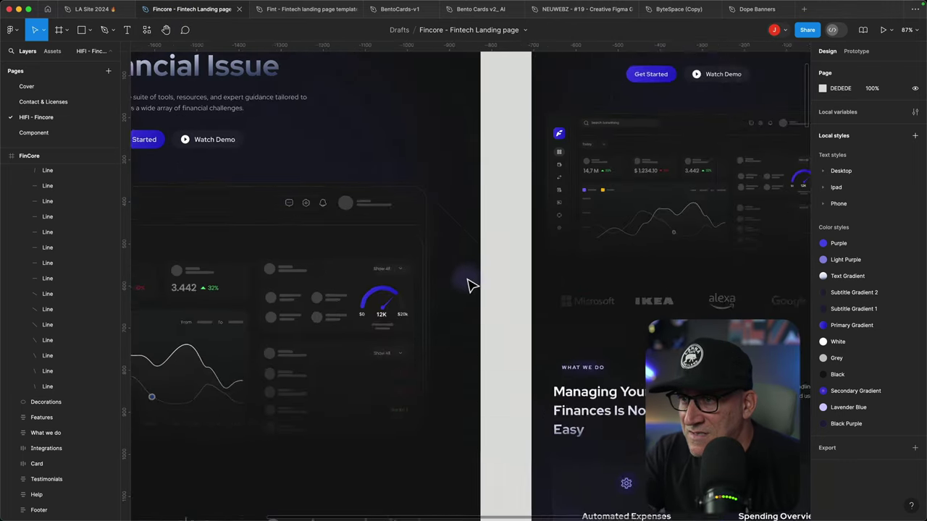
scroll(471, 283, "up", 3)
scroll(503, 295, "up", 2)
scroll(504, 296, "left", 3)
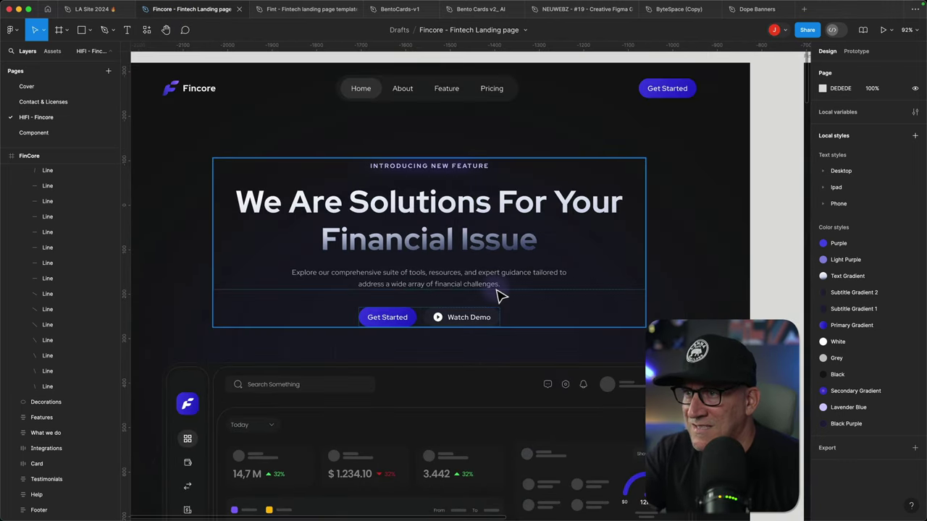
scroll(498, 296, "right", 1)
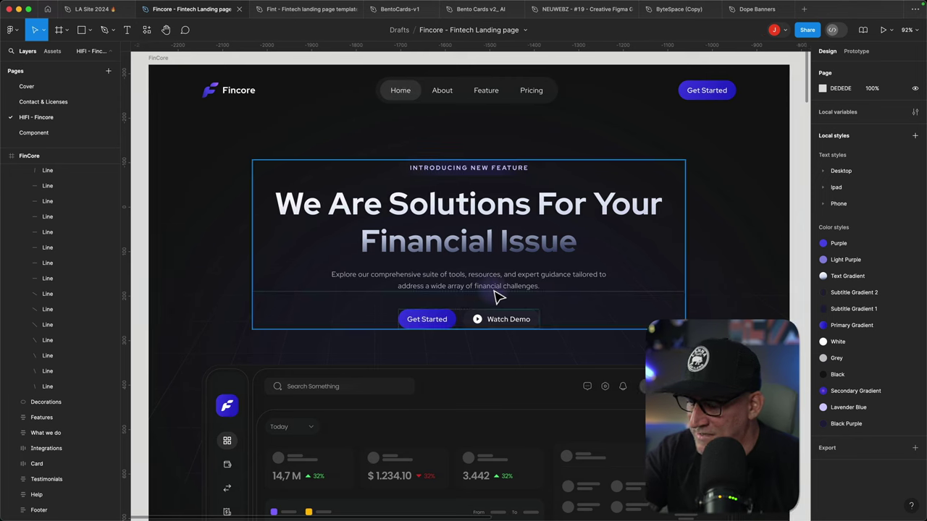
- Select the Line grid frame behind the Fincore hero and return to Dope Banners
left_click(210, 331)
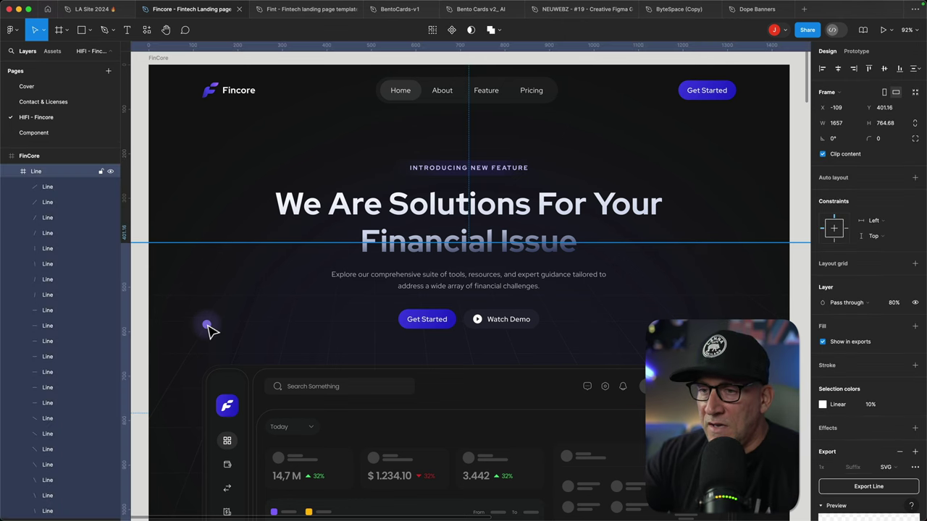
left_click(10, 172)
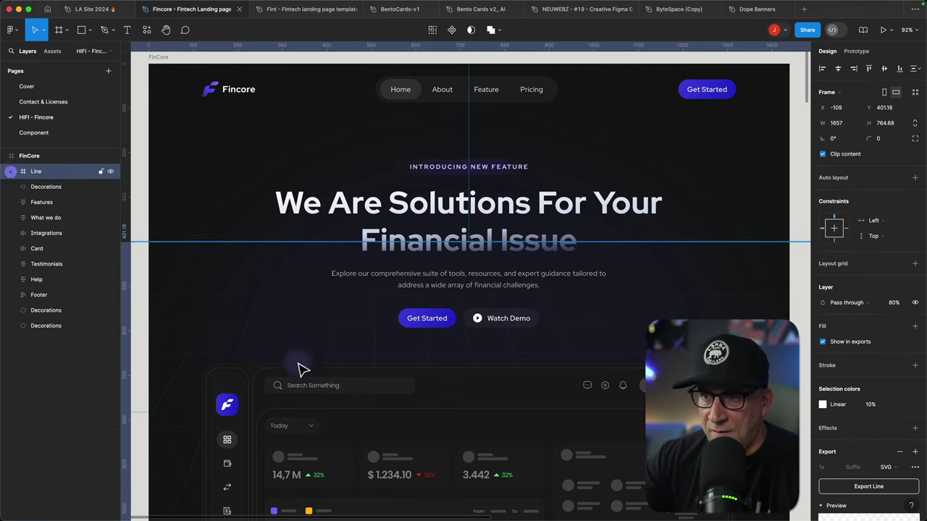
scroll(300, 368, "down", 5)
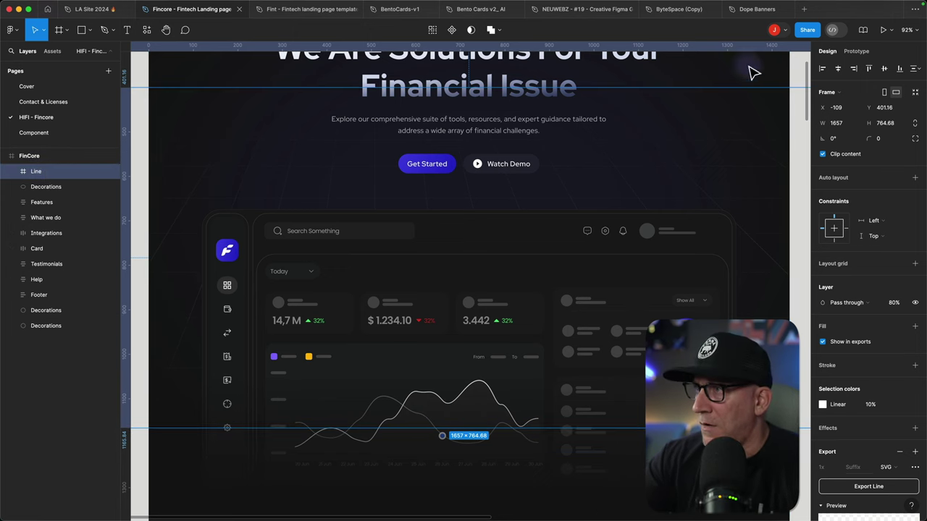
left_click(753, 10)
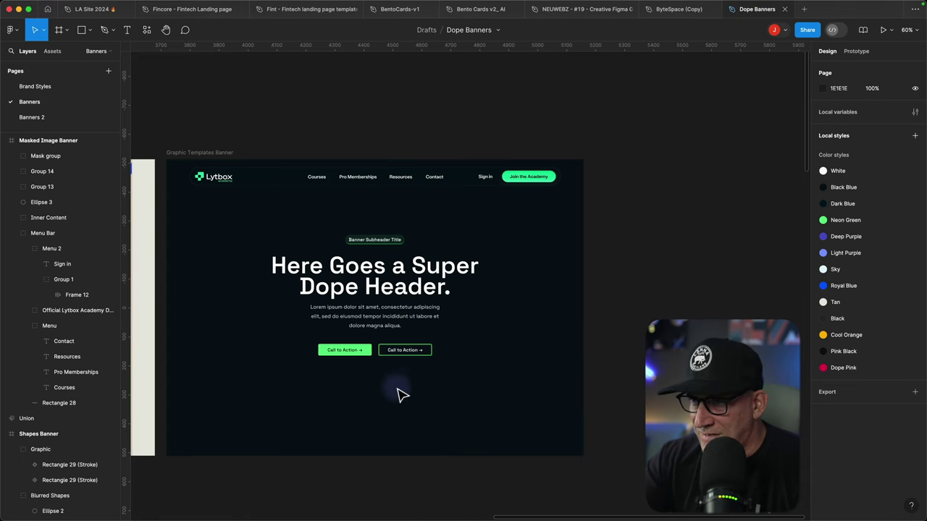
- Paste the Line grid into the Graphic Templates Banner and drag it across the lower half
scroll(391, 393, "down", 3)
scroll(269, 234, "up", 4)
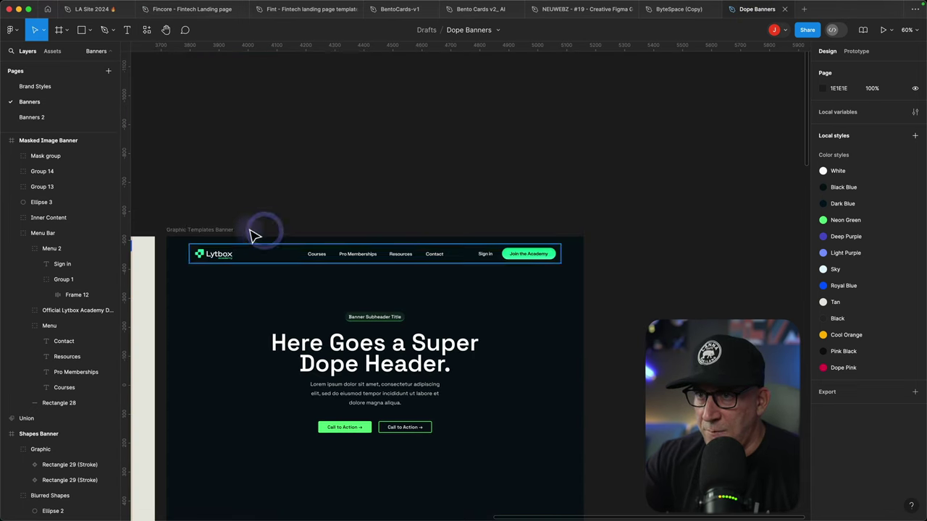
left_click(187, 231)
scroll(259, 379, "down", 2)
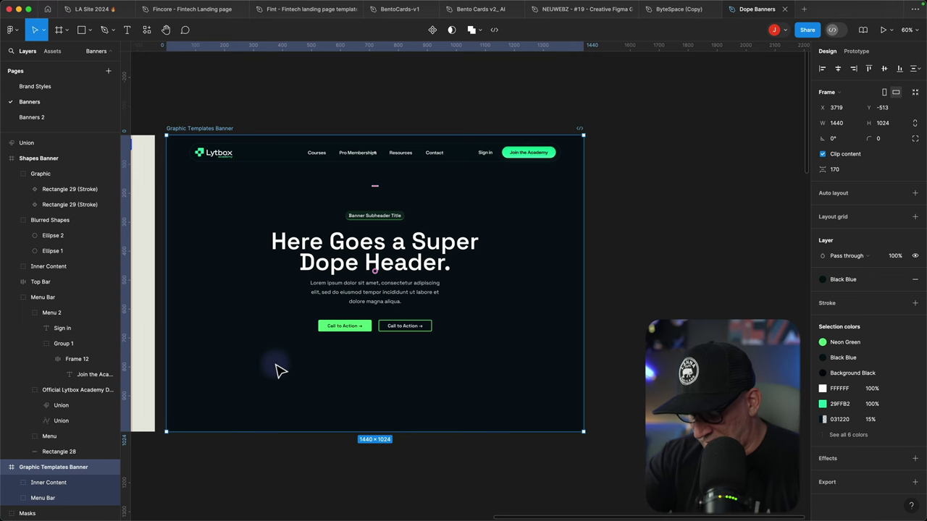
key("super+v")
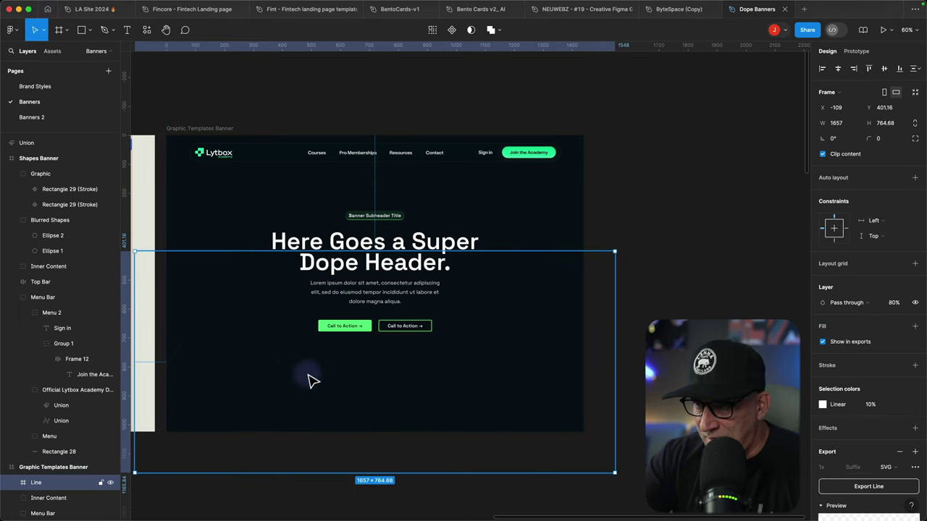
left_click_drag(311, 381, 318, 348)
key("Escape")
- Inspect the Line frame's child line layers in the Layers panel, then collapse them
scroll(319, 348, "left", 5)
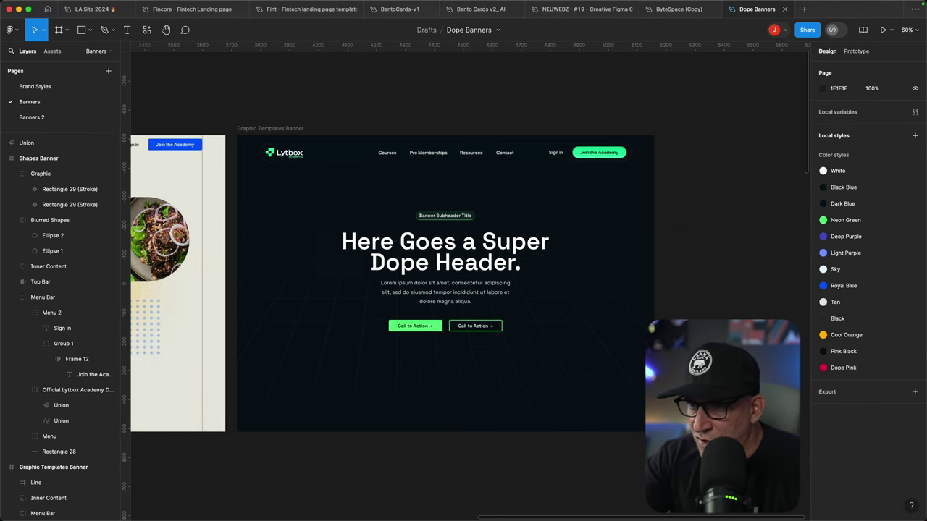
left_click(373, 382)
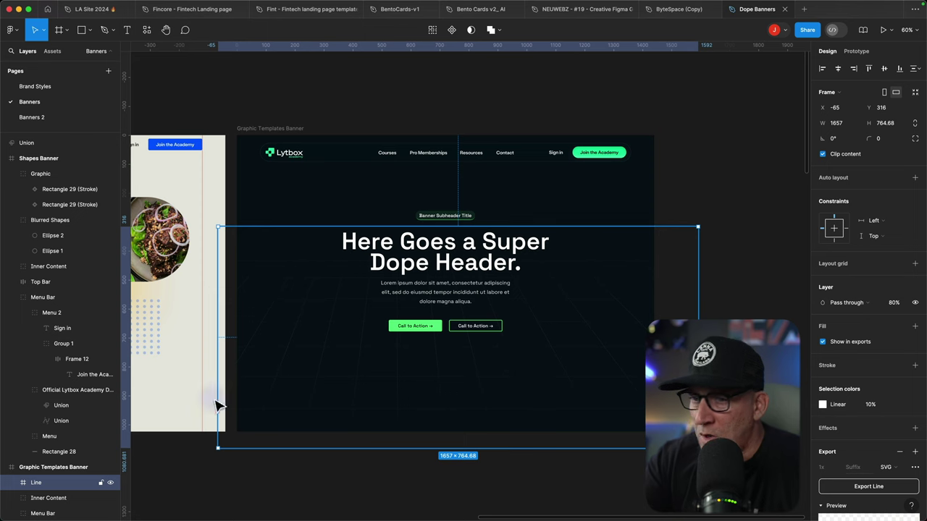
left_click(12, 483)
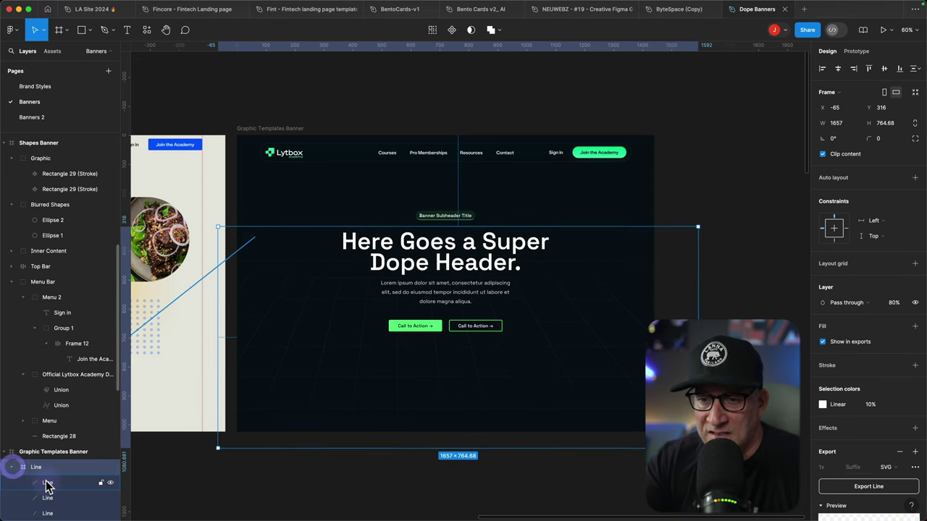
left_click(47, 483)
scroll(50, 485, "down", 2)
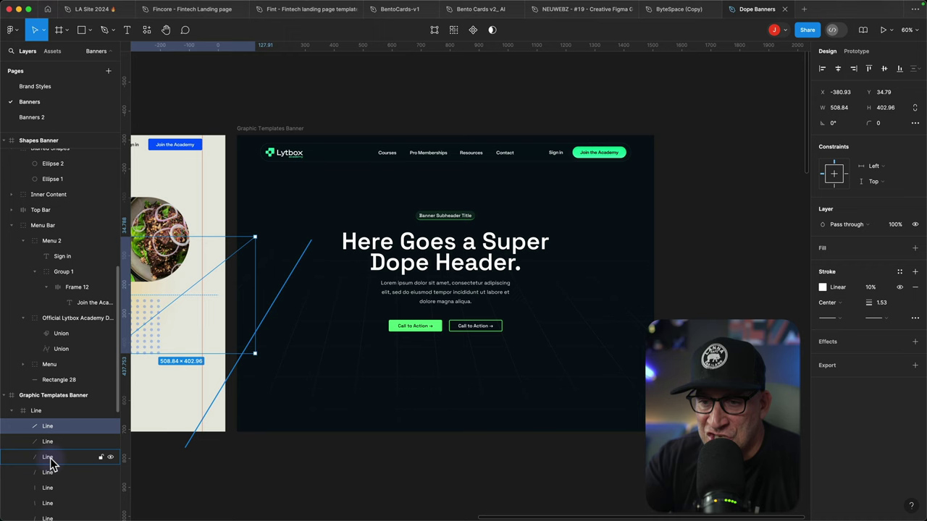
left_click(40, 413)
left_click(13, 411)
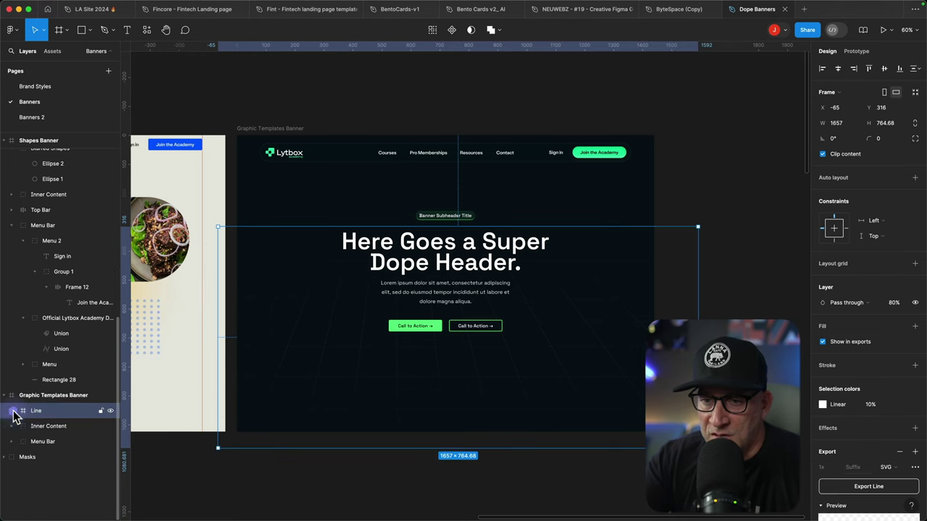
- Tint the Line grid's middle gradient stop with the Call to Action green at 23% opacity
left_click(823, 404)
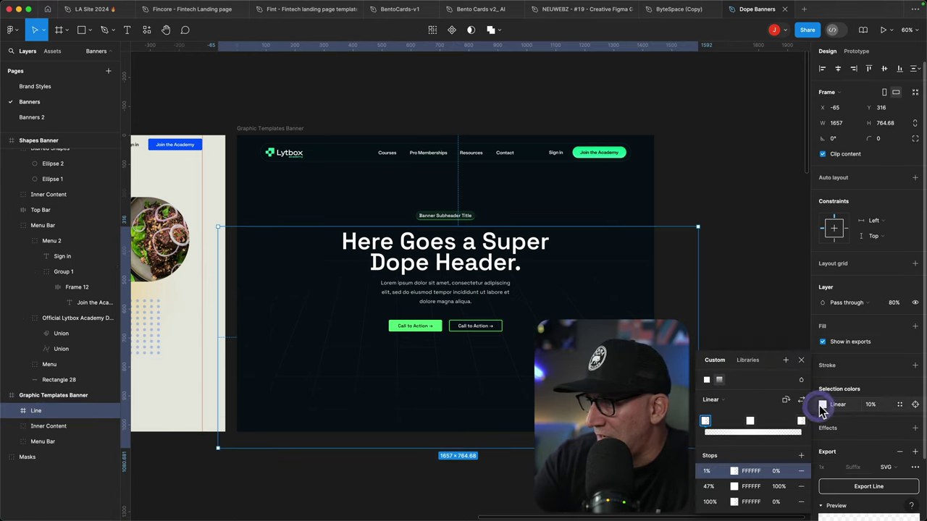
left_click(734, 488)
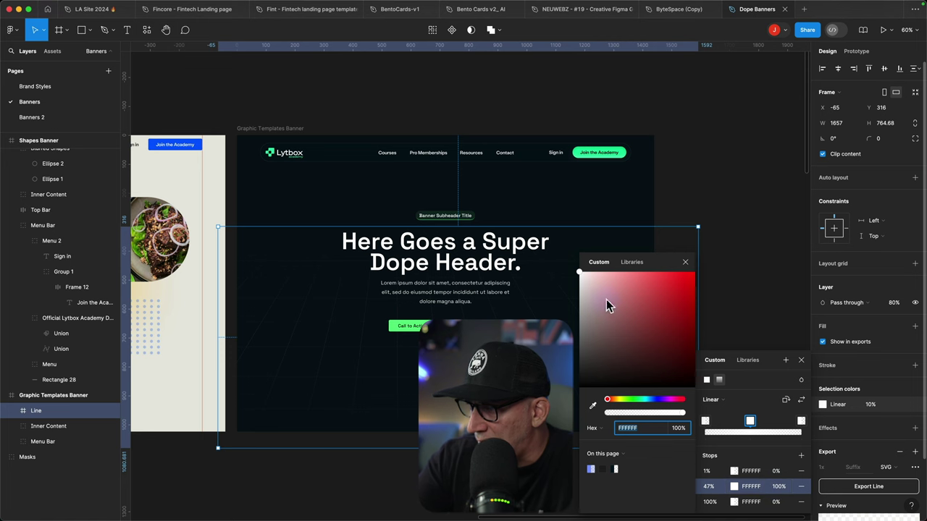
left_click(592, 412)
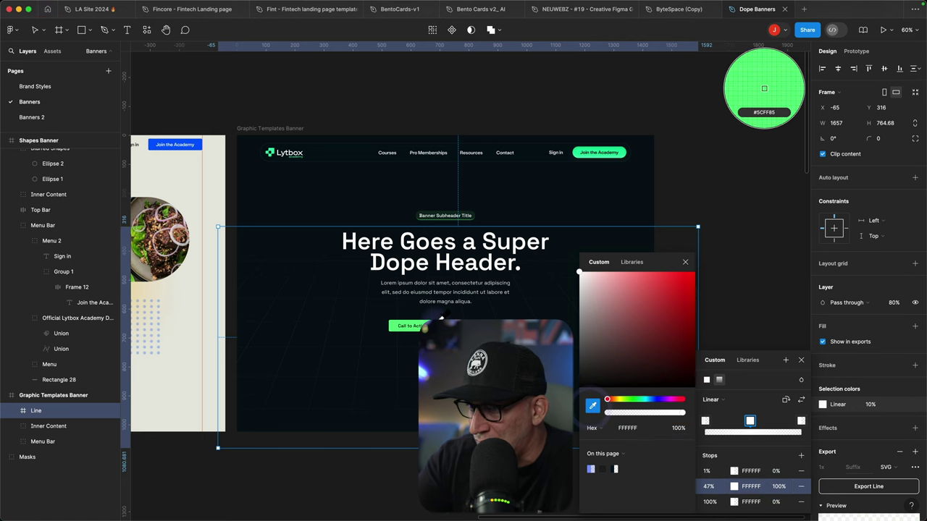
left_click(420, 326)
scroll(442, 413, "up", 5)
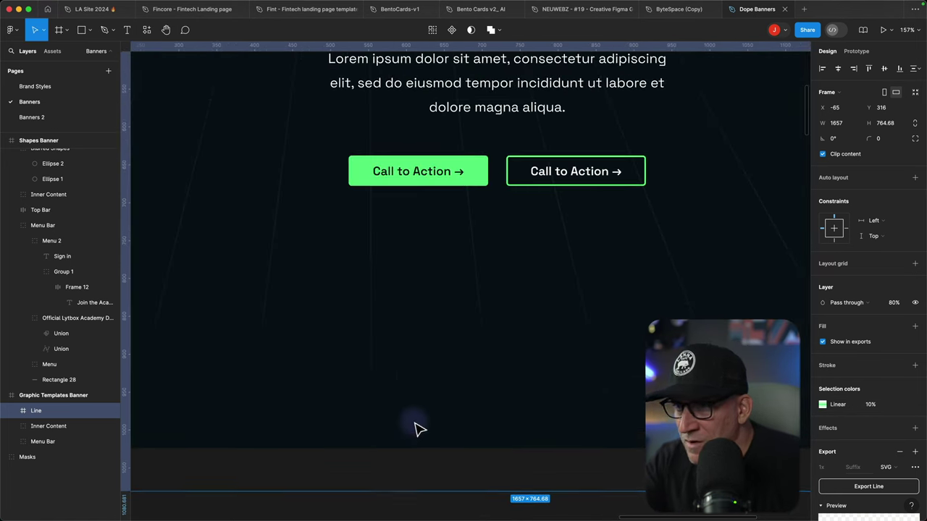
left_click(840, 405)
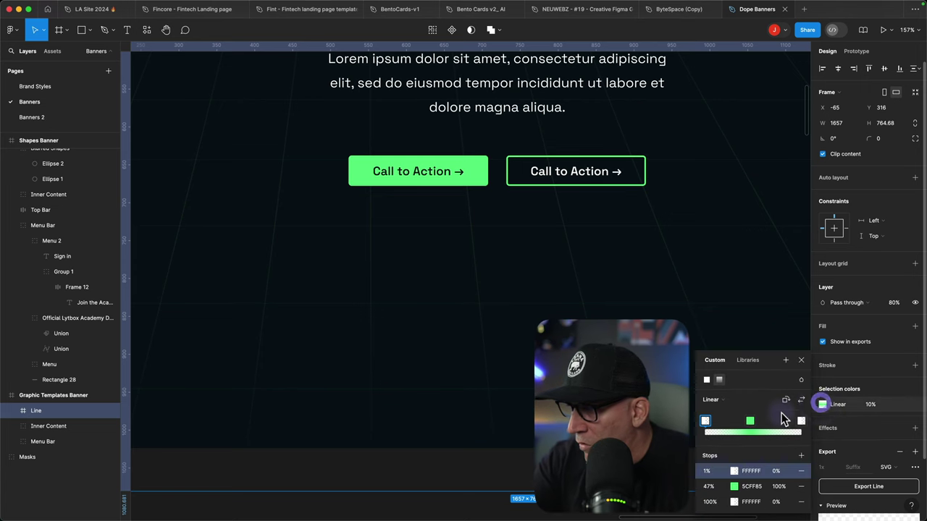
left_click(870, 405)
type("23")
key("Return")
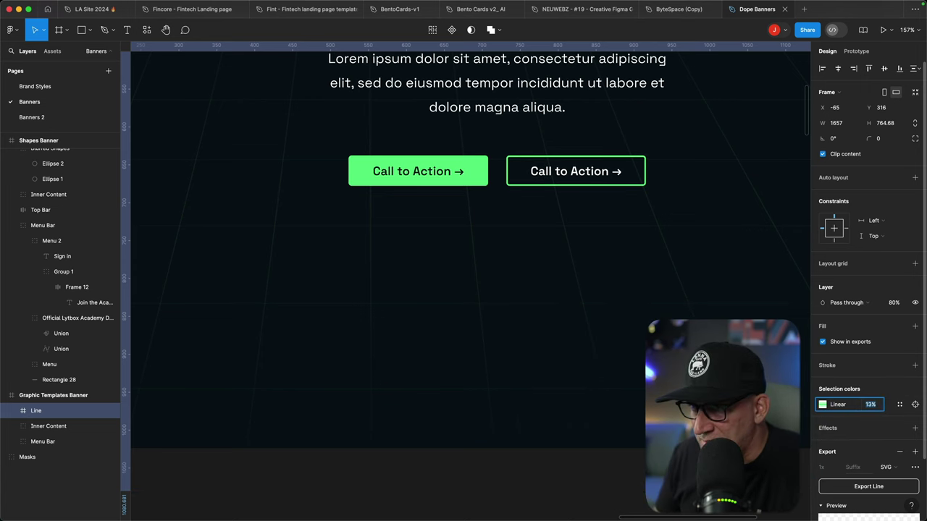
scroll(551, 434, "down", 6)
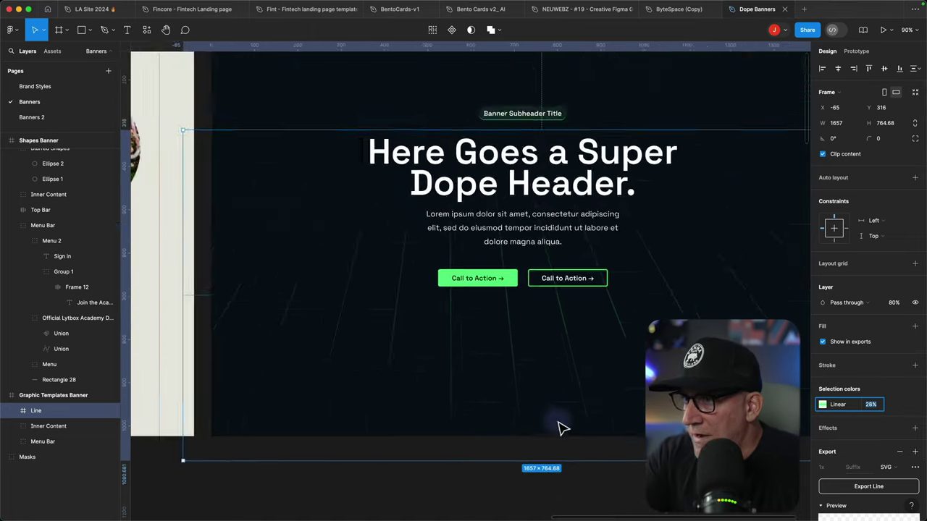
left_click(512, 485)
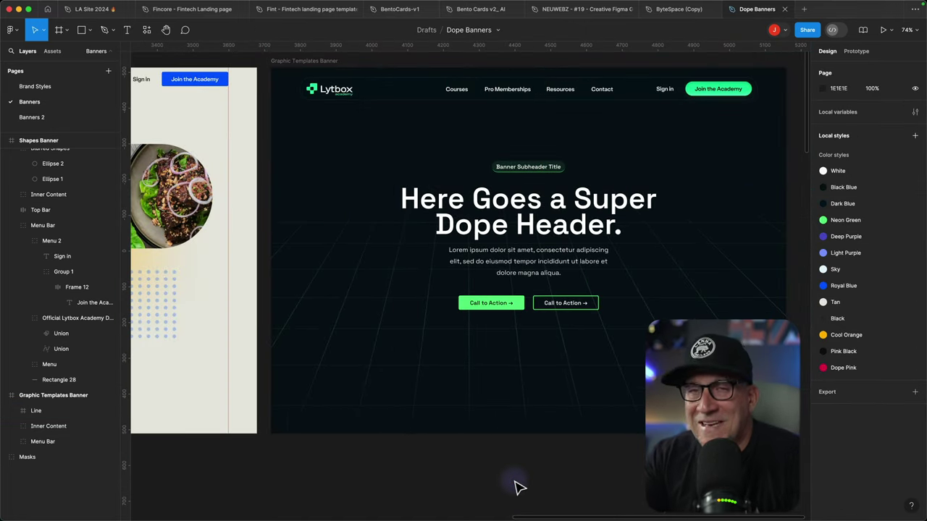
- Move the Line grid frame out of the banner so it sits below it on the canvas
left_click(437, 418)
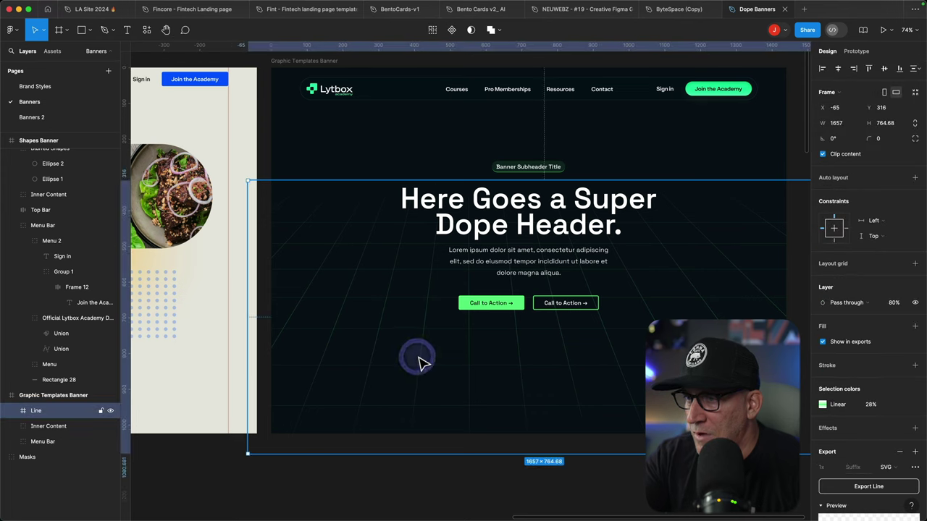
mouse_move(421, 362)
left_mouse_down()
mouse_move(439, 447)
mouse_move(434, 356)
left_mouse_up()
scroll(439, 447, "down", 5)
scroll(440, 447, "down", 2)
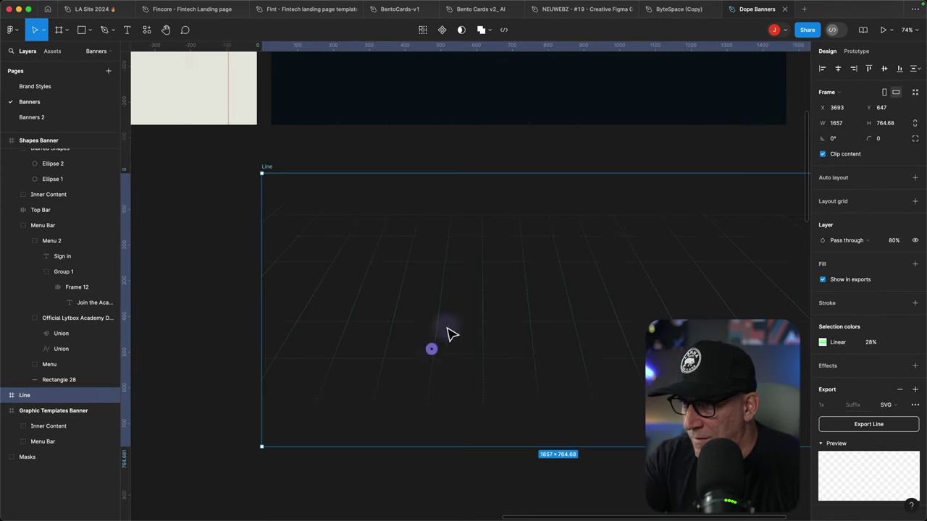
scroll(442, 210, "up", 5)
left_click(469, 251)
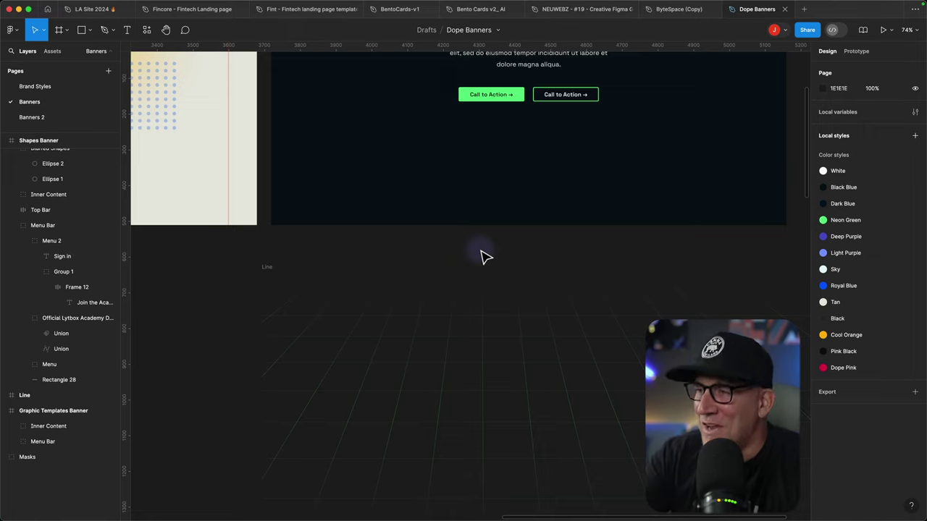
scroll(485, 258, "up", 15)
- Go to the Banners 2 page in the Dope Banners file
scroll(528, 267, "down", 5)
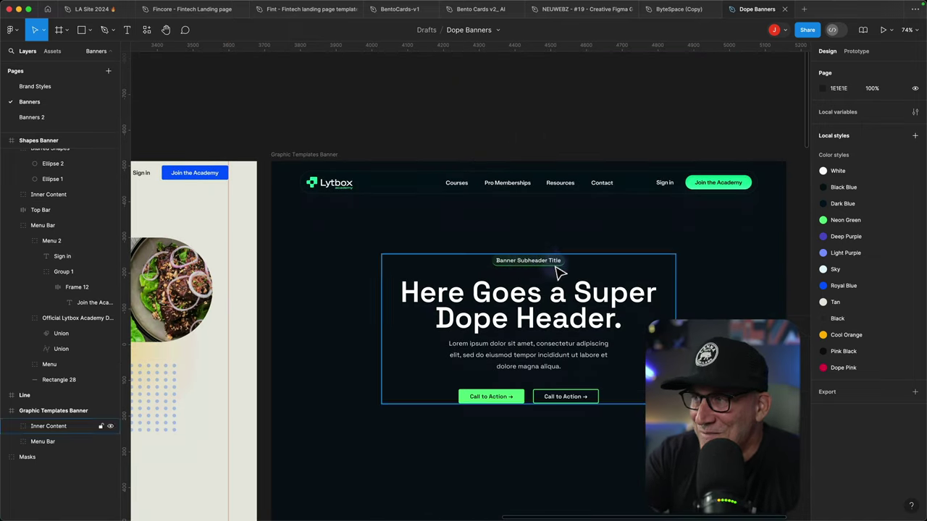
scroll(558, 272, "down", 3)
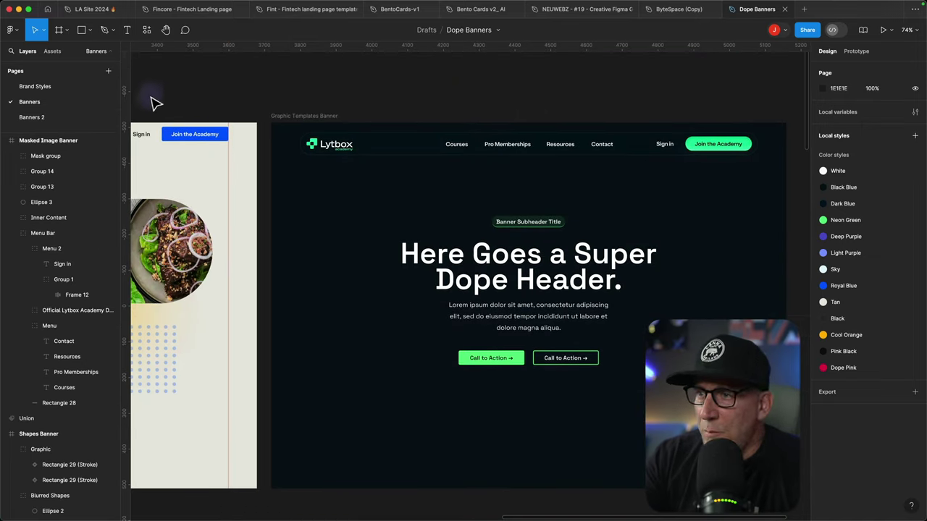
left_click(36, 116)
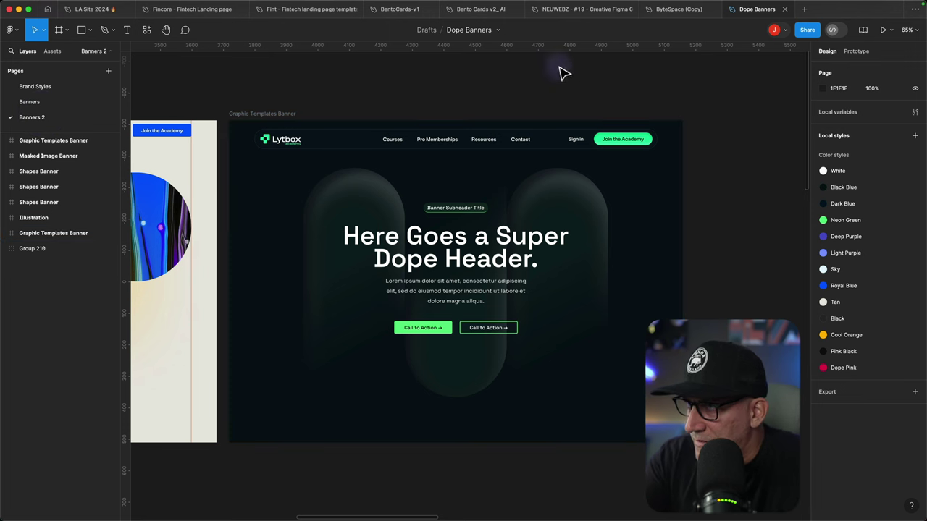
- Copy the Gradient 7 shape from NEUWEBZ's Components page and return to Dope Banners
left_click(579, 9)
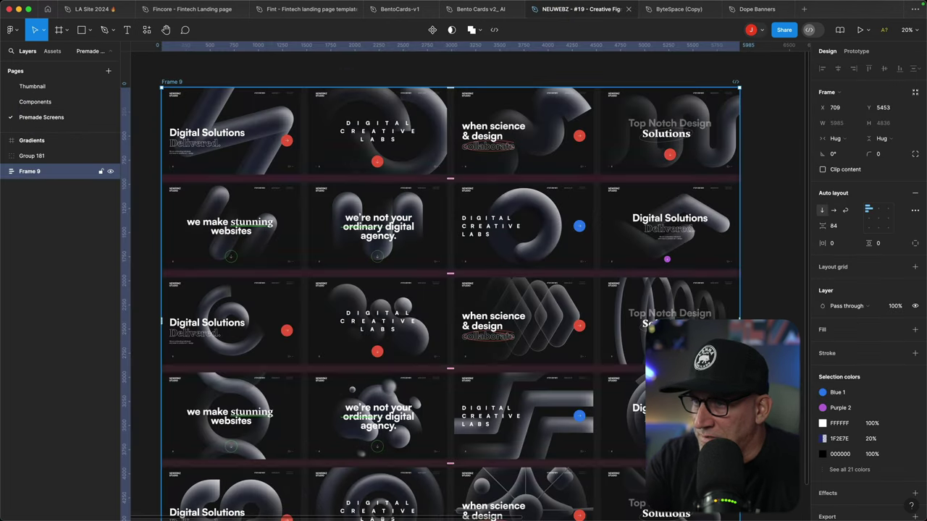
scroll(536, 288, "down", 2)
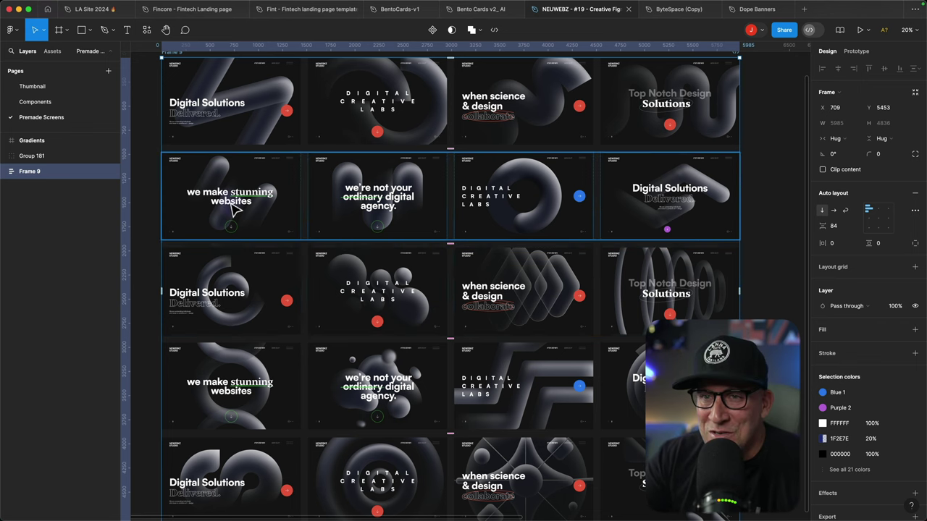
left_click(29, 104)
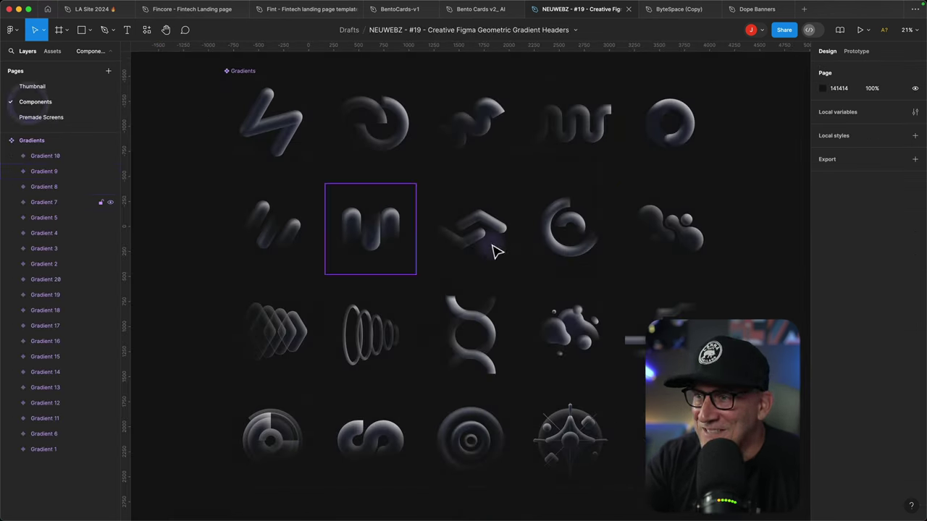
scroll(507, 275, "down", 1)
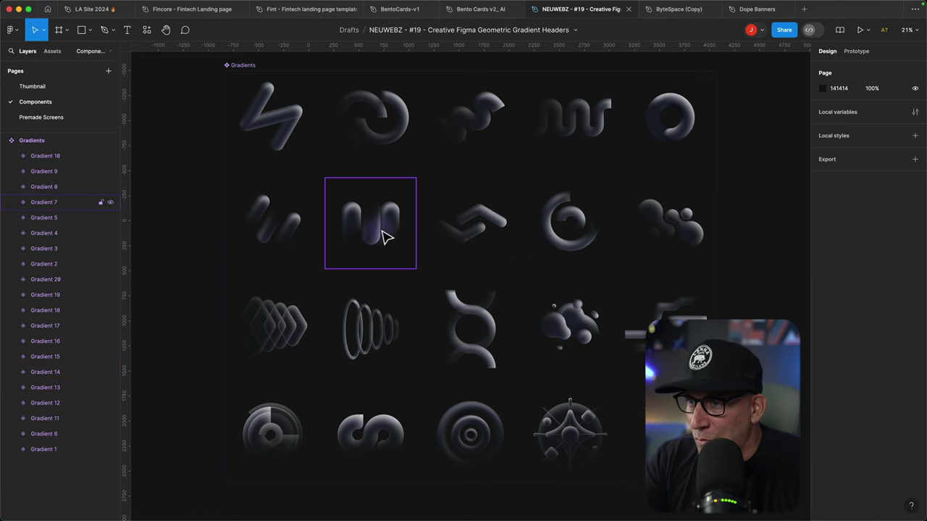
left_click(383, 234)
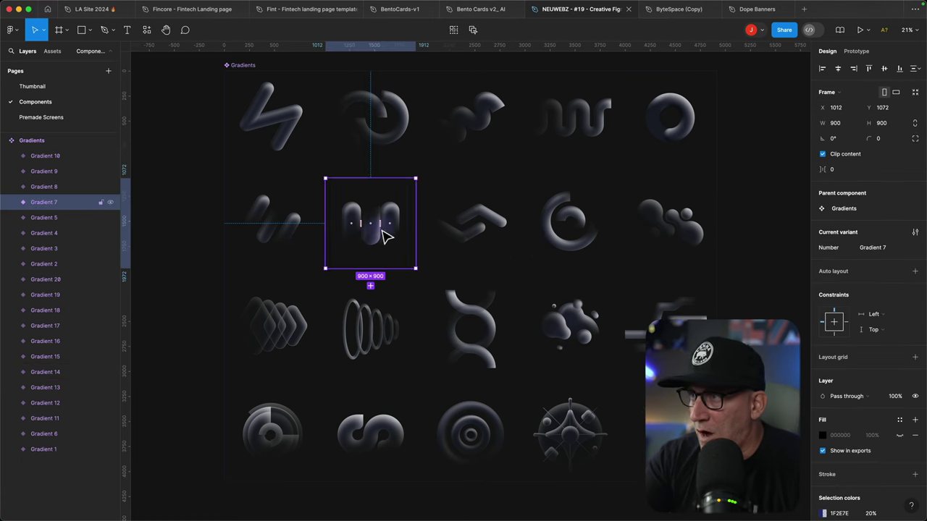
left_click(751, 10)
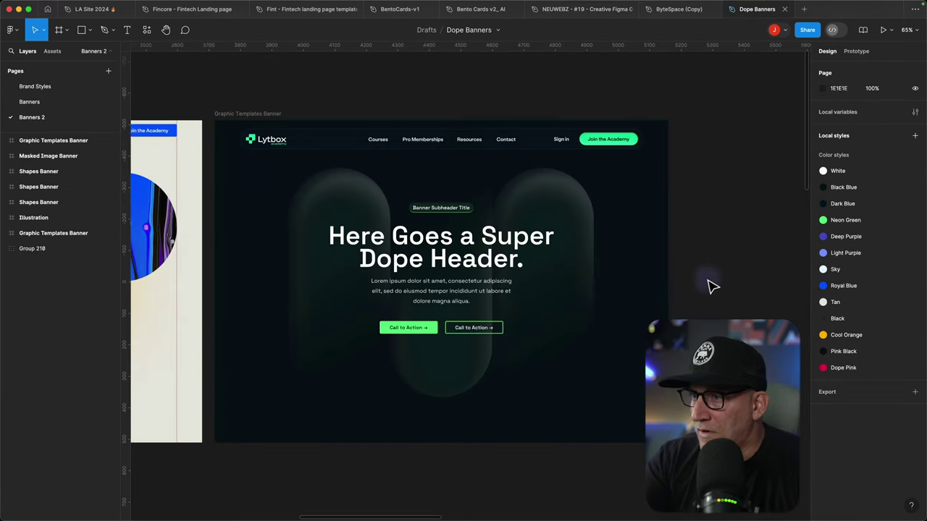
- Paste the copied Gradients shape on the Banners page and move it beside the banner
left_click(40, 104)
scroll(482, 258, "right", 6)
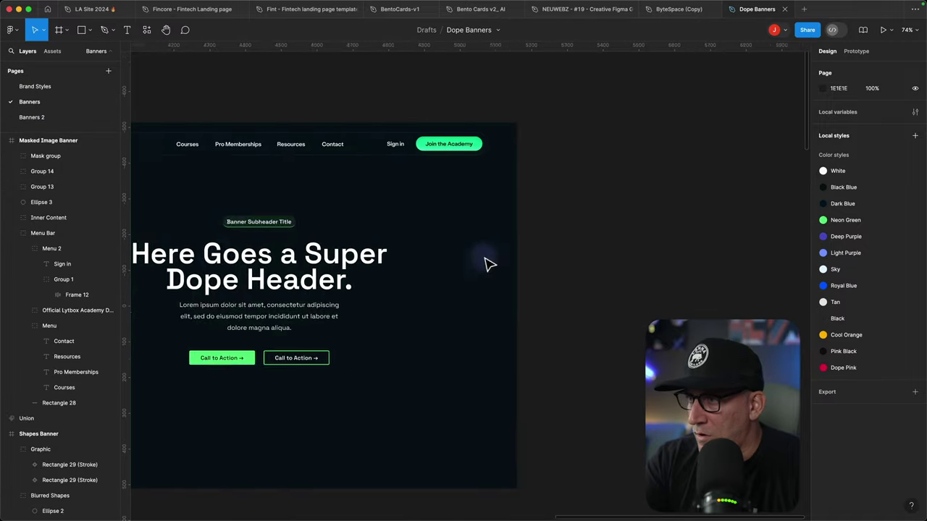
right_click(425, 228)
left_click(453, 233)
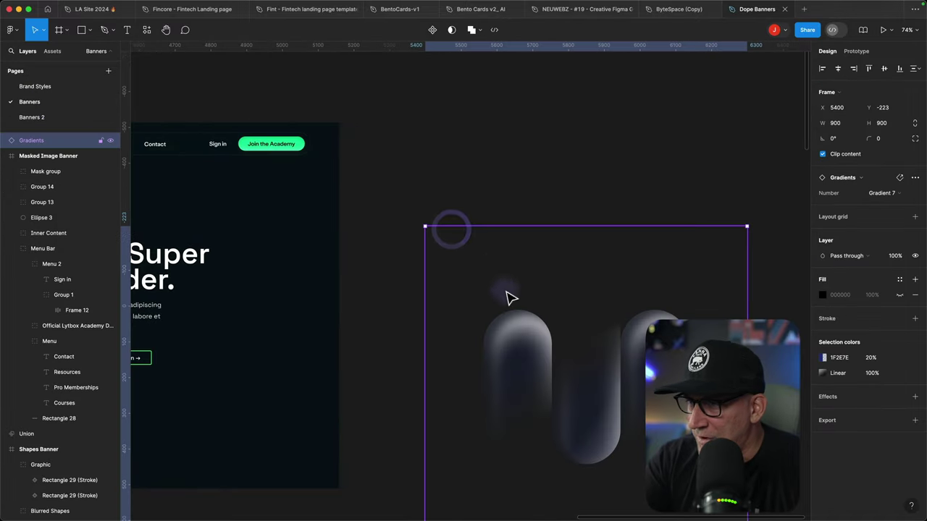
left_click_drag(507, 325, 482, 216)
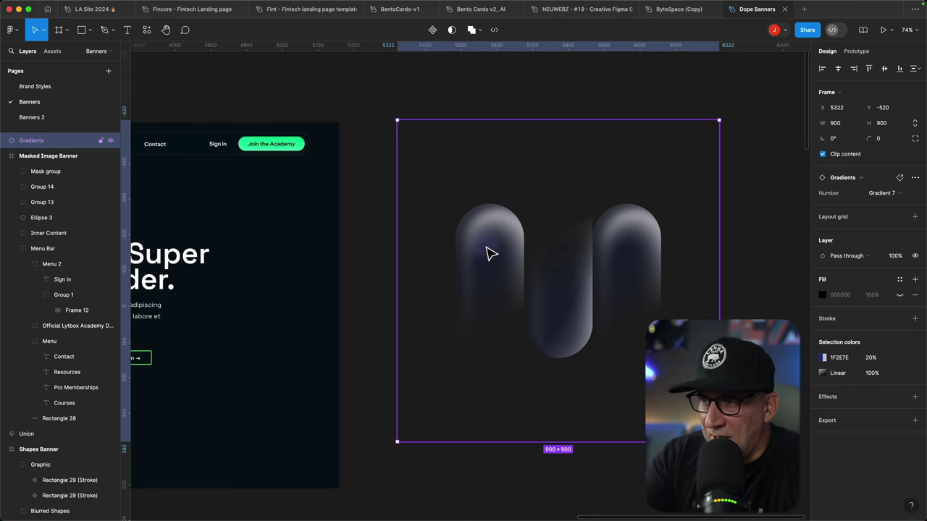
- Detach the Gradients instance, pull Group 193 out of it, and delete the empty frame
right_click(487, 247)
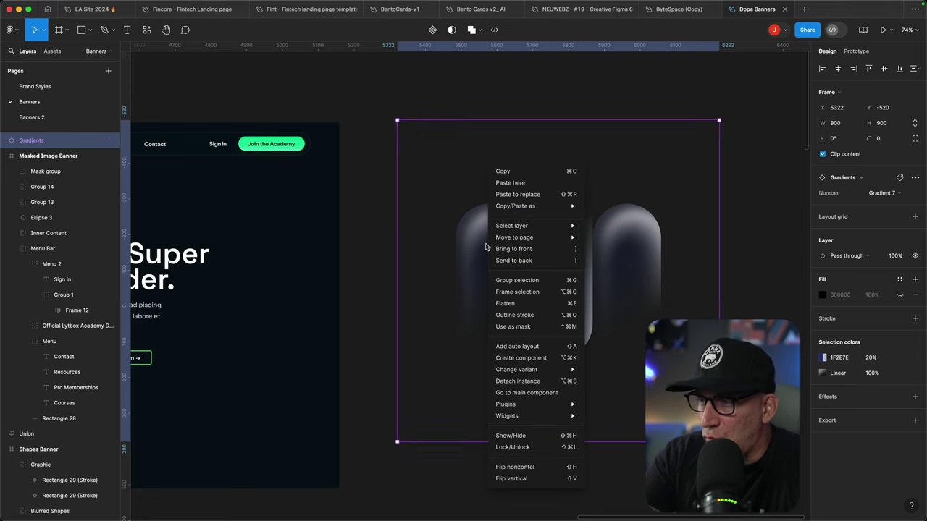
left_click(521, 380)
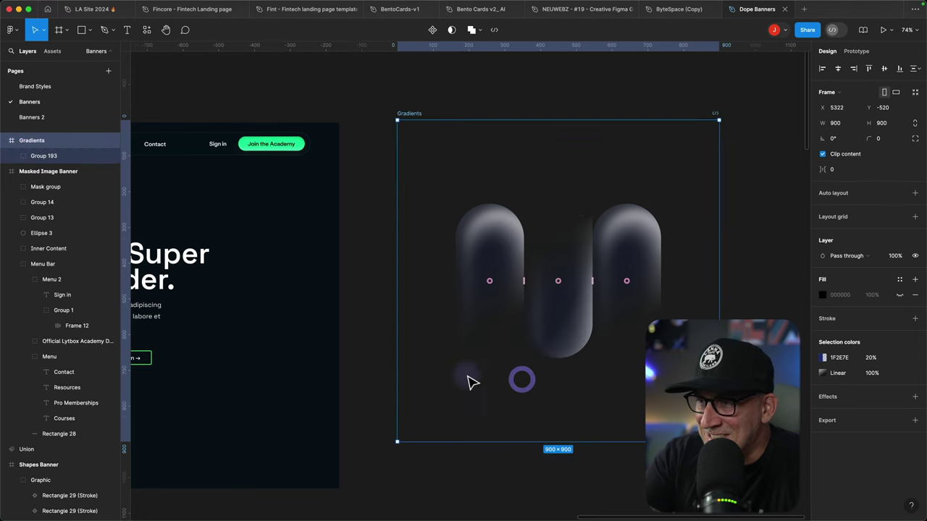
left_click(41, 155)
key("Escape")
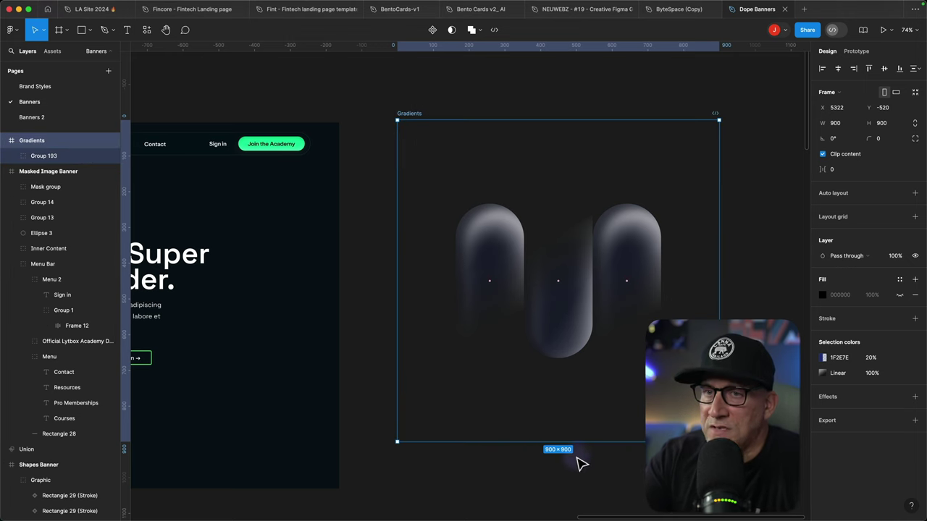
left_click(42, 156)
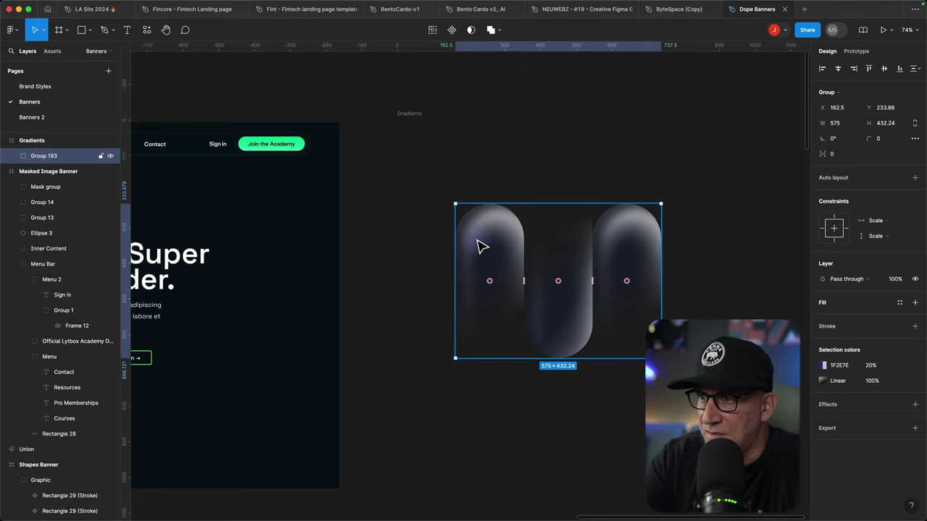
left_click_drag(39, 155, 36, 136)
left_click(32, 153)
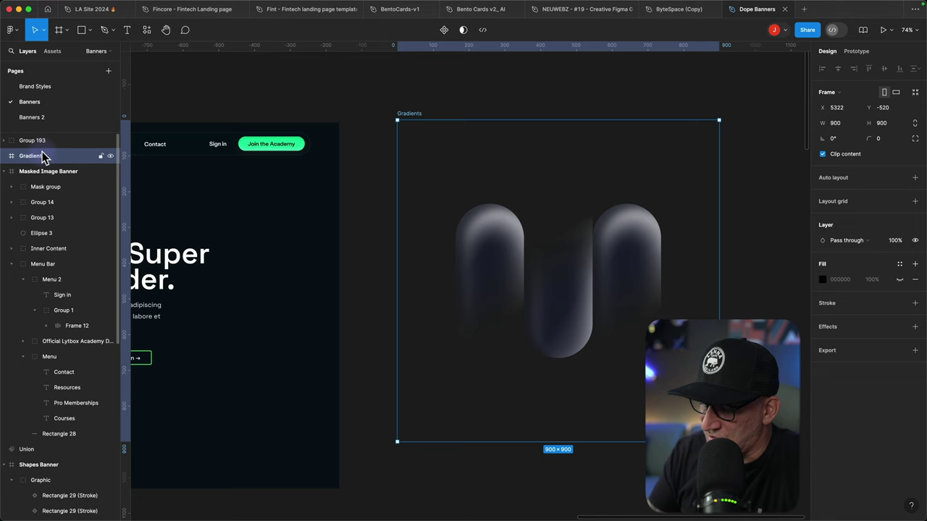
key("Delete")
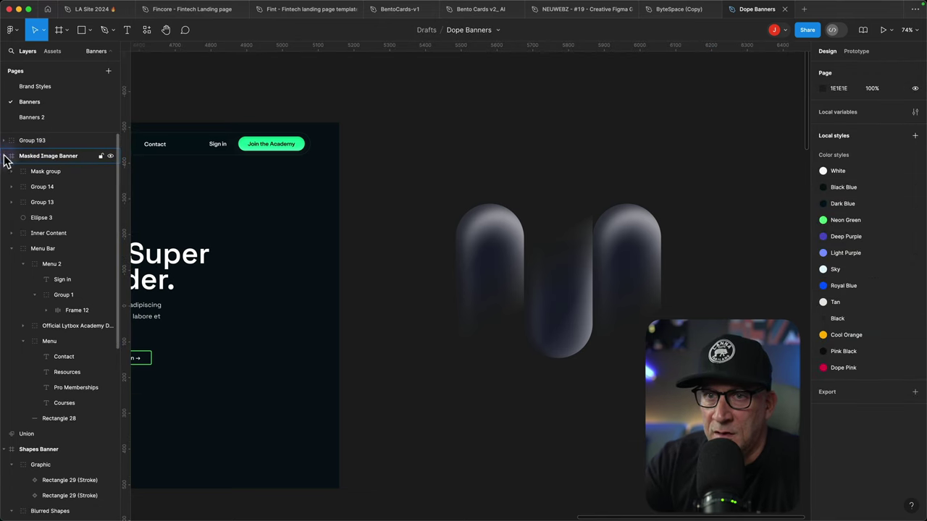
- Replace Group 193's 1F2E7E colour with the Join the Academy green 19F3A5 at 10% opacity
left_click(11, 155)
left_click(611, 282)
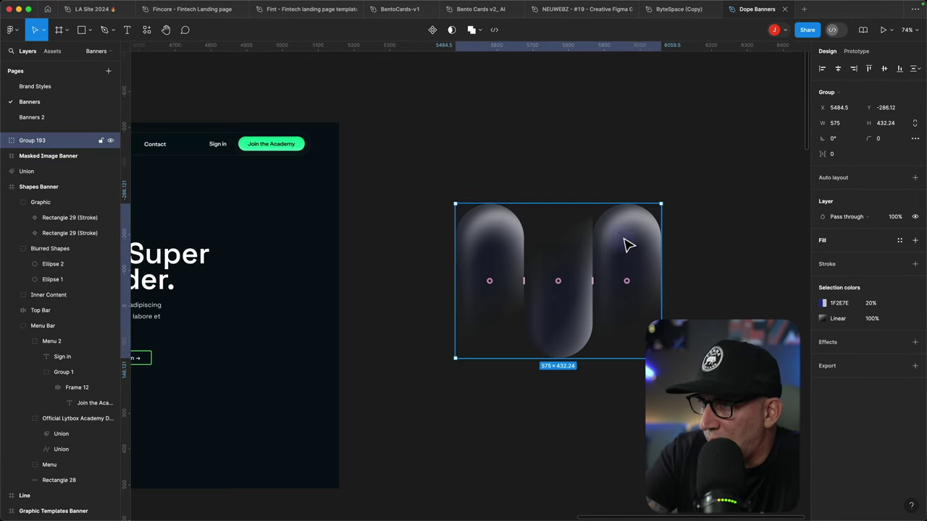
left_click(825, 304)
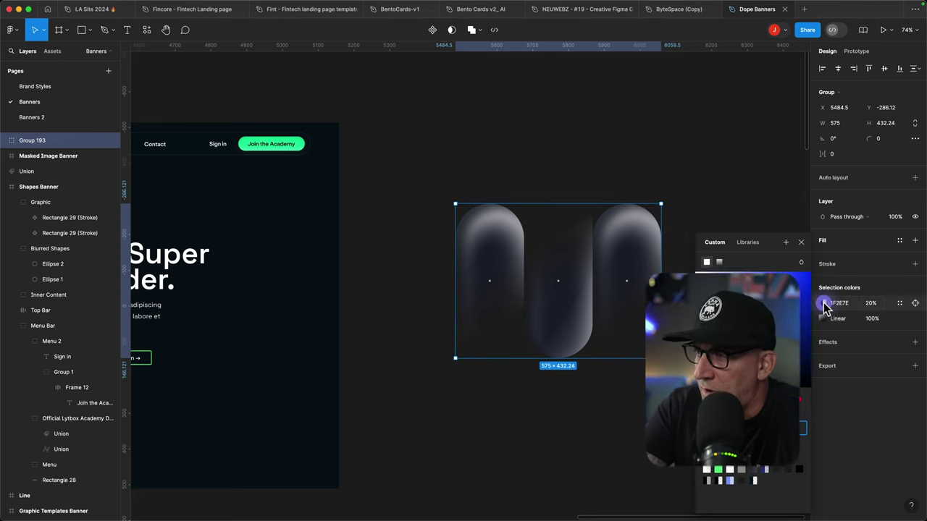
left_click(760, 428)
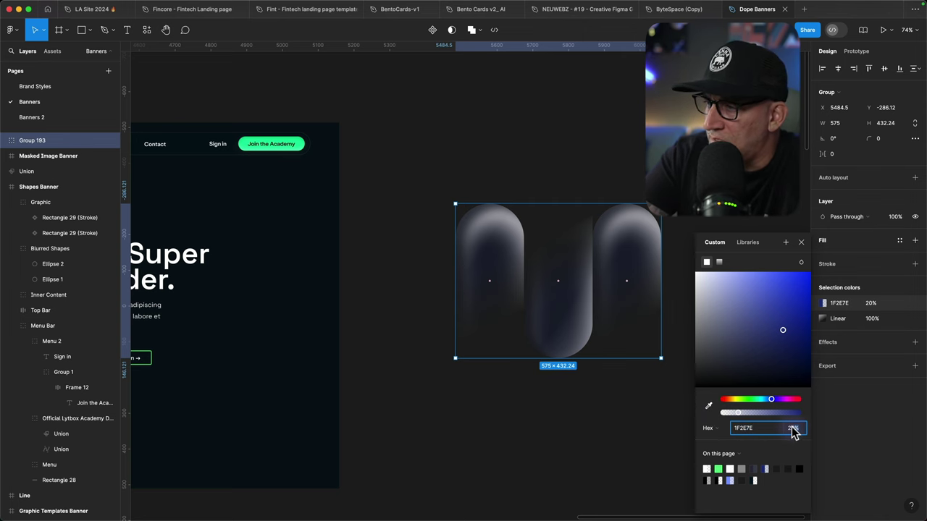
left_click(708, 405)
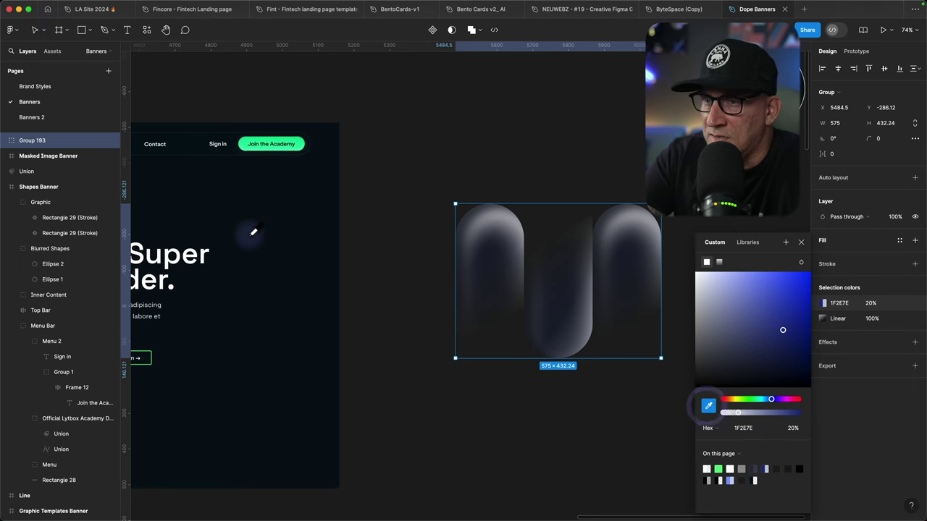
left_click(246, 143)
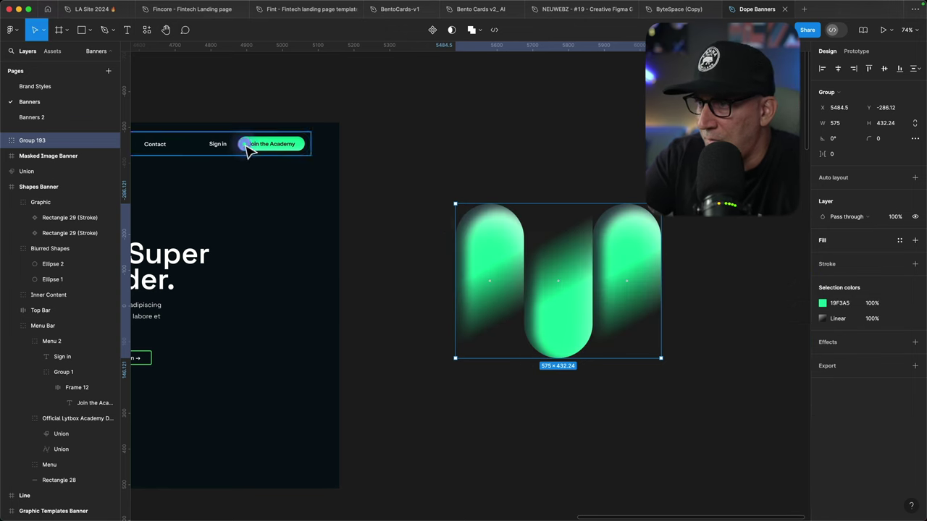
left_click(822, 302)
left_click_drag(797, 413, 730, 404)
- Place Group 193 behind the banner text, enlarged to about 986×741, centred, at 50% opacity
left_click(540, 422)
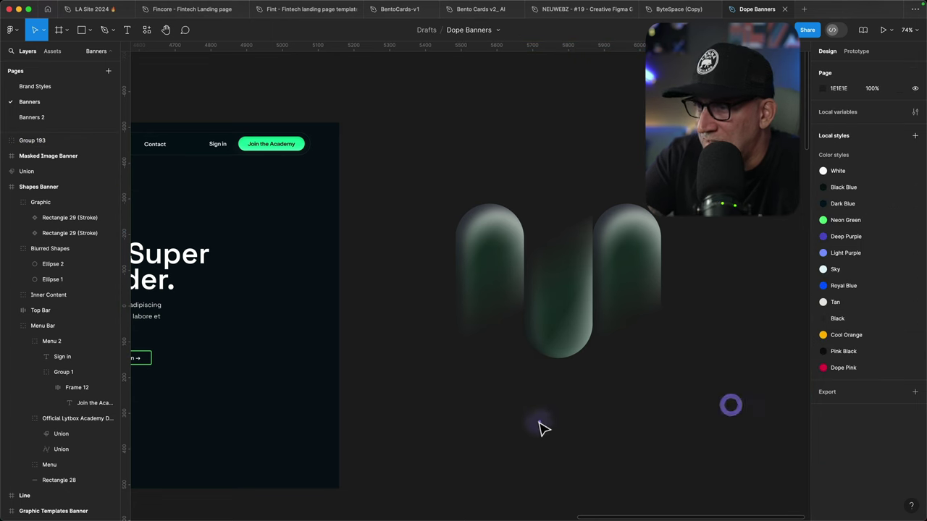
left_click_drag(534, 326, 203, 352)
scroll(203, 352, "left", 5)
left_click_drag(509, 342, 374, 321)
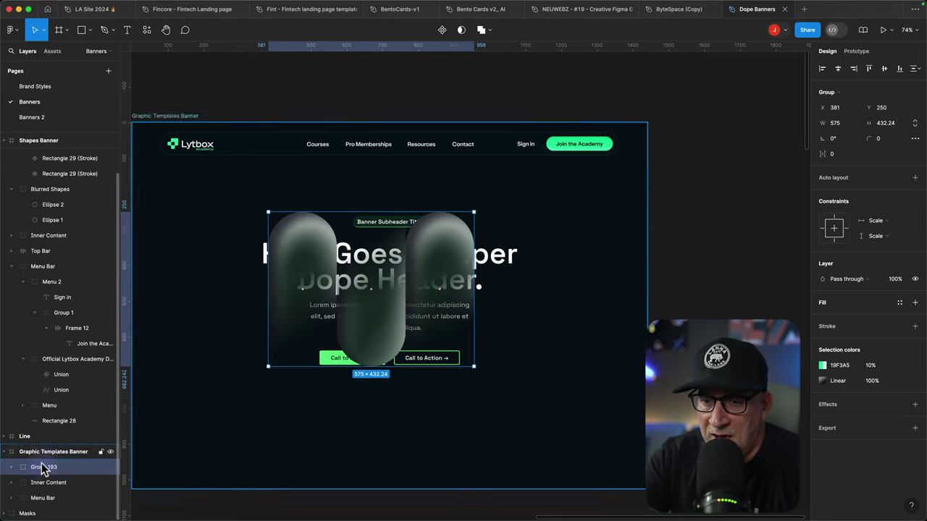
left_click_drag(41, 468, 37, 503)
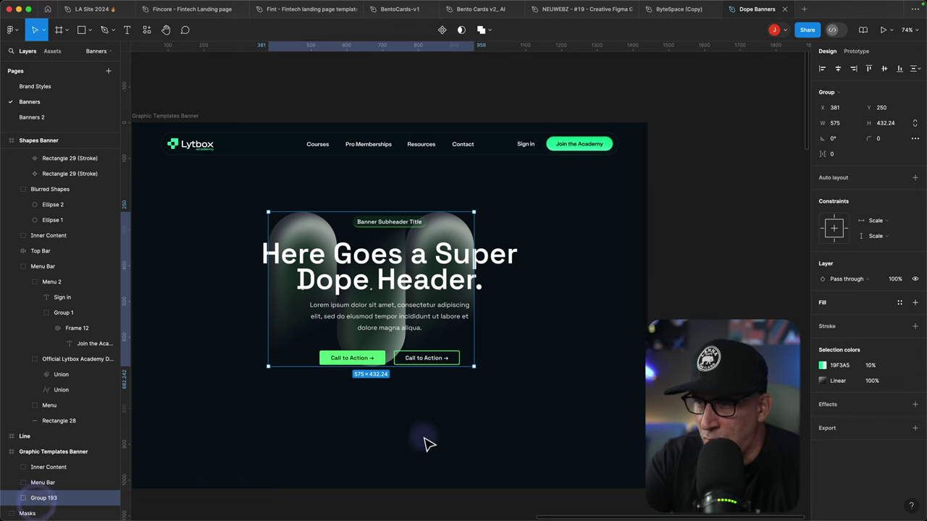
left_click_drag(397, 369, 369, 430)
left_click(452, 385)
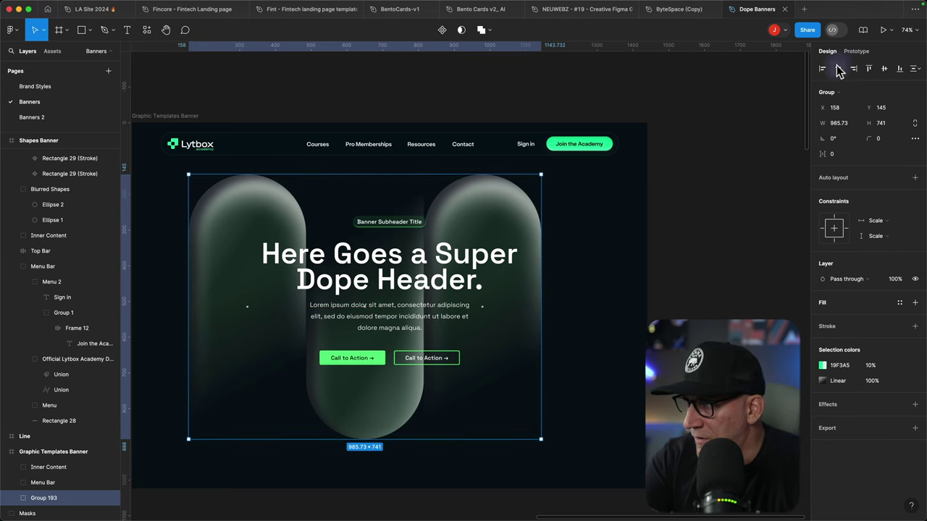
left_click(838, 69)
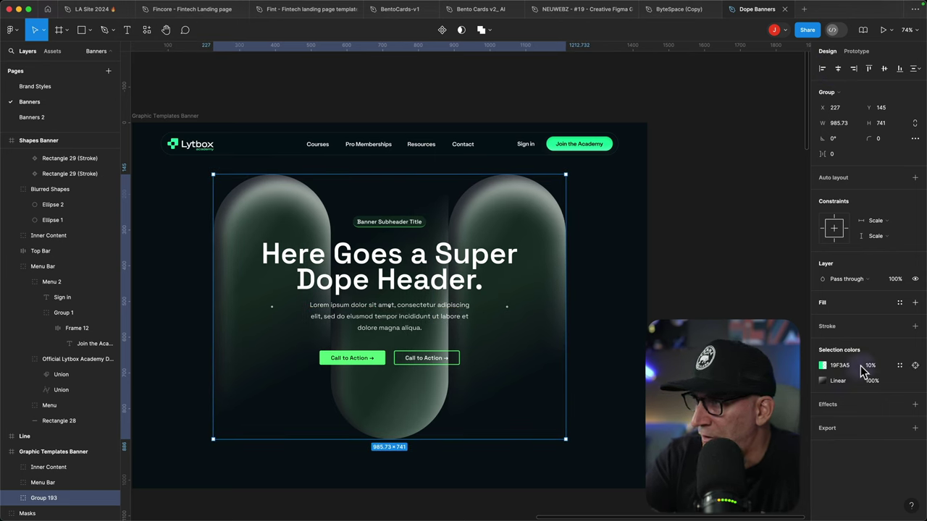
left_click(895, 278)
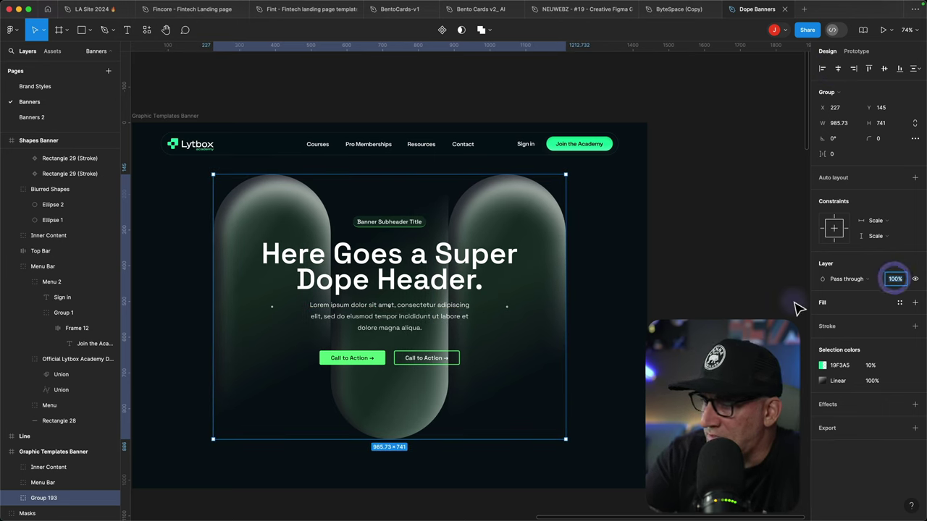
key("Down")
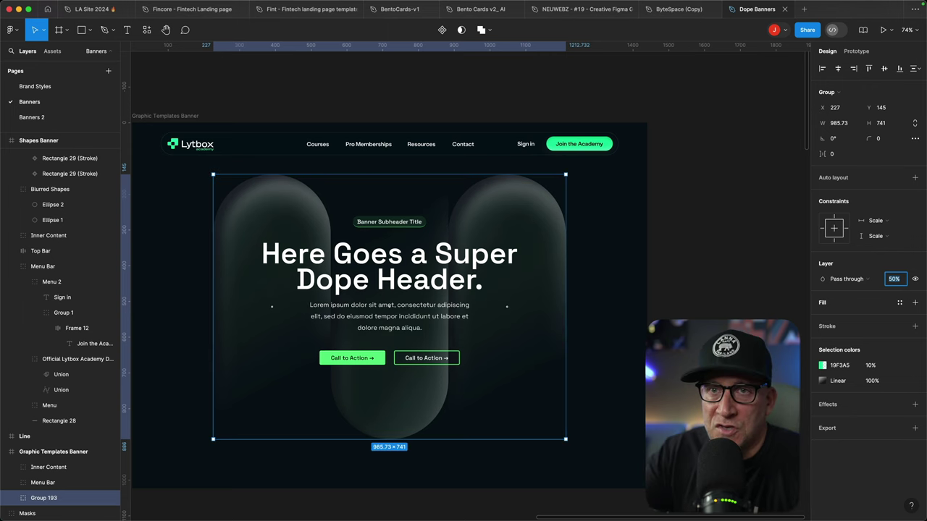
left_click(627, 290)
- Duplicate the Graphic Templates Banner and delete Group 193 from the copy
scroll(620, 307, "left", 1)
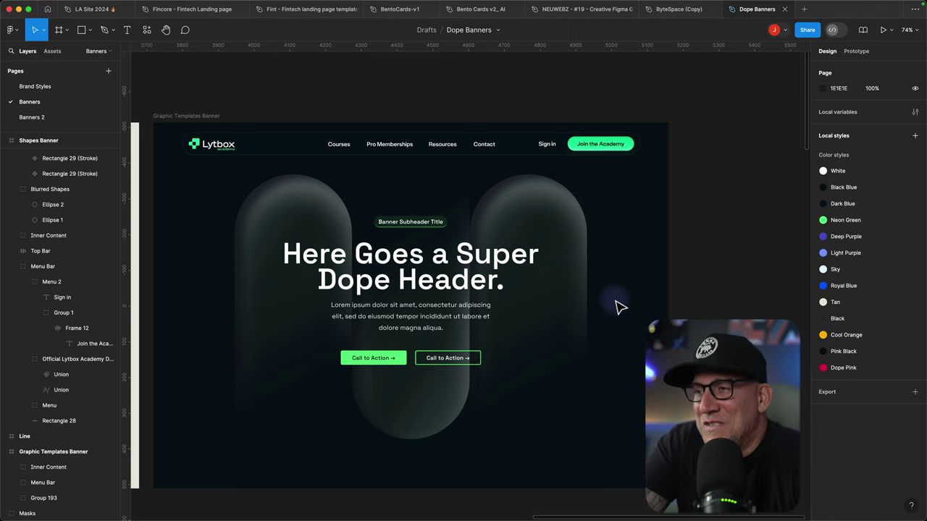
left_click(168, 117)
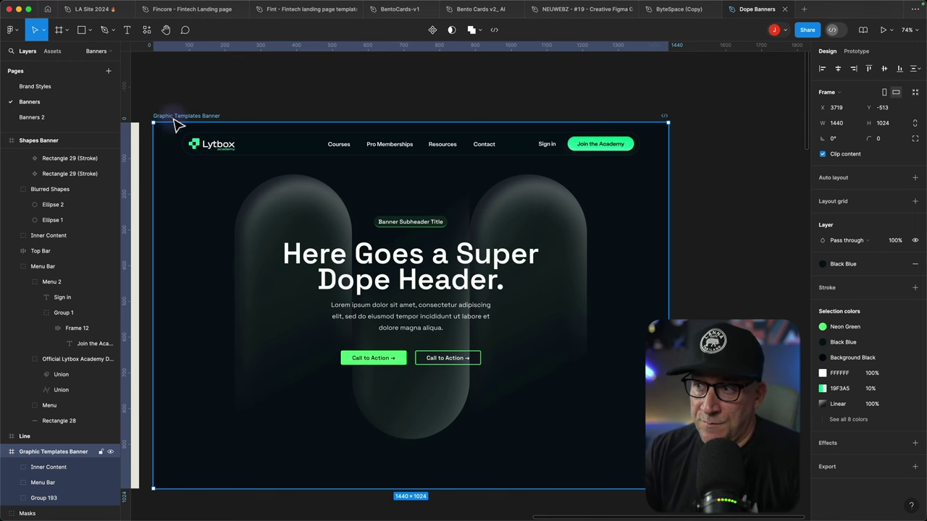
key("super+d")
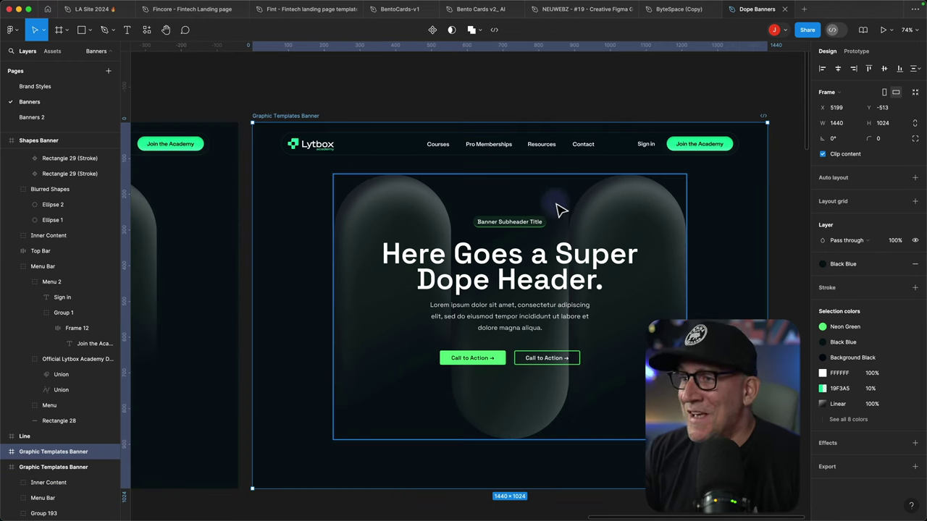
scroll(555, 207, "left", 5)
scroll(507, 203, "right", 3)
left_click(478, 197)
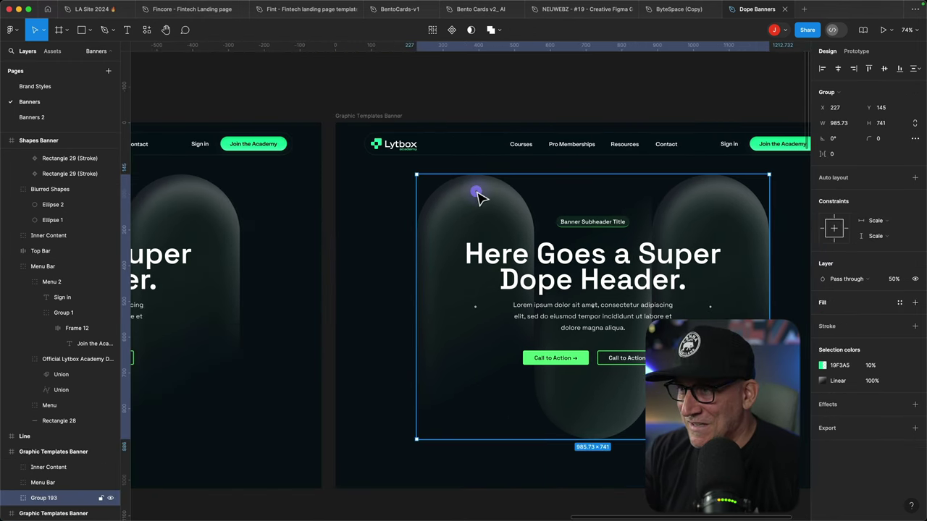
key("Delete")
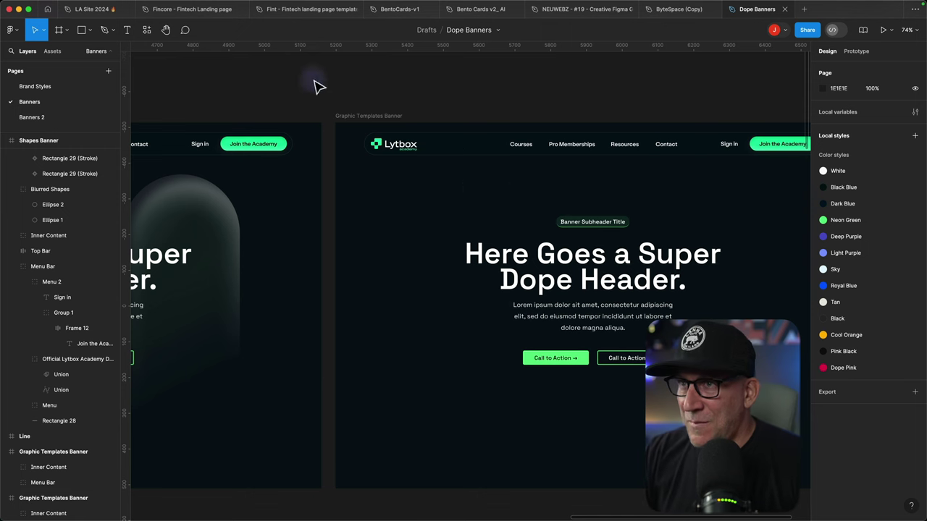
left_click(201, 10)
- Copy the Pattern tile group from the Fint template and return to Dope Banners
left_click(282, 10)
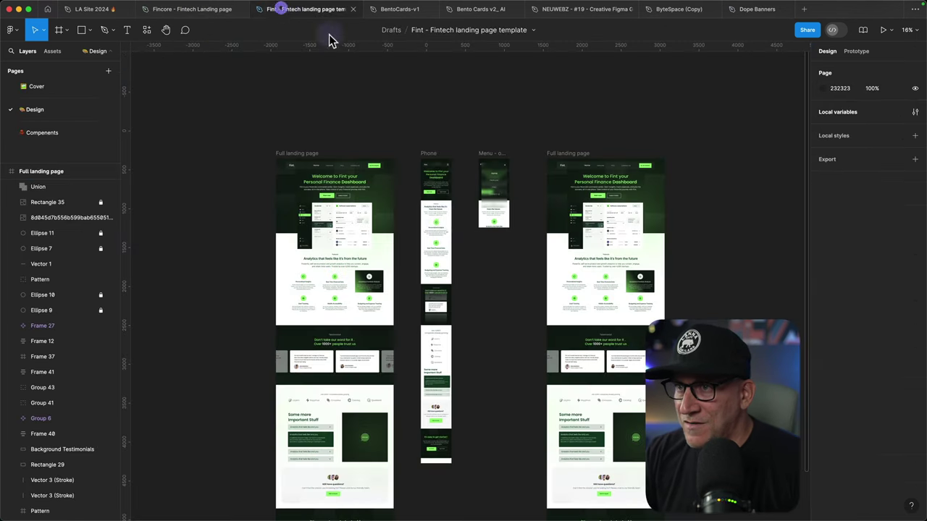
scroll(507, 304, "up", 2)
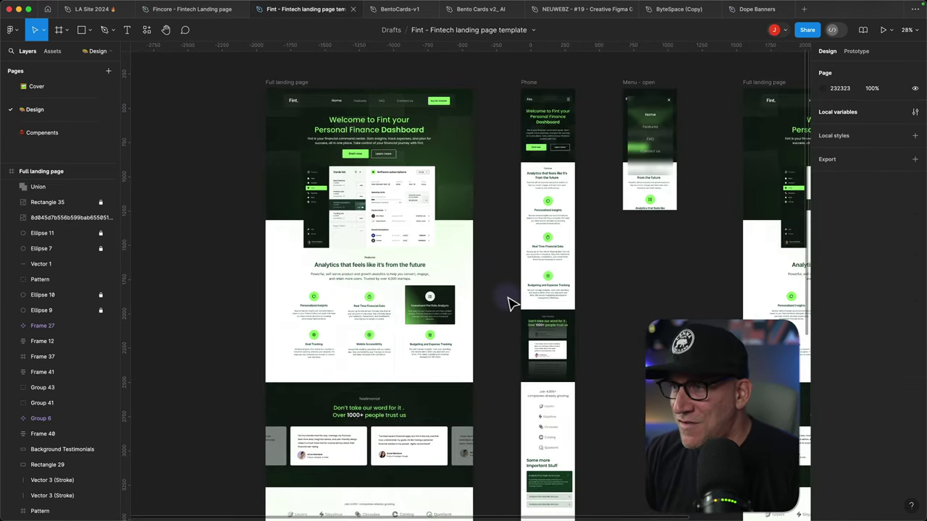
scroll(500, 305, "up", 5)
scroll(500, 370, "up", 6)
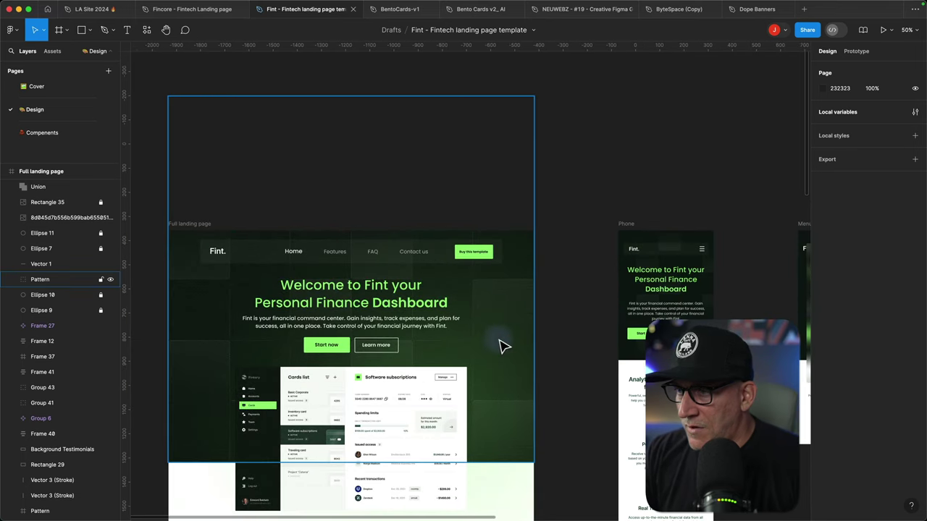
left_click(497, 338)
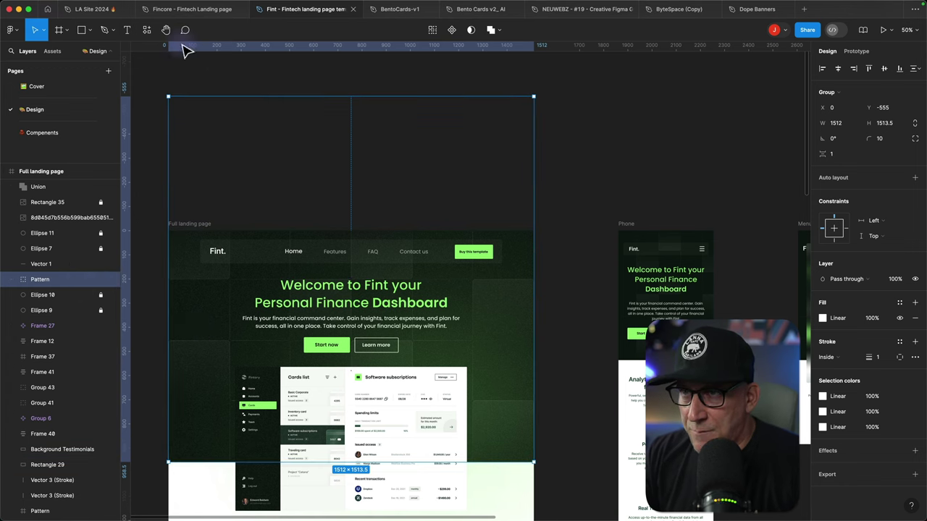
left_click(757, 9)
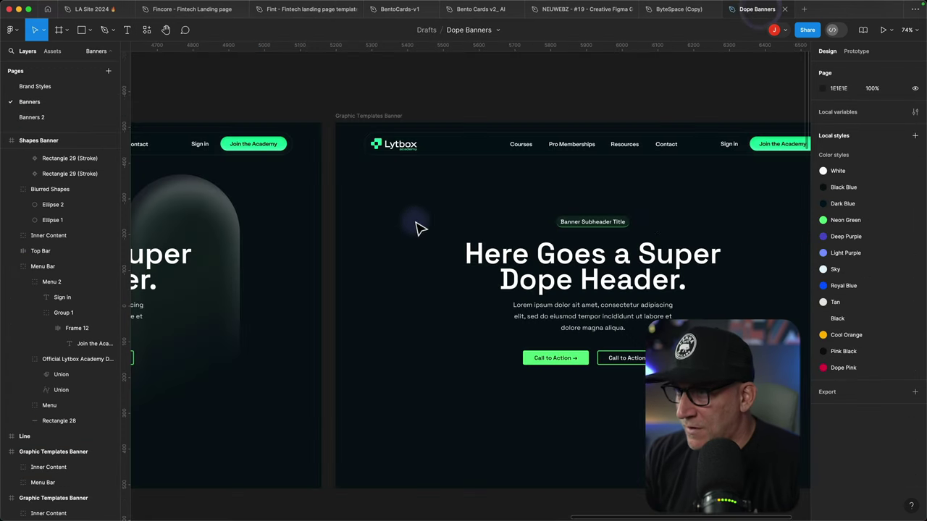
- Paste the Pattern into the banner copy and nest it behind the content below Menu Bar
left_click(364, 117)
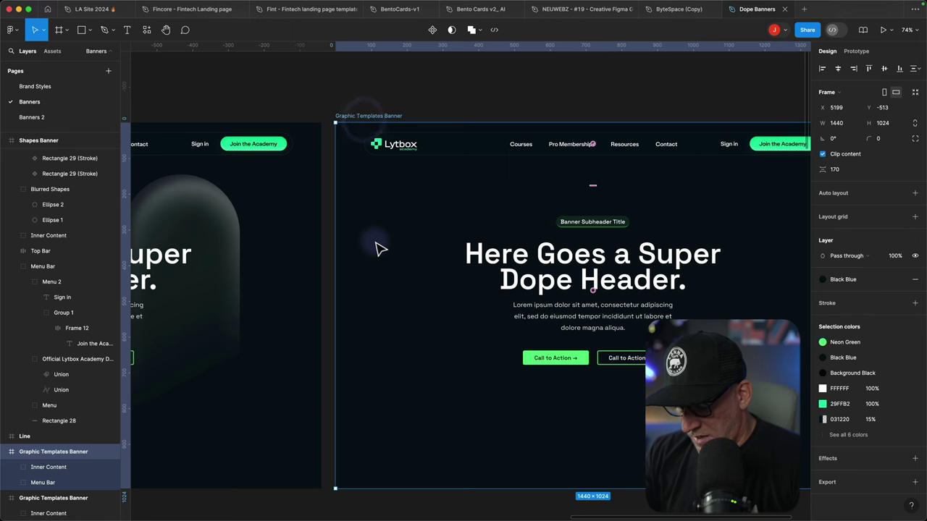
key("super+v")
scroll(413, 294, "down", 2)
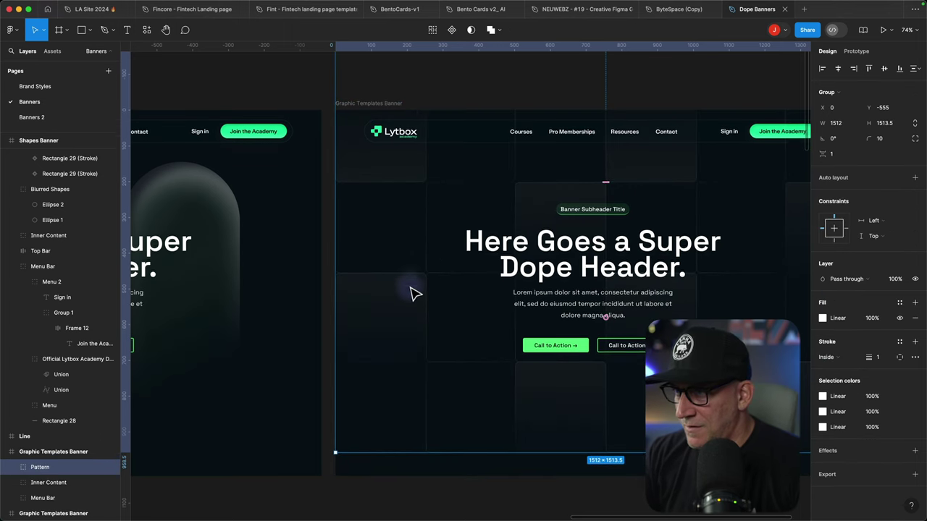
scroll(38, 435, "down", 2)
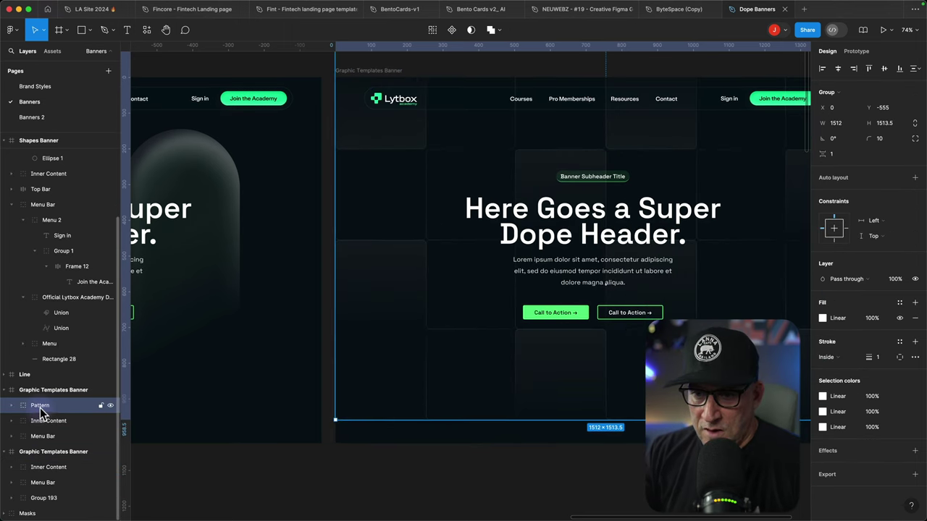
left_click_drag(37, 409, 29, 439)
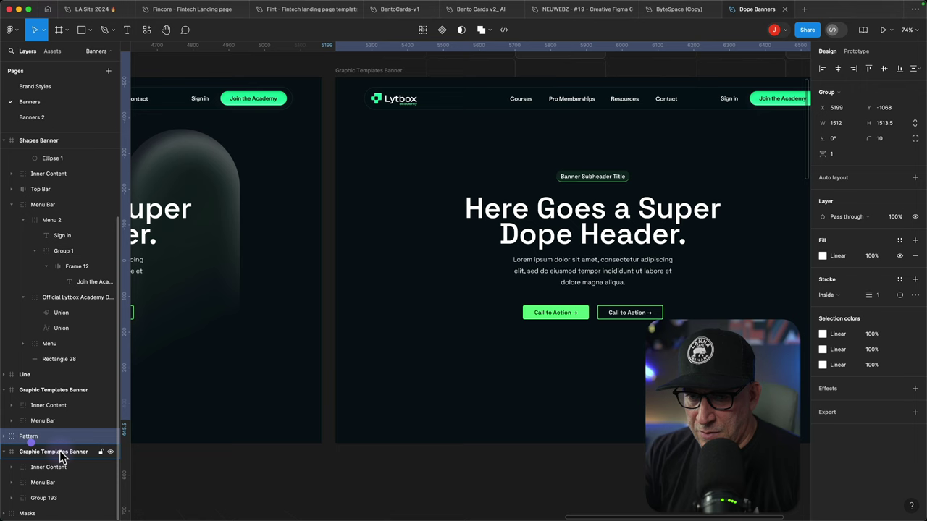
left_click(7, 437)
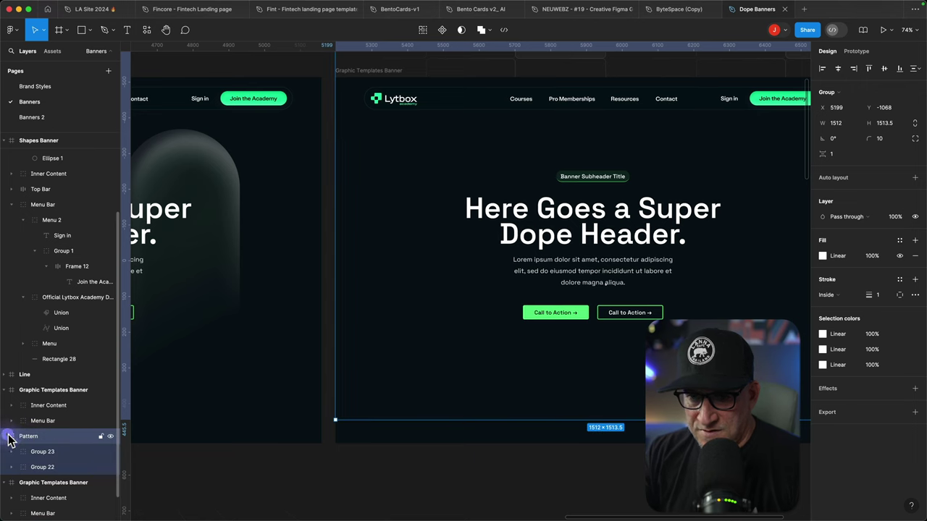
left_click_drag(21, 437, 21, 434)
- Shift the tile grid down slightly and centre it horizontally in the banner
scroll(638, 456, "right", 3)
scroll(639, 457, "right", 2)
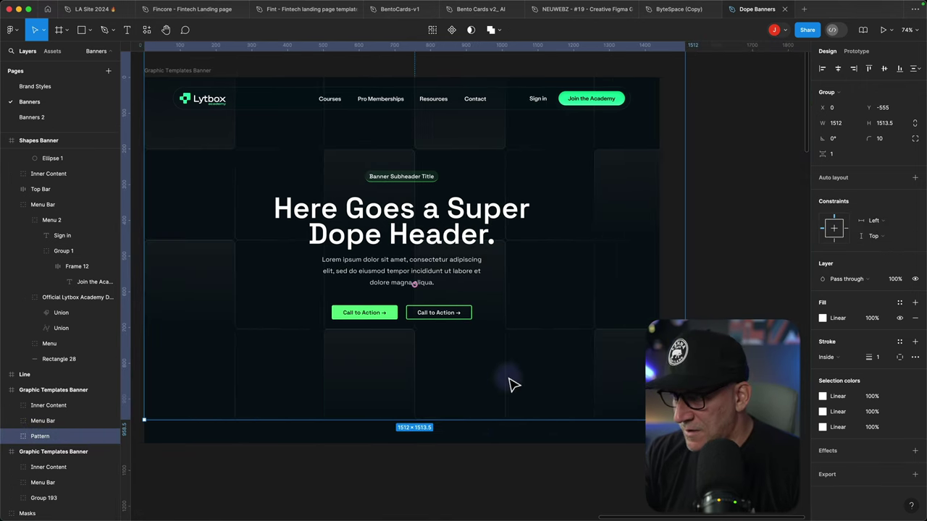
left_click_drag(510, 378, 511, 395)
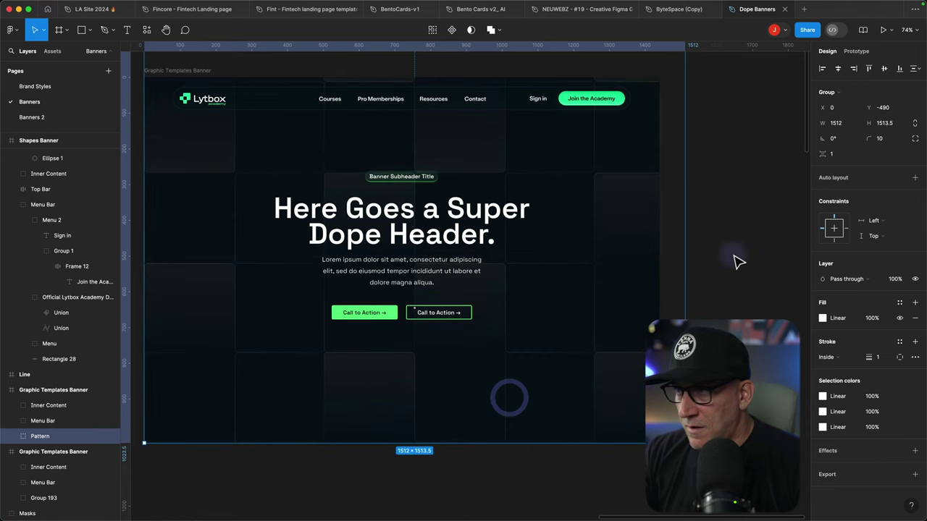
left_click(838, 68)
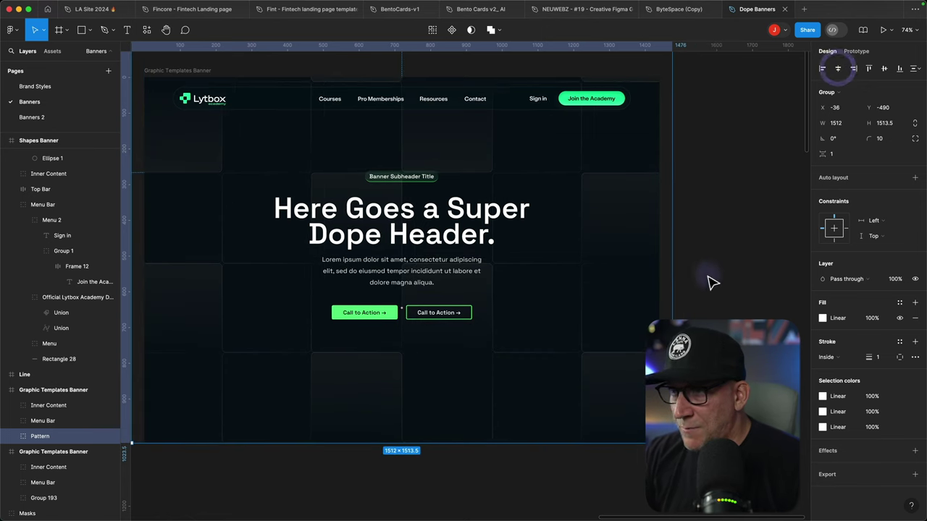
scroll(707, 290, "left", 2)
left_click(476, 491)
scroll(475, 491, "up", 1)
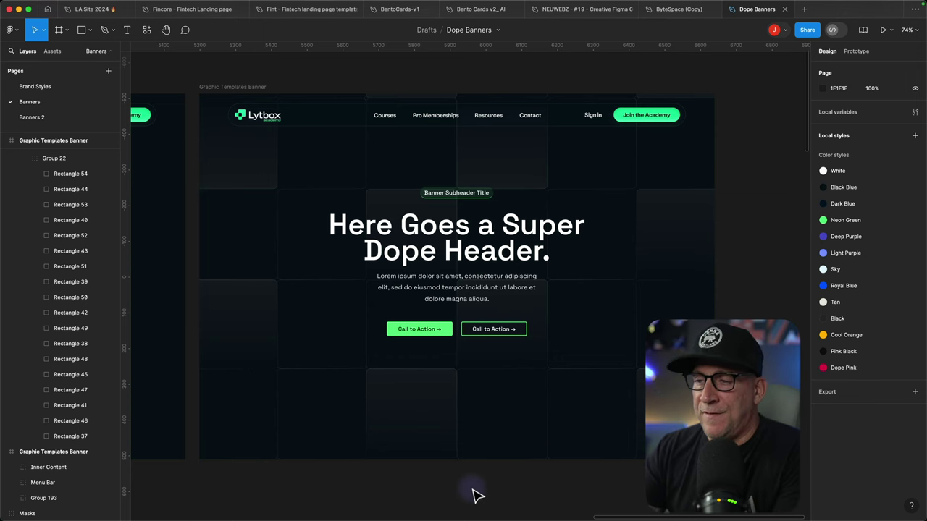
- Select six Pattern tiles spread across the banner's grid
left_click(408, 424)
left_click(256, 332, "shift")
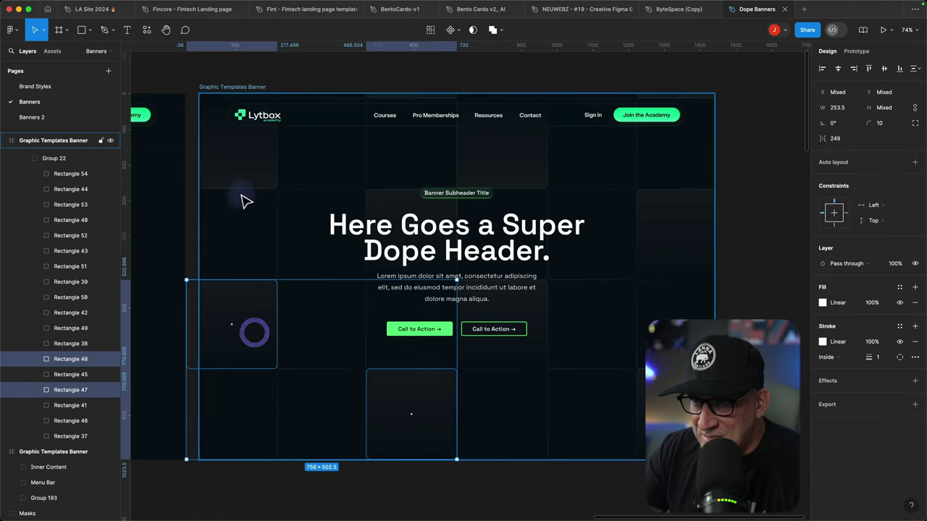
left_click(688, 344, "shift")
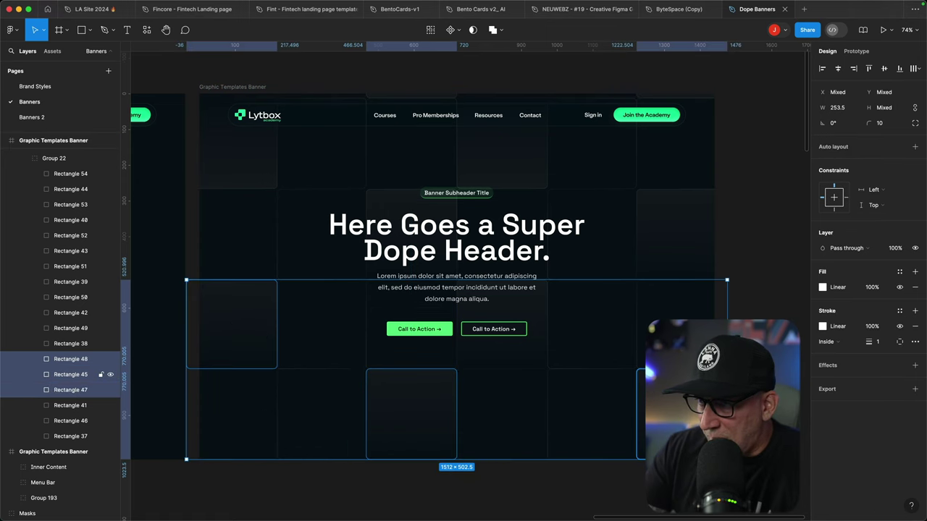
left_click(544, 313, "shift")
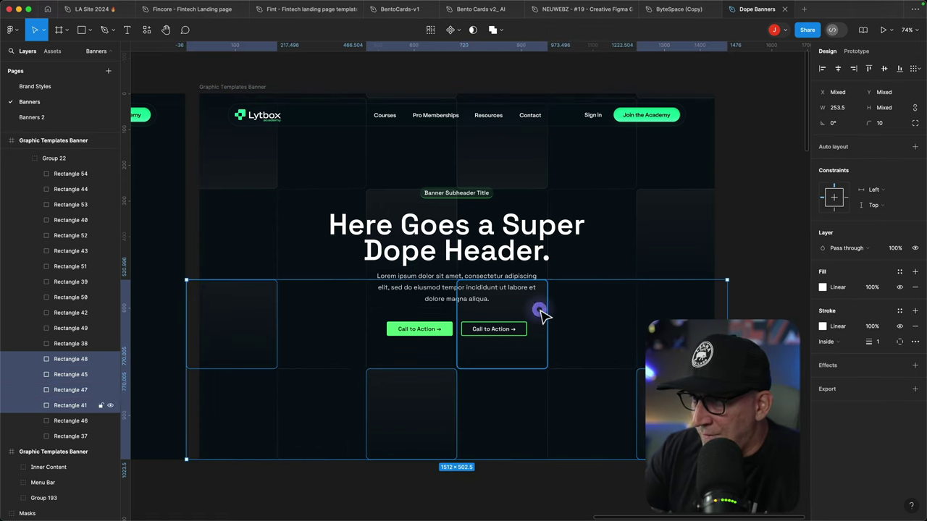
left_click(654, 227, "shift")
left_click(395, 208, "shift")
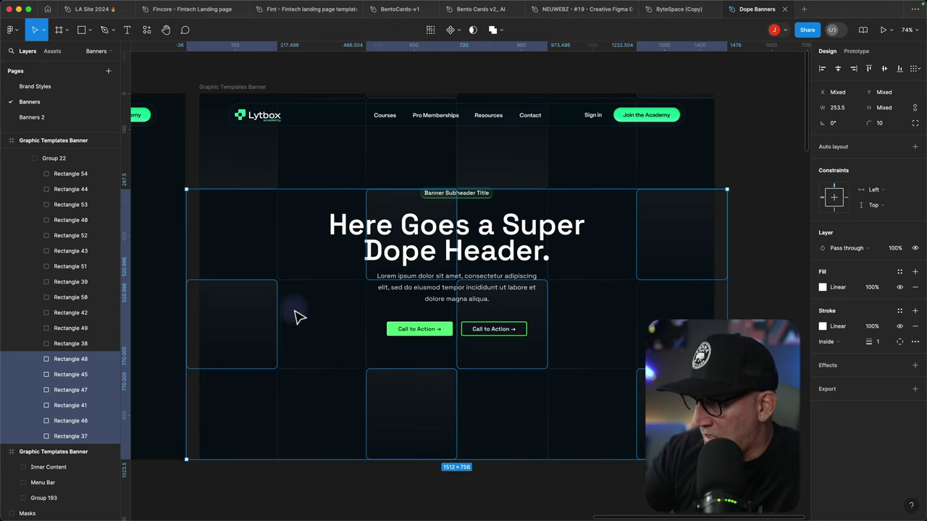
- Set the tiles' gradient end stop to the button green 5CFF85 at 30% opacity
left_click(821, 288)
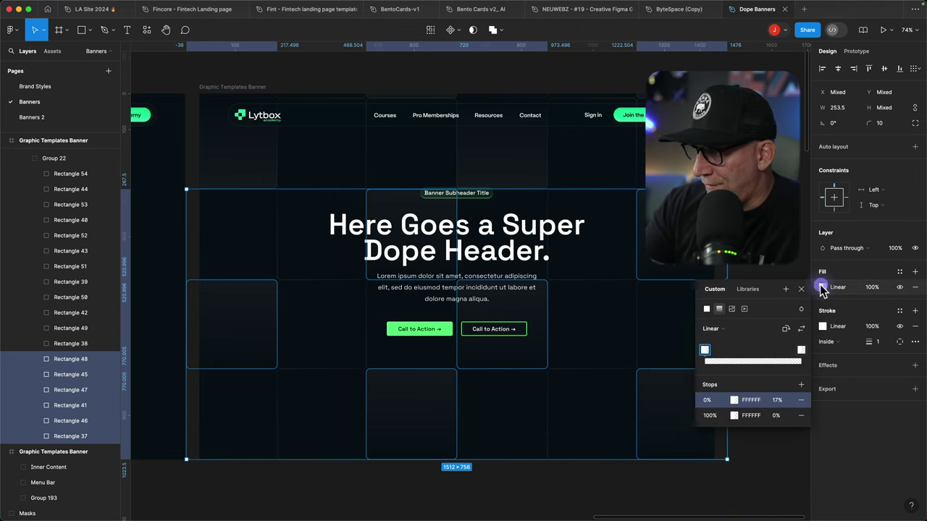
left_click(734, 416)
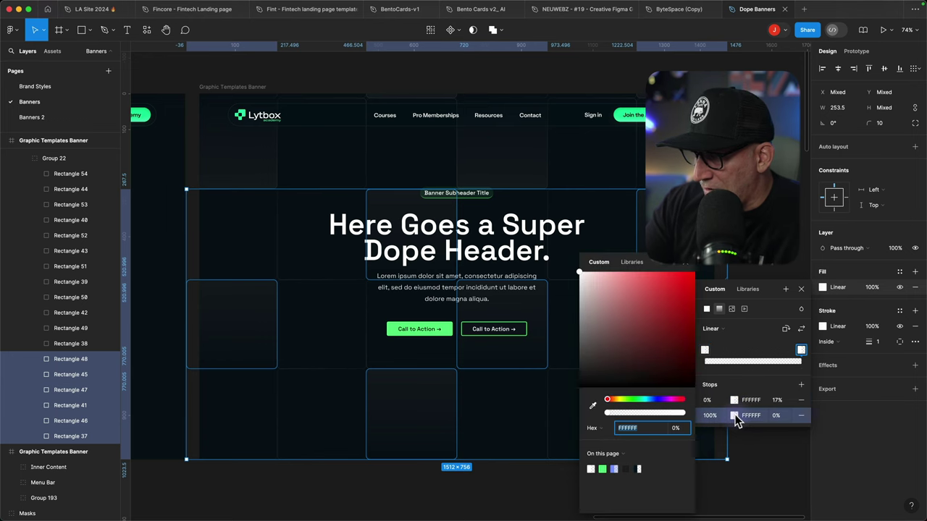
left_click(593, 406)
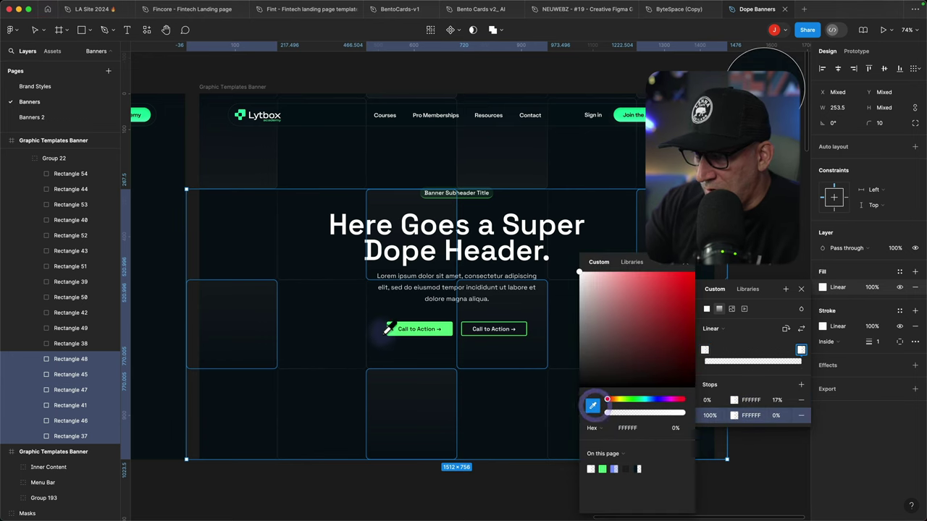
left_click(391, 329)
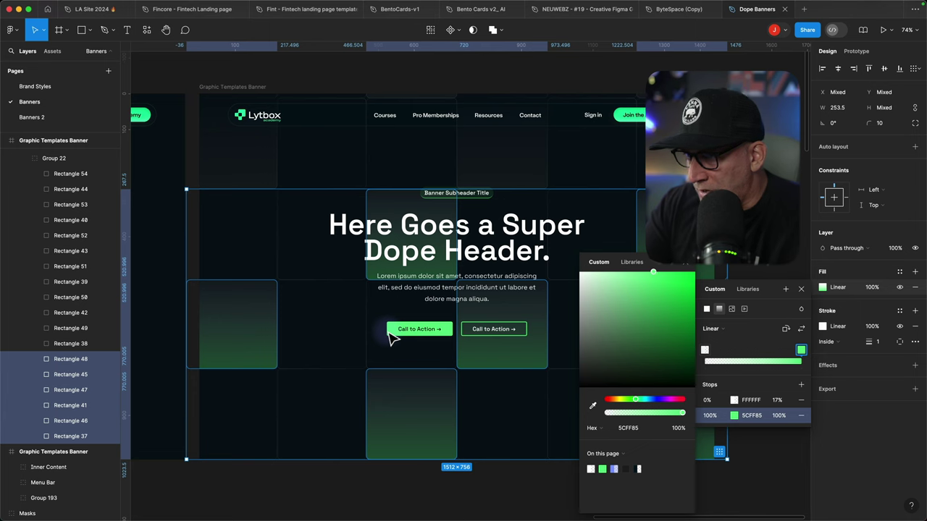
left_click_drag(684, 415, 652, 418)
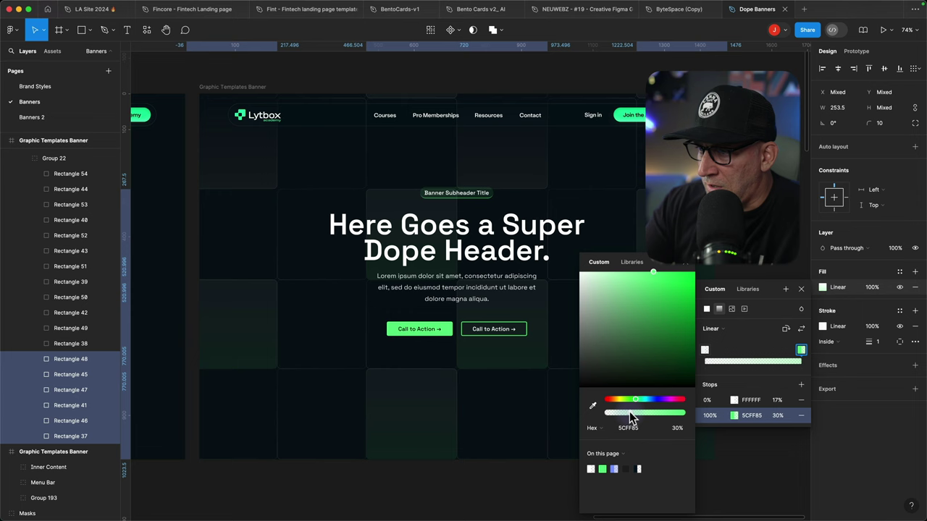
- Duplicate the Shapes Banner frame
left_click(405, 505)
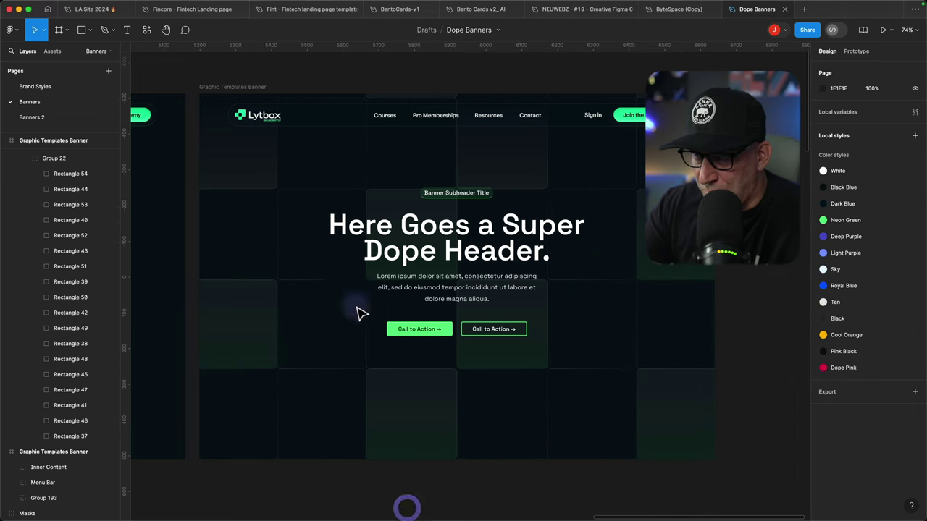
scroll(358, 315, "up", 1)
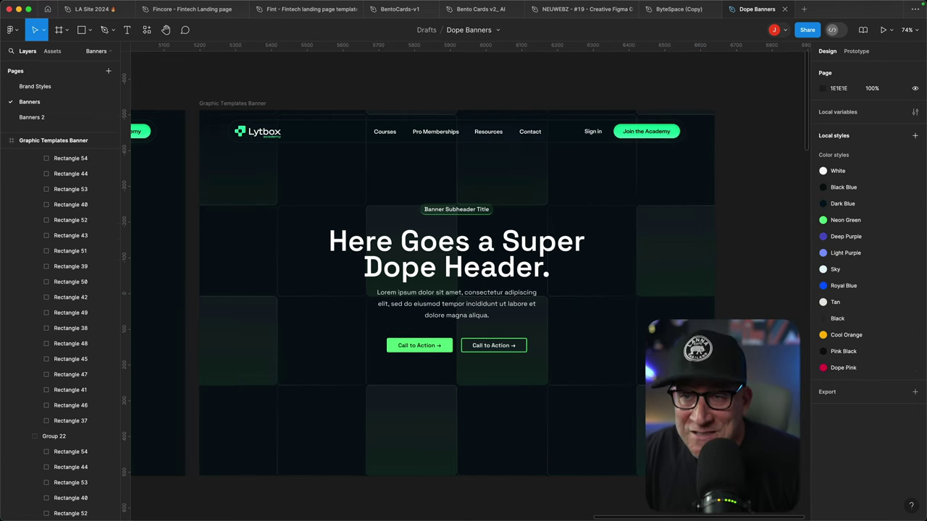
scroll(463, 290, "down", 5)
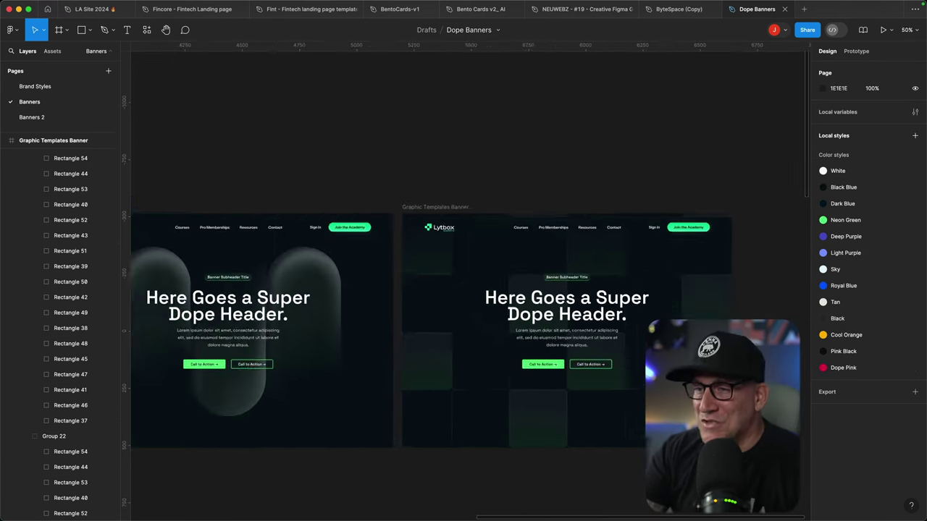
scroll(536, 427, "left", 10)
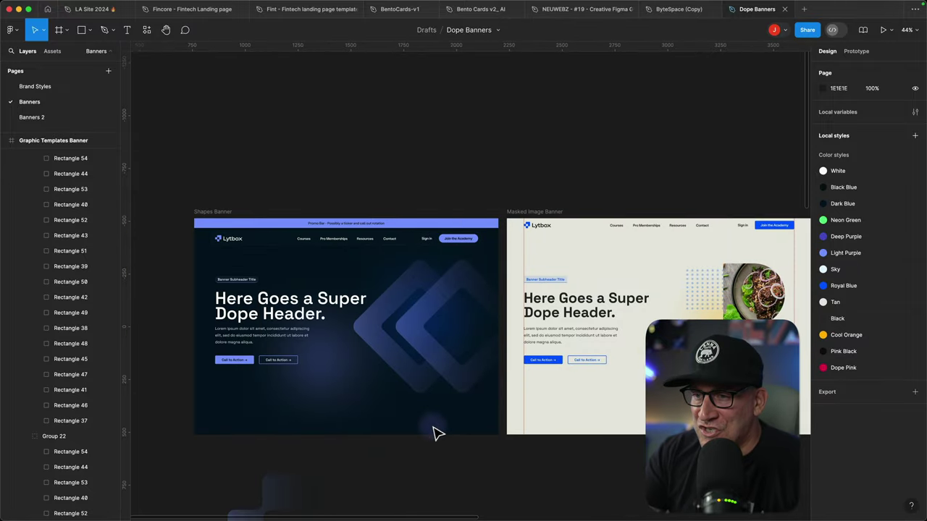
scroll(246, 187, "down", 1)
left_click(204, 202)
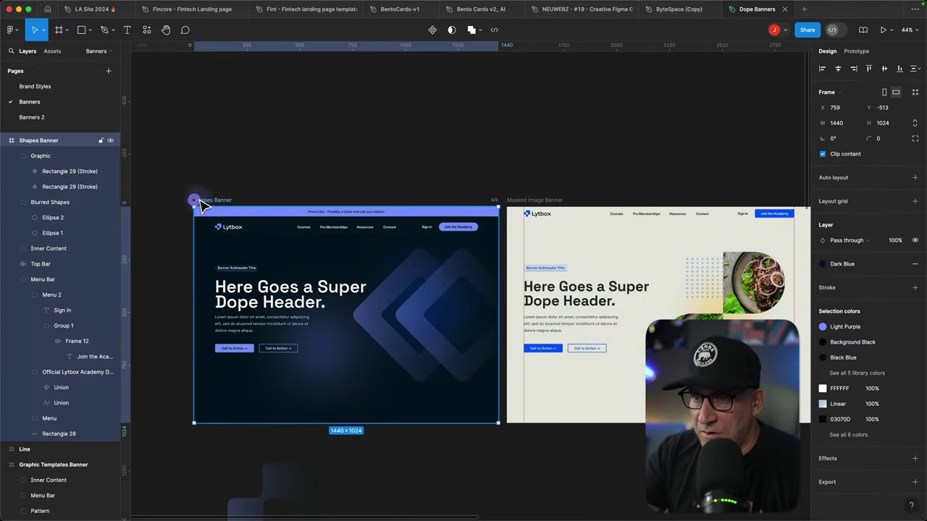
key("super+d")
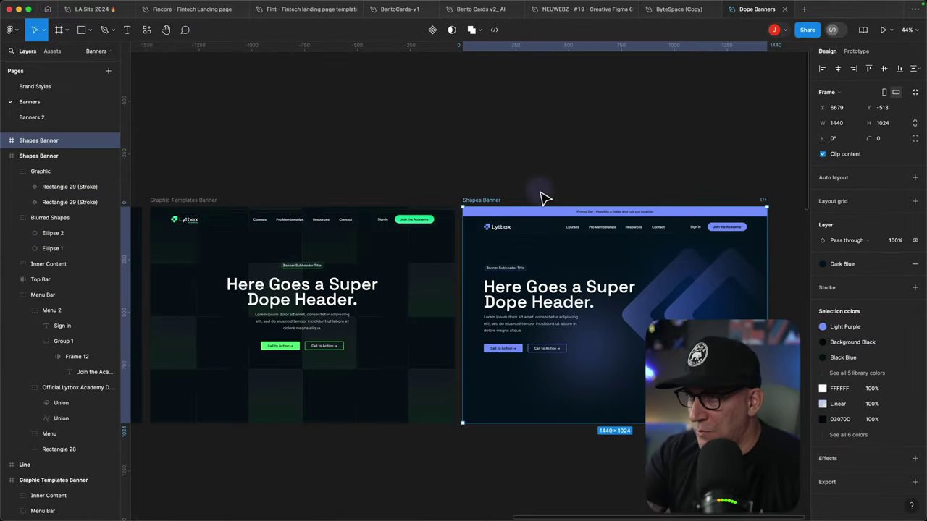
- Delete the header text, menu bar and blue promo bar from the Shapes Banner copy
scroll(493, 232, "right", 3)
left_click(331, 284)
key("Delete")
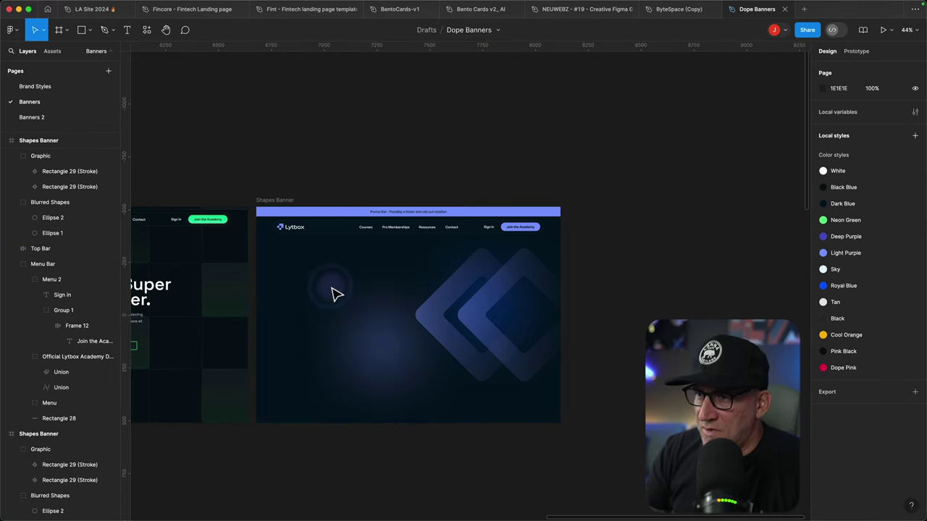
left_click(424, 229)
key("Delete")
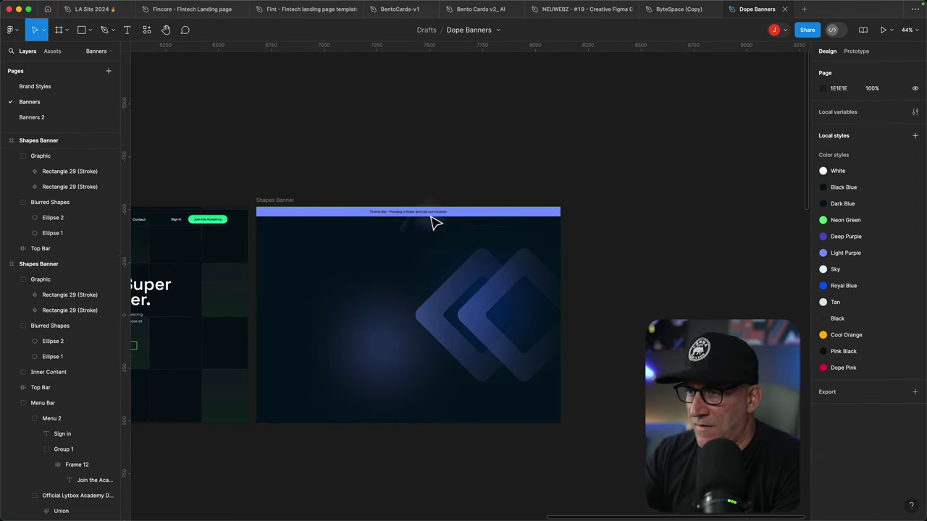
left_click(433, 217)
key("Delete")
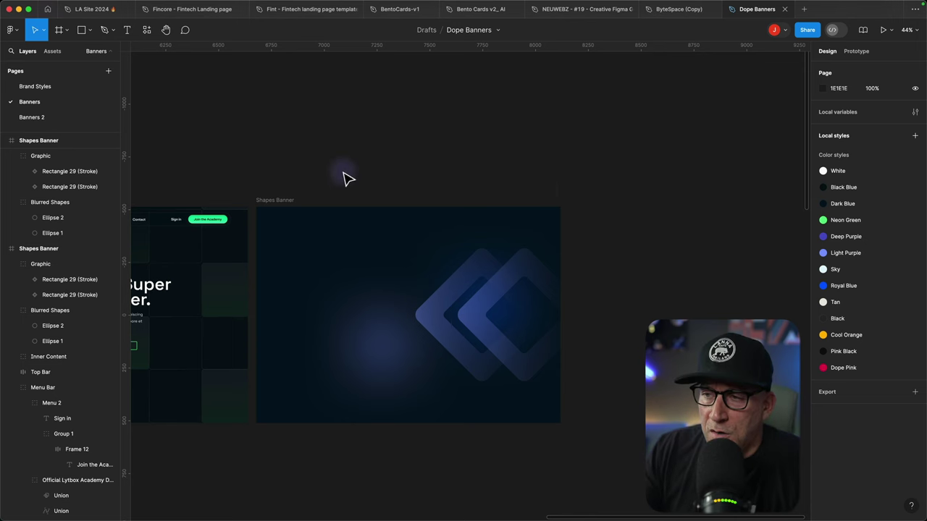
left_click(264, 203)
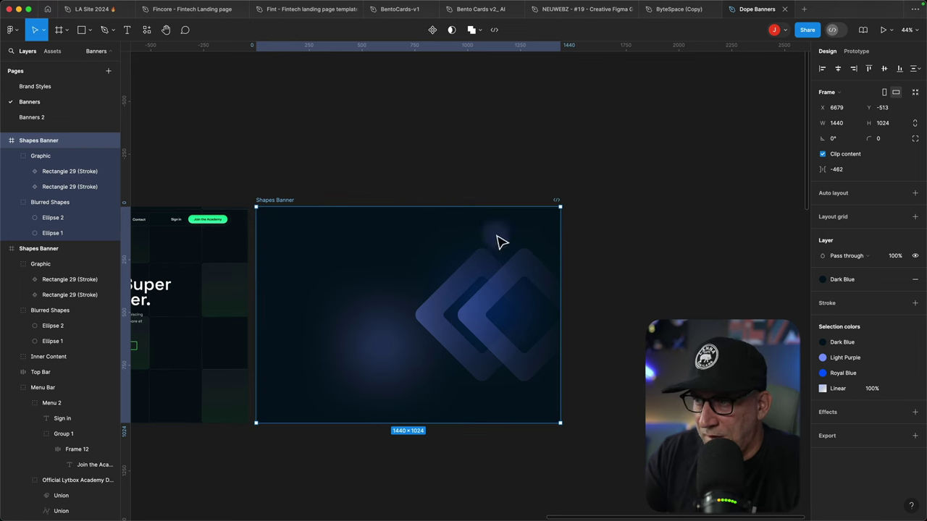
- Export the stripped-down Shapes Banner copy as a 2x JPG into Downloads
left_click(914, 435)
scroll(869, 410, "down", 3)
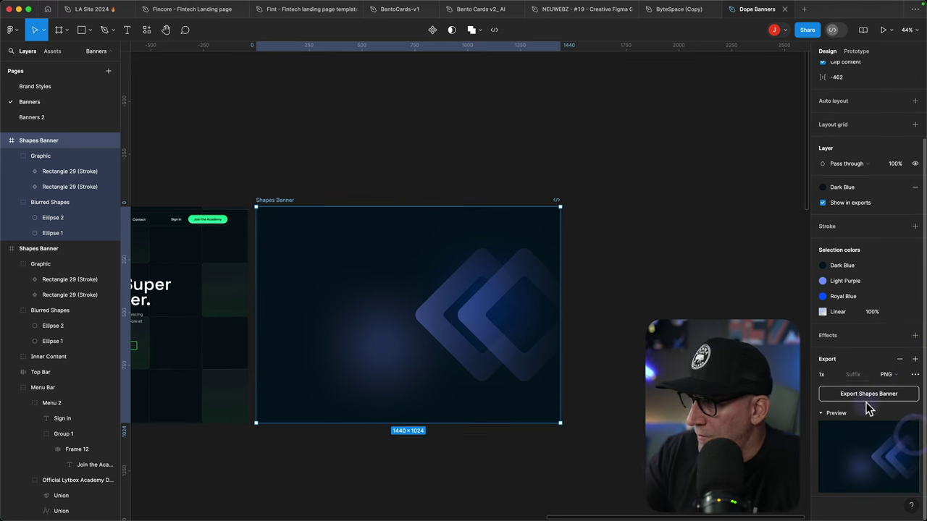
left_click(892, 375)
left_click(897, 388)
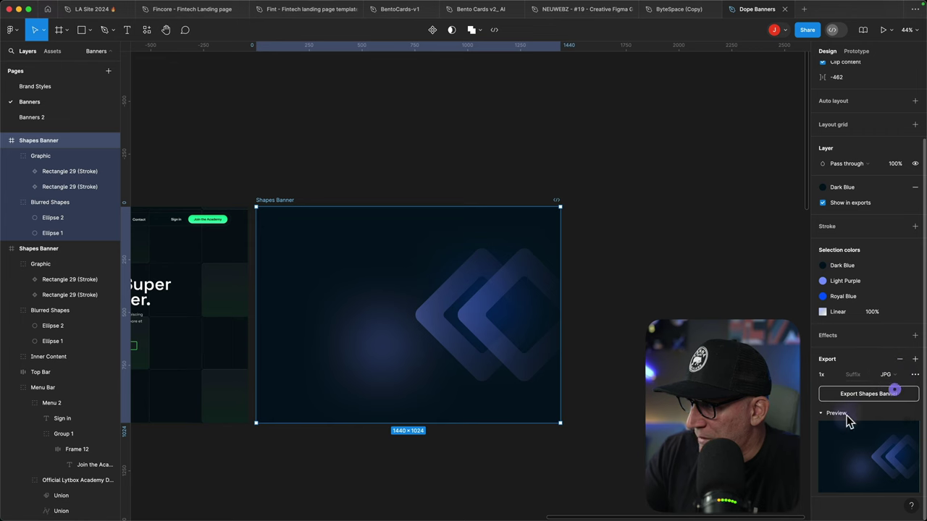
left_click(838, 375)
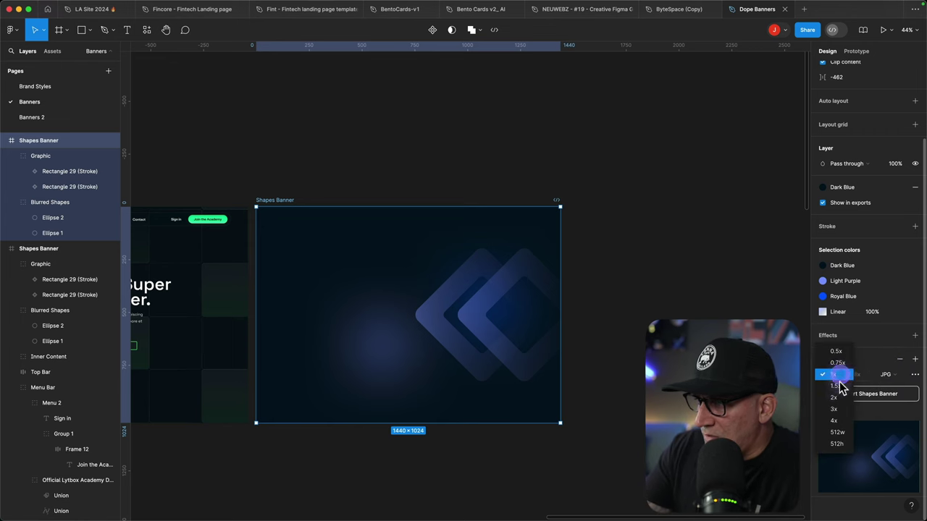
left_click(838, 400)
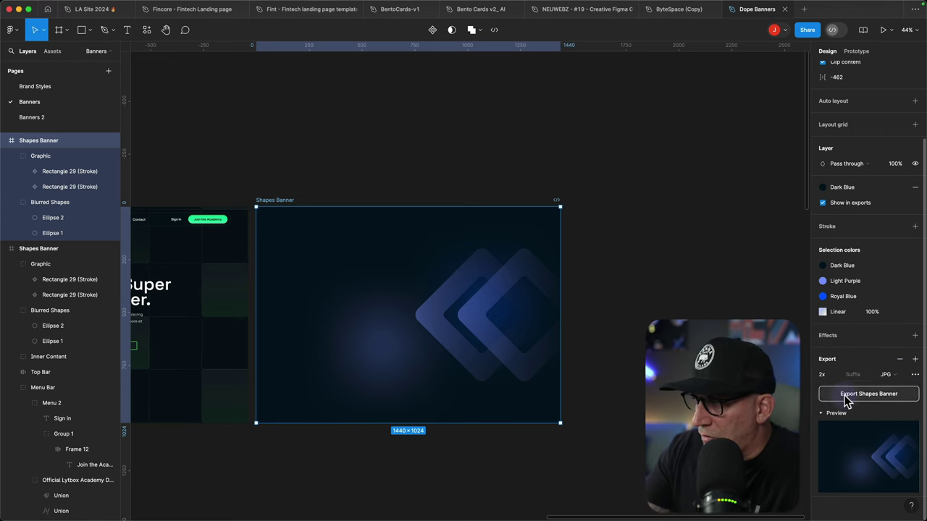
left_click(847, 396)
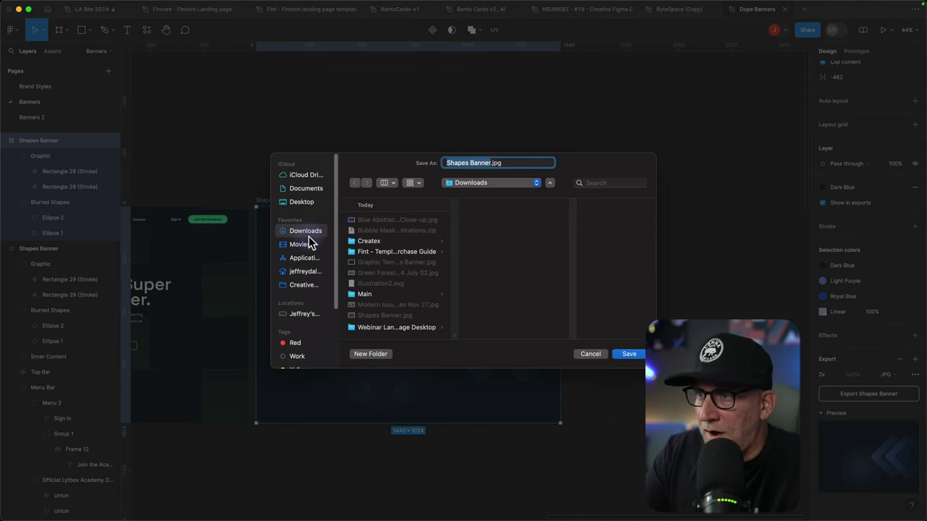
type("Test")
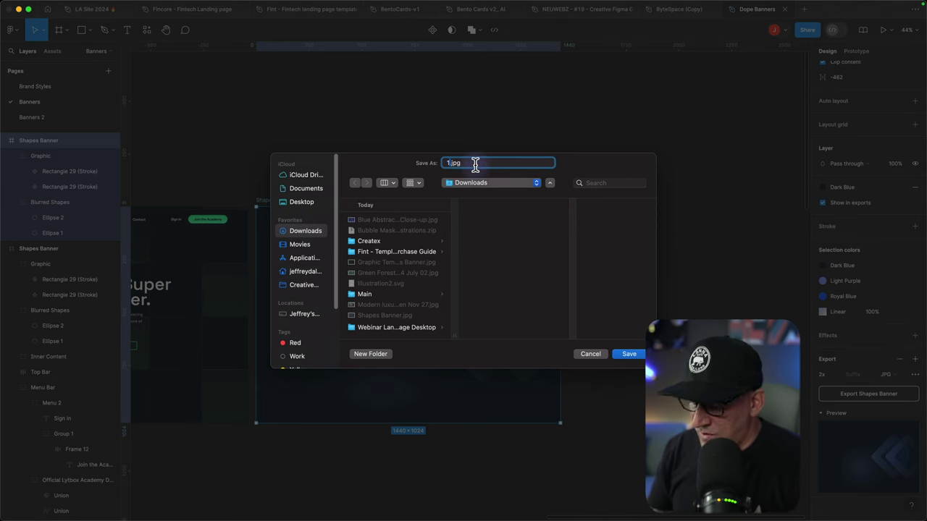
key("Return")
left_click(687, 303)
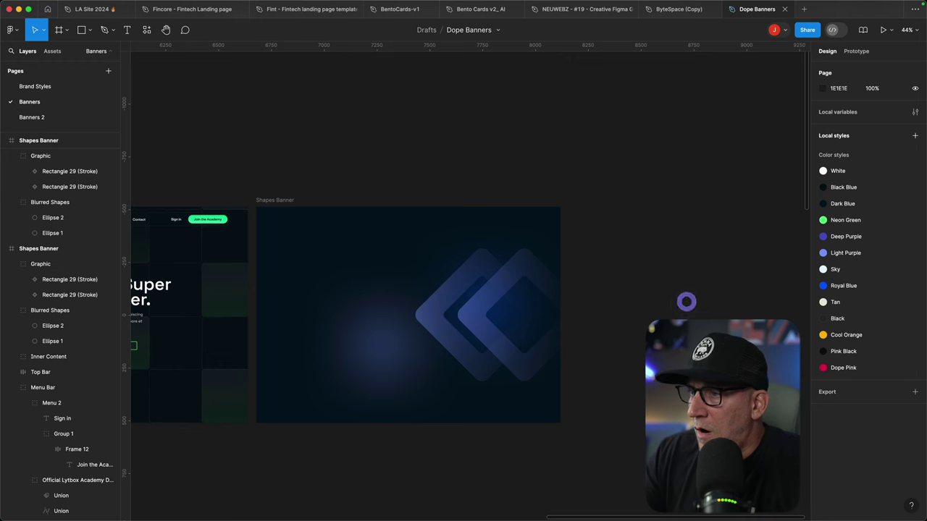
- Move the diamond Graphic group up and left in the banner copy to X 477, Y 40
left_click(497, 353)
left_click(14, 156)
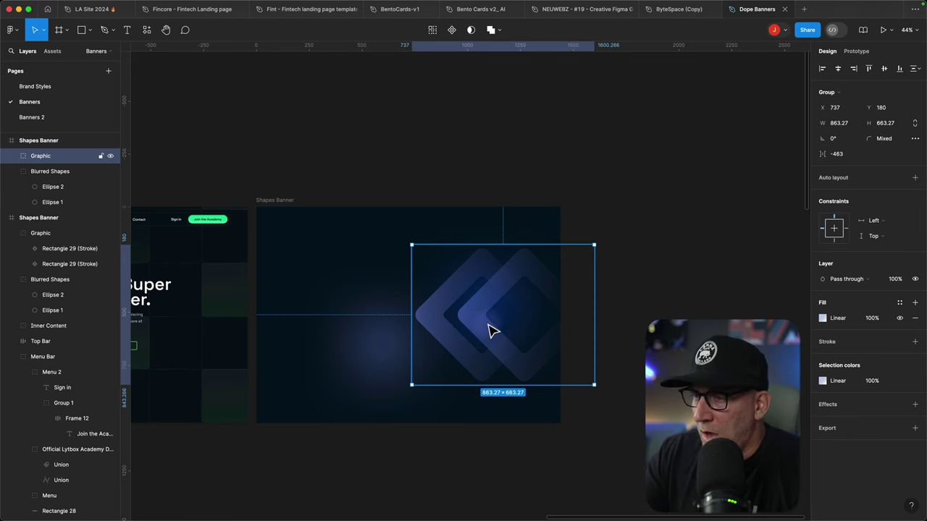
mouse_move(491, 330)
left_mouse_down()
mouse_move(432, 310)
mouse_move(498, 315)
left_mouse_up()
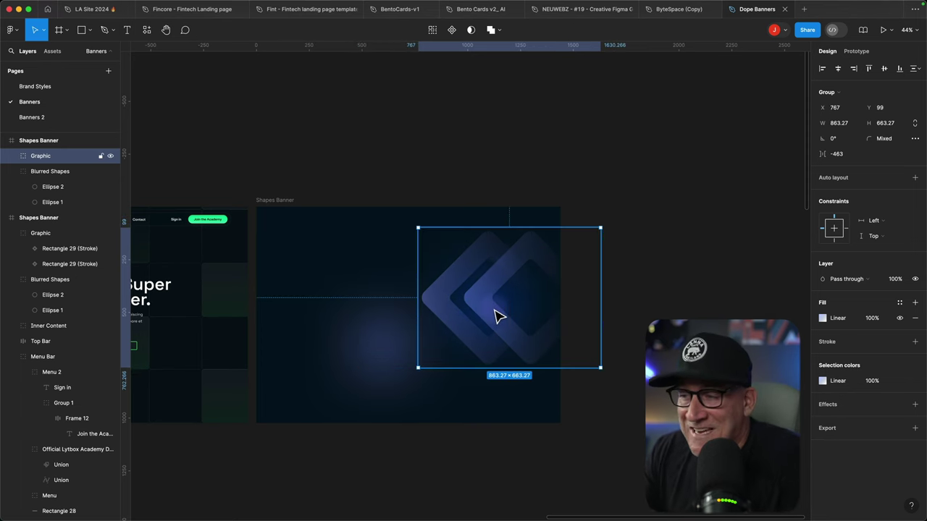
left_click_drag(498, 316, 435, 300)
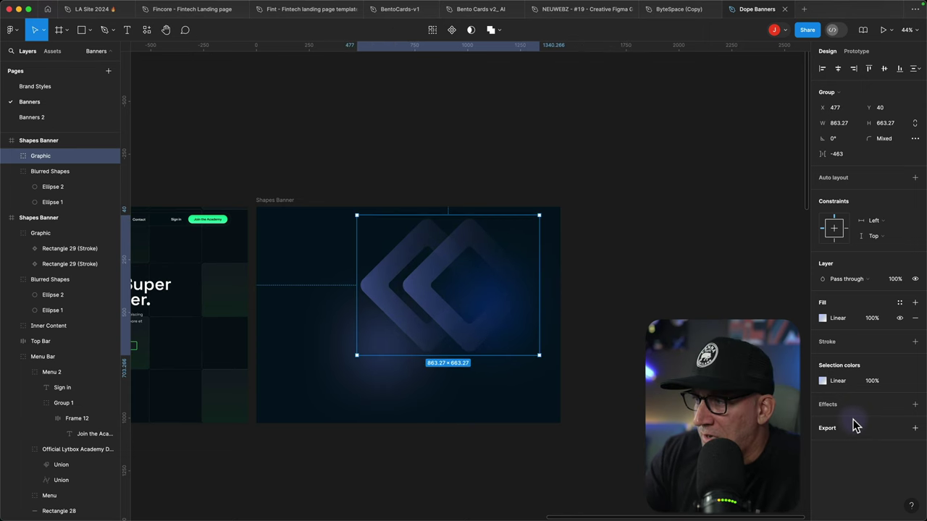
- Add an SVG export setting to the diamond graphic and shift it left to about X 178, Y 79
left_click(915, 429)
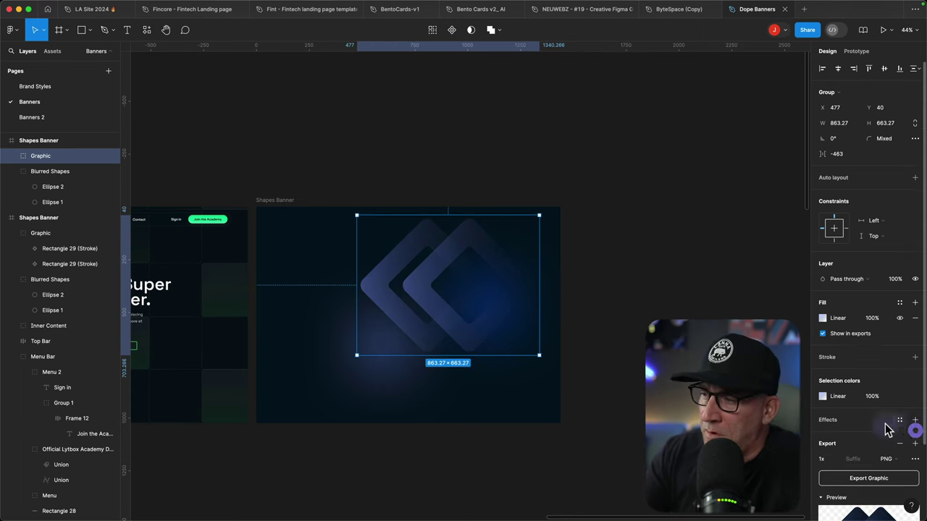
scroll(889, 420, "down", 3)
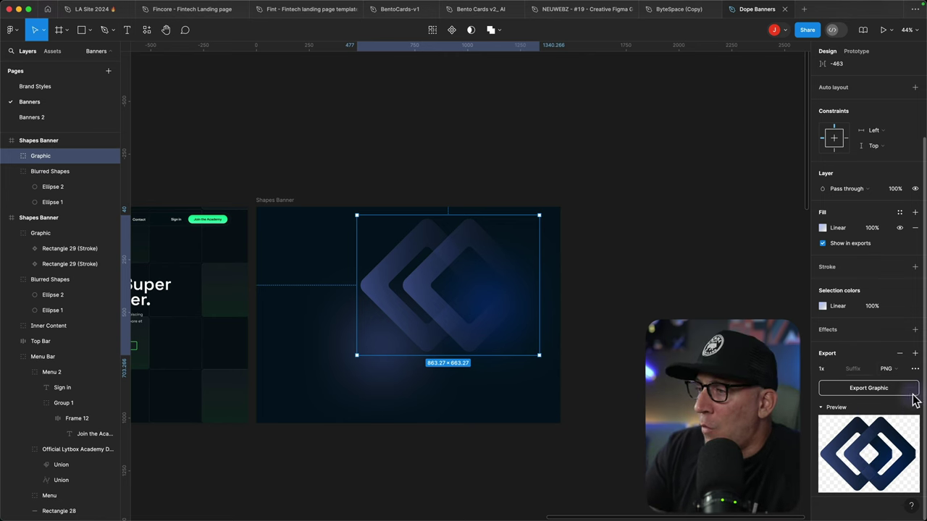
left_click(897, 369)
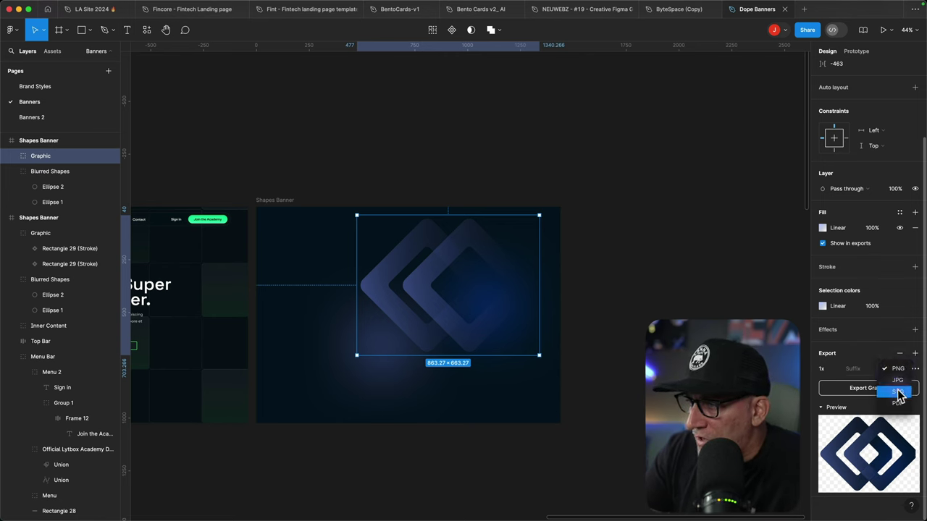
left_click(898, 393)
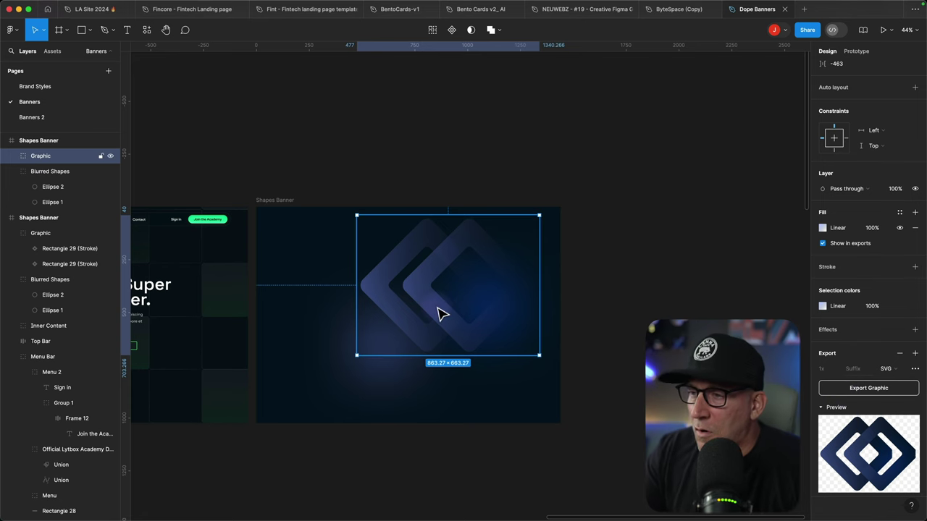
left_click_drag(439, 311, 377, 319)
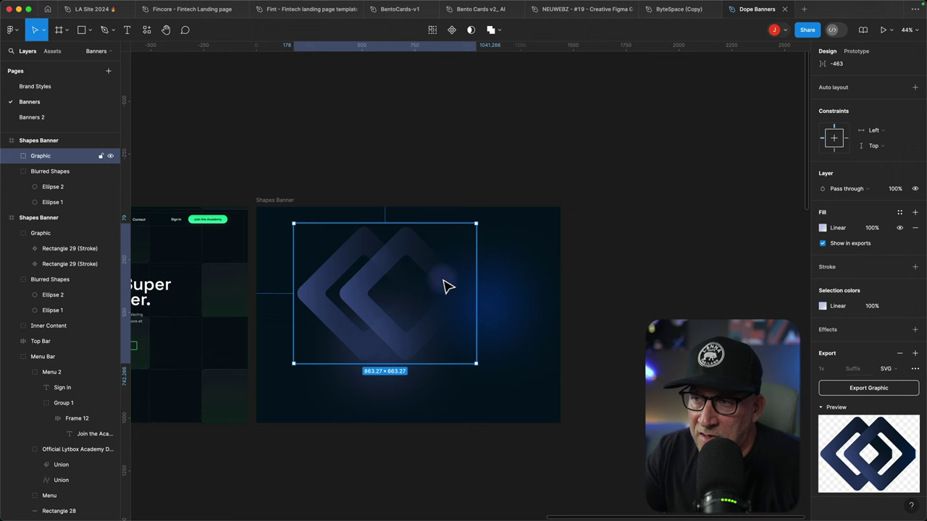
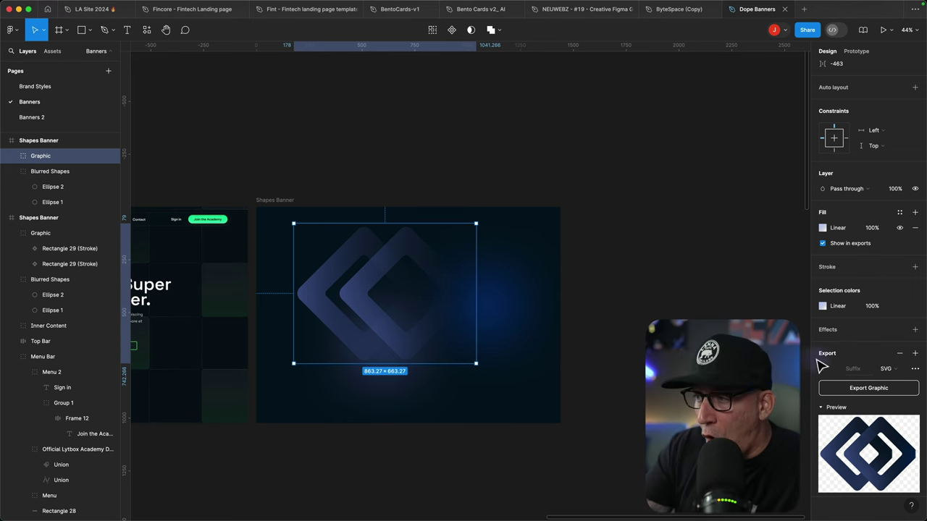
- Nudge the double-diamond graphic slightly right with Shift+Right
key("shift+Right")
key("shift+Right")
key("shift+Right")
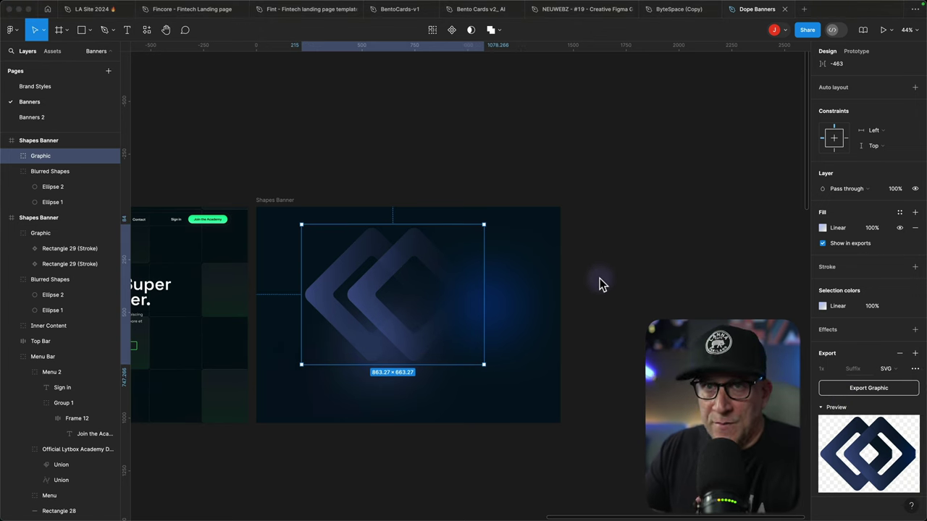
- In Finder's Downloads, preview 1.jpg and 1.svg and check that 1.svg is 3 KB
mouse_move(220, 518)
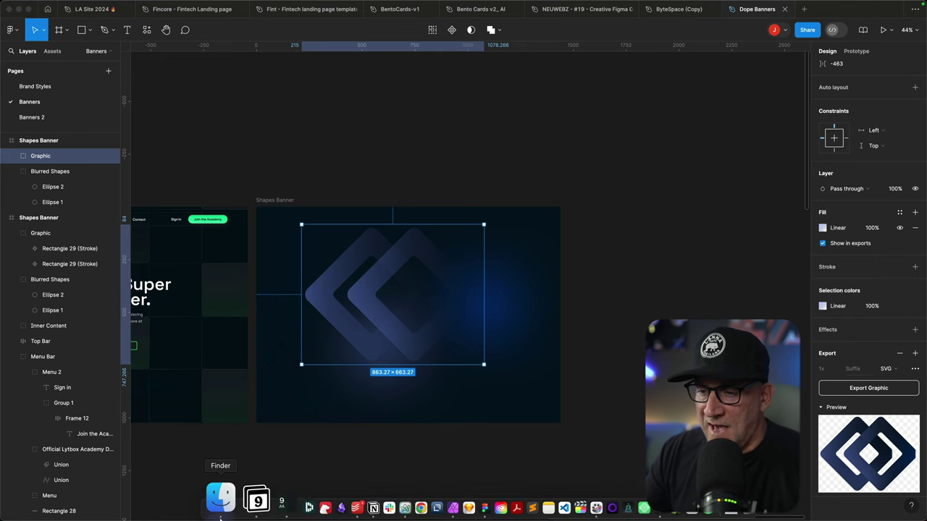
left_click(218, 499)
left_click_drag(173, 308, 249, 229)
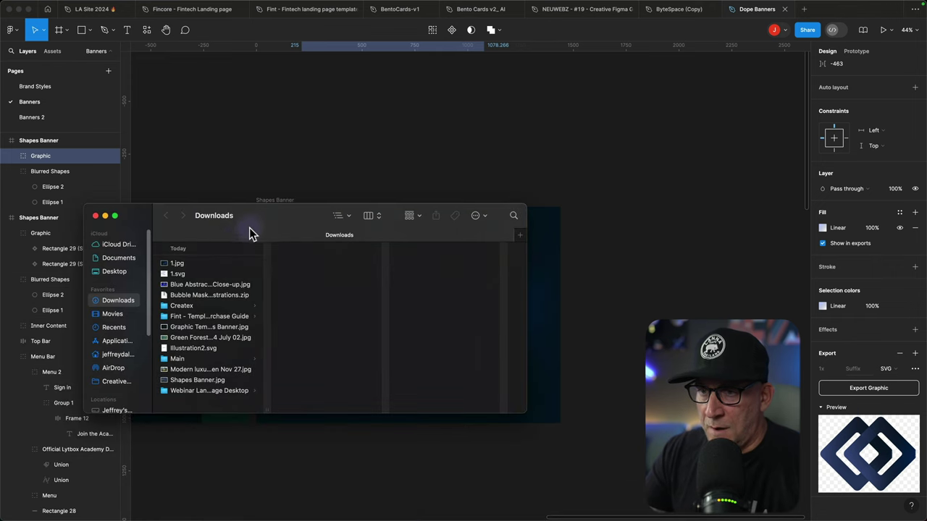
left_click(178, 263)
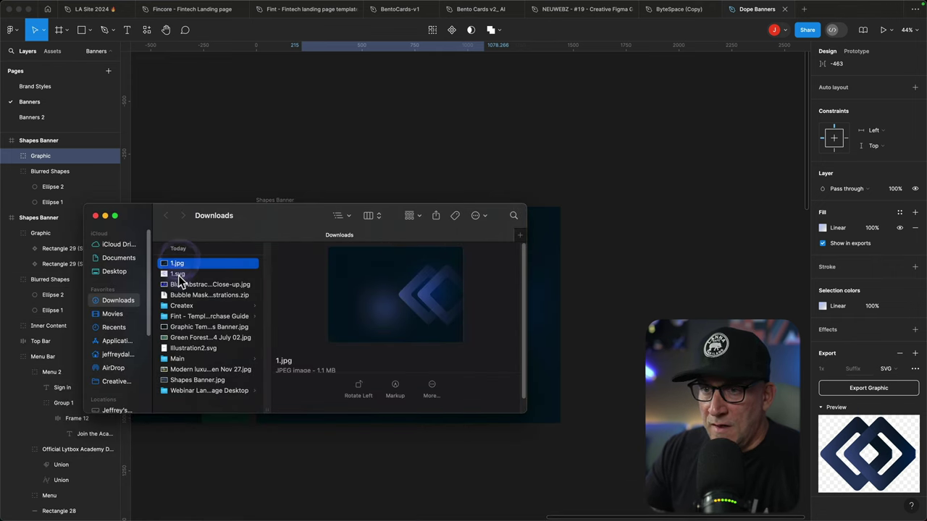
left_click(178, 274)
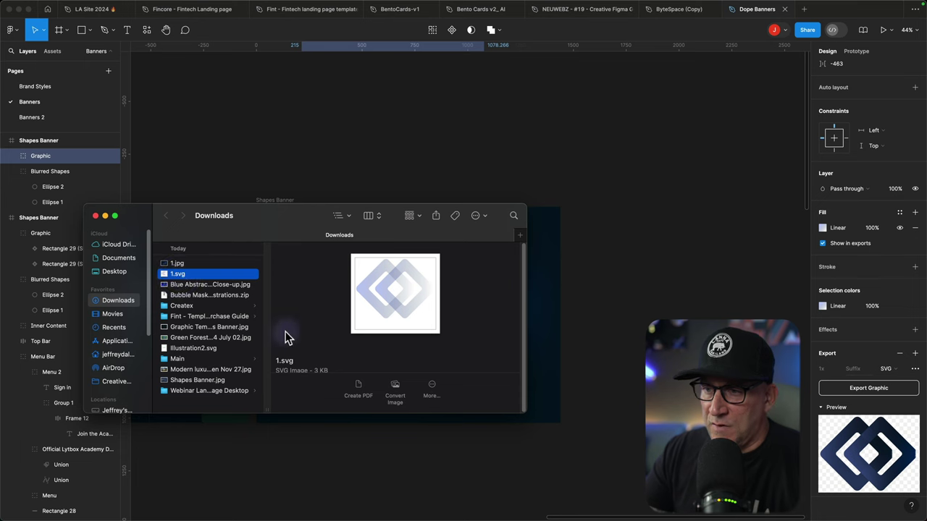
scroll(285, 332, "down", 2)
left_click(326, 329)
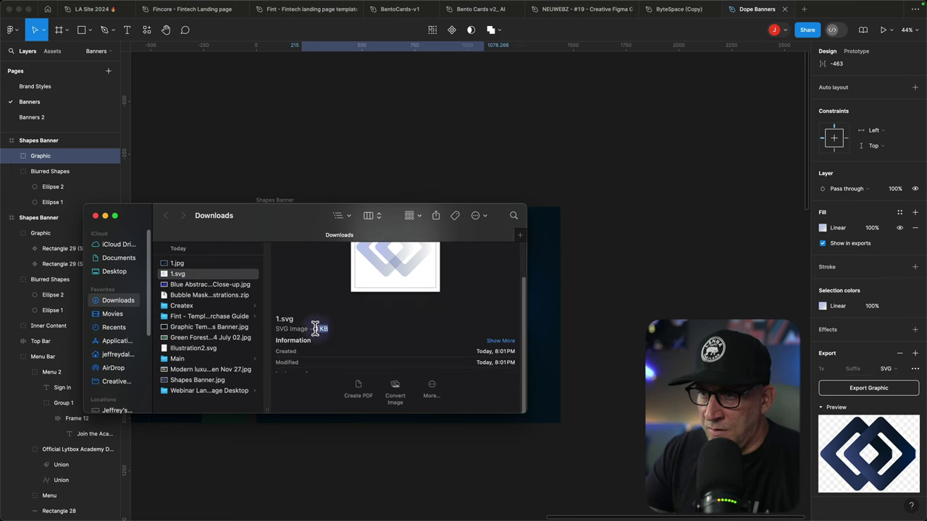
double_click(324, 328)
- Check 1.jpg's 1.1 MB size, then open it in Affinity Photo
scroll(345, 346, "up", 1)
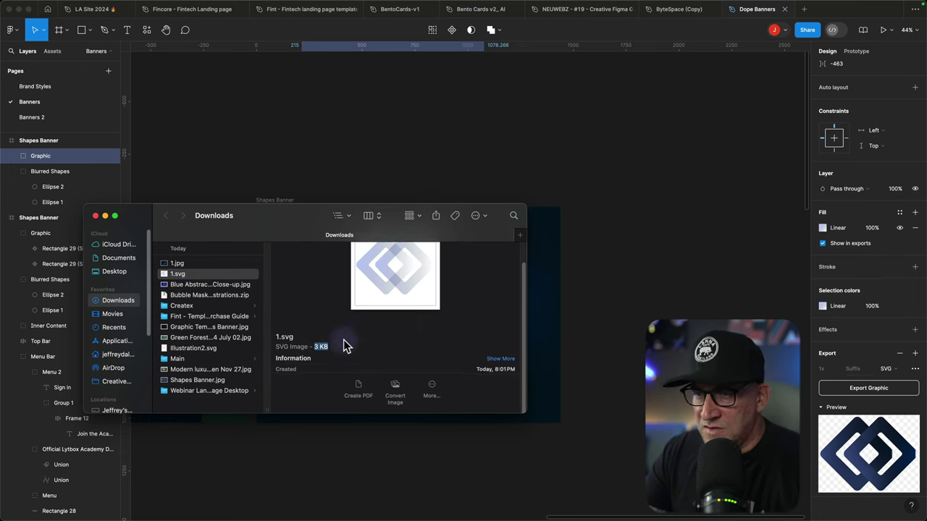
left_click(176, 265)
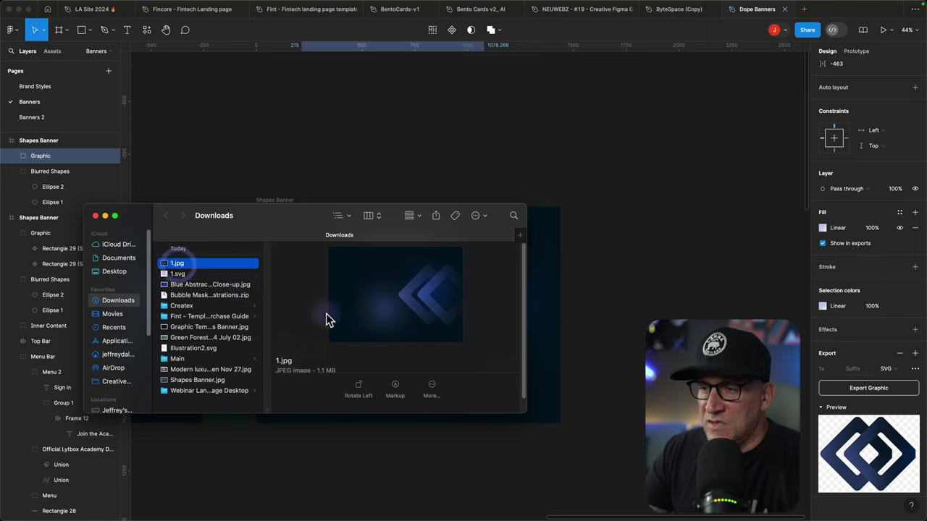
scroll(326, 319, "down", 2)
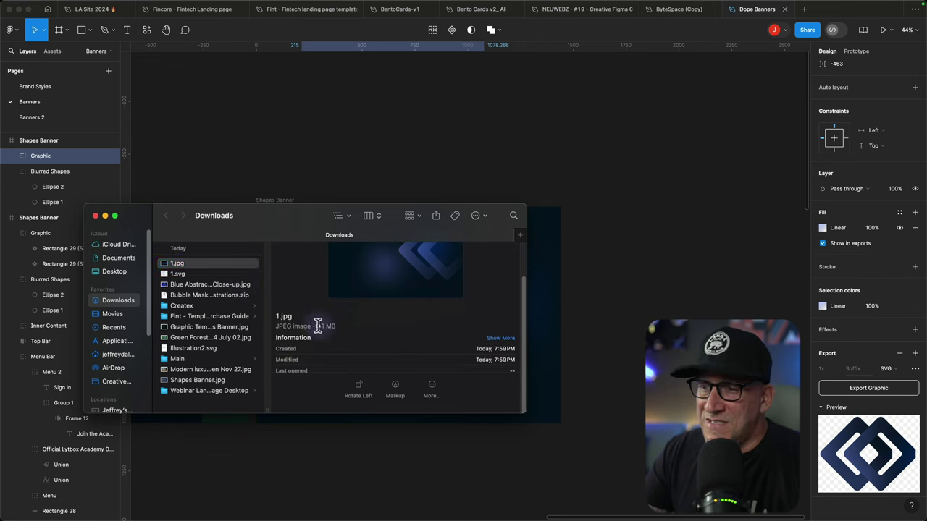
left_click_drag(337, 326, 339, 326)
scroll(335, 327, "up", 2)
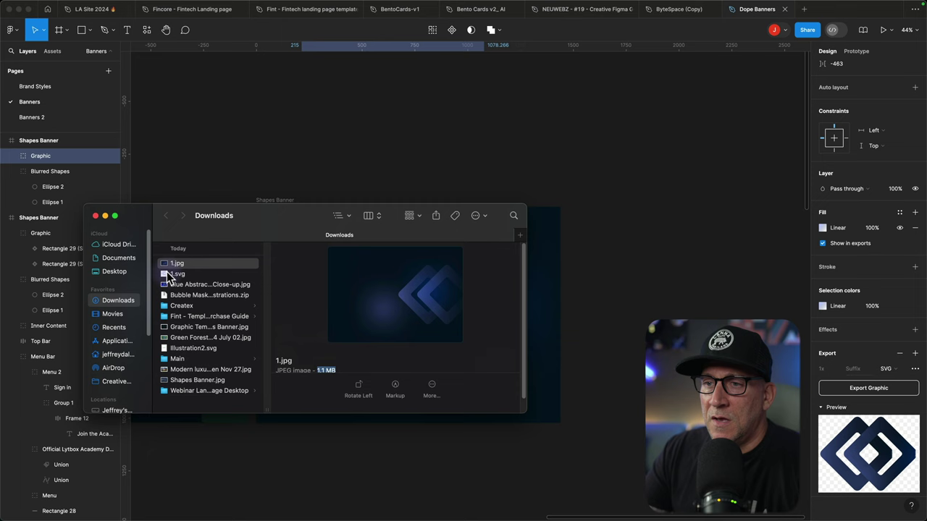
left_click_drag(182, 266, 411, 503)
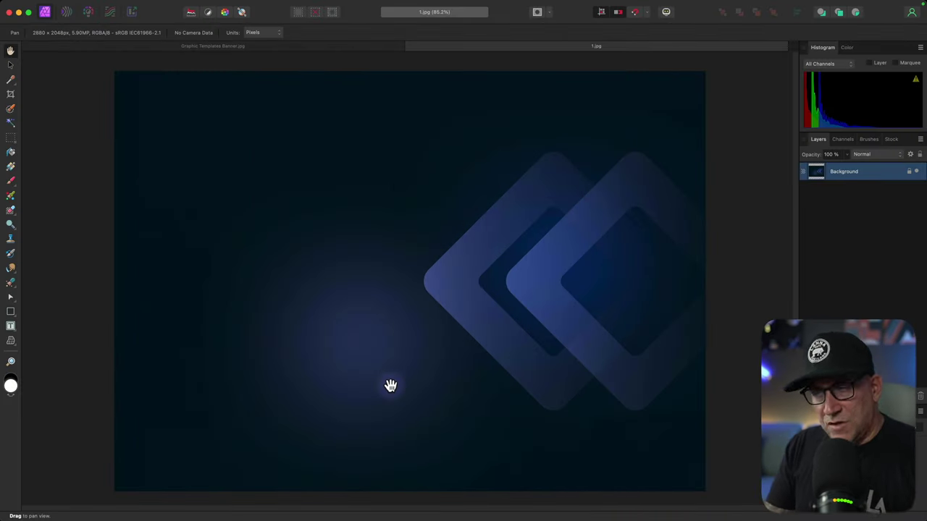
- Export 1.jpg as a 1600 px wide JPEG of about 35 kB, replacing the original in Downloads
key("super+alt+shift+w")
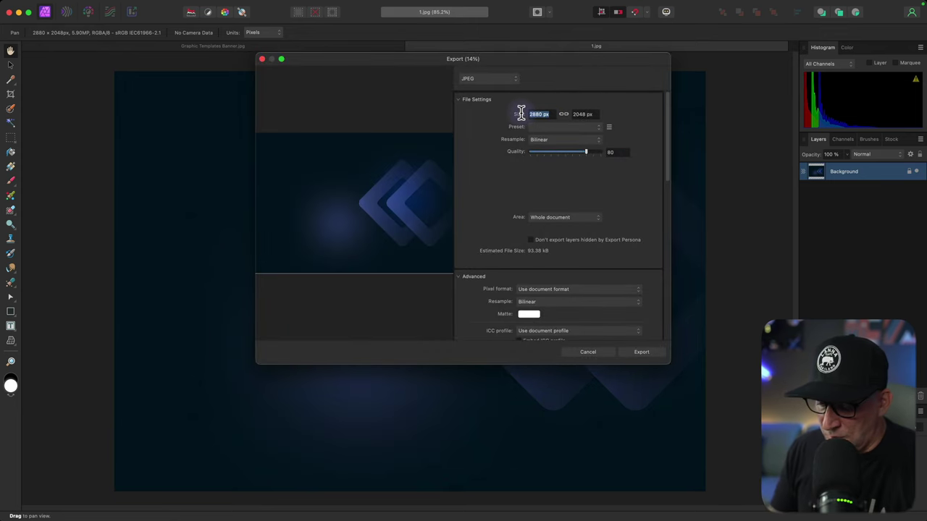
type("1600")
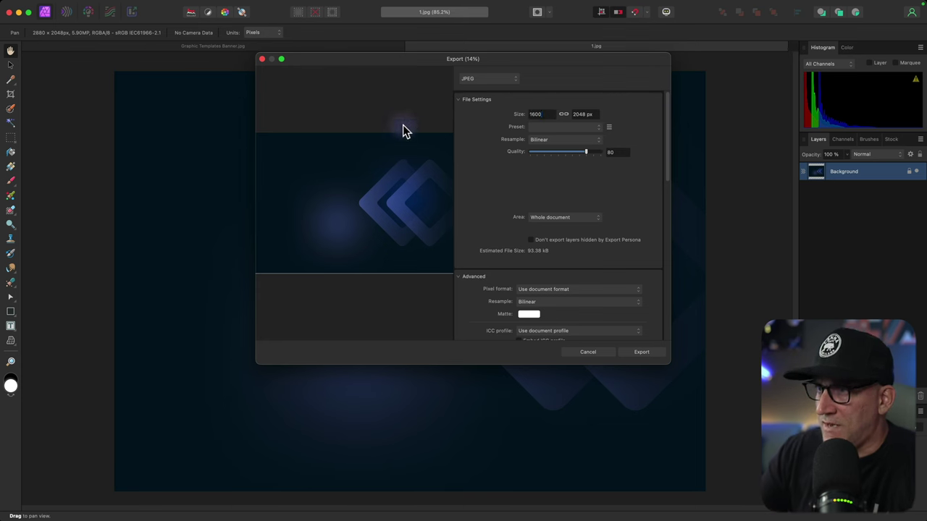
key("Tab")
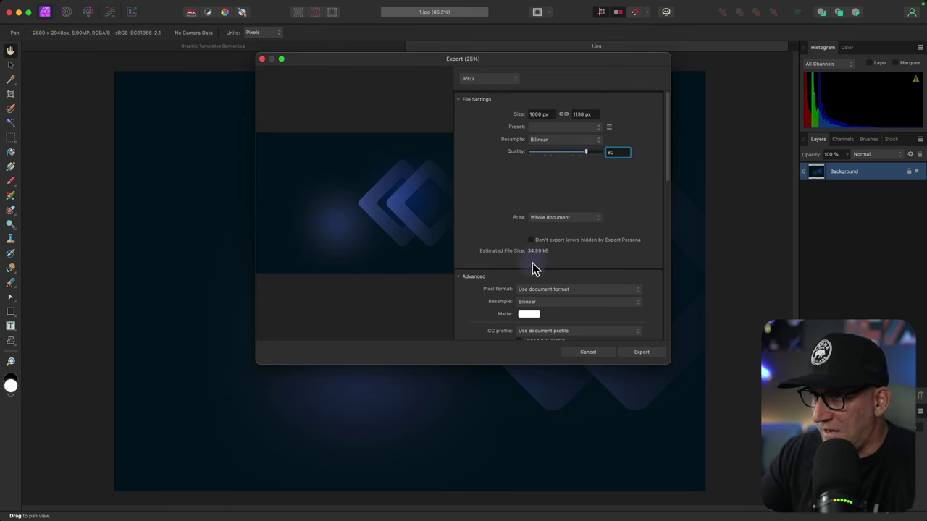
scroll(533, 264, "down", 10)
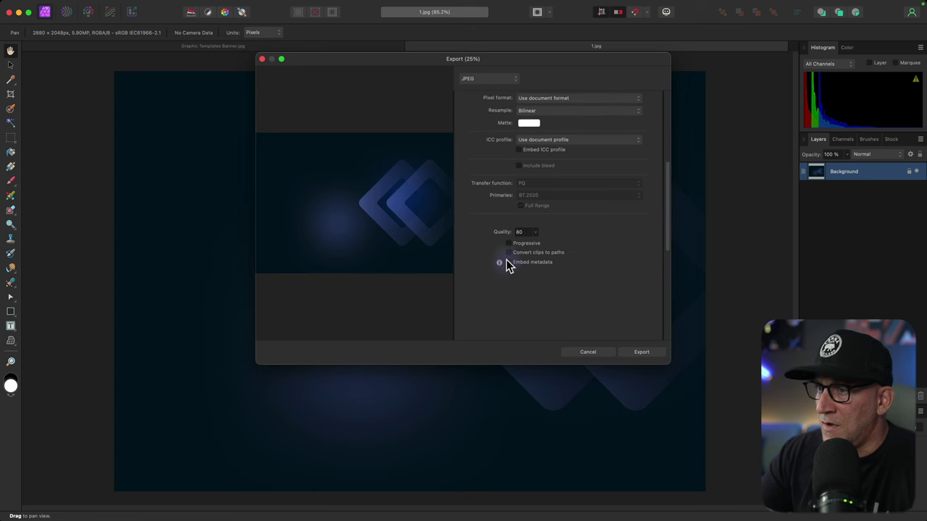
scroll(508, 264, "up", 3)
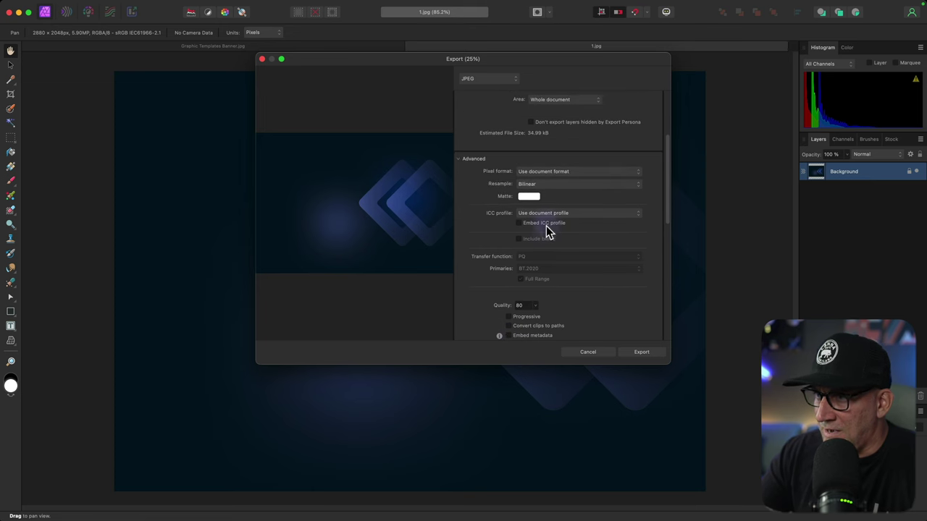
scroll(550, 228, "up", 5)
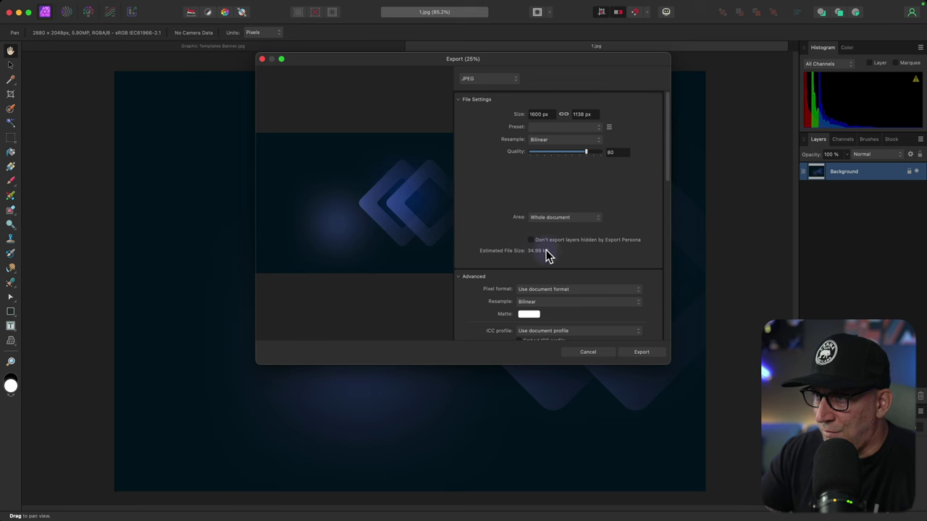
left_click(547, 251)
left_click(641, 351)
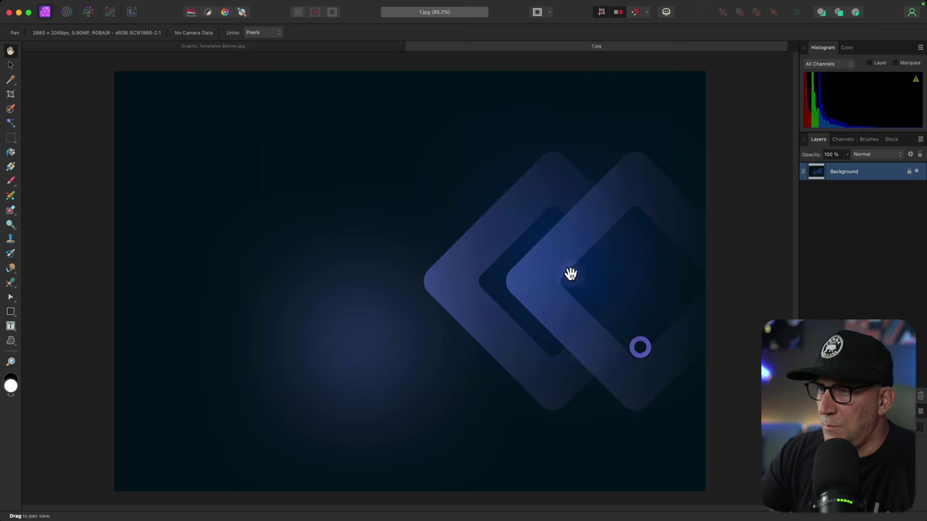
left_click(632, 354)
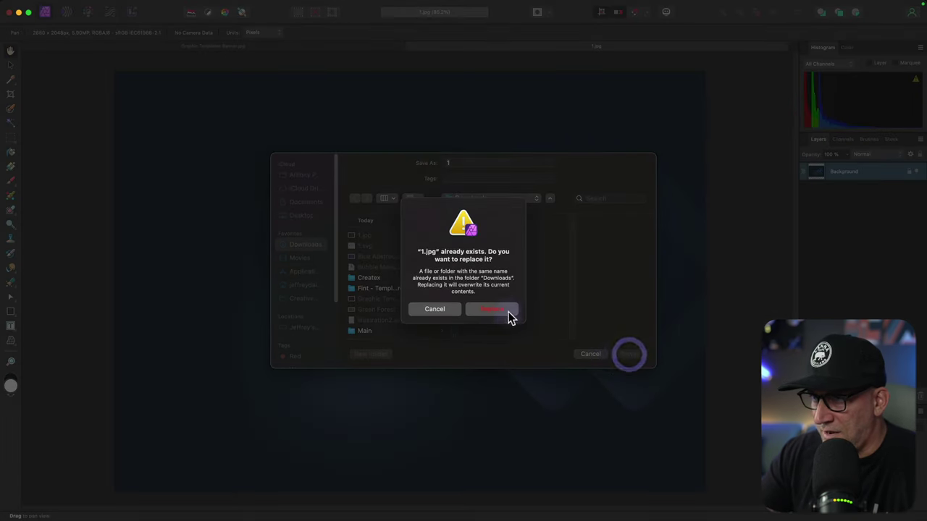
left_click(507, 314)
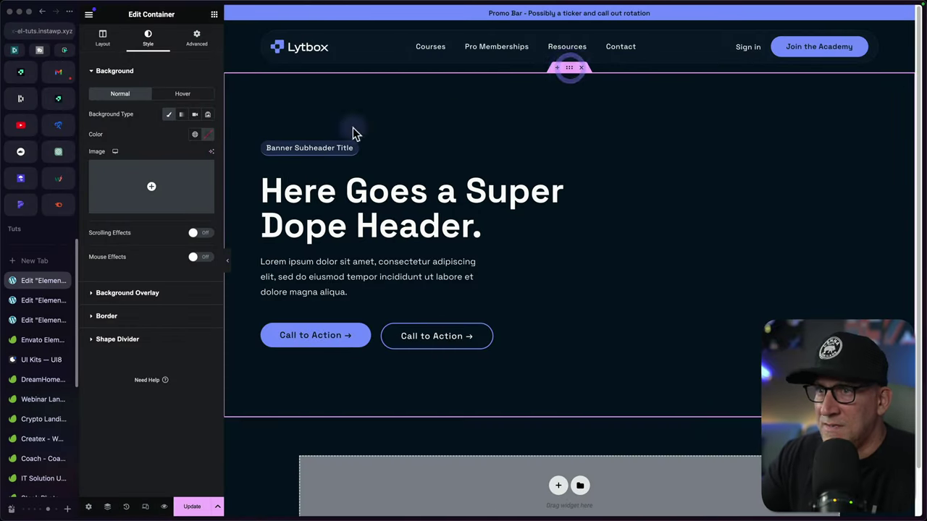
- Upload 1.jpg and 1.svg to the media library and pick 1.jpg as the container background
left_click(155, 189)
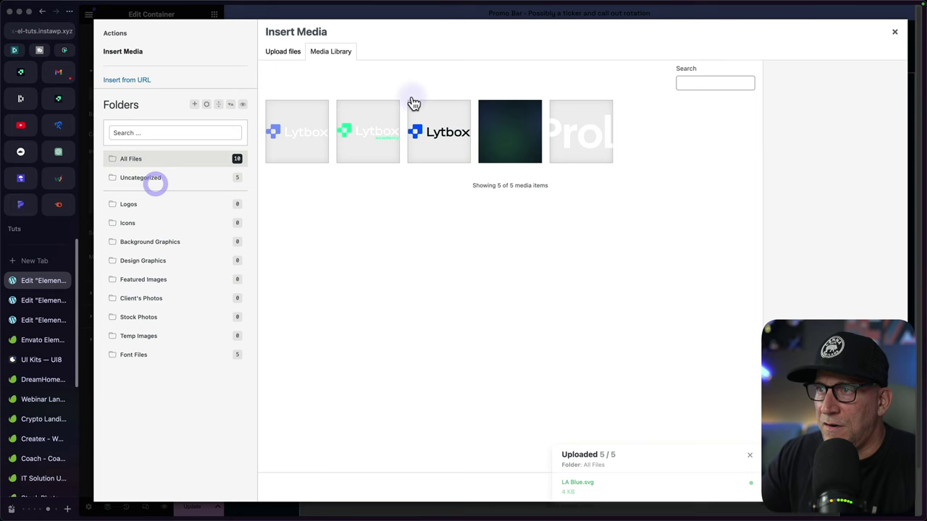
left_click(299, 55)
left_click(582, 244)
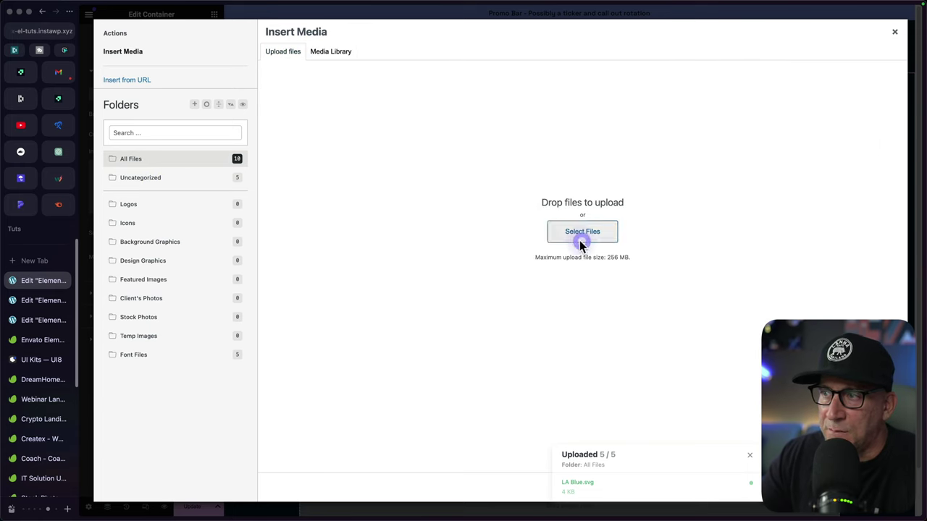
left_click(377, 206)
left_click(389, 216, "shift")
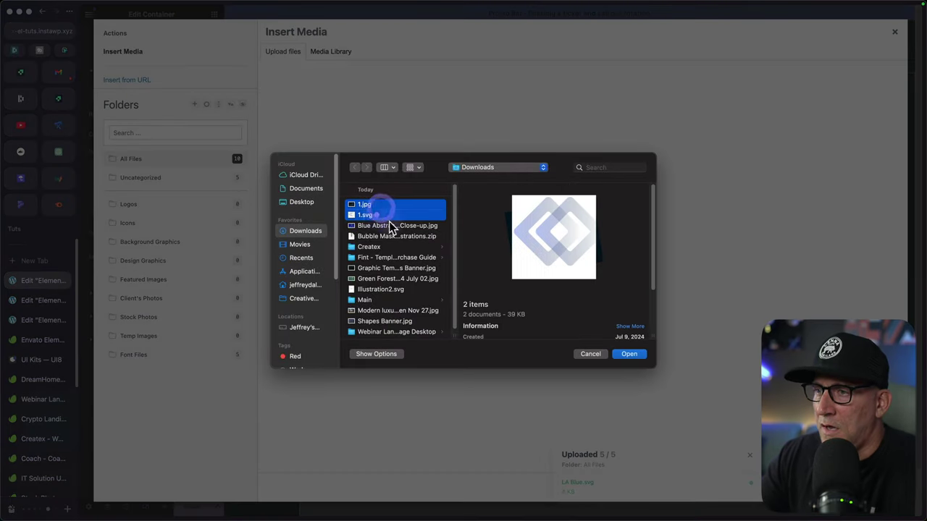
left_click(627, 354)
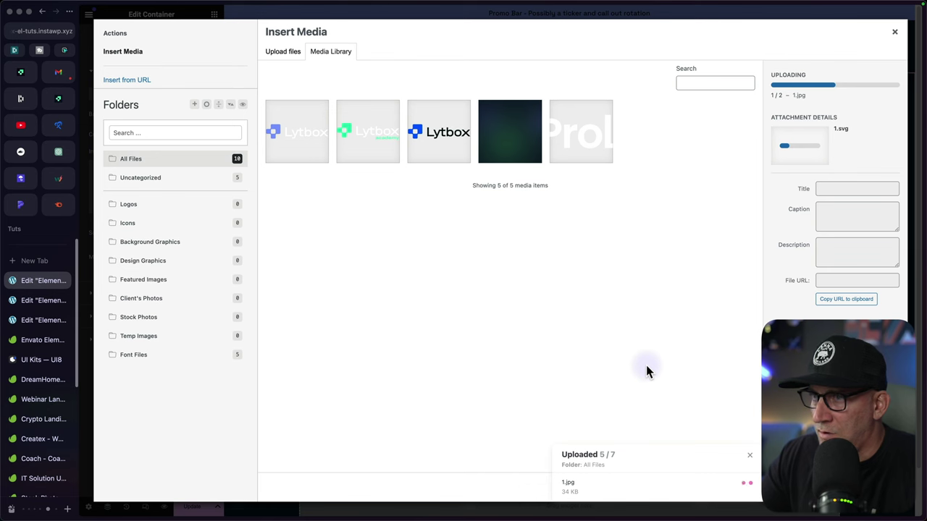
left_click(356, 157)
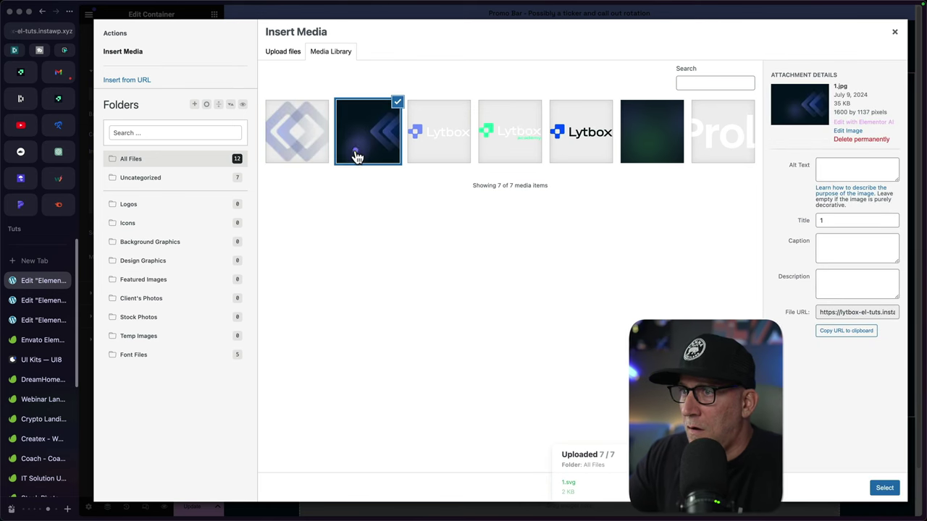
left_click(879, 488)
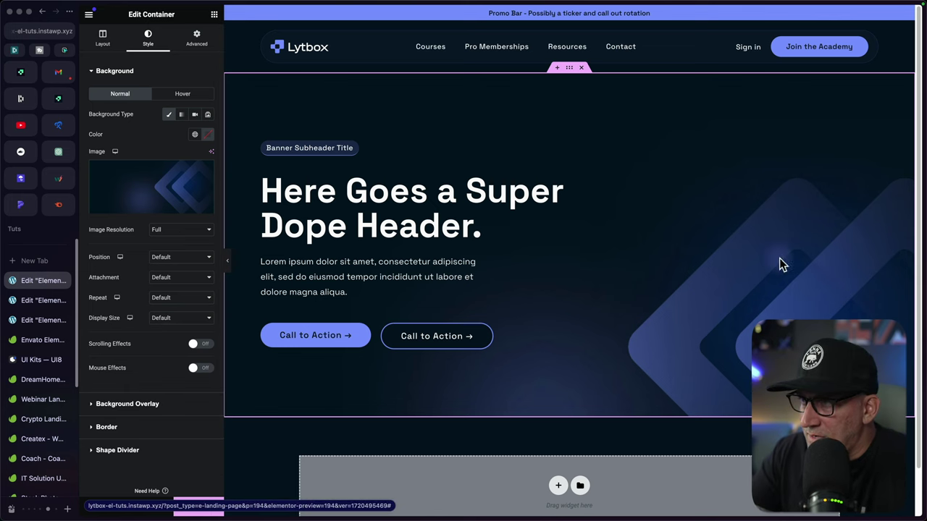
- Set the background to Full resolution, centered, no-repeat, Auto display size, and update the page
left_click(157, 232)
left_click(122, 239)
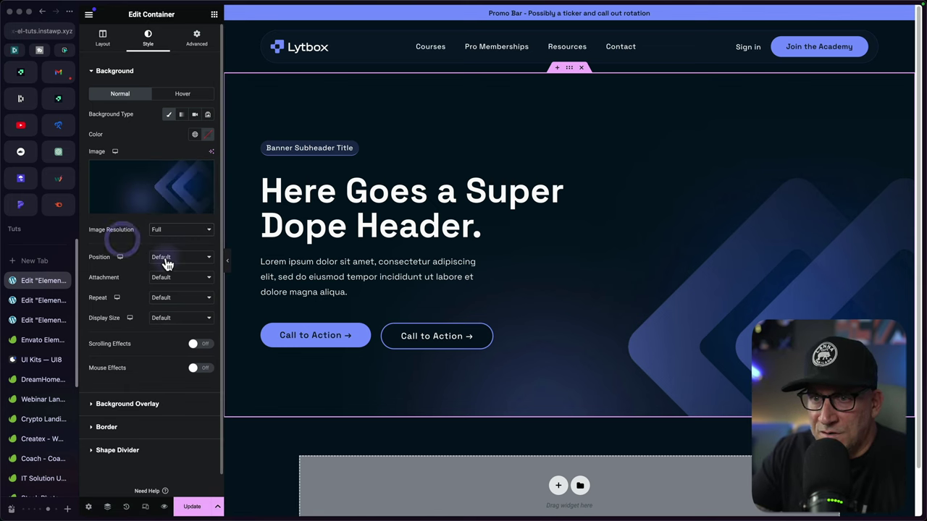
left_click(166, 262)
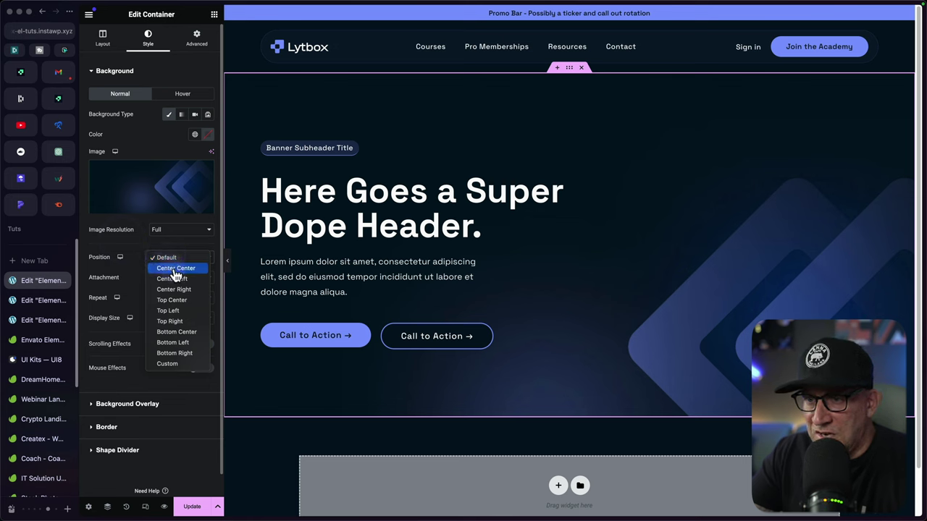
left_click(175, 269)
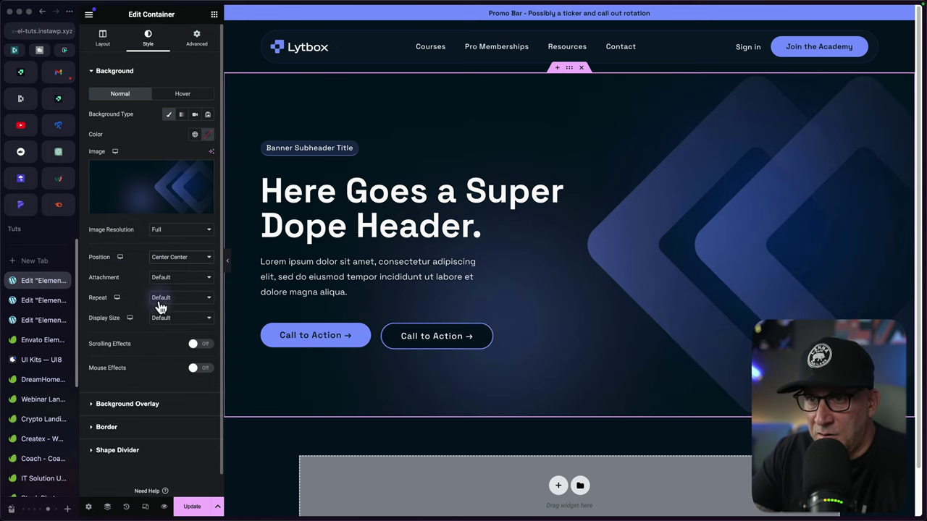
left_click(162, 305)
left_click(162, 317)
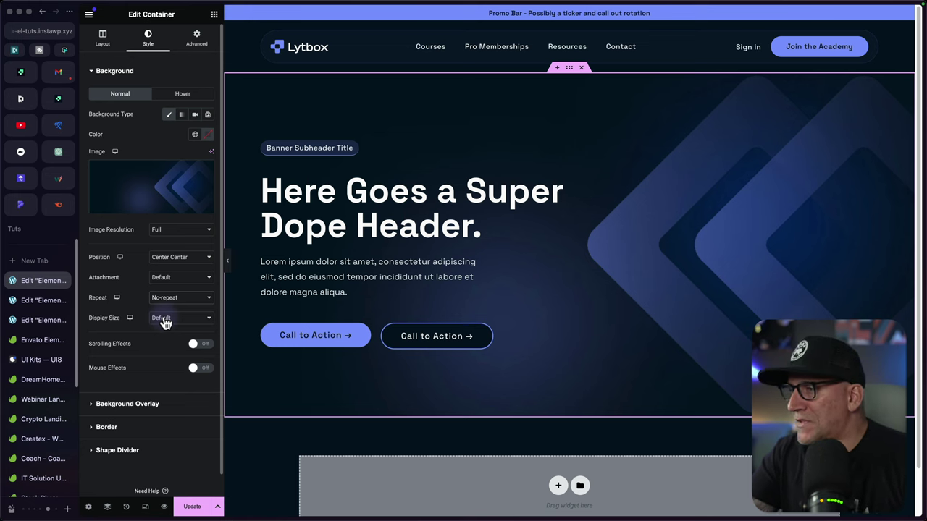
left_click(159, 320)
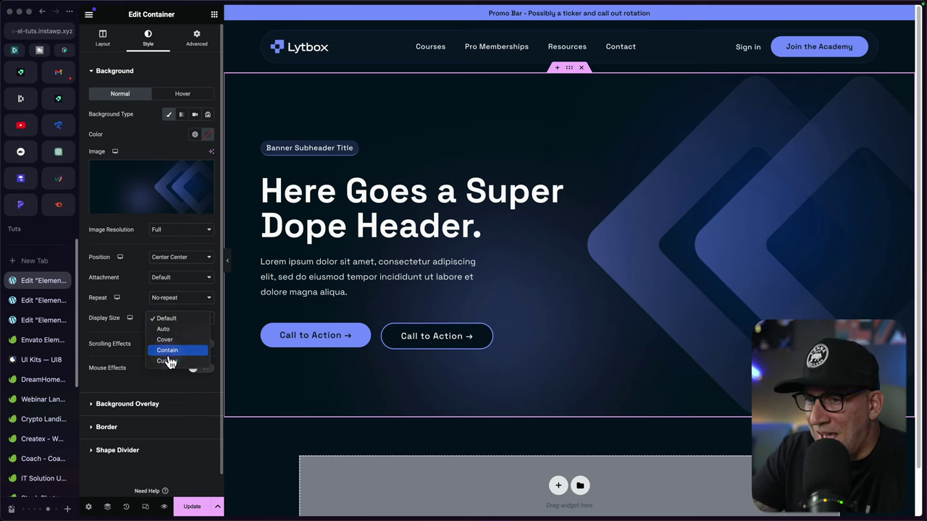
left_click(168, 350)
left_click(165, 319)
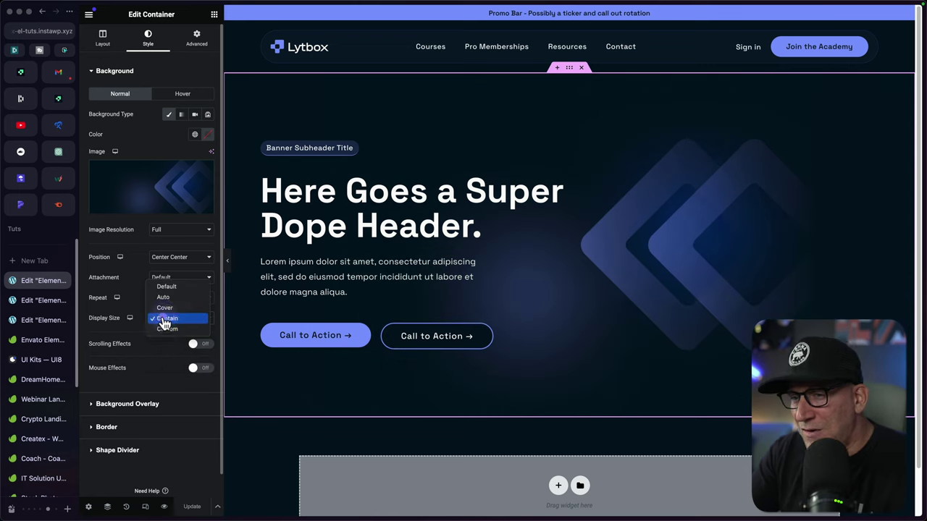
left_click(164, 298)
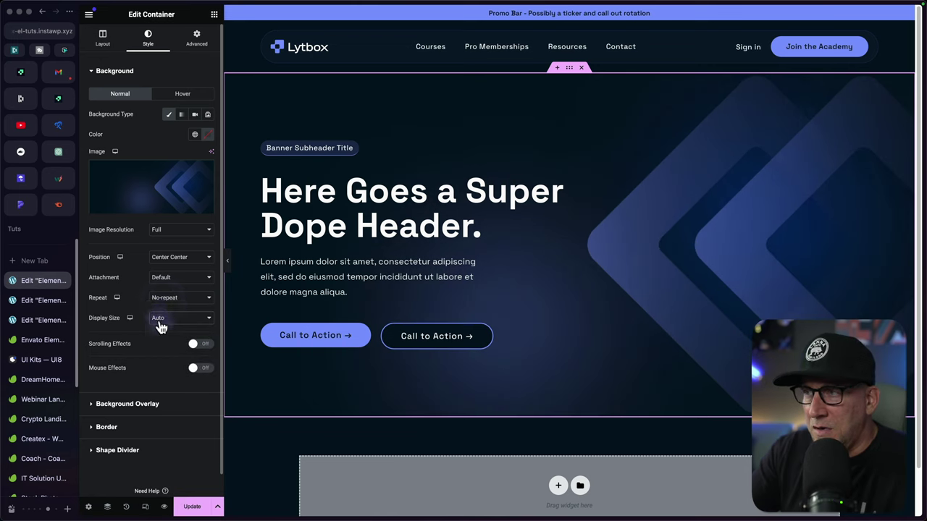
left_click(159, 323)
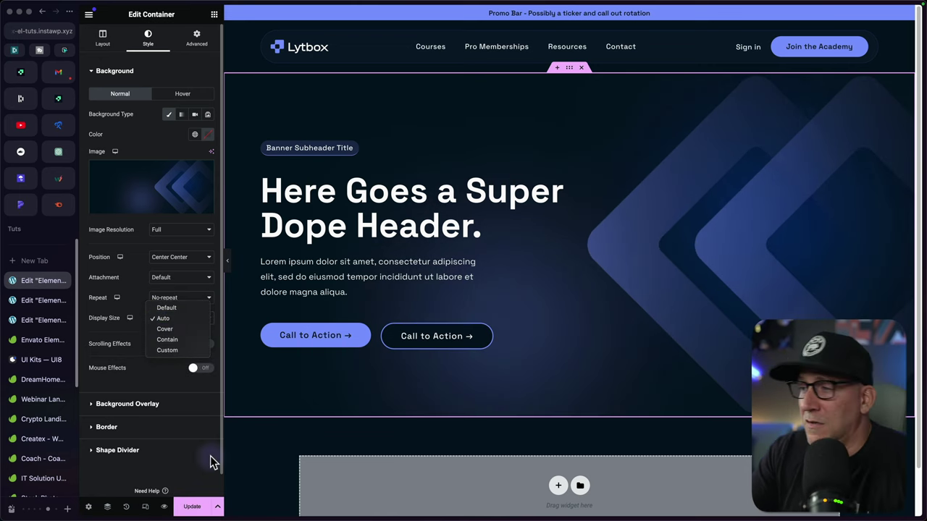
left_click(187, 507)
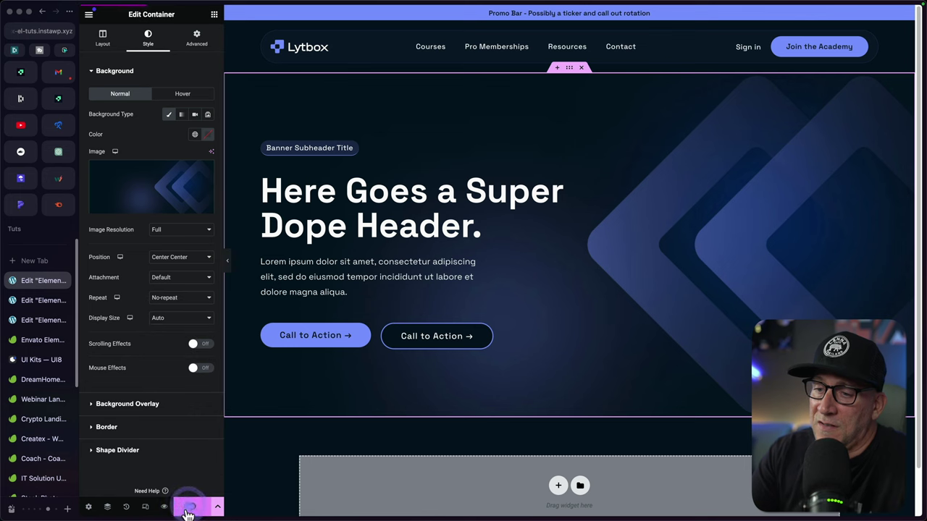
- Give the outlined Call to Action button a transparent background from Global Colors
left_click(488, 328)
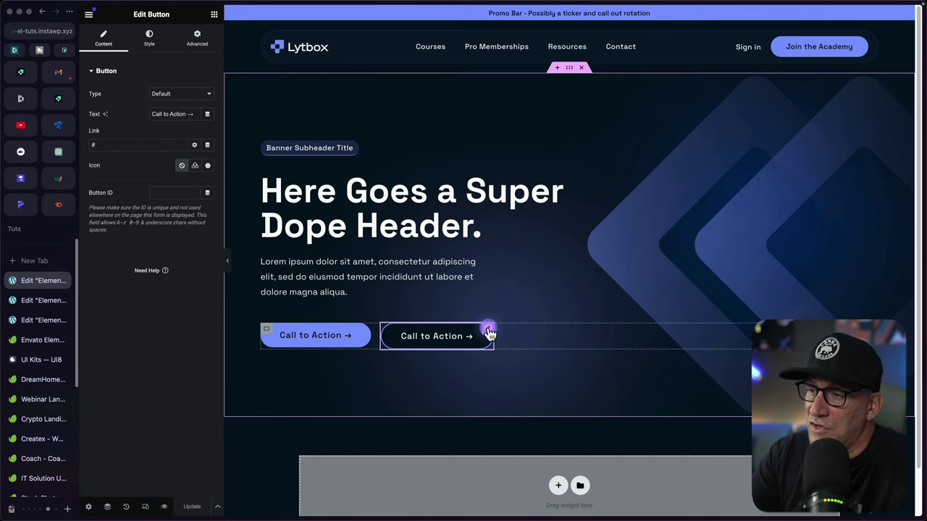
left_click(149, 40)
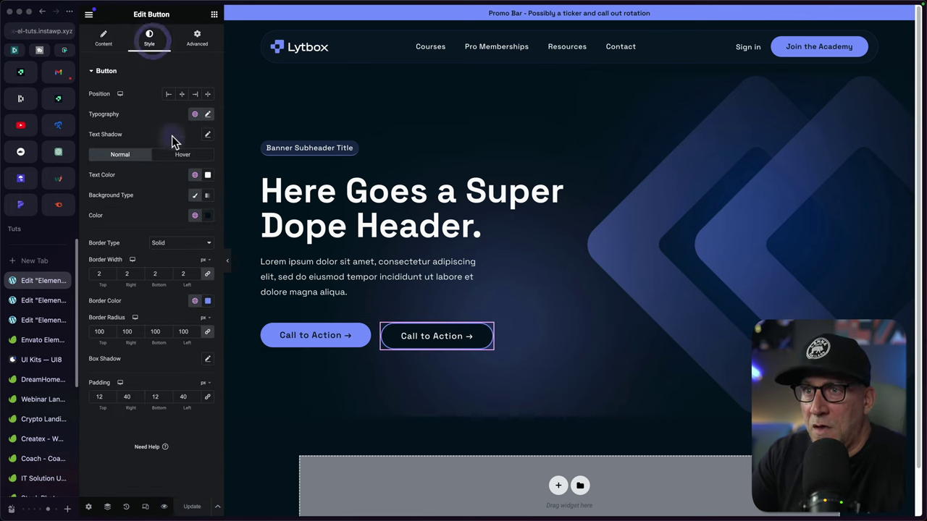
left_click(195, 215)
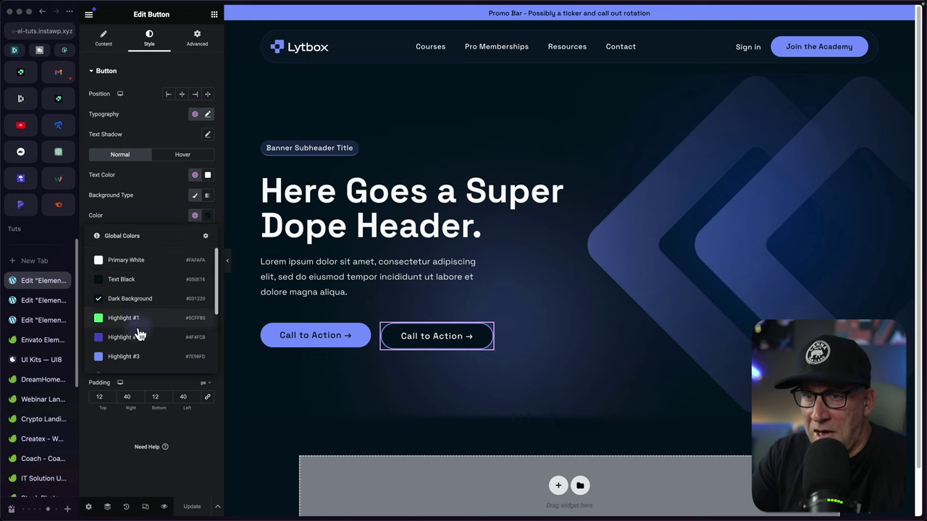
scroll(139, 331, "down", 4)
left_click(132, 303)
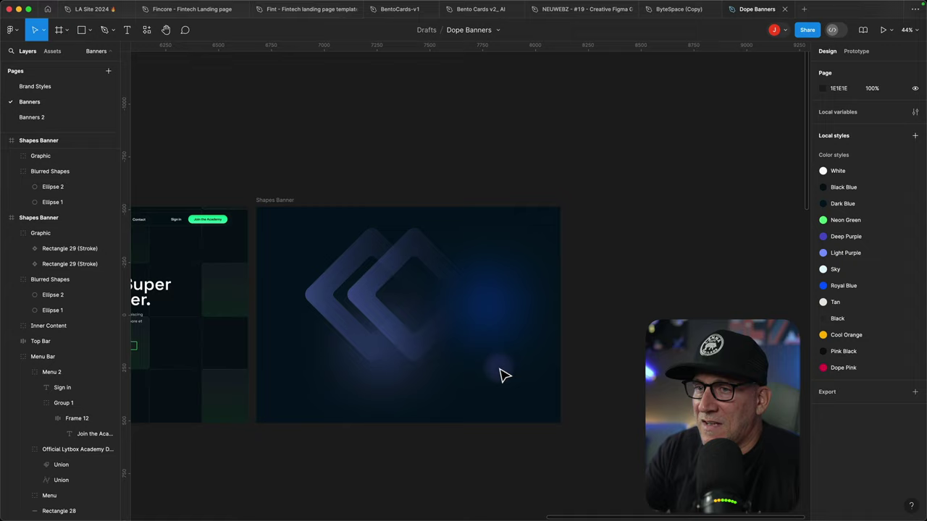
- Duplicate the Masked Image Banner and delete its Inner Content and Menu Bar
scroll(502, 374, "left", 3)
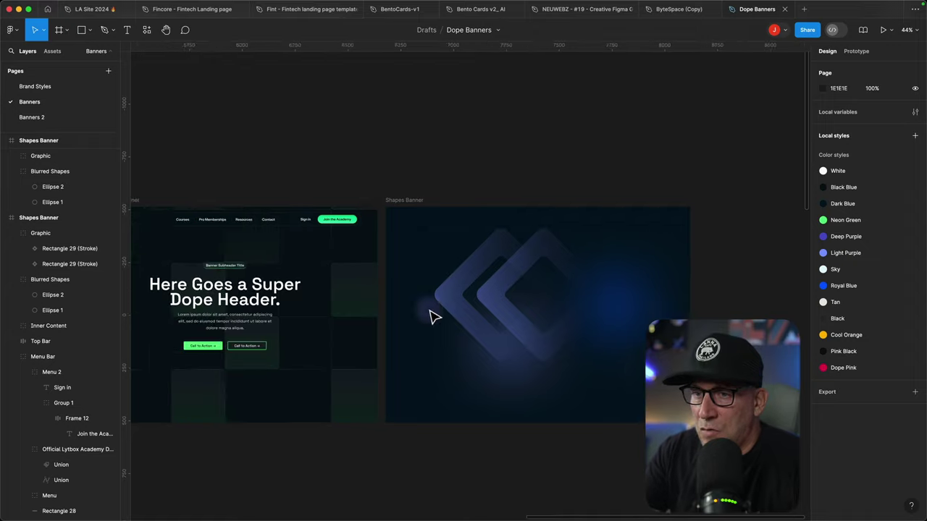
scroll(432, 314, "left", 15)
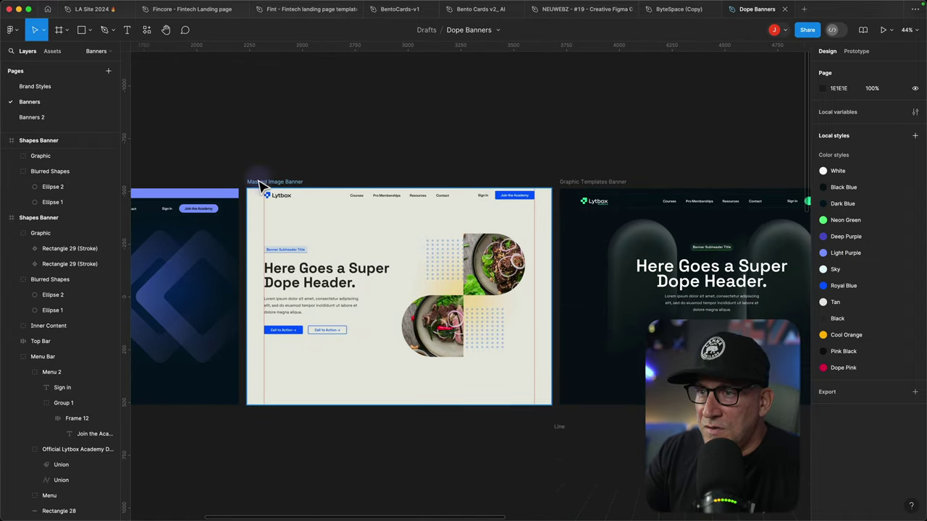
left_click(260, 182)
key("ctrl+d")
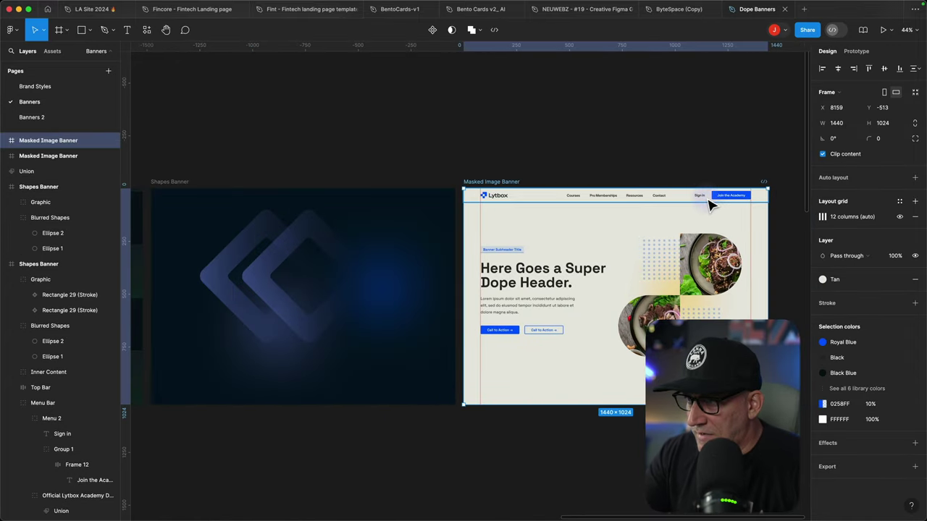
scroll(712, 206, "right", 4)
left_click(450, 273)
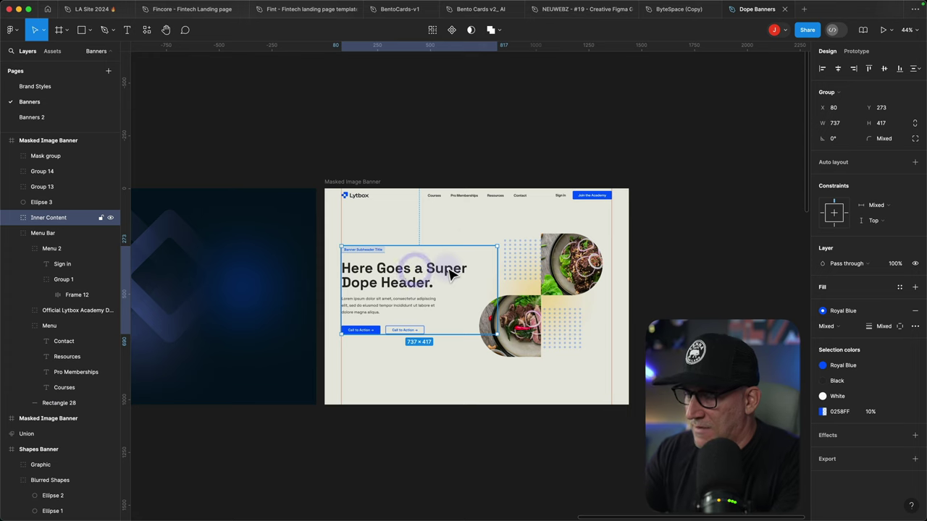
key("Delete")
left_click(478, 200)
key("Delete")
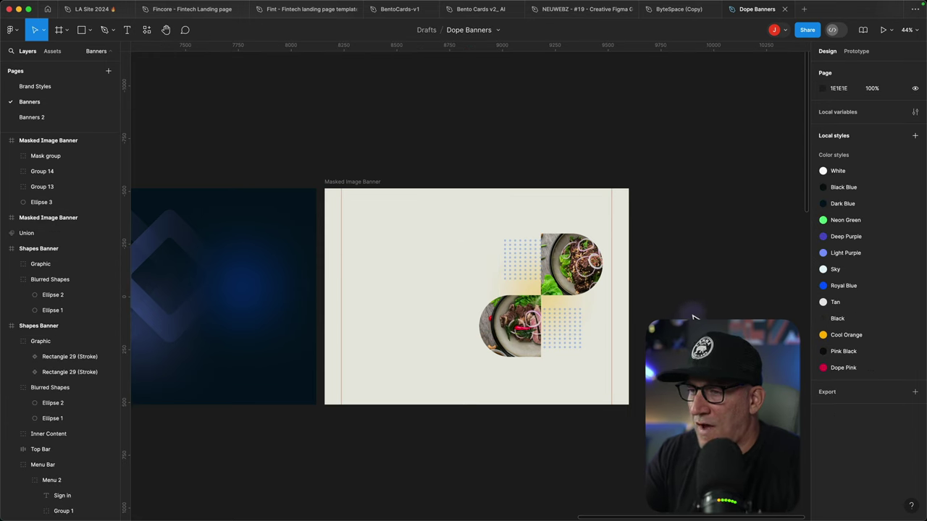
- Shorten the copied banner frame to 1440×949
scroll(681, 333, "right", 3)
scroll(605, 376, "up", 2)
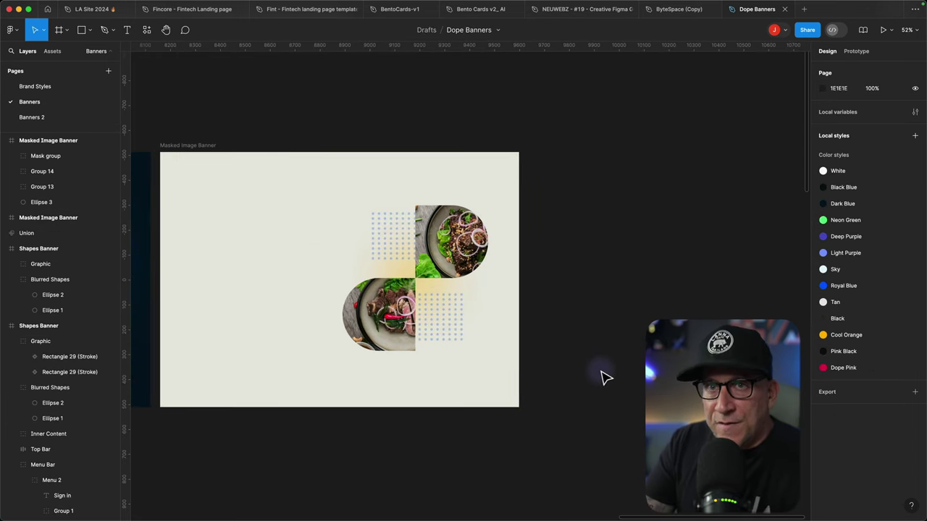
left_click(166, 145)
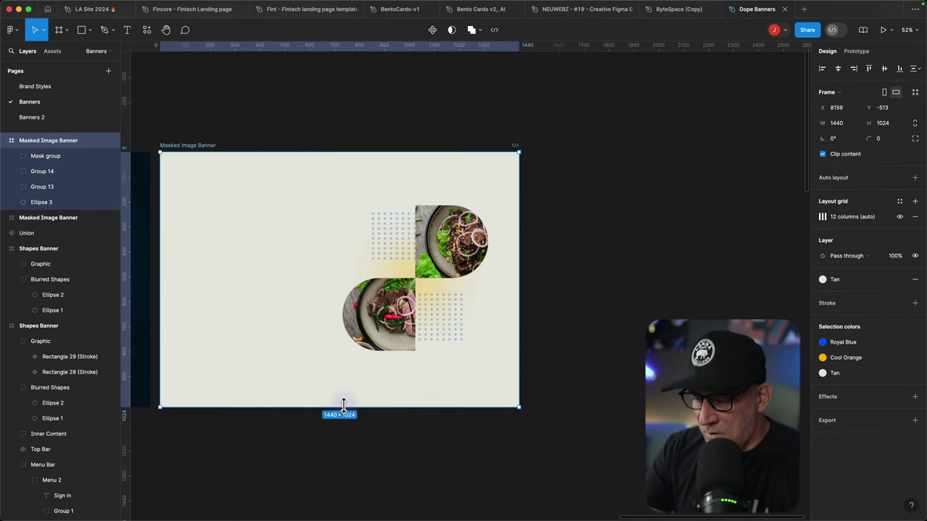
left_click_drag(344, 403, 342, 387)
left_click(350, 428)
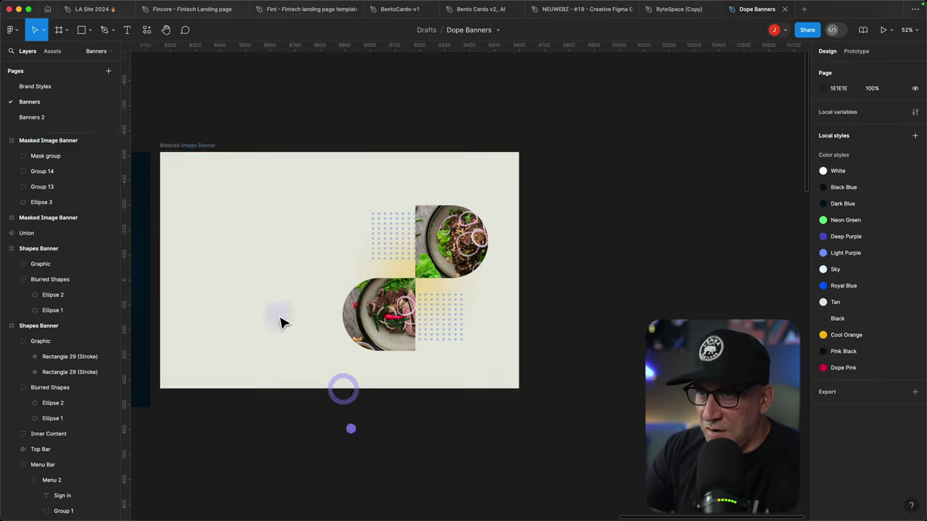
left_click(174, 147)
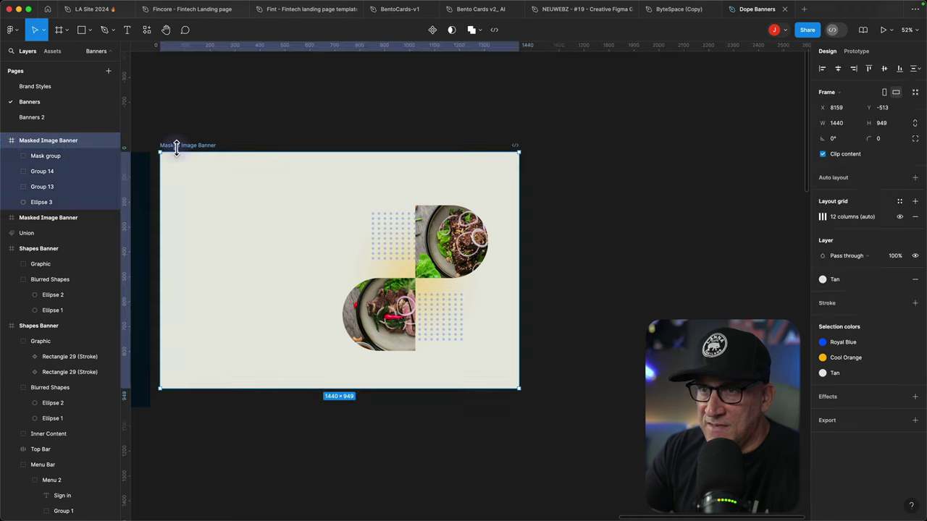
- Add a JPG export setting to the banner and save the exported file
left_click(915, 420)
left_click(888, 453)
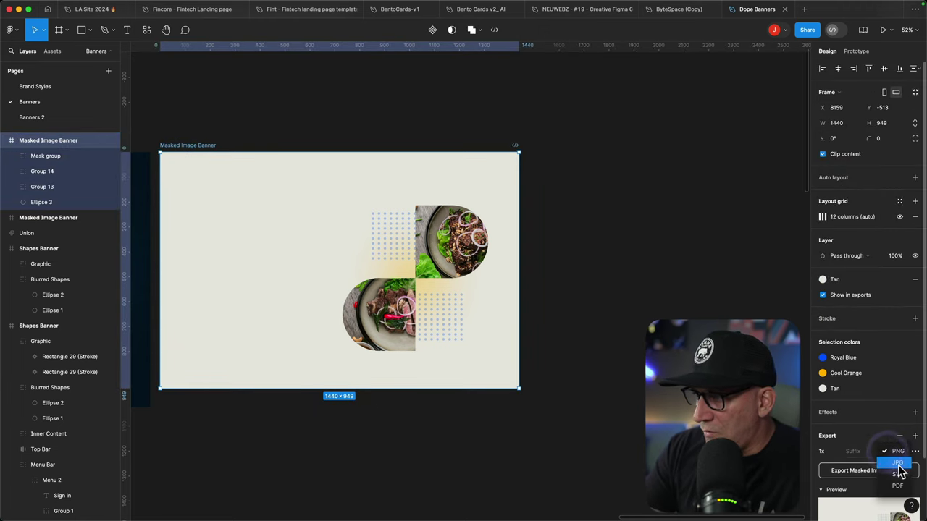
left_click(898, 464)
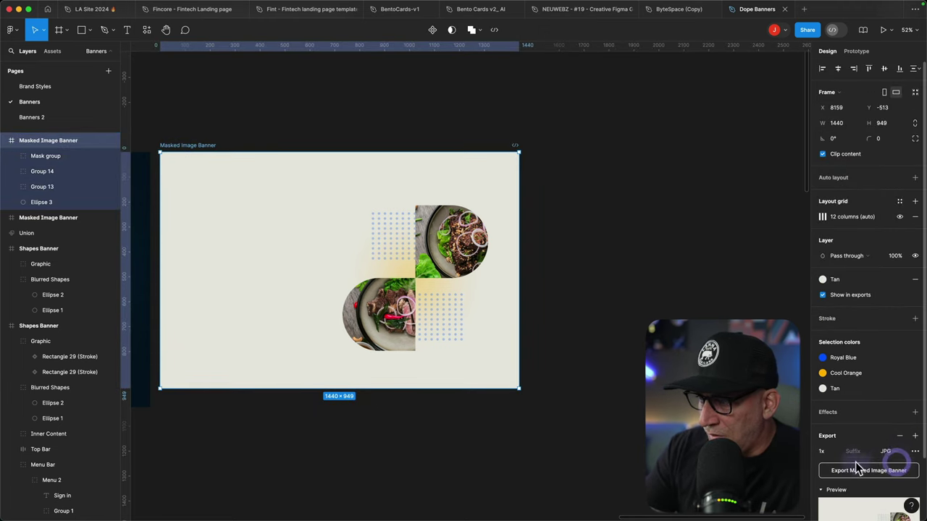
scroll(854, 457, "down", 2)
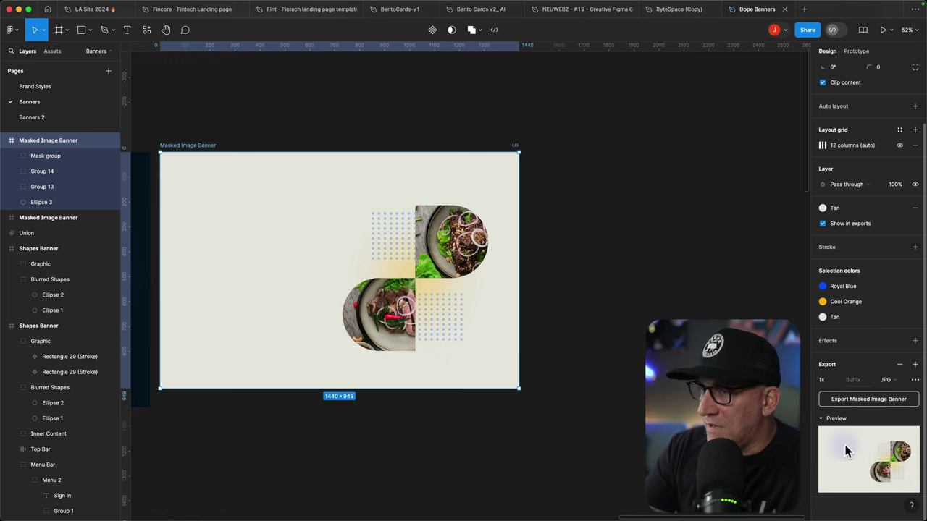
left_click(856, 404)
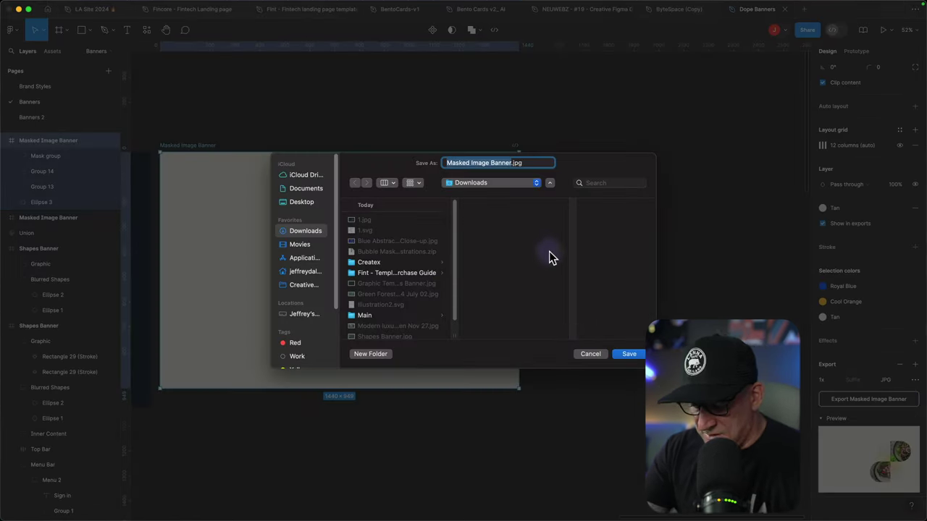
type("2")
left_click(622, 353)
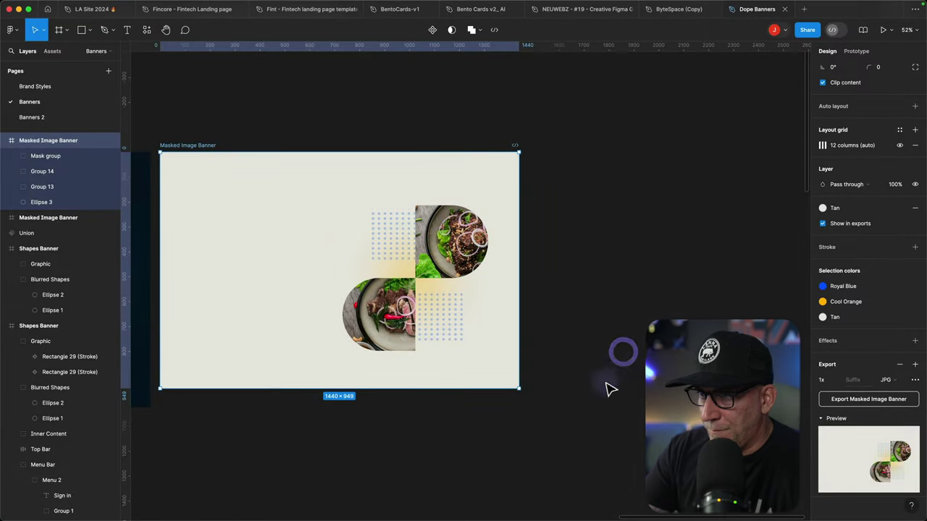
- Crop the Masked Image Banner frame to 719 wide and 818 tall
left_click(169, 119)
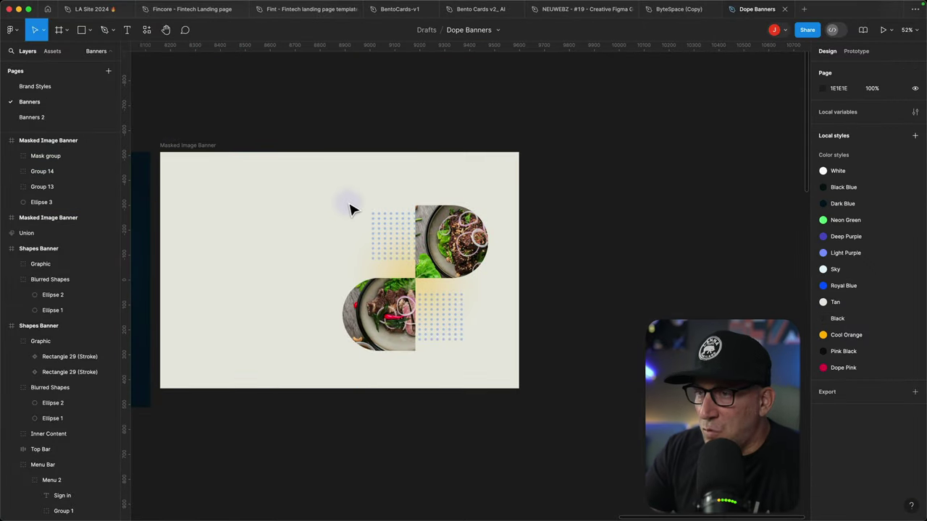
left_click(182, 146)
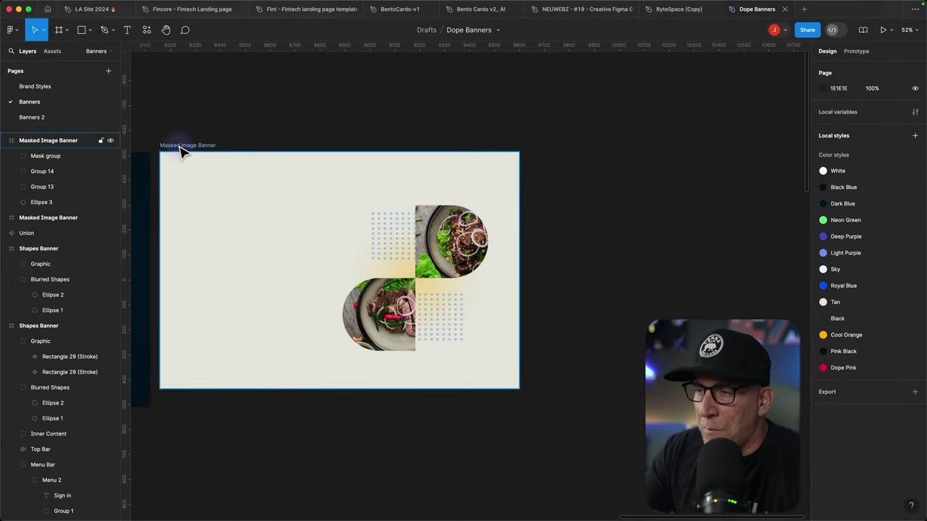
left_click(352, 234)
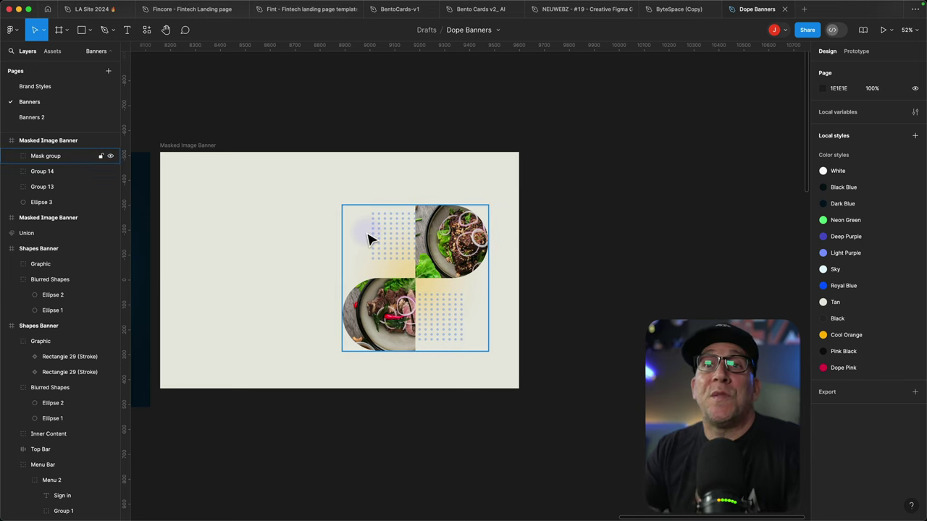
left_click(233, 207)
left_click(181, 157)
left_click(179, 157)
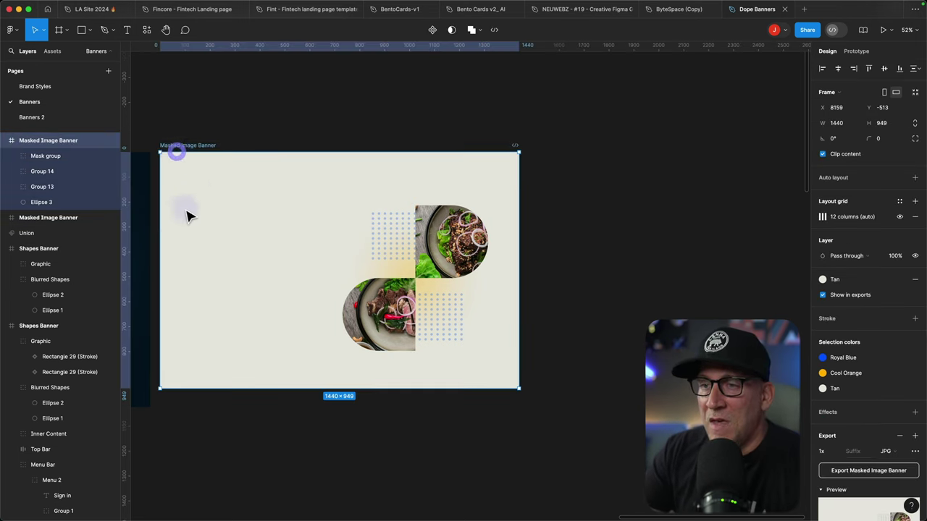
left_click_drag(179, 232, 339, 238)
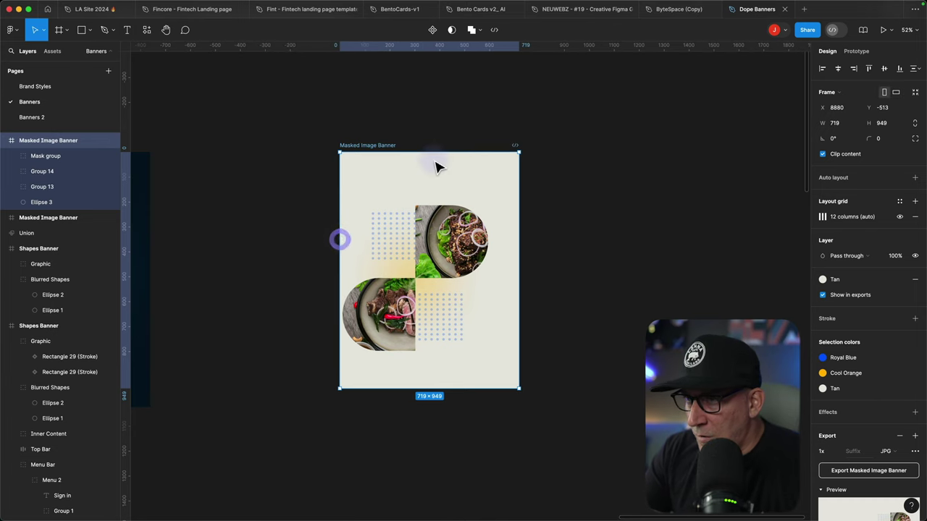
left_click_drag(432, 152, 437, 200)
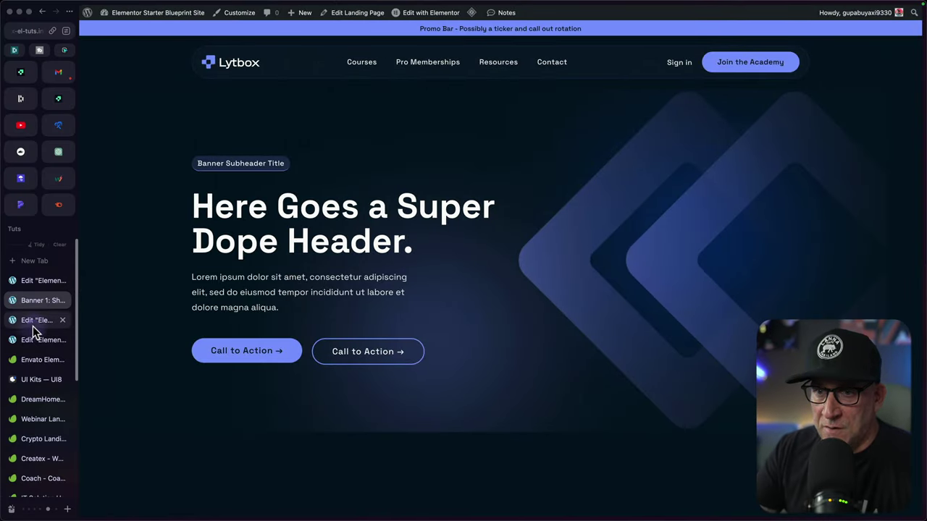
- Tighten the banner frame further to 606 × 614
left_click(33, 326)
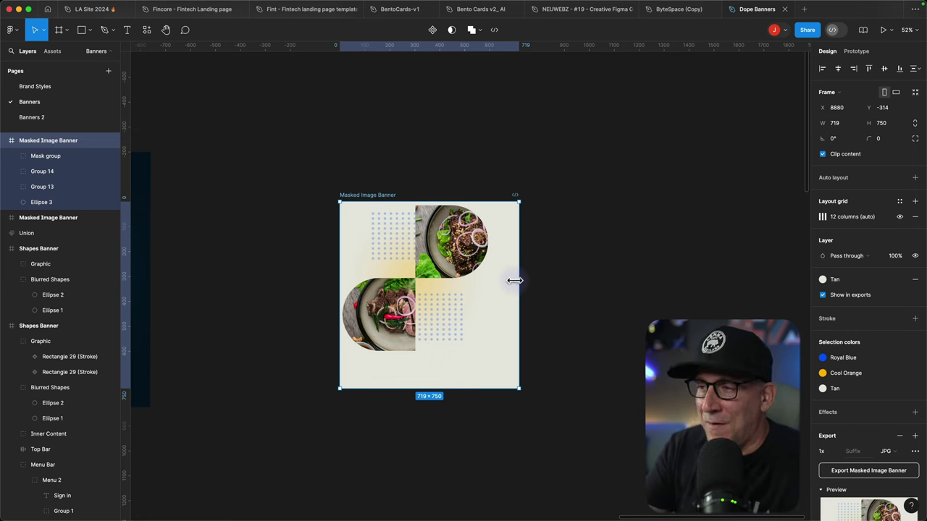
left_click_drag(510, 294, 492, 293)
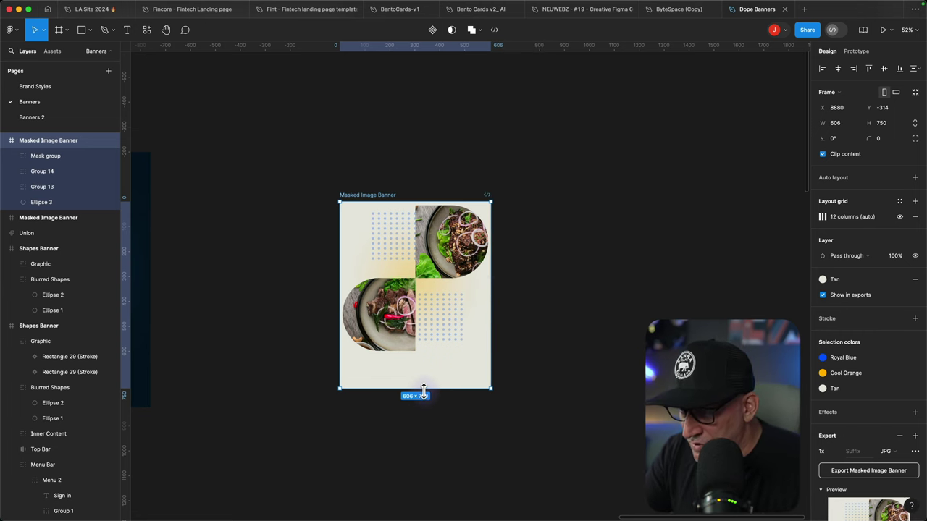
left_click_drag(423, 390, 422, 354)
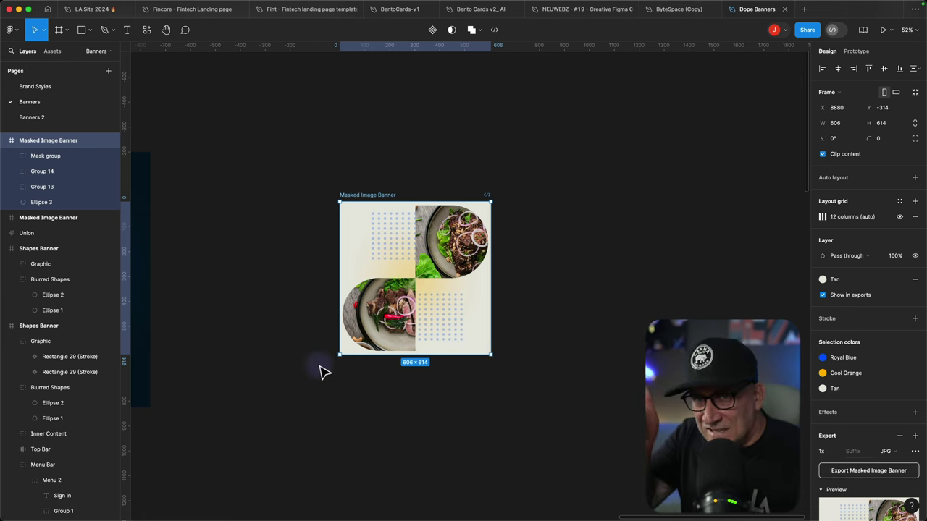
- Export the Masked Image Banner as a JPG at 2x scale
left_click(345, 162)
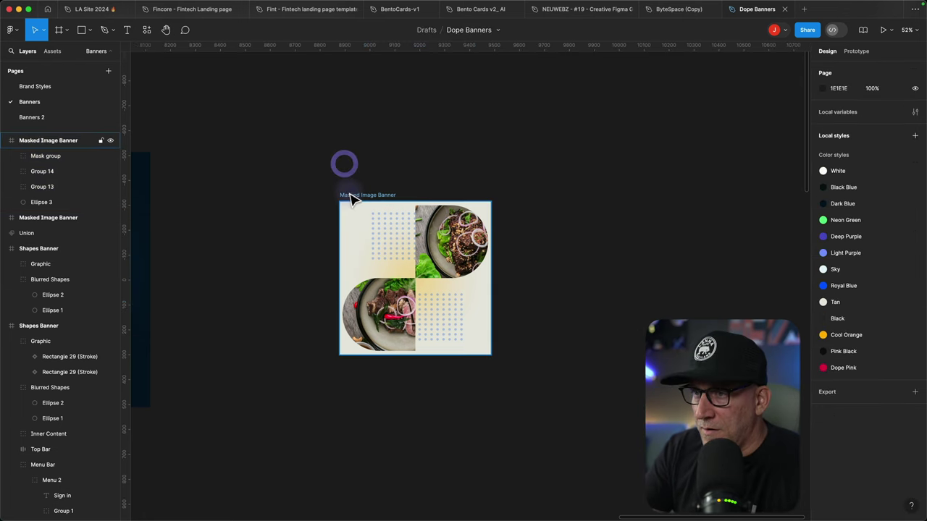
left_click(347, 192)
scroll(846, 443, "down", 3)
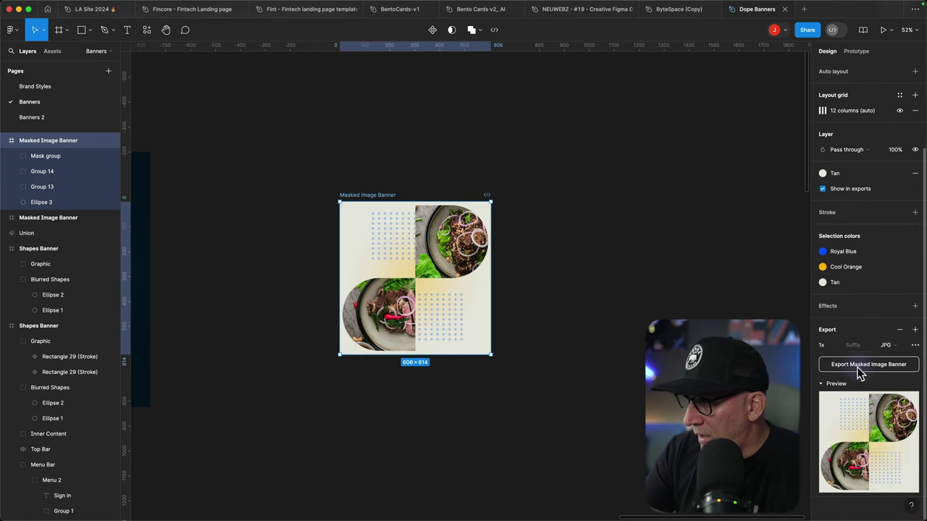
left_click(834, 345)
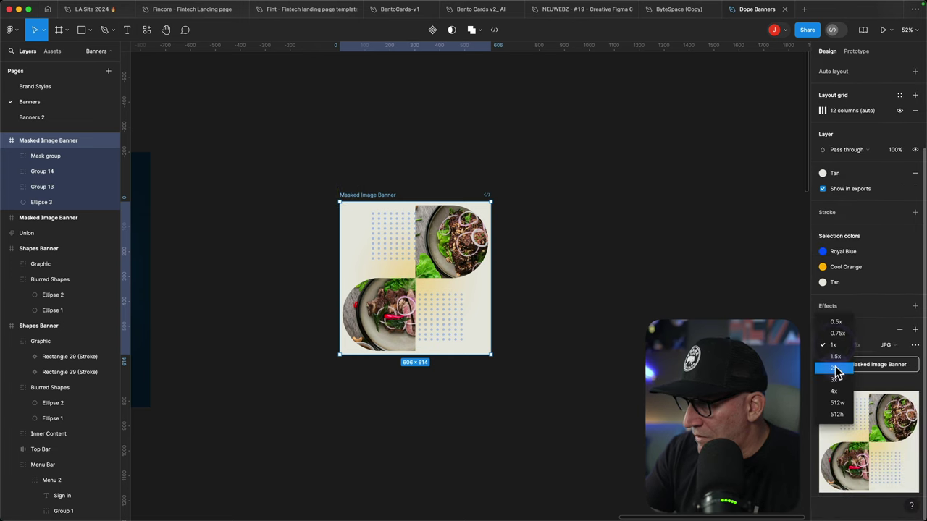
left_click(835, 365)
left_click(858, 365)
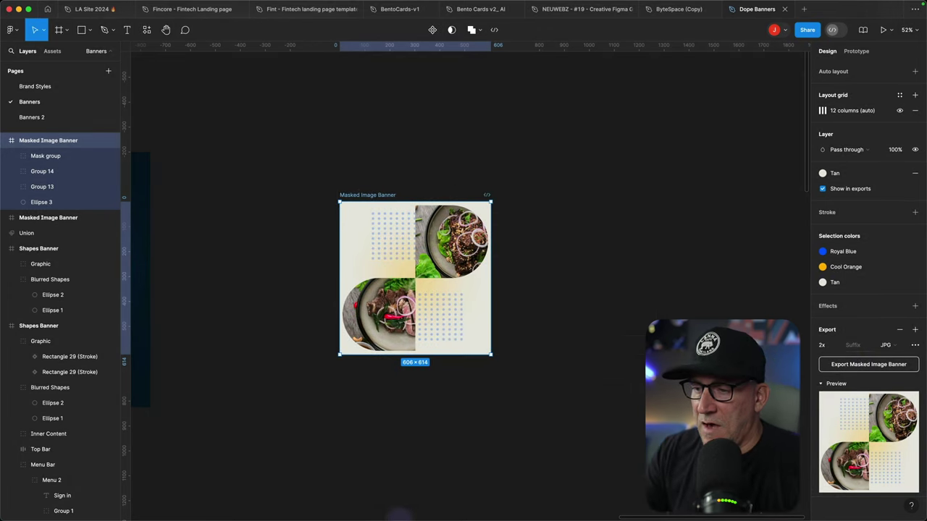
- Open the saved 22.jpg from Downloads in Affinity Photo
mouse_move(307, 507)
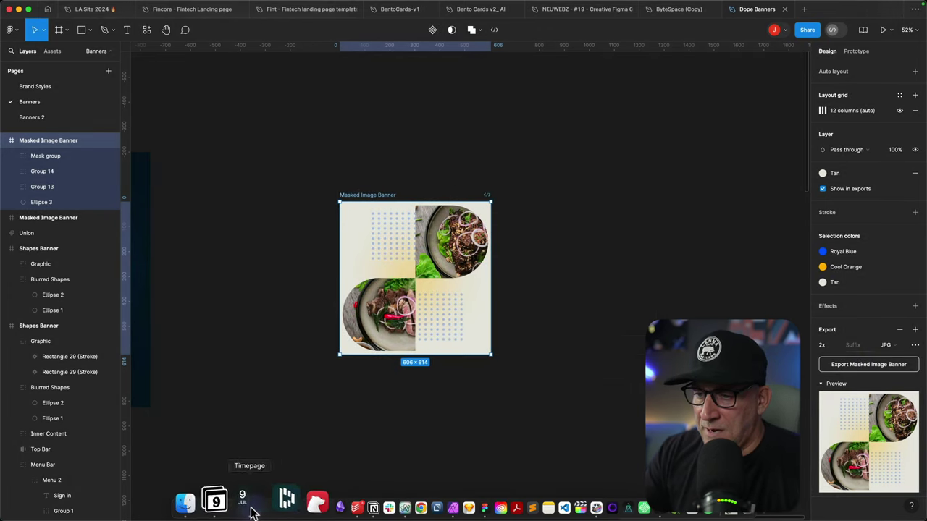
left_click(220, 505)
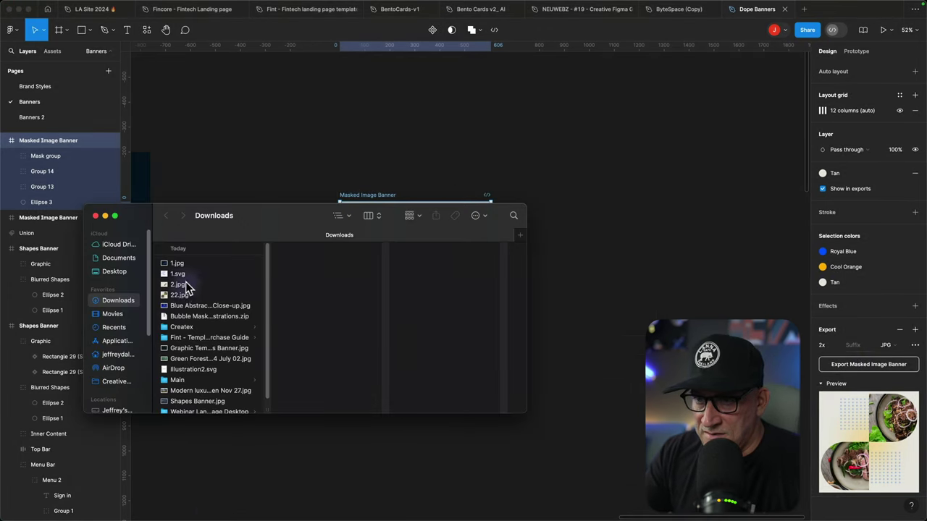
double_click(185, 295)
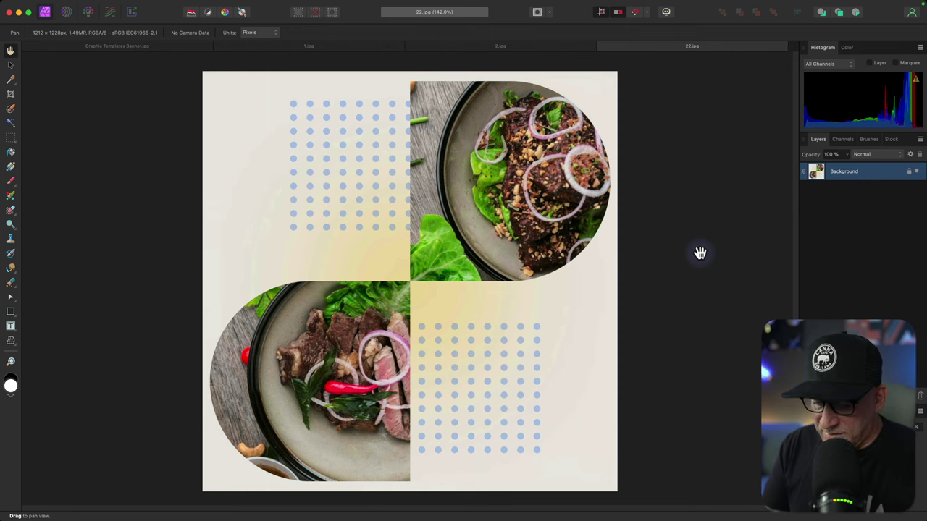
- Re-export 22.jpg at 1000 px wide over the original, then open 2.jpg's export settings
key("super+alt+shift+s")
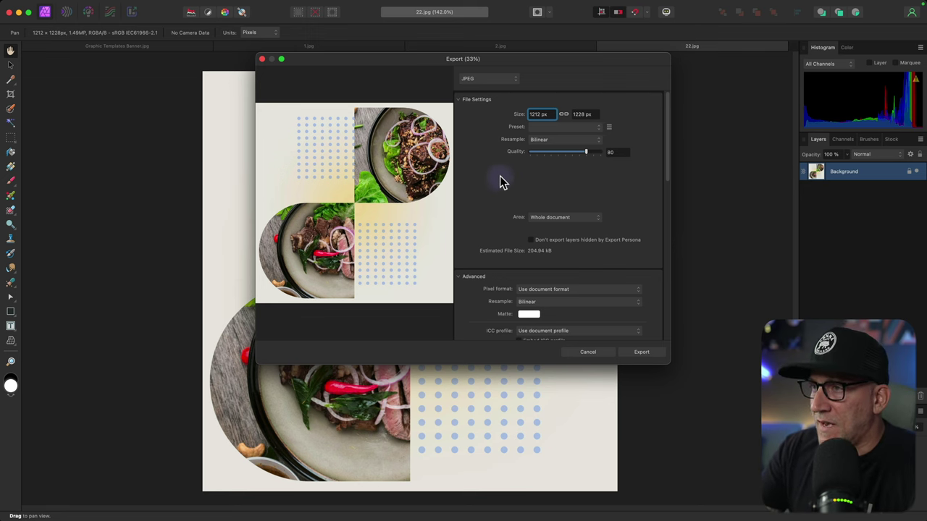
left_click(514, 113)
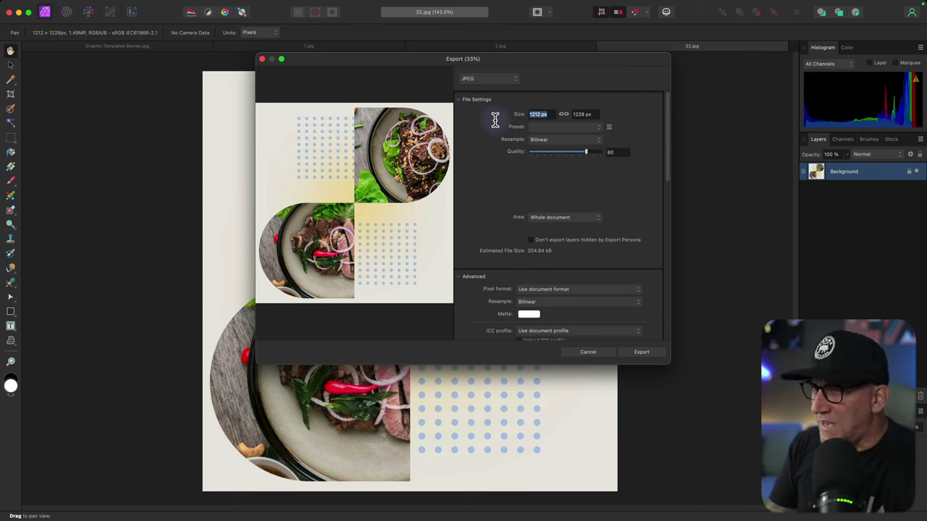
key("Return")
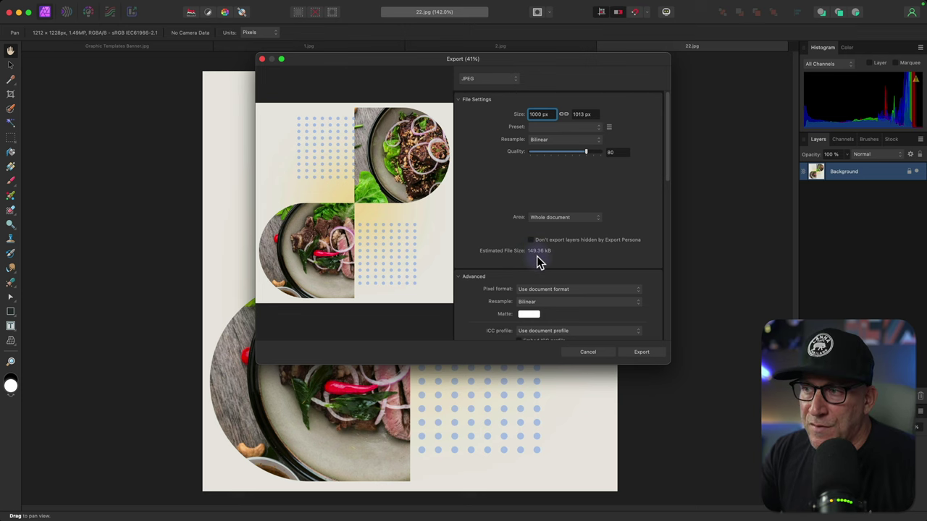
scroll(610, 253, "down", 10)
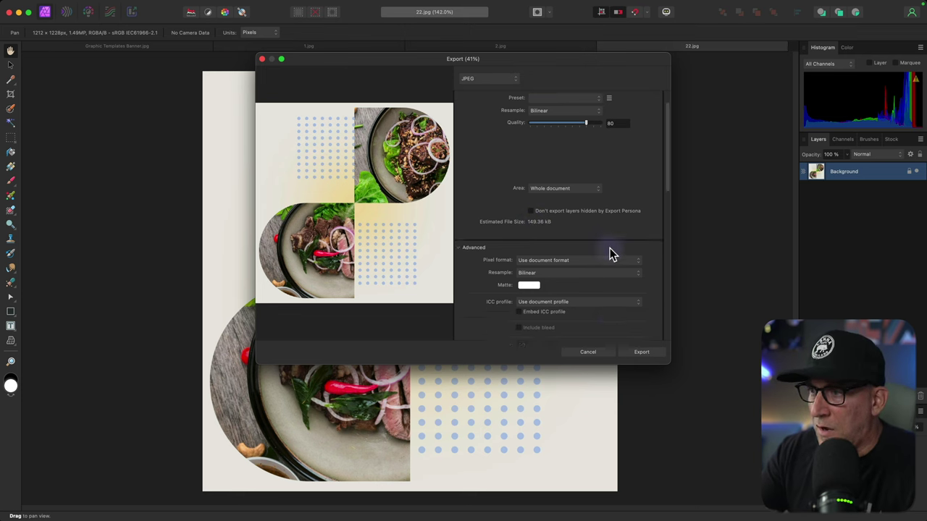
scroll(578, 271, "up", 5)
left_click(642, 352)
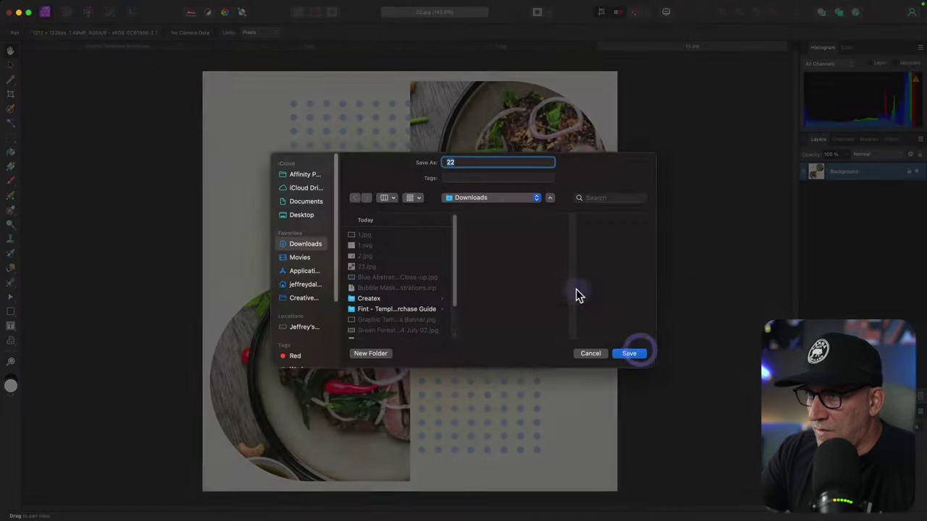
left_click(628, 355)
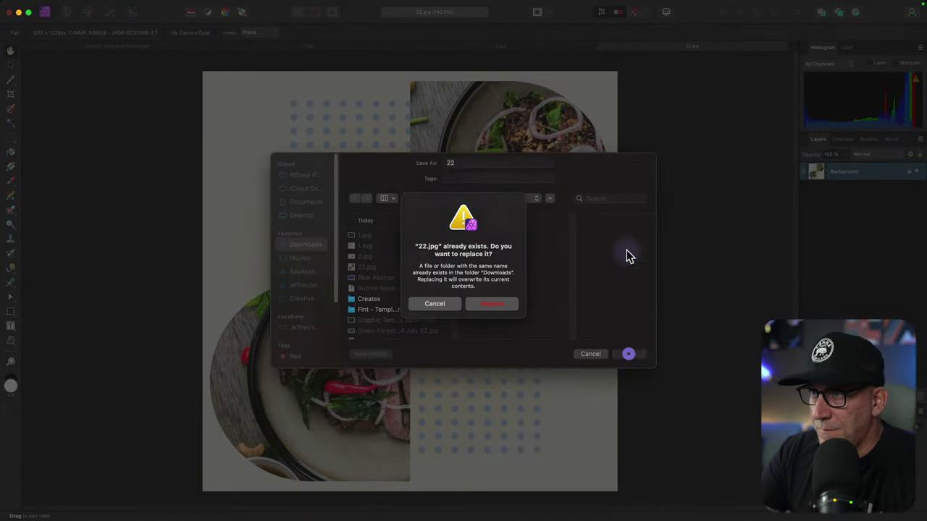
left_click(487, 309)
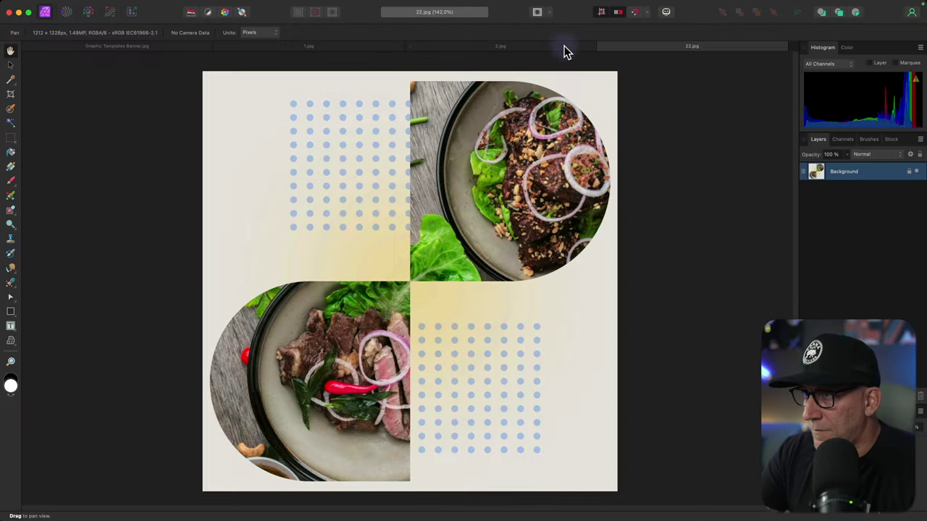
left_click(555, 46)
key("super+alt+shift+w")
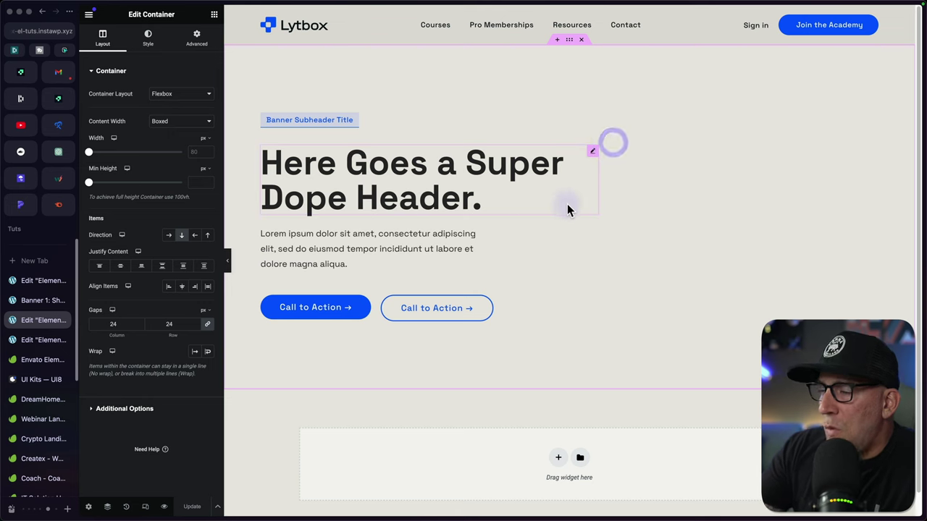
- Select the hero container and give it a Classic image background
left_click(561, 208)
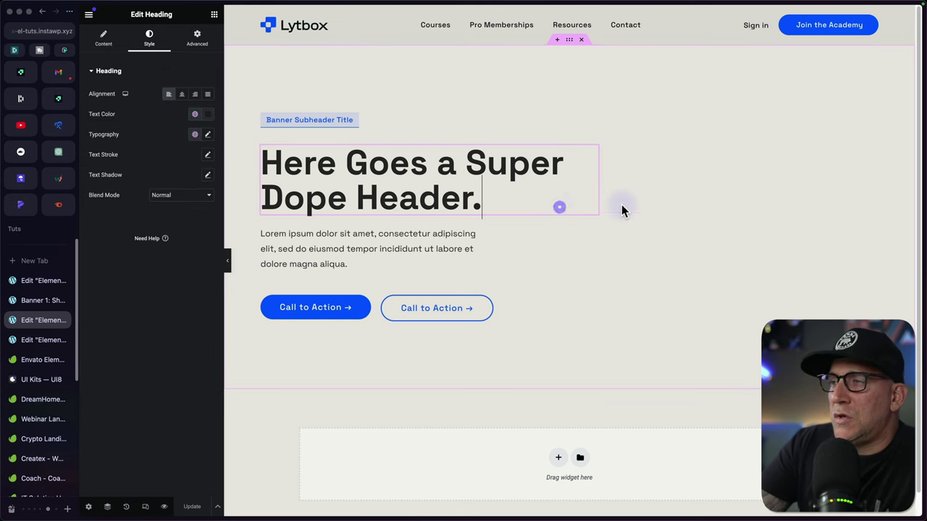
left_click(570, 47)
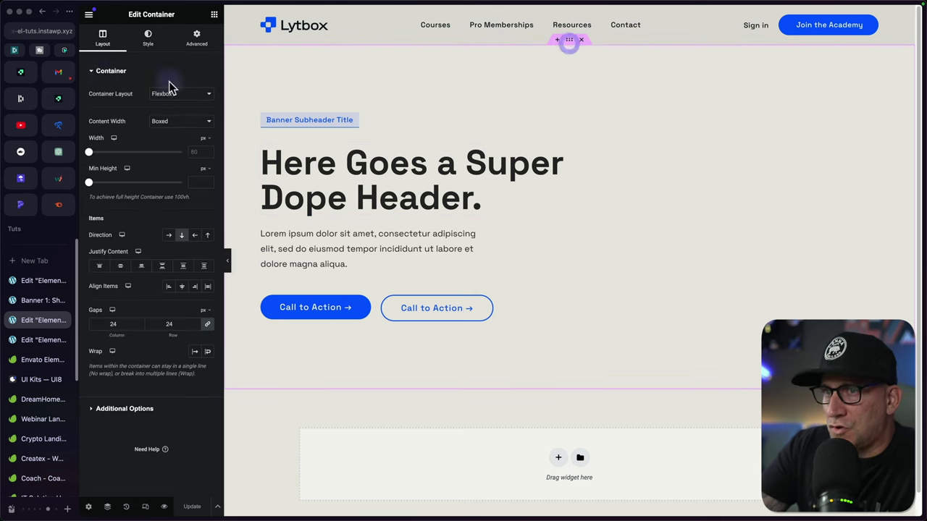
left_click(148, 38)
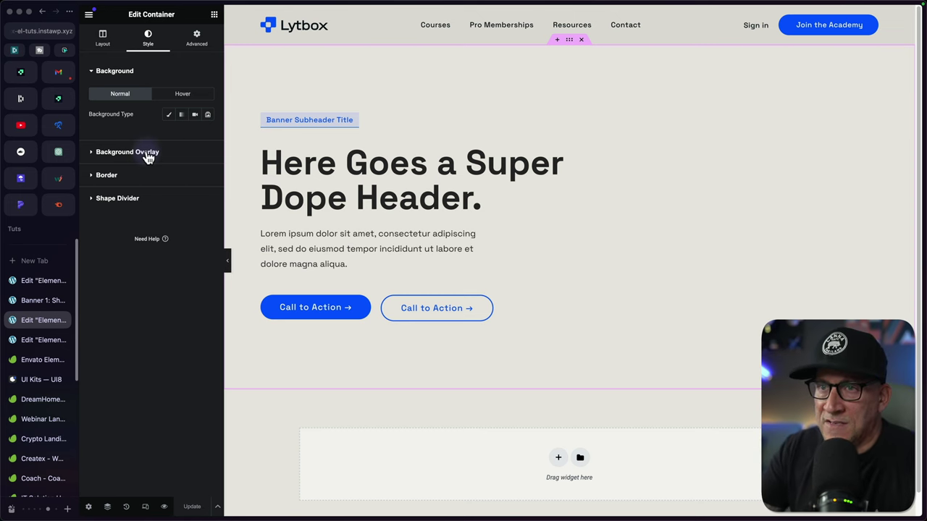
left_click(173, 116)
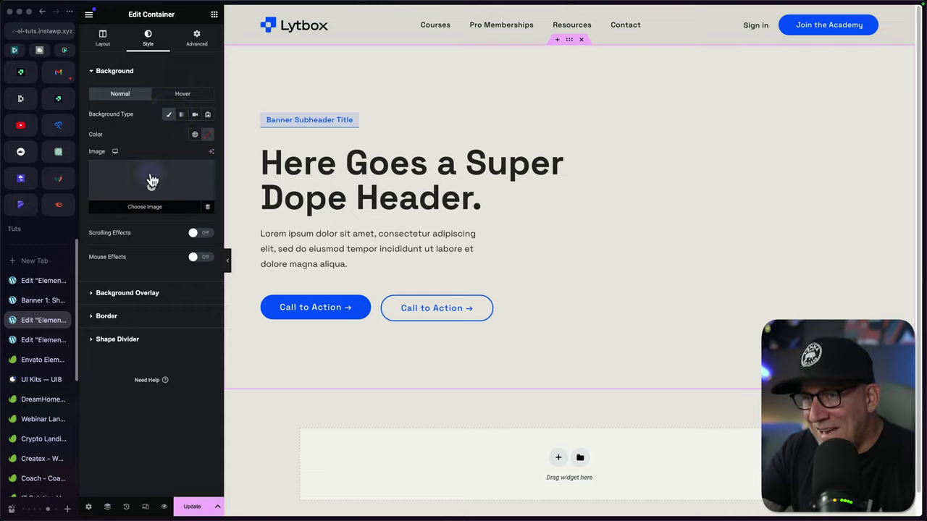
left_click(151, 186)
- Upload 2.jpg and 22.jpg and set the food banner 22.jpg as the background
left_click(282, 52)
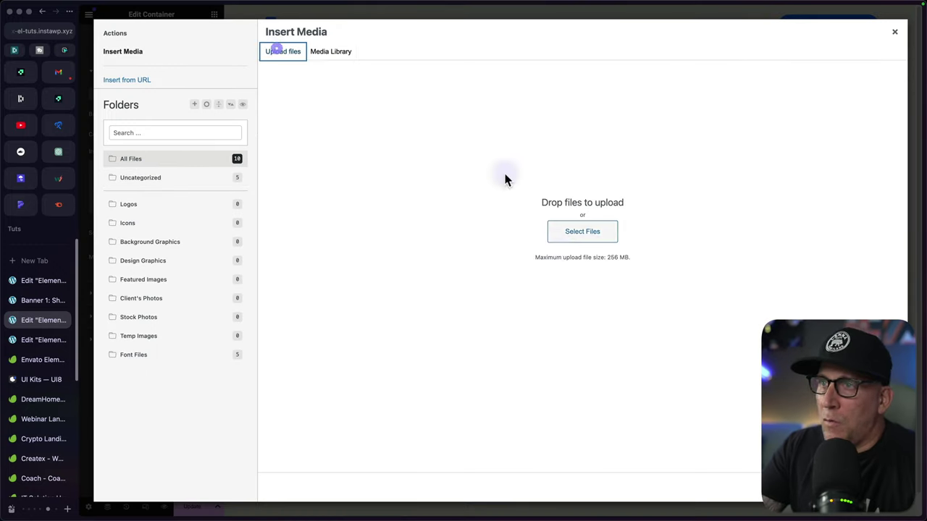
left_click(580, 241)
left_click(397, 237, "shift")
left_click(620, 355)
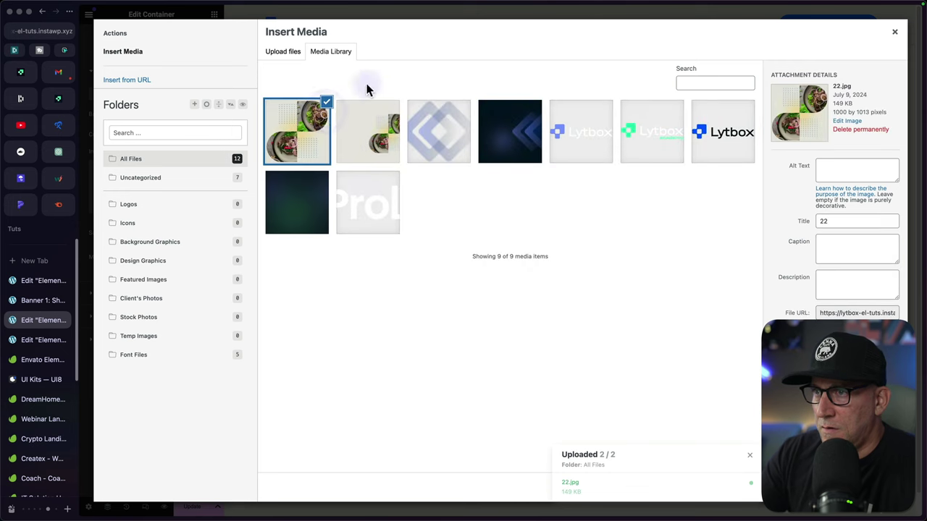
left_click(362, 128)
left_click(879, 488)
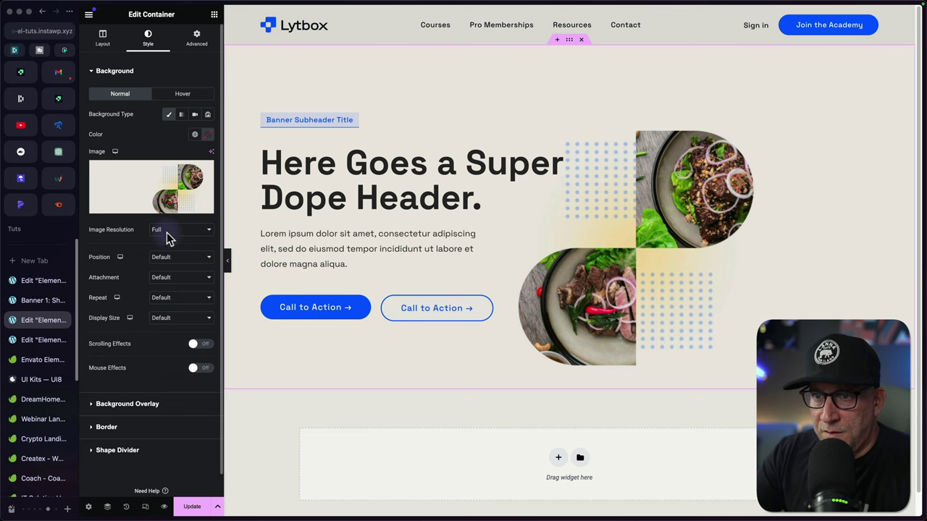
- Give the hero background Full resolution, Center Right position, No-repeat and Cover size
left_click(166, 232)
left_click(156, 230)
left_click(165, 257)
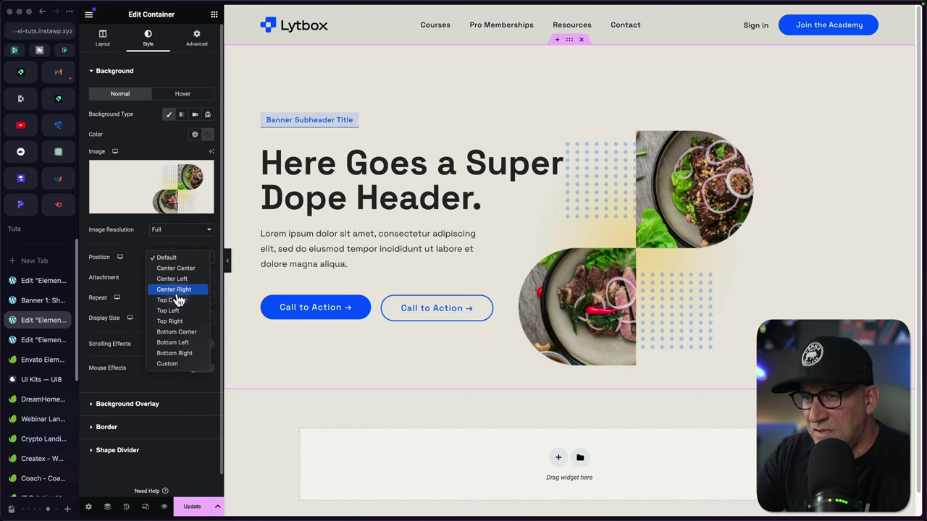
left_click(177, 291)
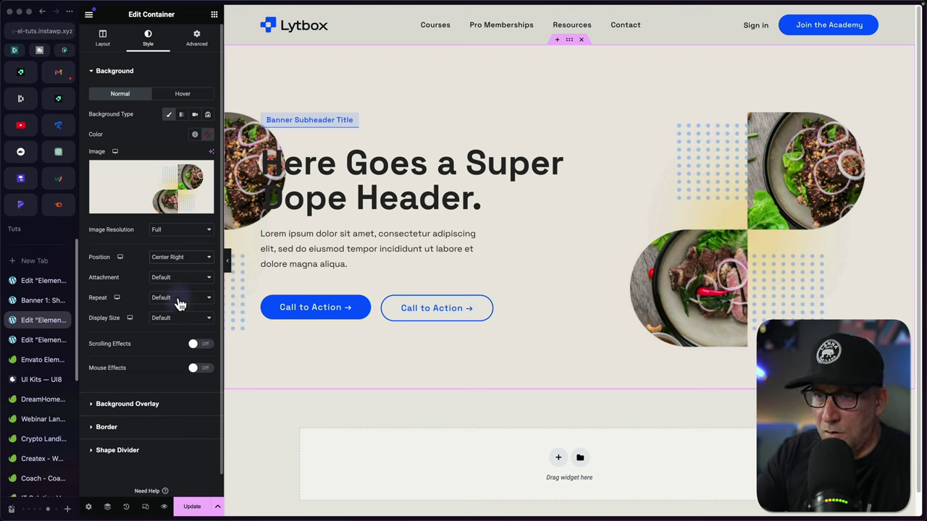
left_click(179, 302)
left_click(168, 307)
left_click(164, 320)
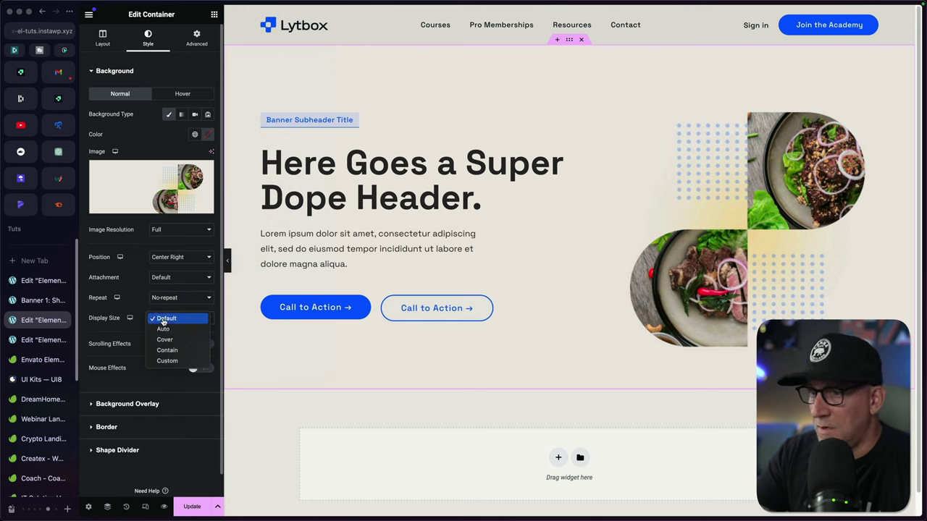
left_click(167, 350)
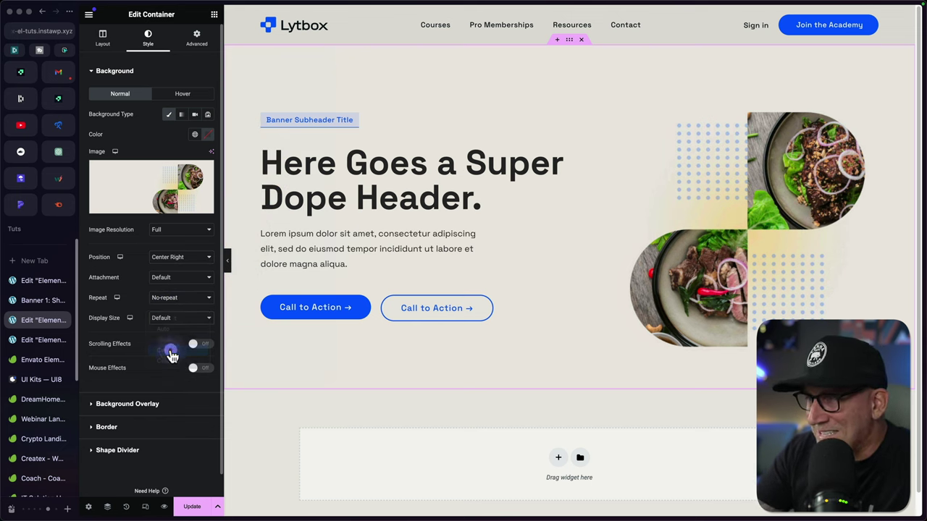
left_click(174, 319)
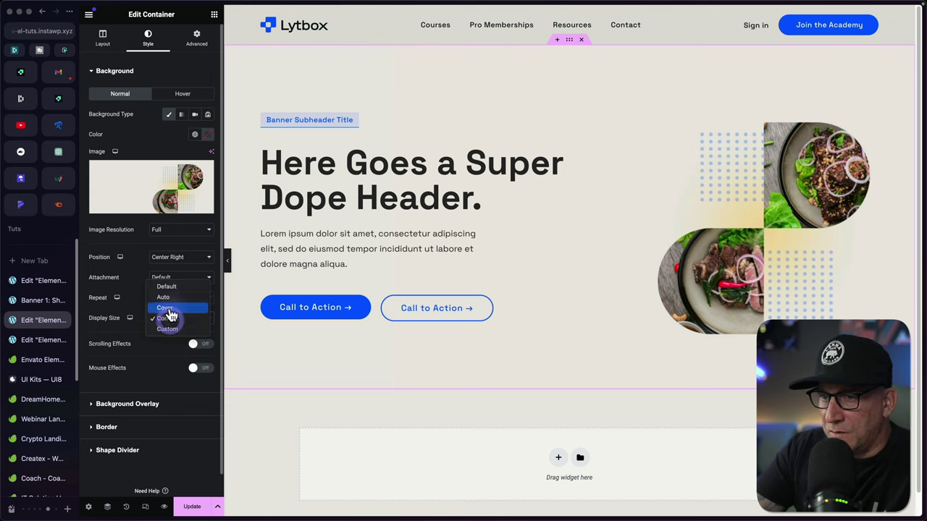
left_click(175, 302)
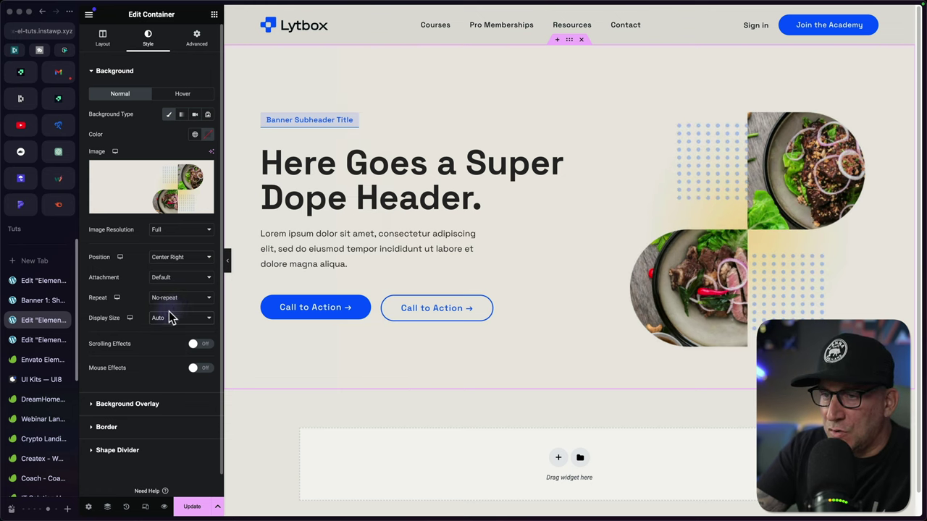
left_click(170, 319)
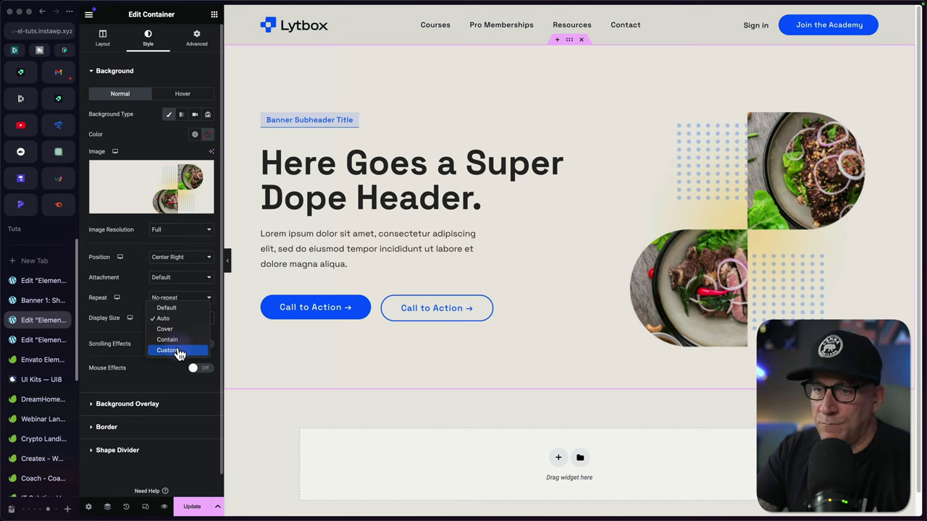
left_click(172, 330)
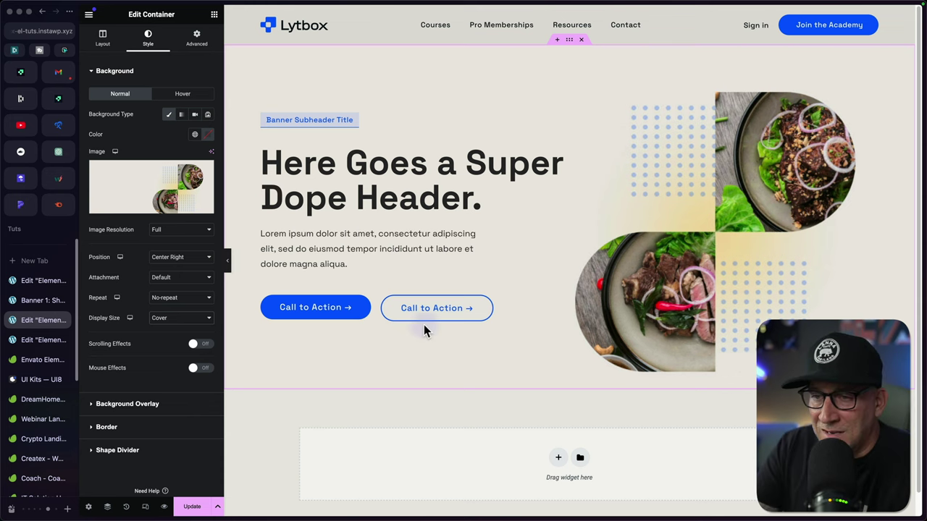
- Duplicate the hero container and delete the food-photo background image from its Style settings
right_click(569, 40)
left_click(592, 71)
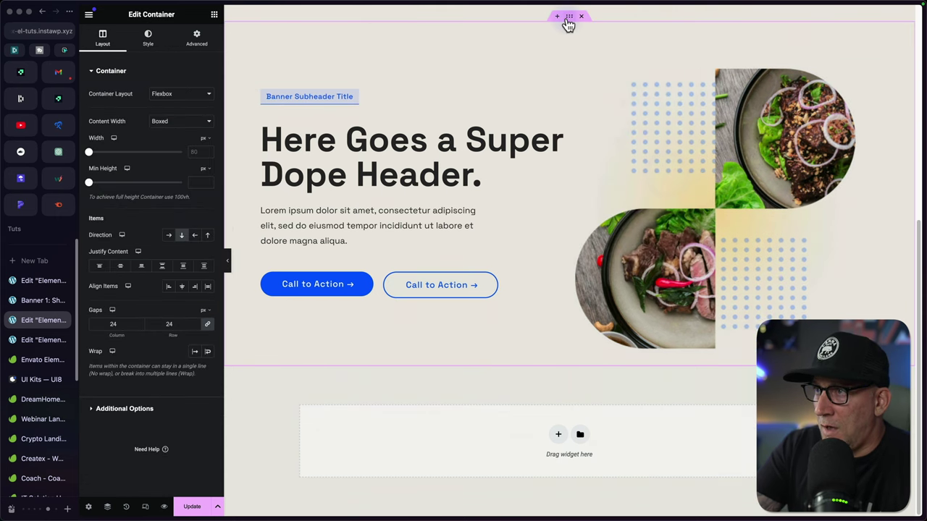
left_click(148, 38)
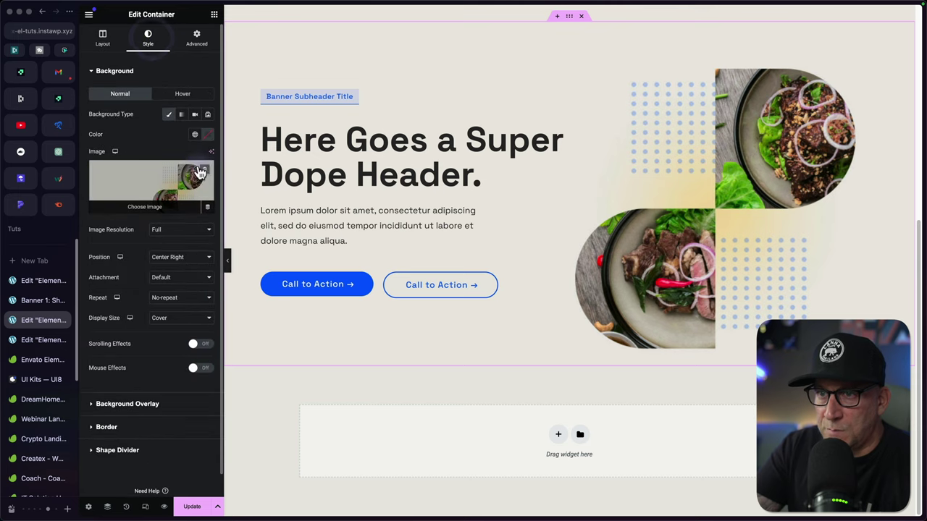
left_click(203, 172)
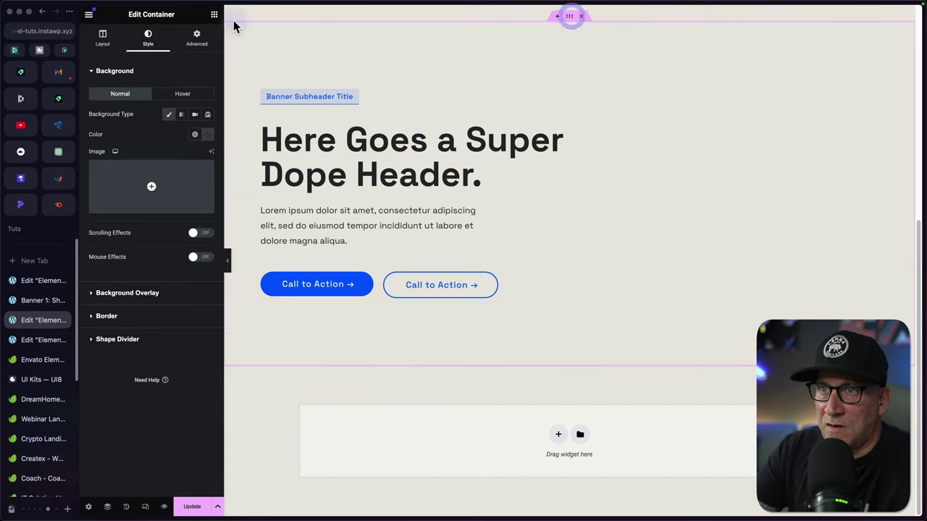
left_click(214, 15)
- Add two empty containers to the hero section
left_click(124, 176)
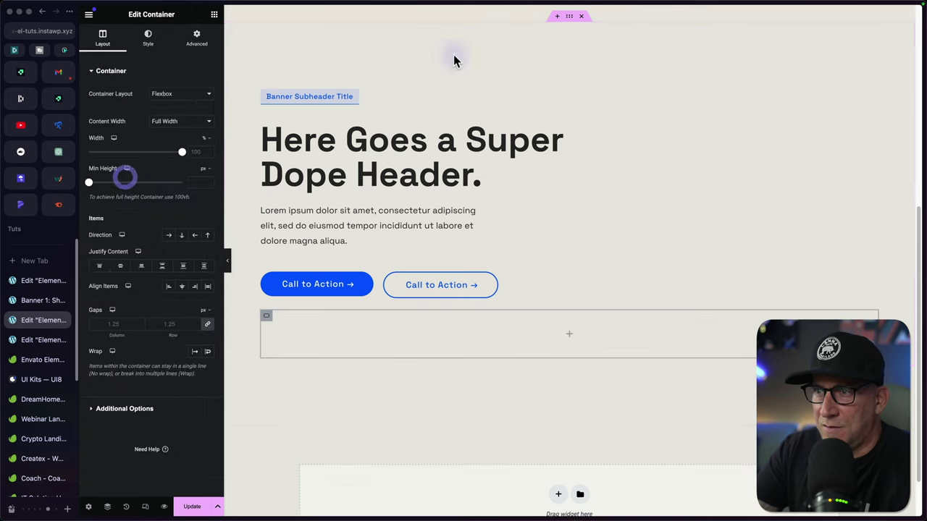
left_click(569, 15)
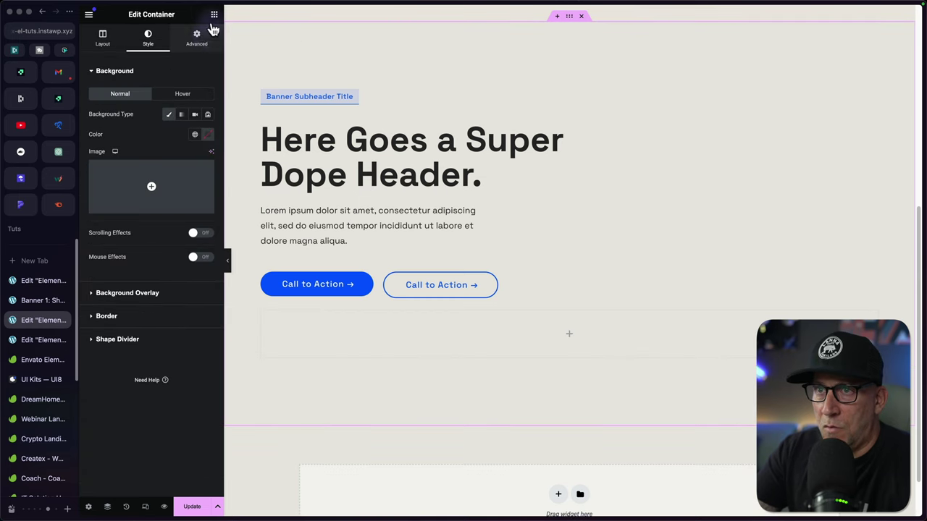
left_click(214, 14)
left_click(117, 169)
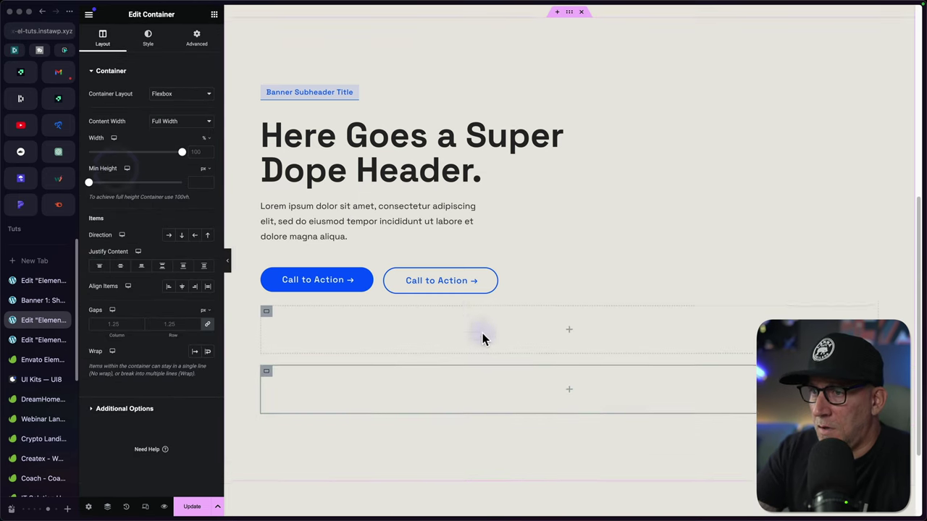
- Move the subheader, main heading, paragraph and outline button into the new container
left_click_drag(358, 78, 331, 297)
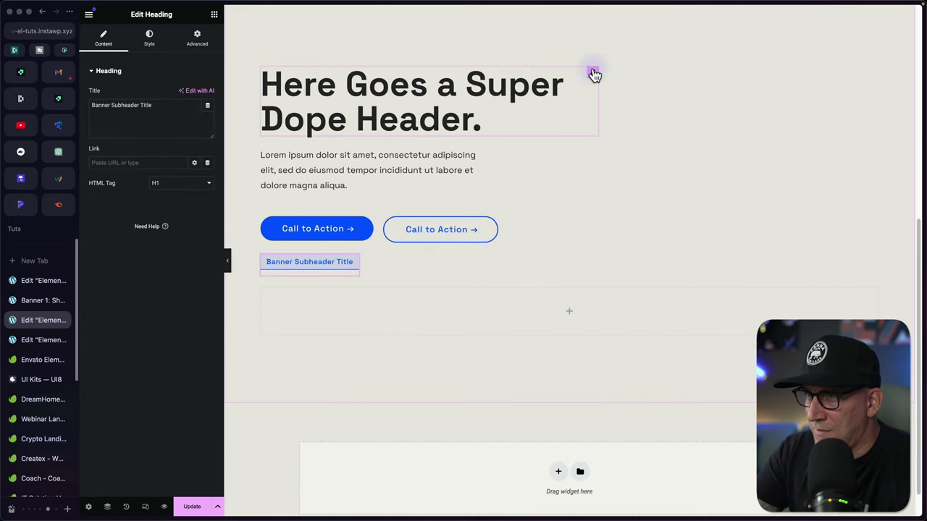
left_click_drag(592, 74, 325, 268)
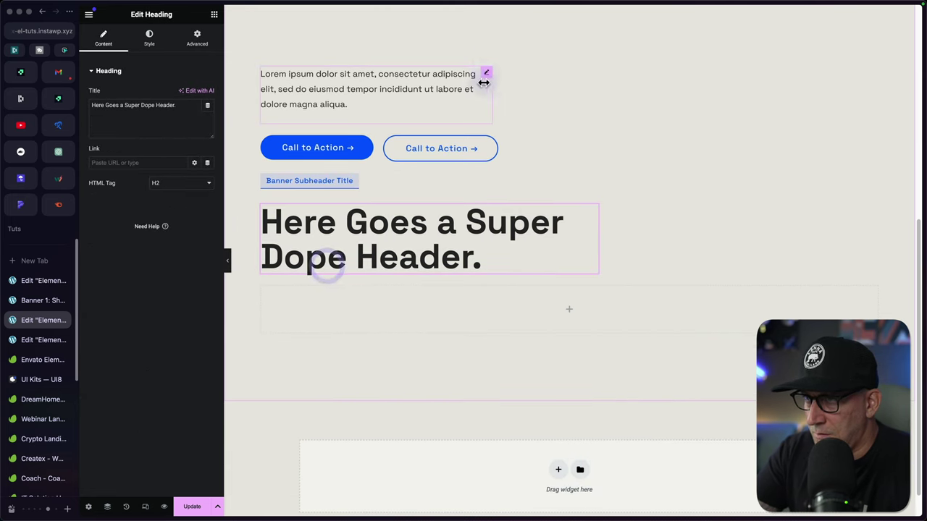
left_click_drag(486, 73, 369, 268)
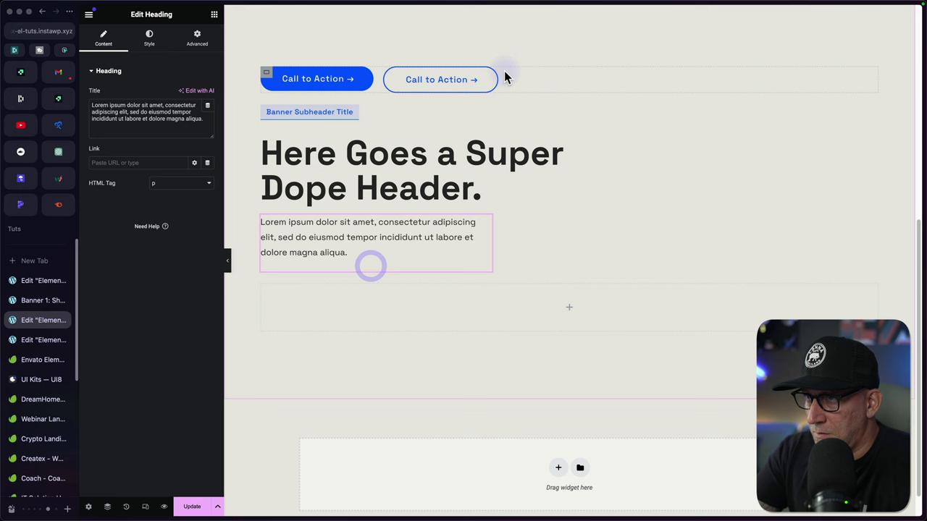
left_click_drag(491, 73, 379, 264)
left_click(408, 336)
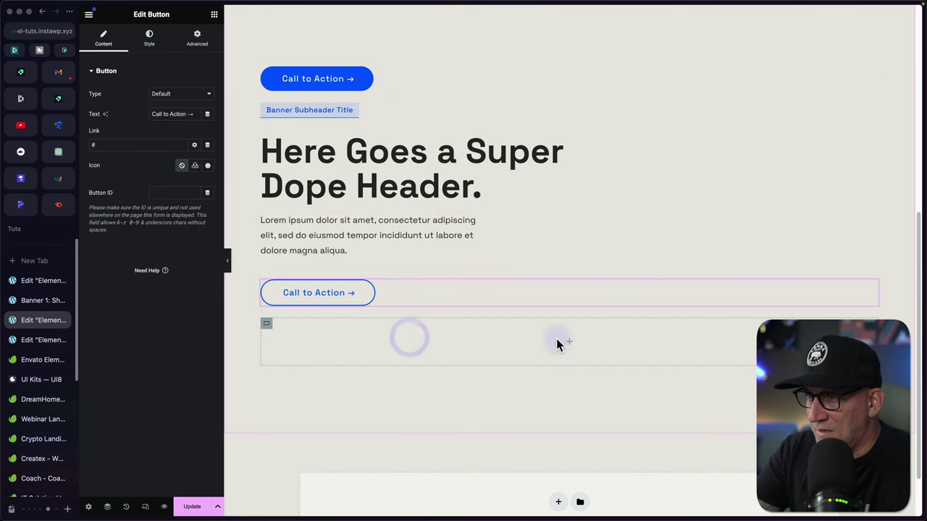
left_click(570, 348)
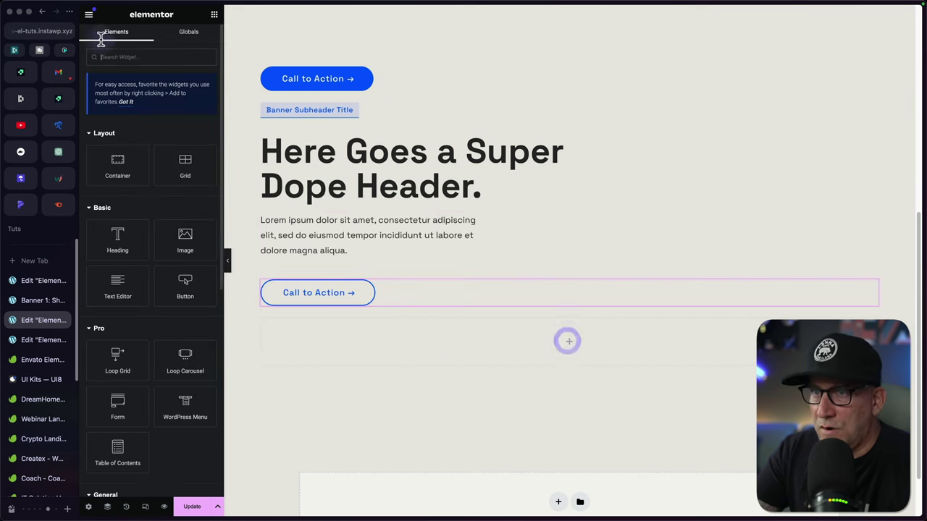
- Add an Image widget to the empty container and pick 22.jpg from the Media Library
left_click(191, 244)
left_click(149, 120)
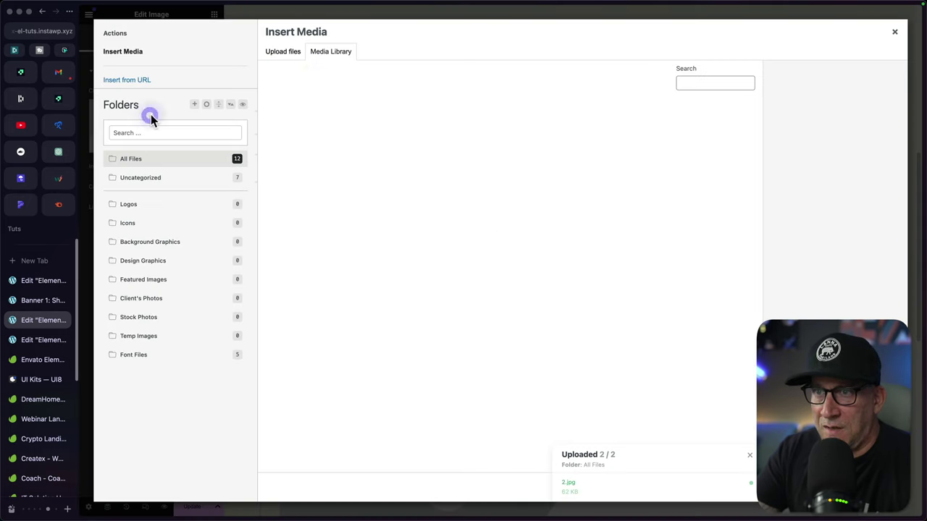
left_click(303, 141)
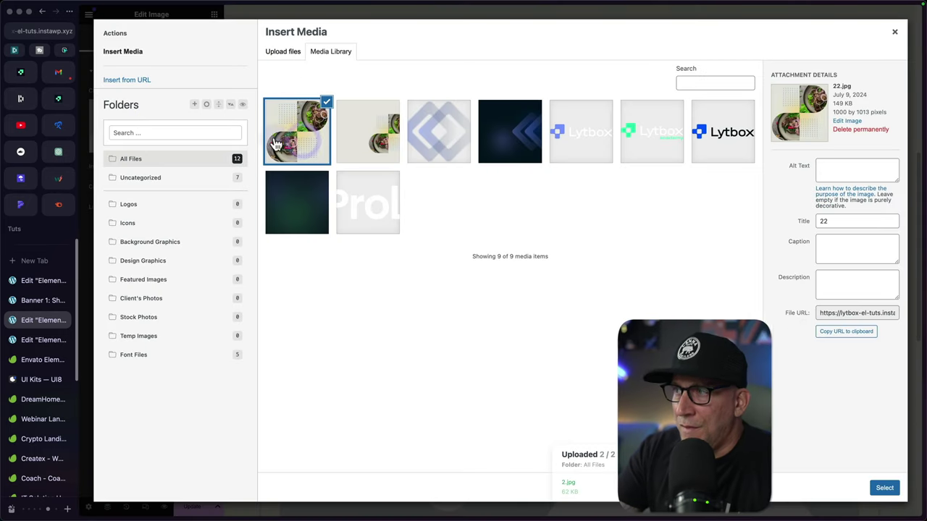
left_click(889, 493)
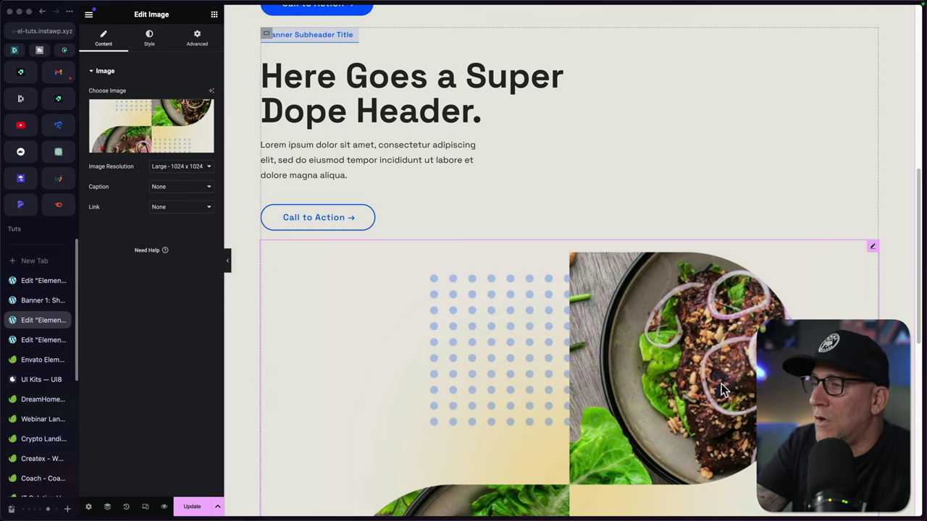
- Set the hero container's Direction to Row and Align Items to Center
scroll(722, 389, "down", 3)
scroll(683, 386, "up", 5)
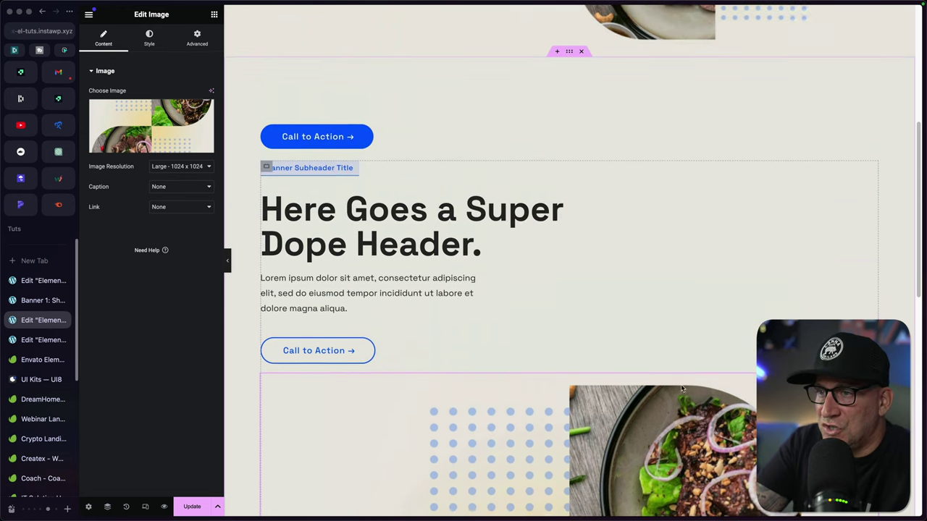
scroll(579, 150, "up", 2)
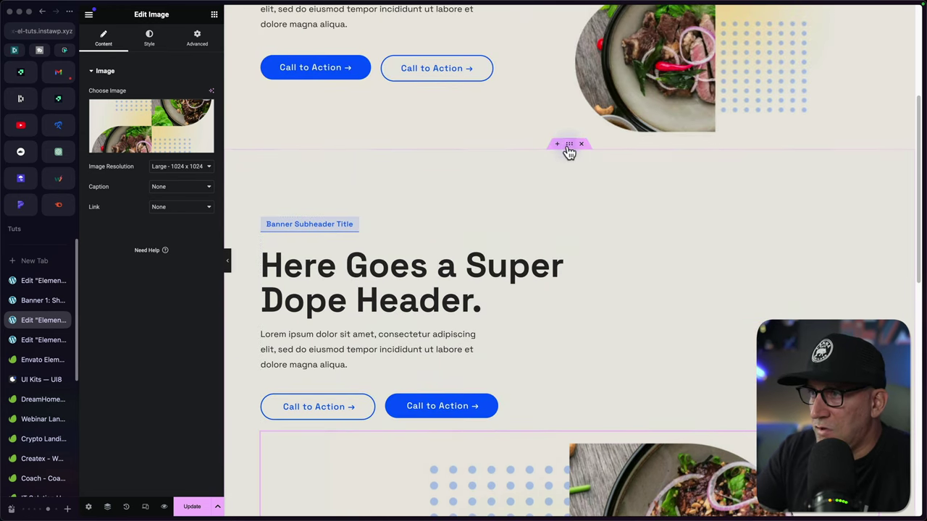
left_click(569, 147)
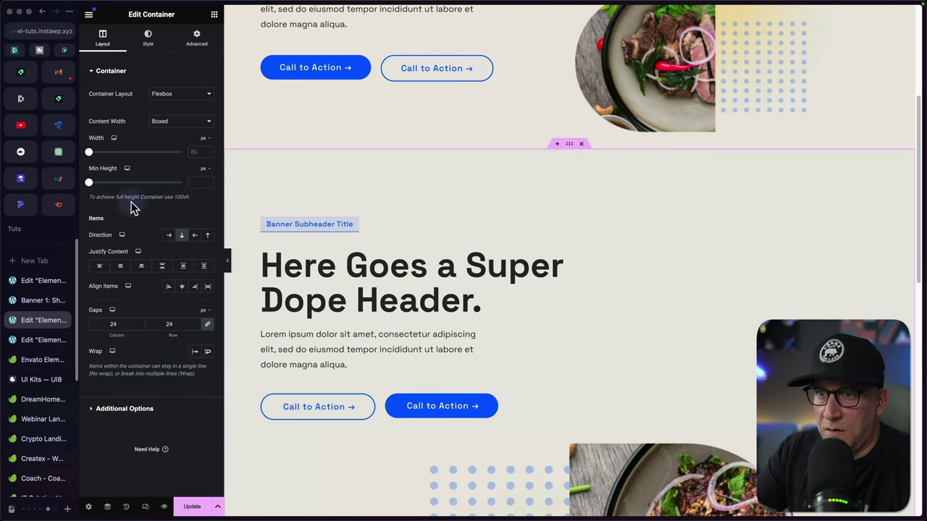
left_click(168, 235)
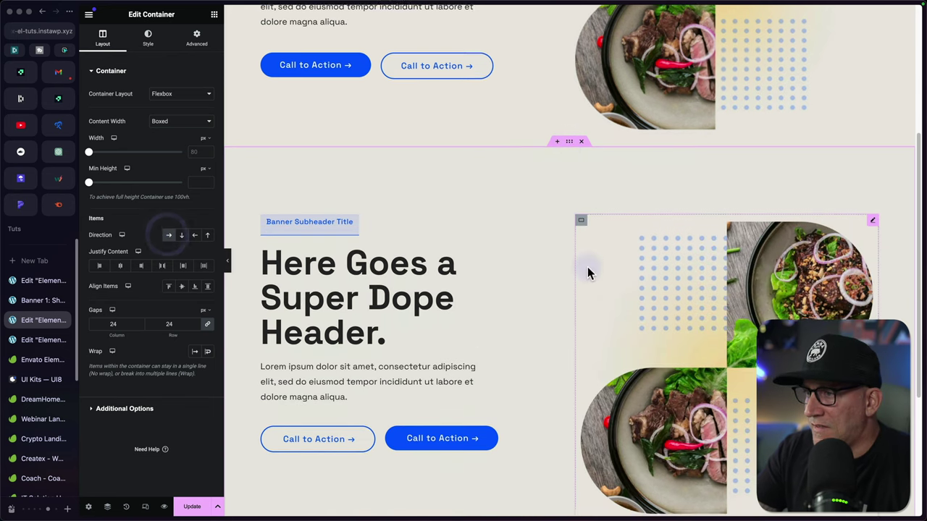
scroll(586, 268, "down", 3)
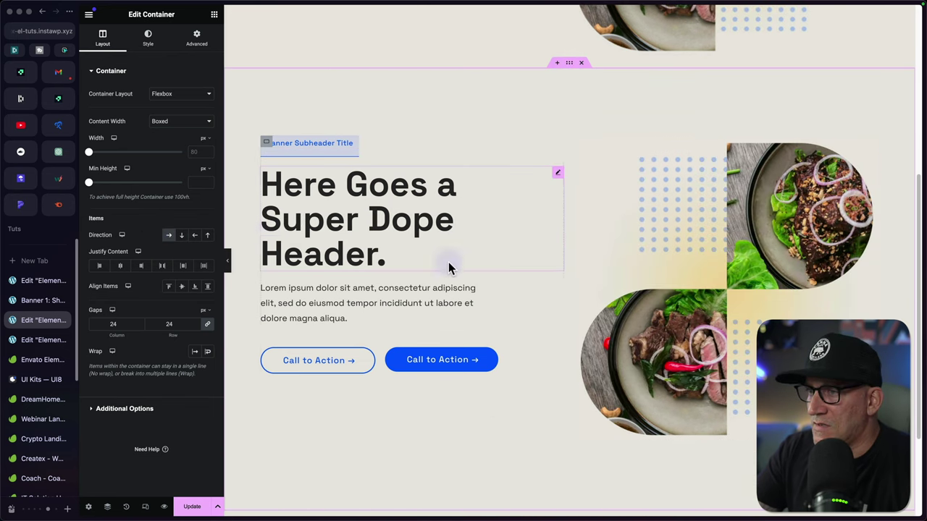
left_click(183, 288)
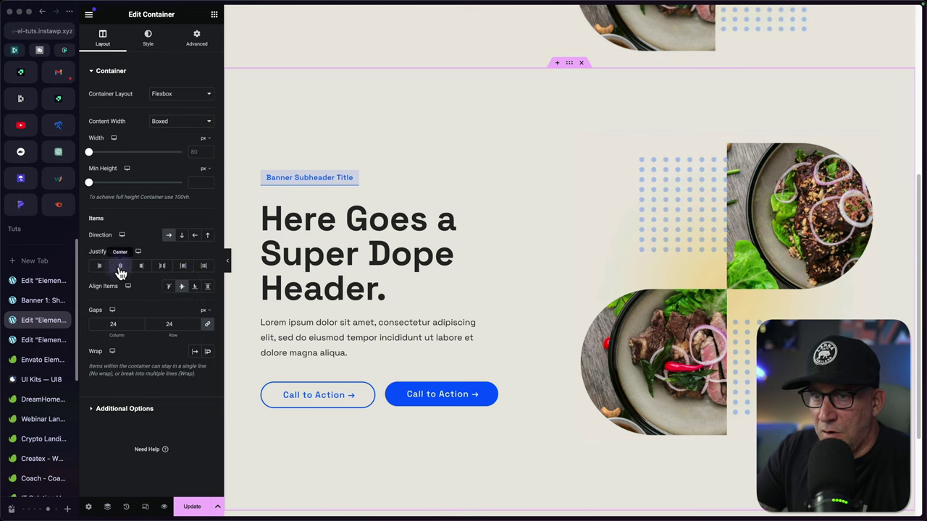
scroll(659, 286, "up", 1)
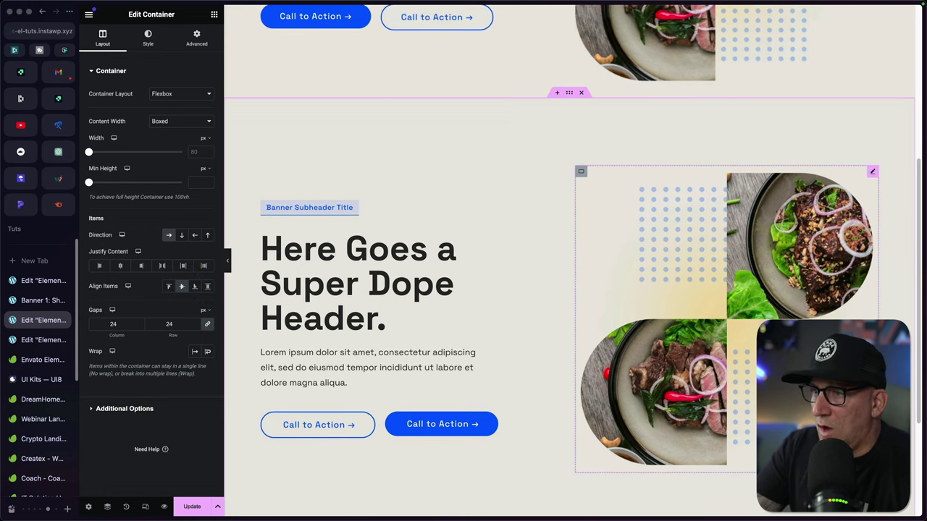
- Set the food image's resolution to Full
left_click(873, 175)
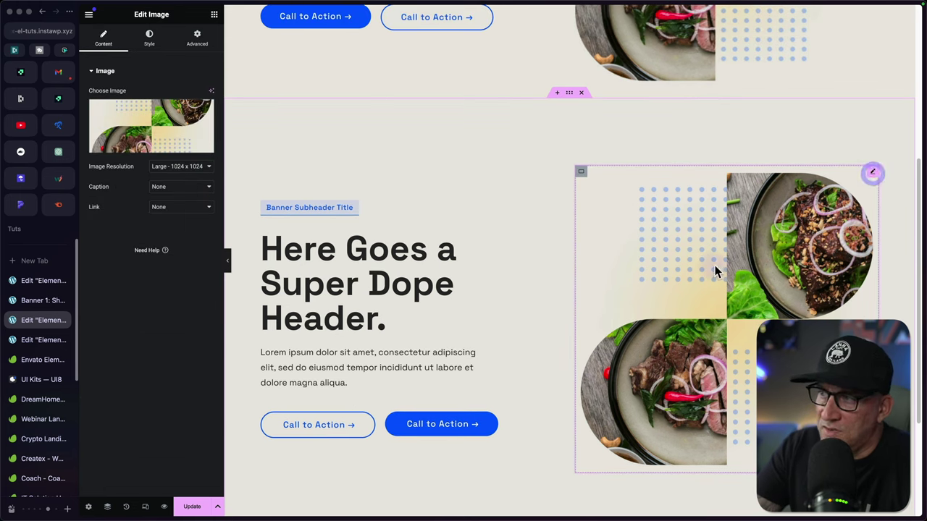
left_click(163, 167)
left_click(161, 202)
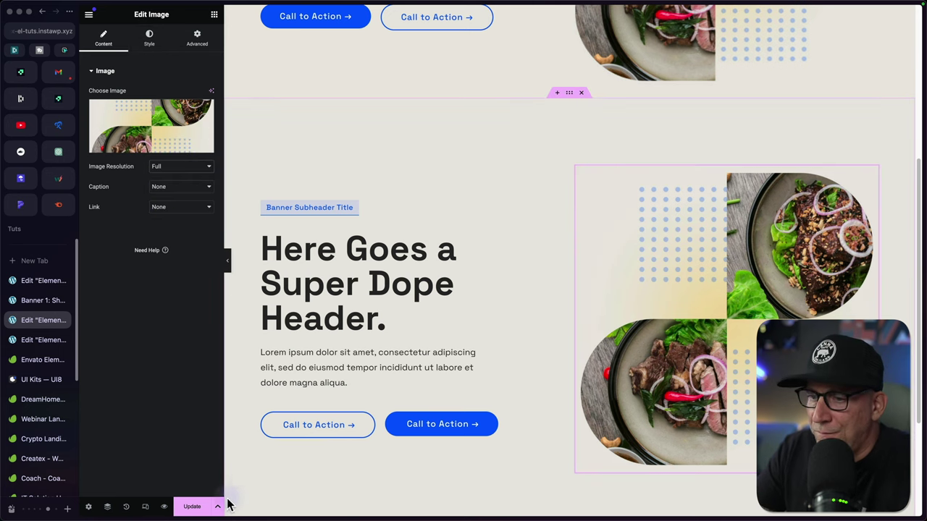
- Update the page and check the second hero in Preview Changes
left_click(192, 507)
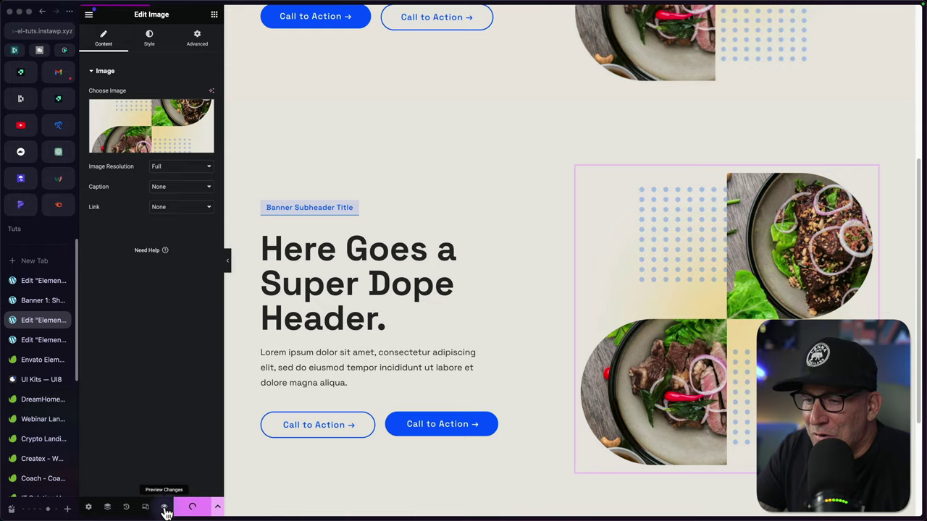
left_click(166, 512)
left_click(29, 281)
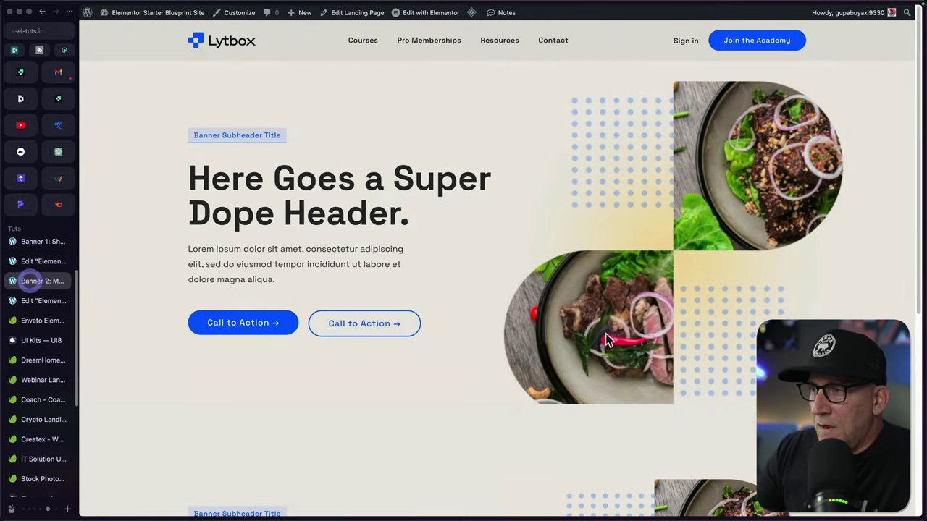
scroll(648, 341, "down", 5)
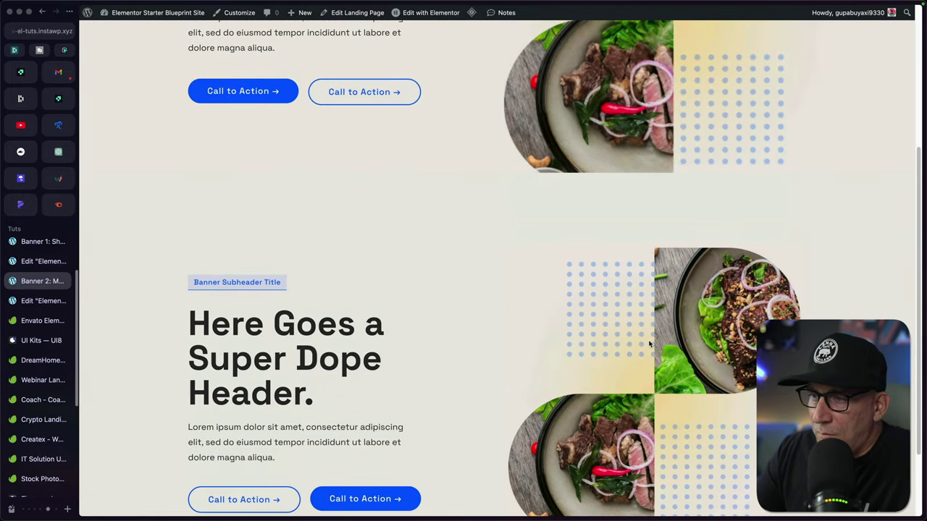
scroll(649, 344, "down", 2)
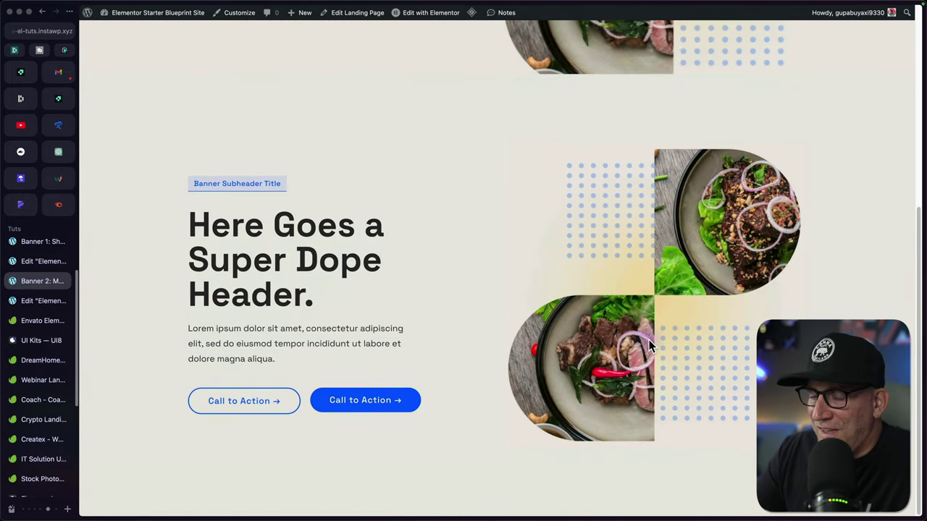
left_click(26, 369)
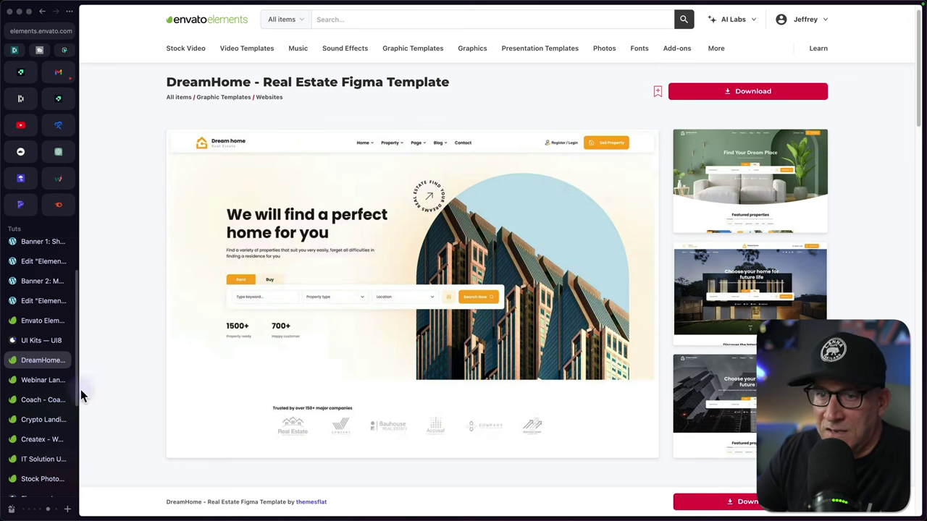
left_click(35, 381)
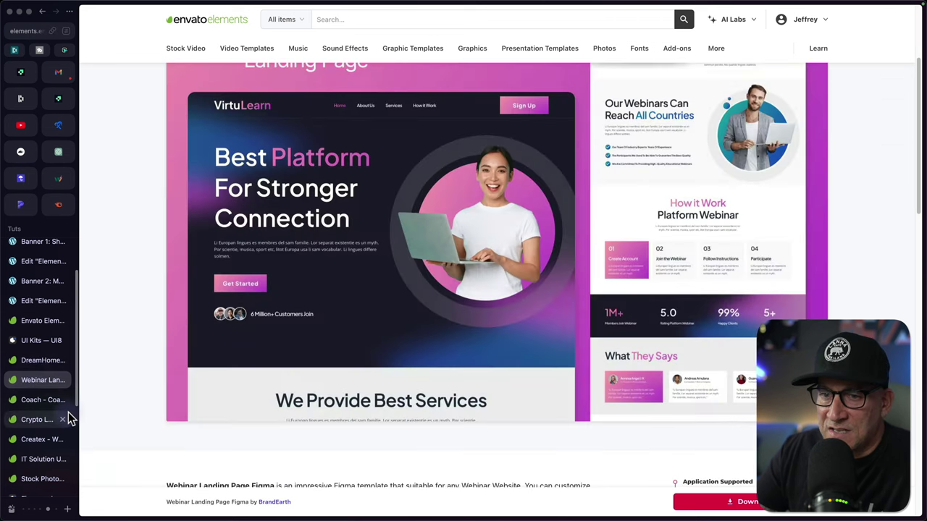
left_click(38, 401)
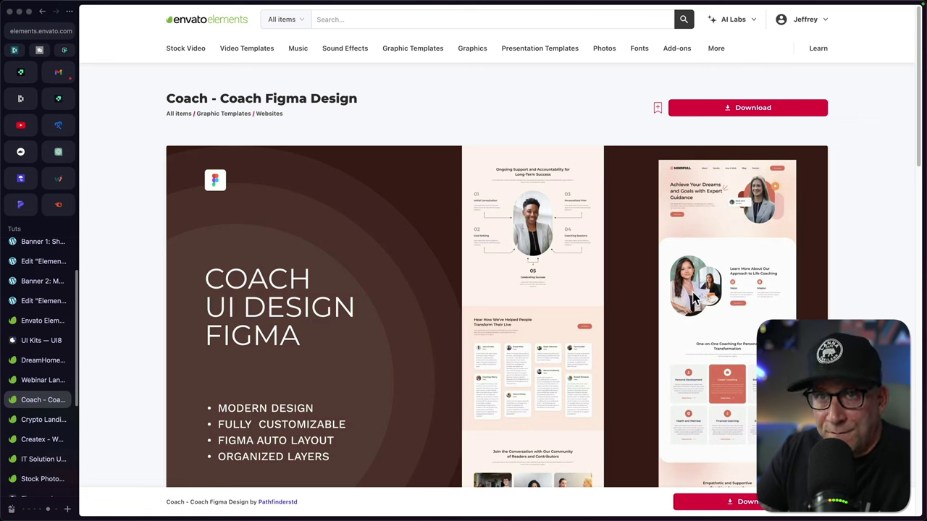
key("ctrl+Tab")
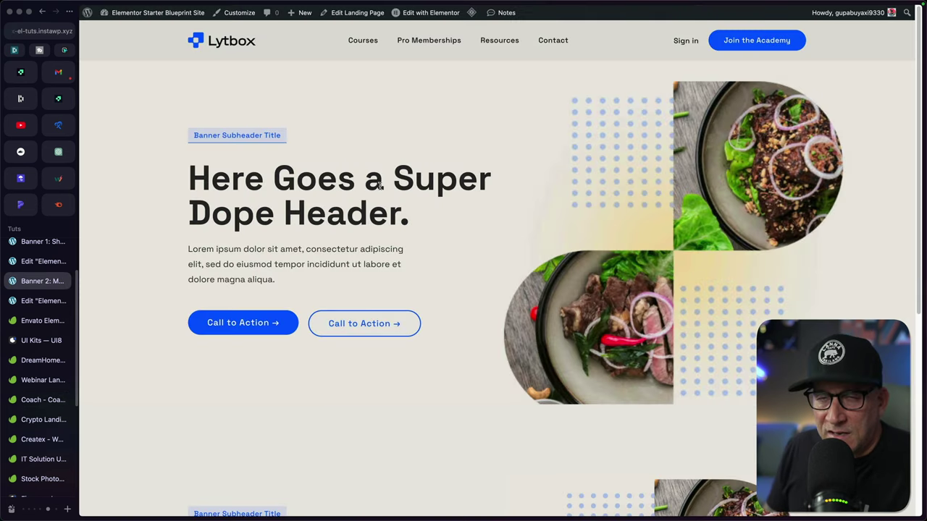
key("super+Tab")
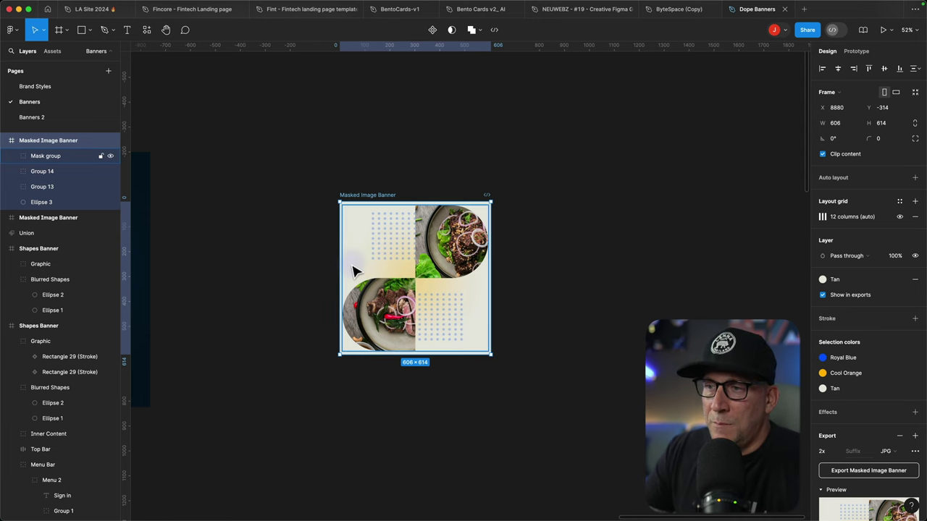
- Drag the Masked Image Banner's left and top edges out until it measures 935×728
left_click_drag(341, 265, 258, 262)
left_click_drag(336, 201, 336, 173)
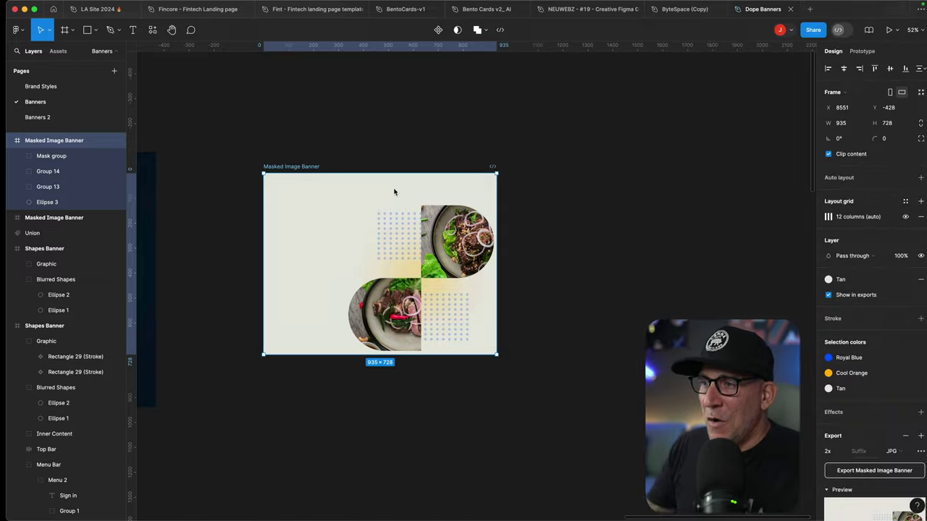
- Look through the banner layouts on the Banners and Banners 2 pages
scroll(384, 194, "left", 5)
scroll(385, 194, "left", 20)
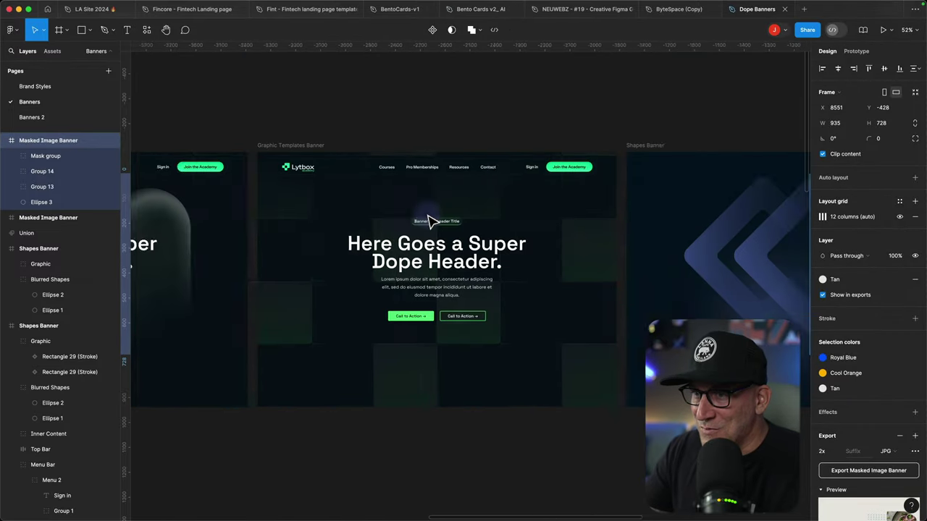
scroll(505, 334, "right", 2)
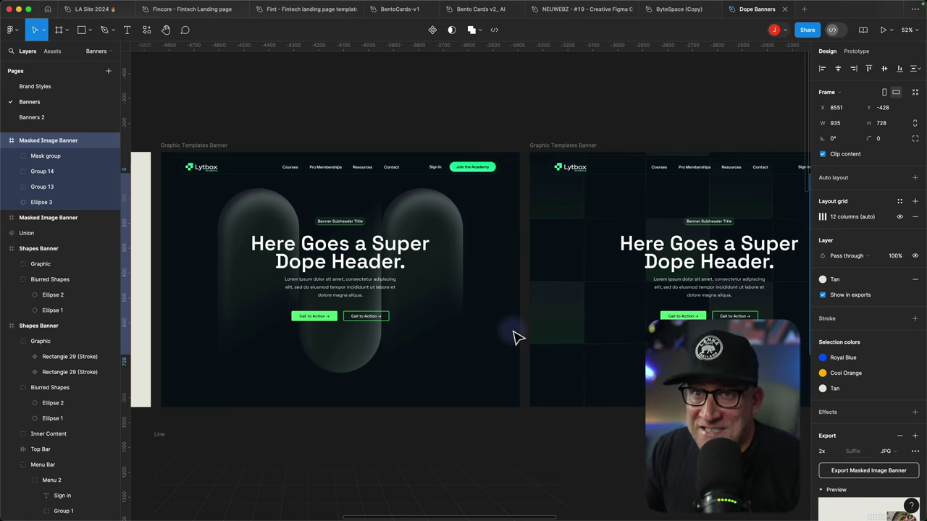
scroll(510, 334, "left", 12)
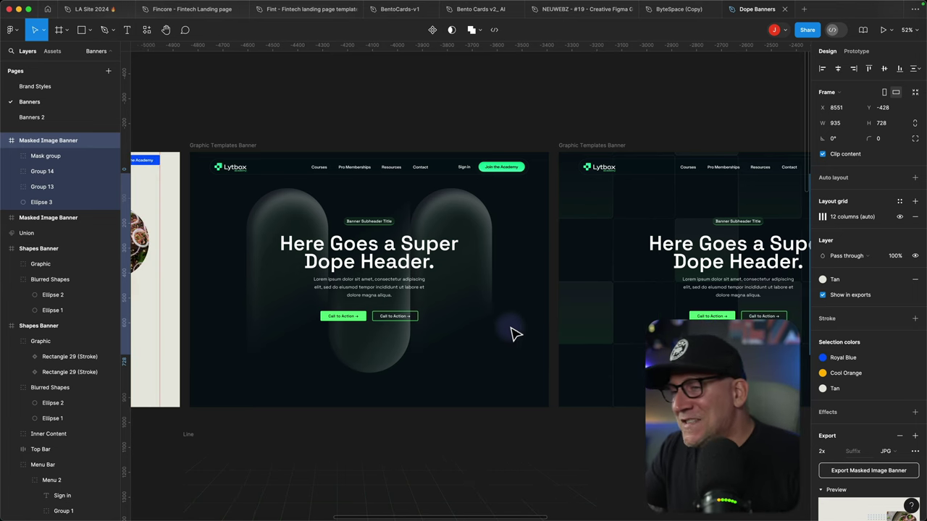
scroll(499, 252, "right", 3)
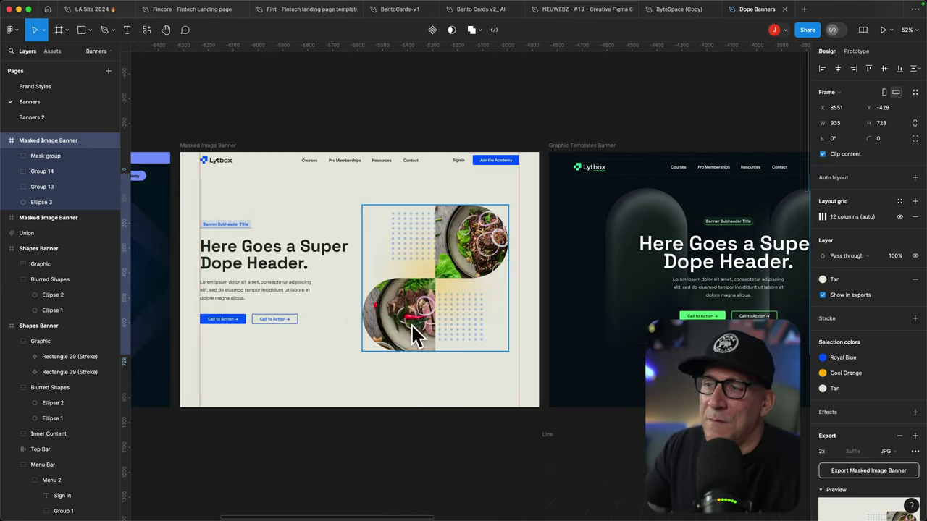
left_click(31, 117)
scroll(471, 271, "left", 10)
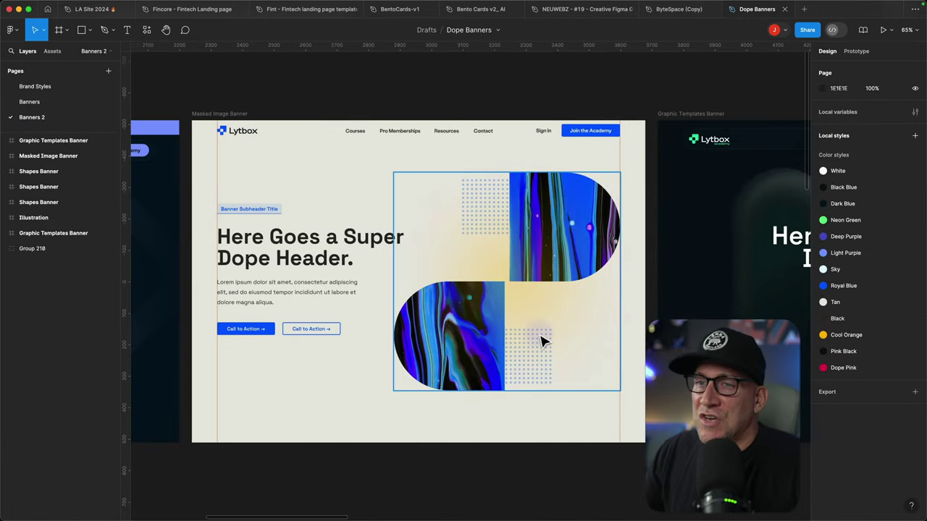
scroll(515, 321, "right", 3)
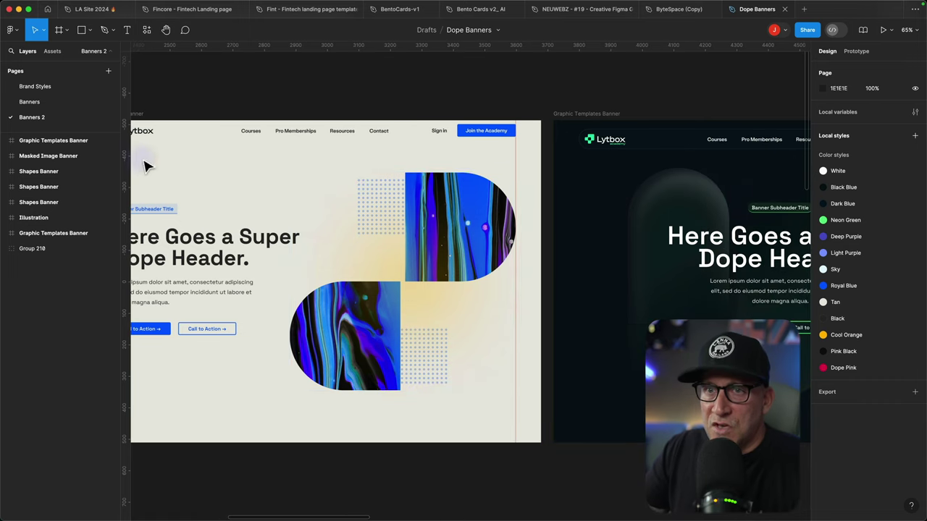
- On the Banners page, duplicate the Graphic Templates Banner frame with Cmd+D
left_click(29, 102)
scroll(590, 284, "right", 8)
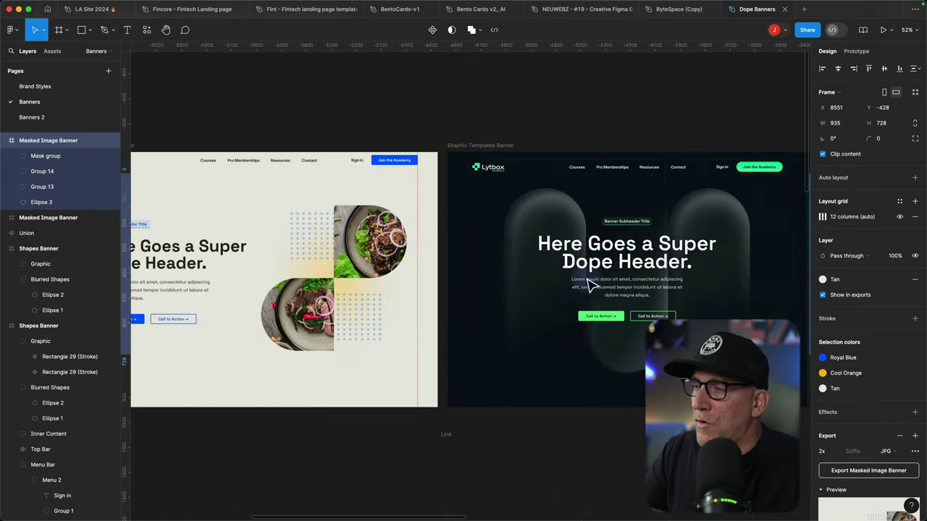
scroll(468, 374, "right", 5)
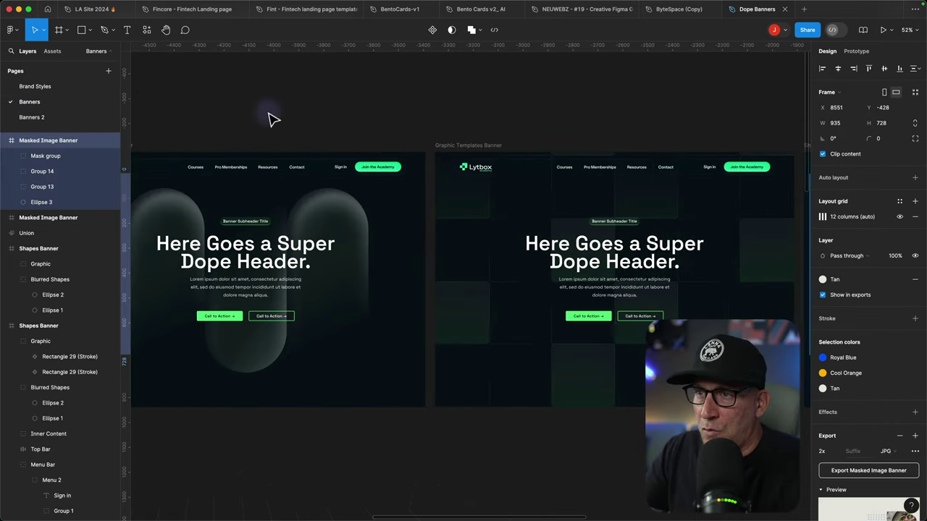
scroll(269, 118, "left", 3)
left_click(178, 146)
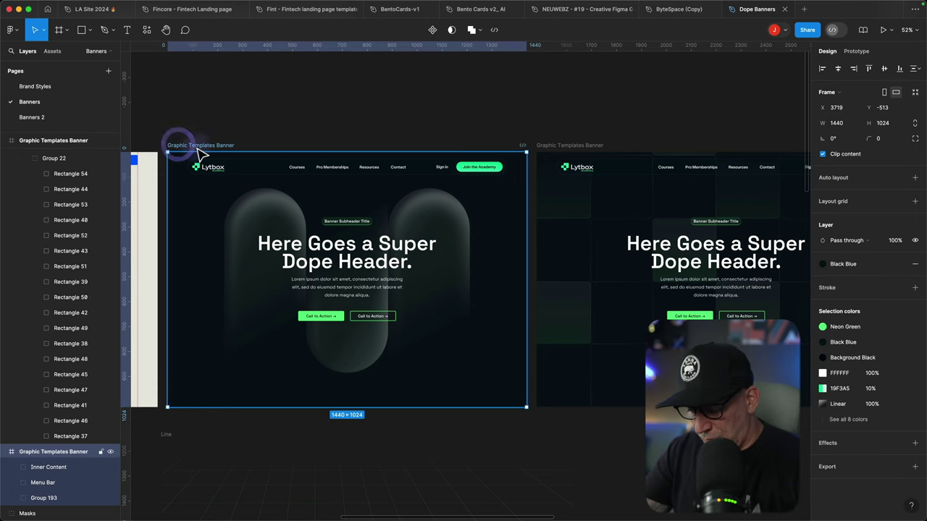
key("super+d")
scroll(203, 153, "left", 6)
scroll(470, 373, "down", 6)
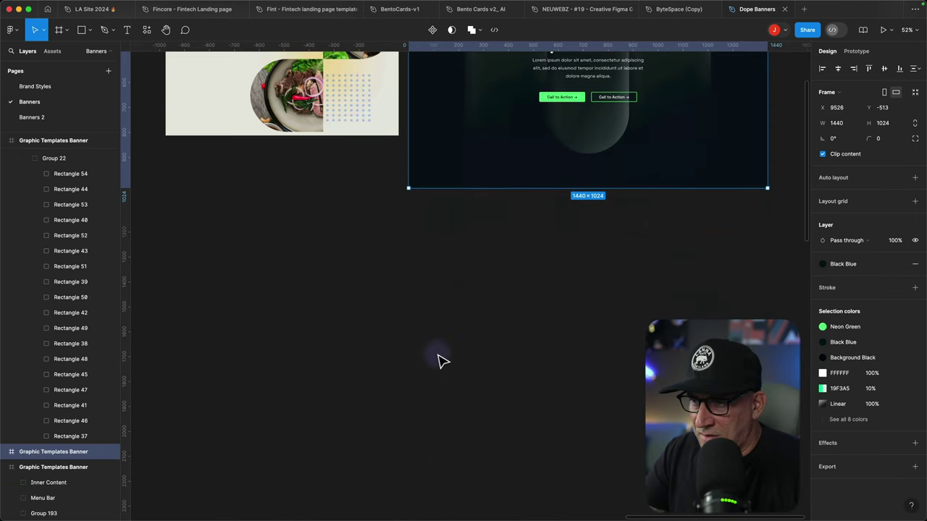
scroll(444, 360, "left", 20)
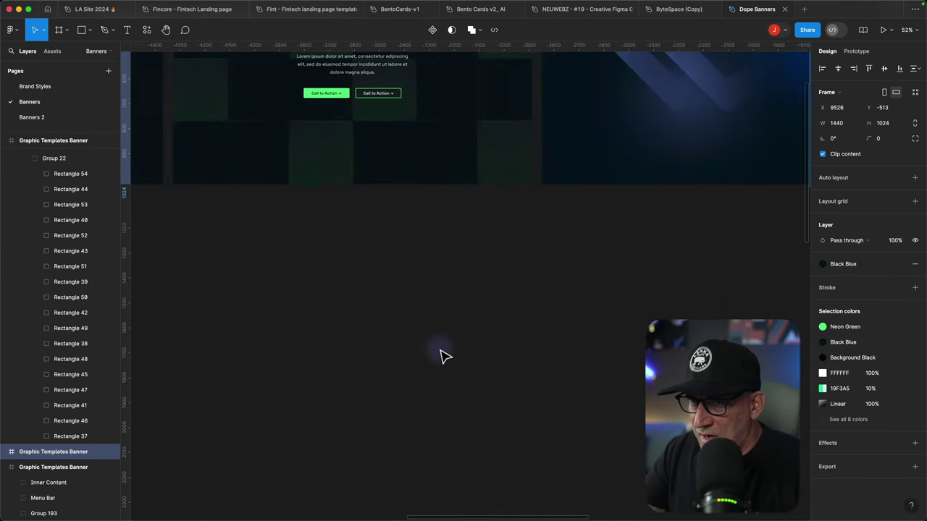
scroll(330, 374, "up", 5)
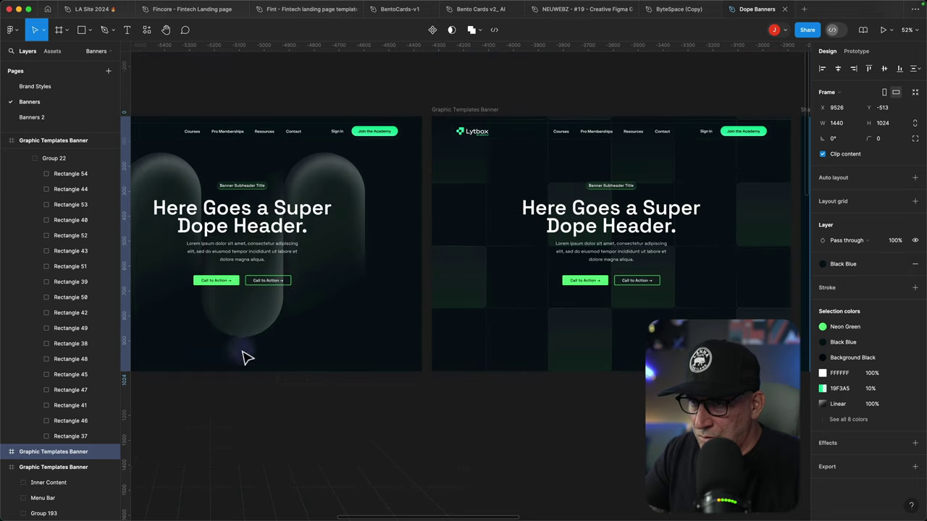
- Export the Line grid frame as Line.svg into Downloads
left_click(269, 410)
scroll(239, 417, "down", 8)
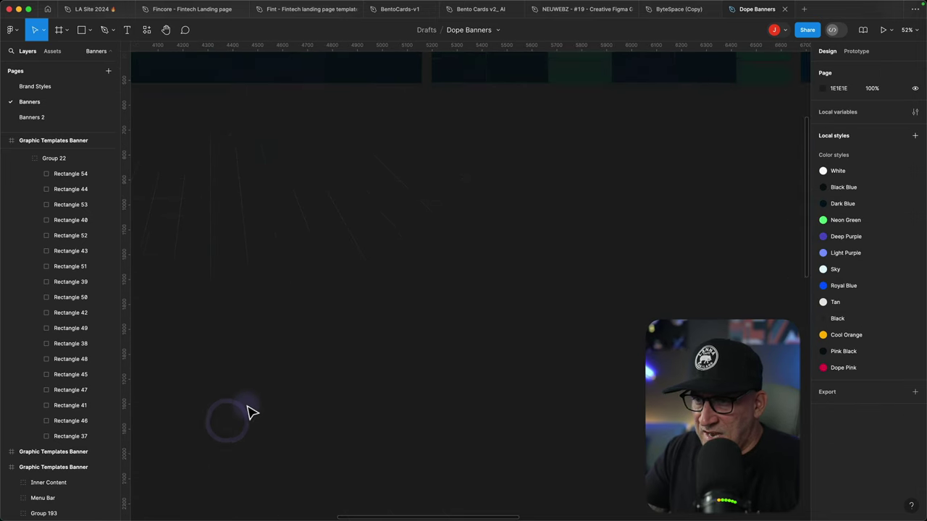
scroll(339, 391, "up", 5)
scroll(362, 380, "down", 3)
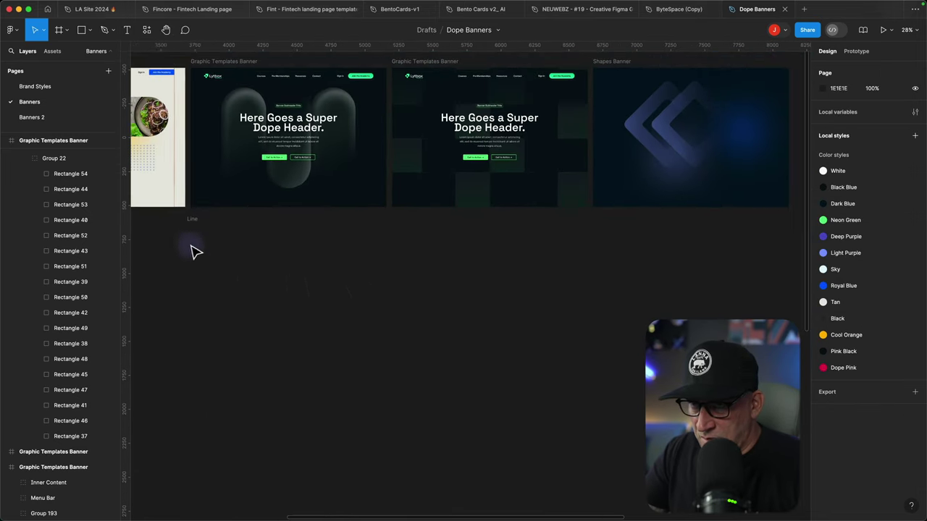
left_click(195, 221)
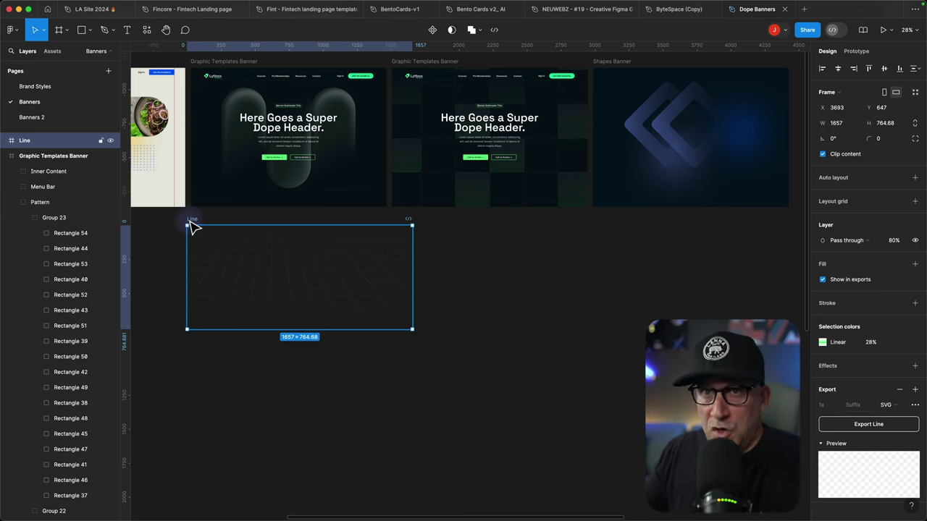
left_click(872, 427)
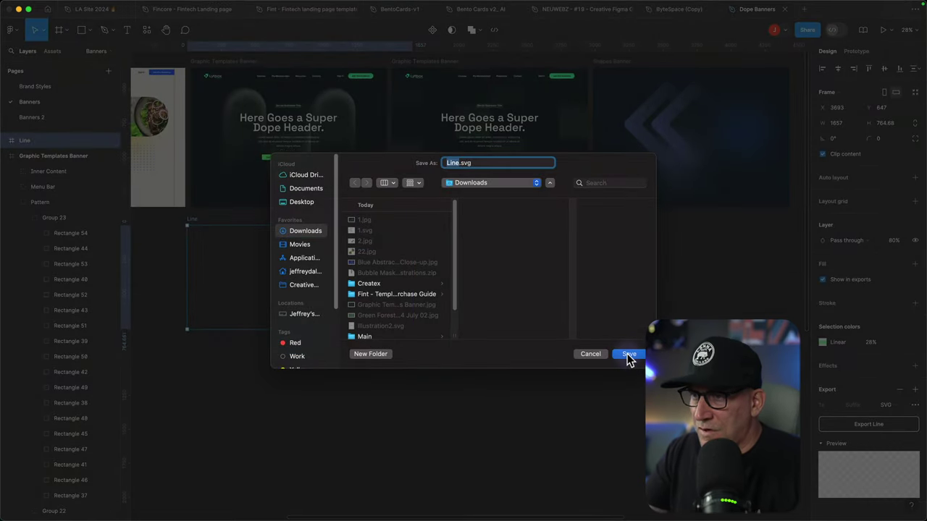
left_click(628, 354)
- Drag the Pattern group out of the banner to sit below the frames
scroll(627, 369, "right", 15)
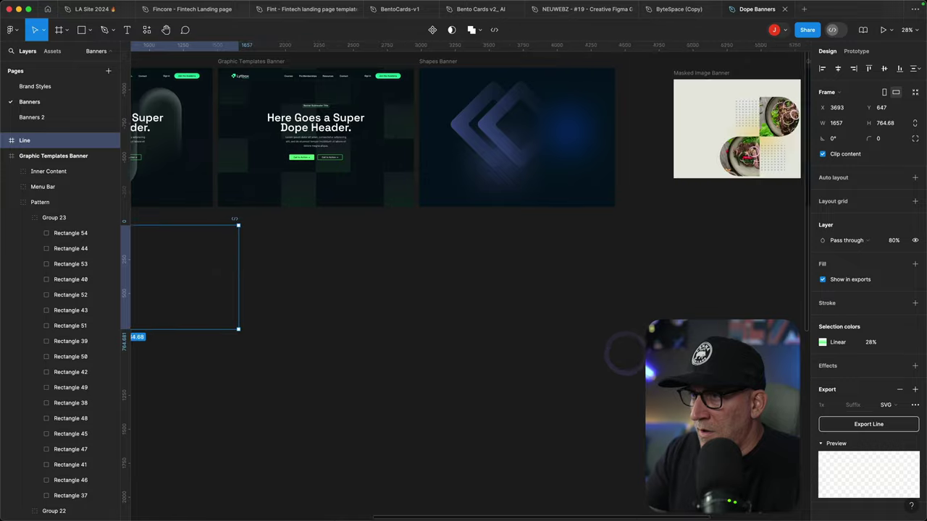
scroll(621, 372, "left", 10)
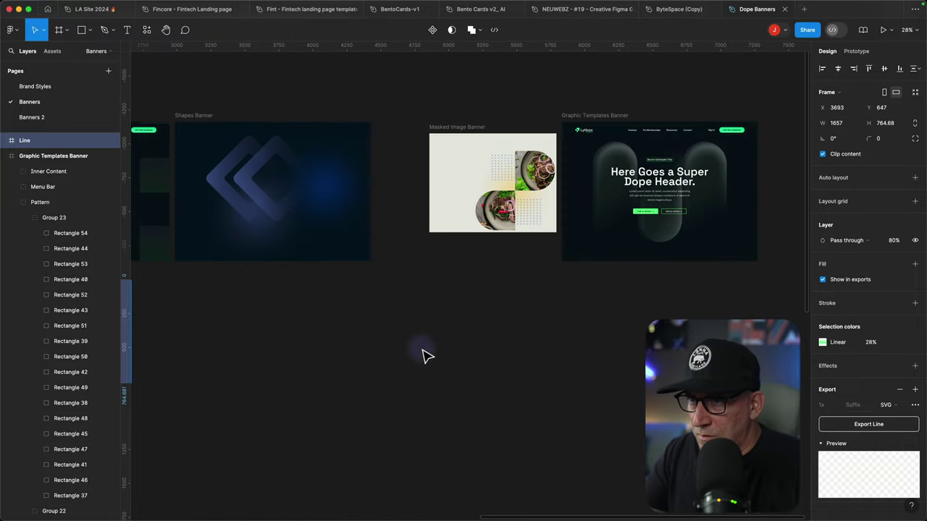
scroll(226, 268, "left", 3)
left_click(310, 242)
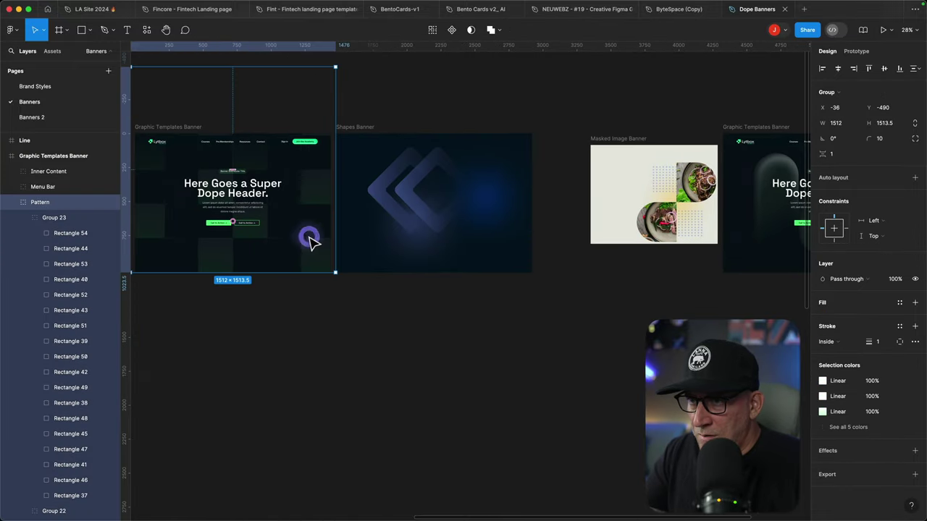
left_click_drag(311, 242, 513, 480)
scroll(516, 391, "down", 2)
key("Escape")
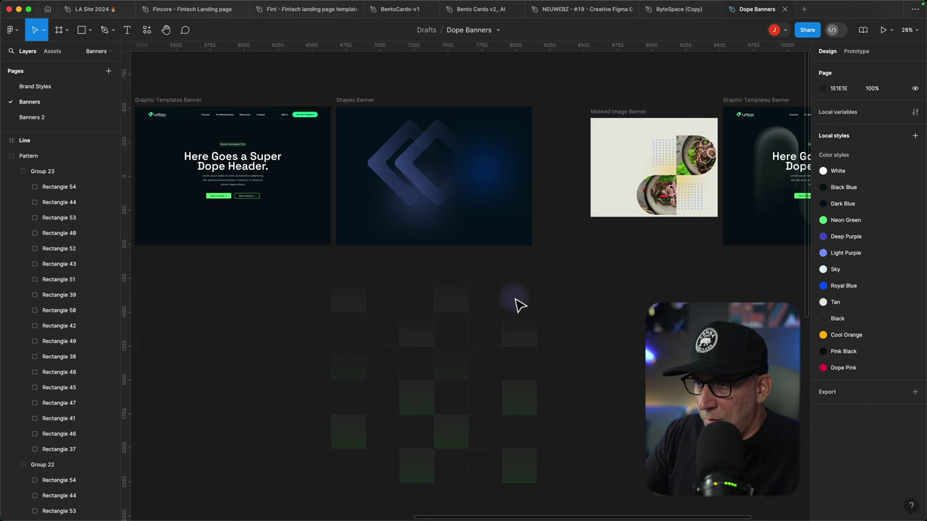
- Export the Pattern group as SVG, saving Pattern.svg into Downloads
left_click(467, 300)
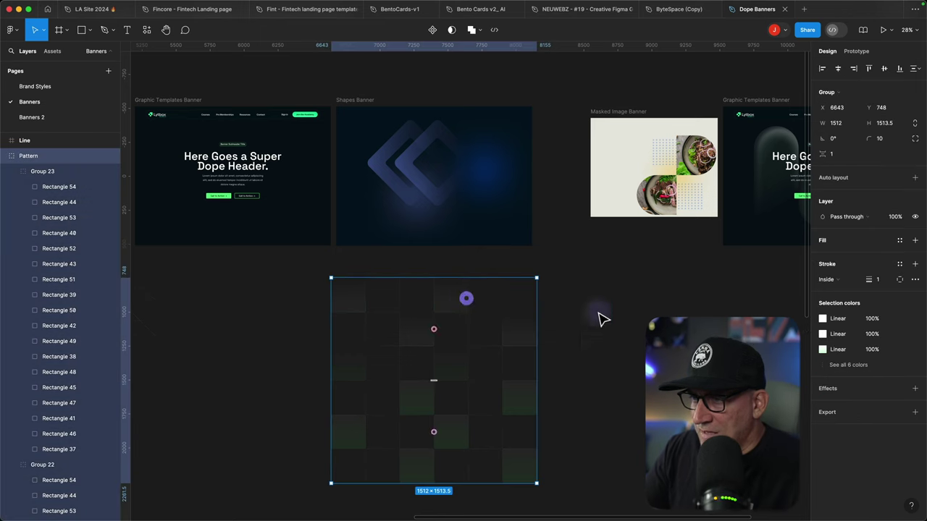
left_click(915, 412)
scroll(891, 409, "down", 2)
left_click(887, 373)
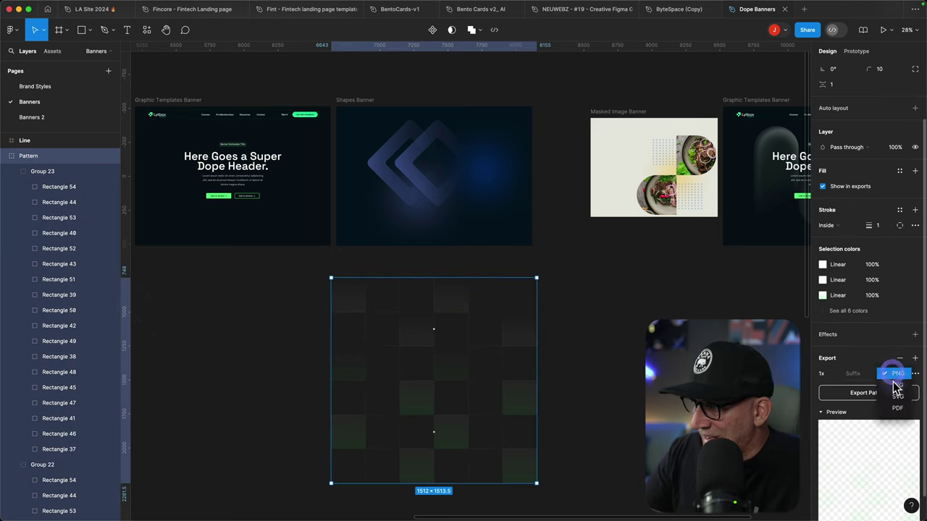
left_click(891, 397)
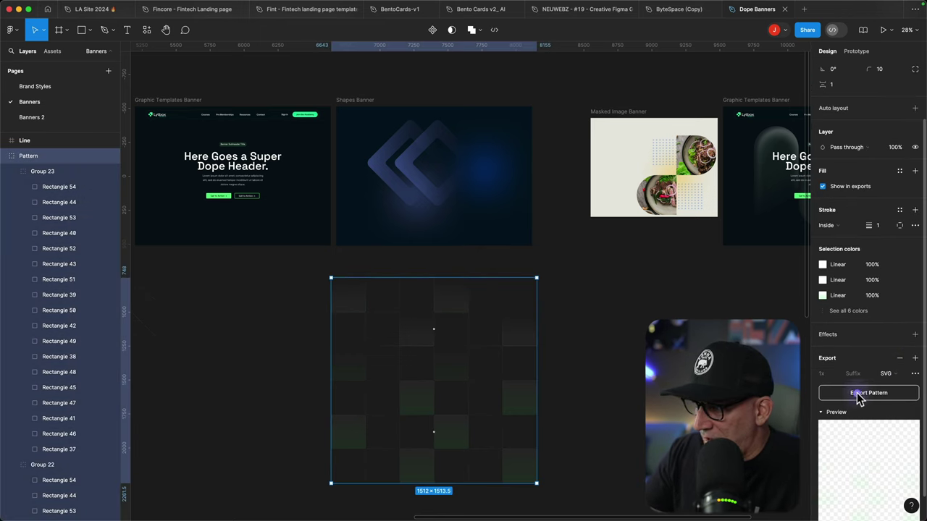
left_click(857, 395)
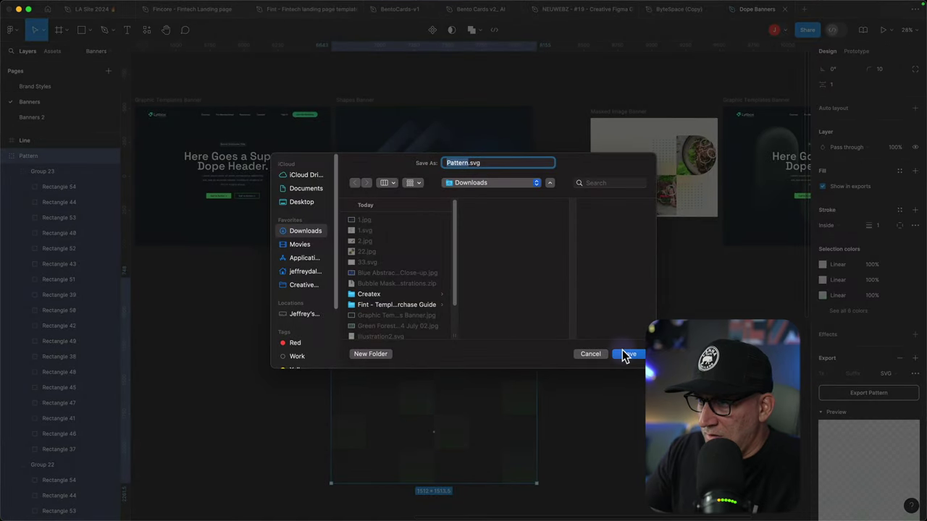
left_click(622, 351)
scroll(641, 370, "right", 3)
- Duplicate the Graphic Templates Banner and delete the header text and menu bar from the copy
scroll(641, 370, "right", 6)
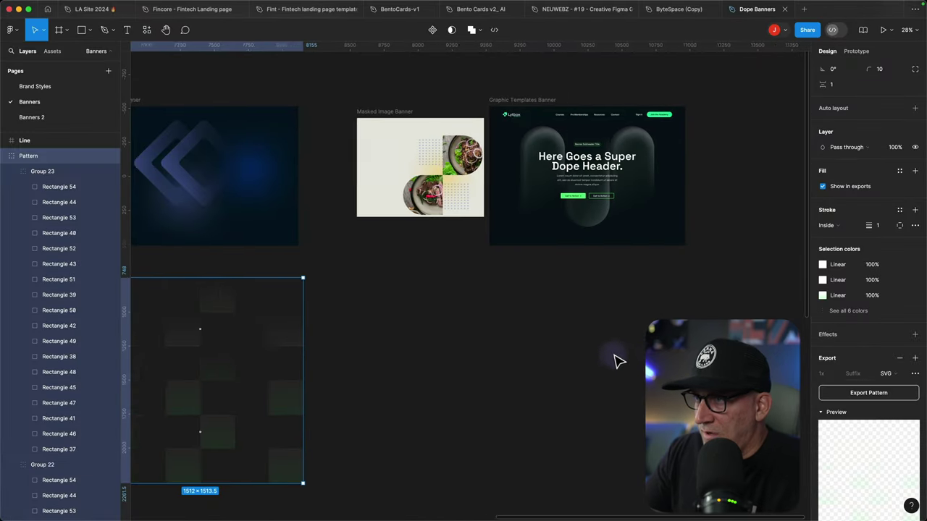
left_click(355, 100)
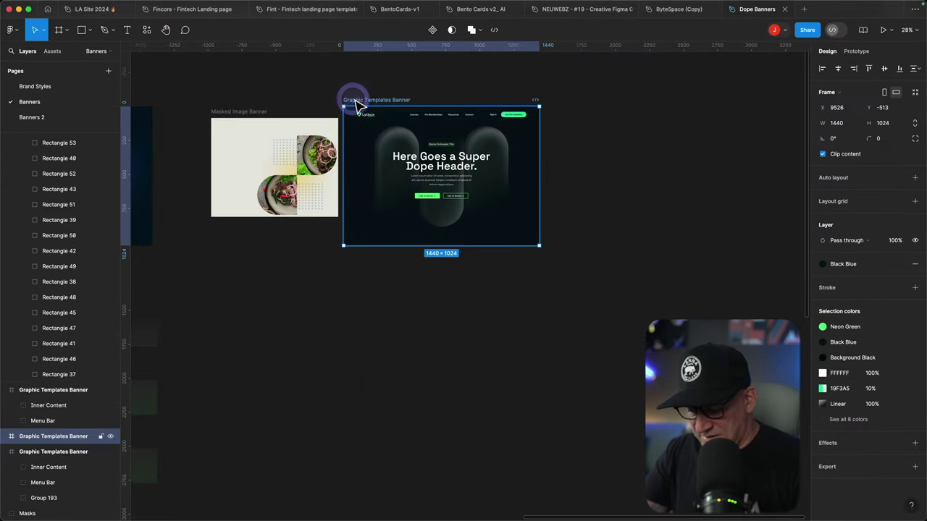
key("super+d")
left_click(630, 174)
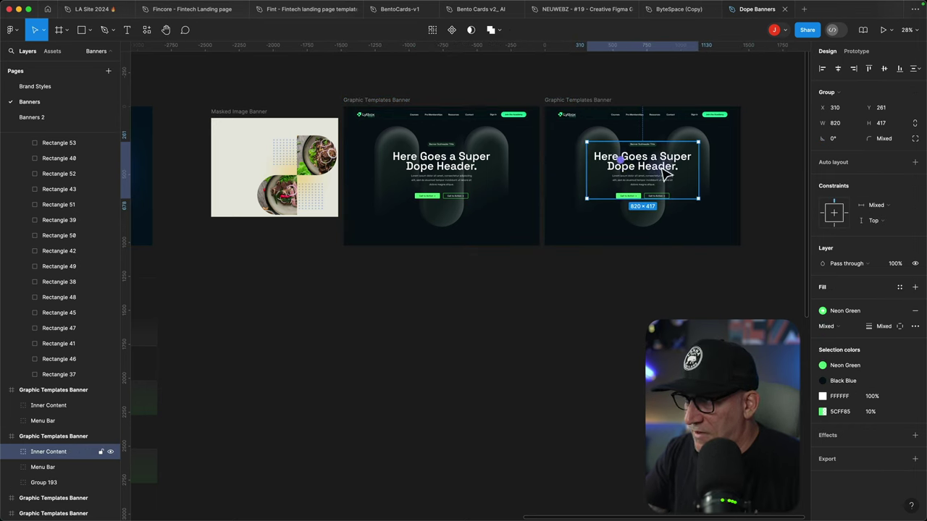
key("Delete")
left_click(661, 116)
key("Delete")
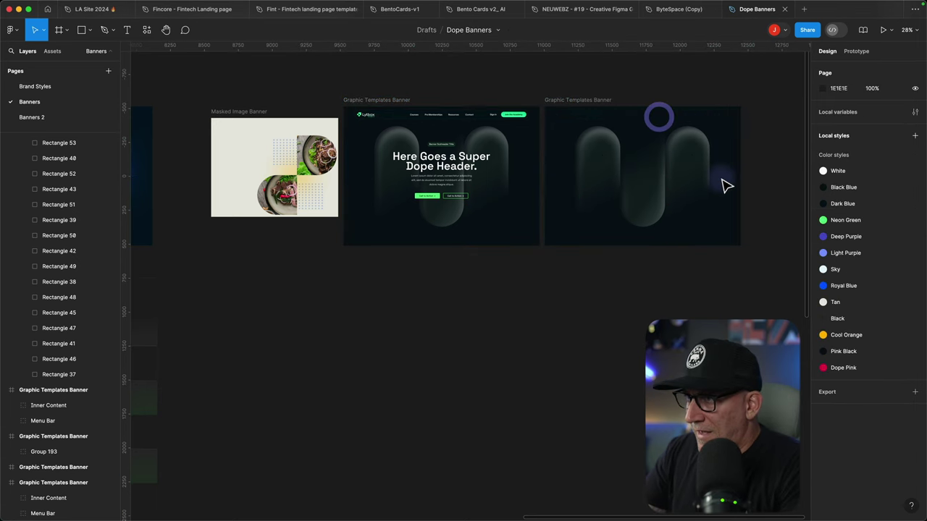
- Export the pill-shaped Group 193 as SVG, saved as 333 in Downloads
scroll(679, 287, "up", 5)
scroll(674, 290, "up", 6)
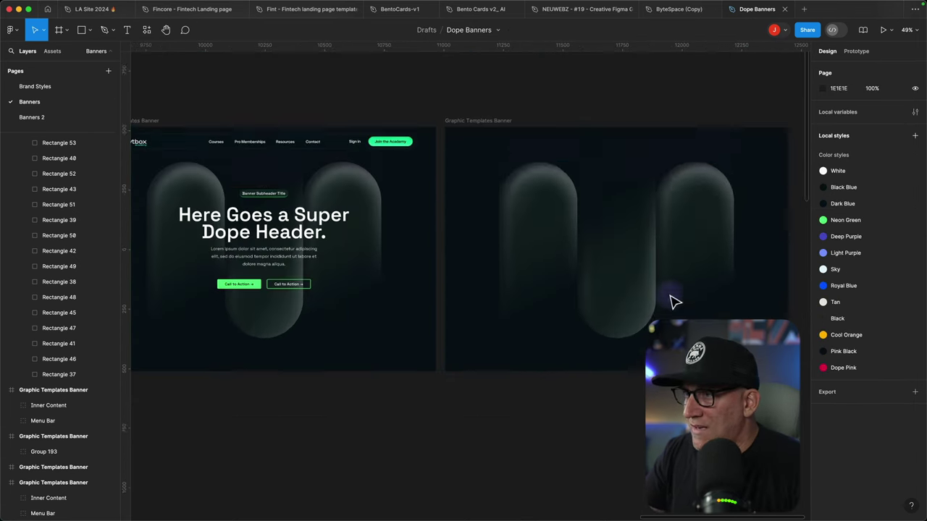
scroll(665, 298, "right", 4)
scroll(665, 298, "up", 1)
scroll(666, 299, "down", 3)
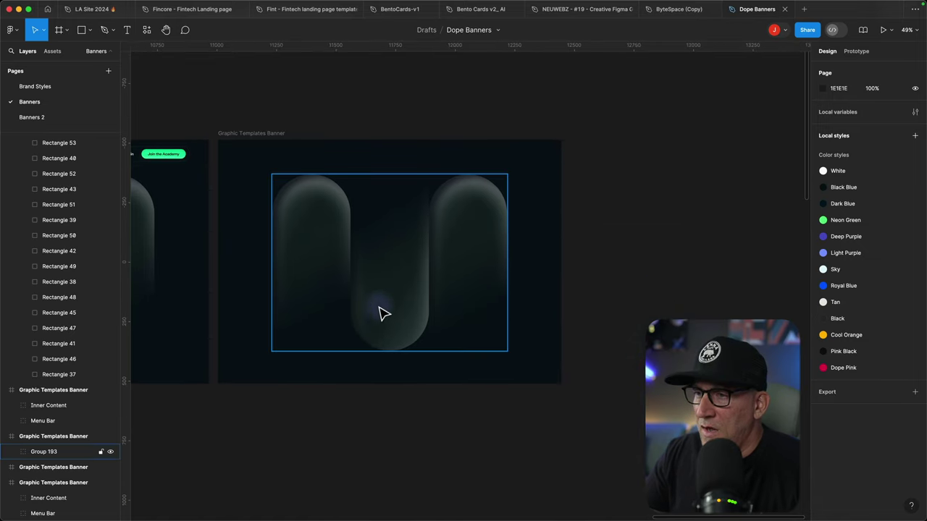
left_click(380, 311)
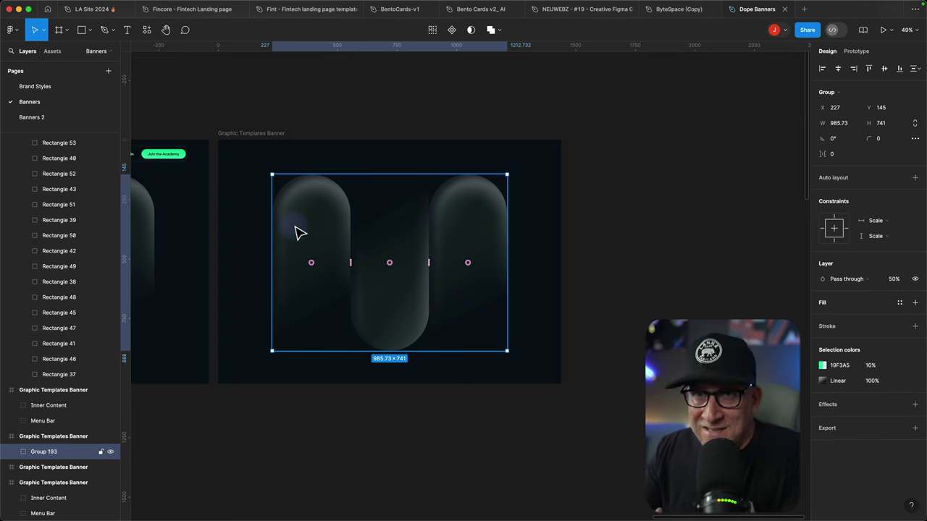
left_click(916, 429)
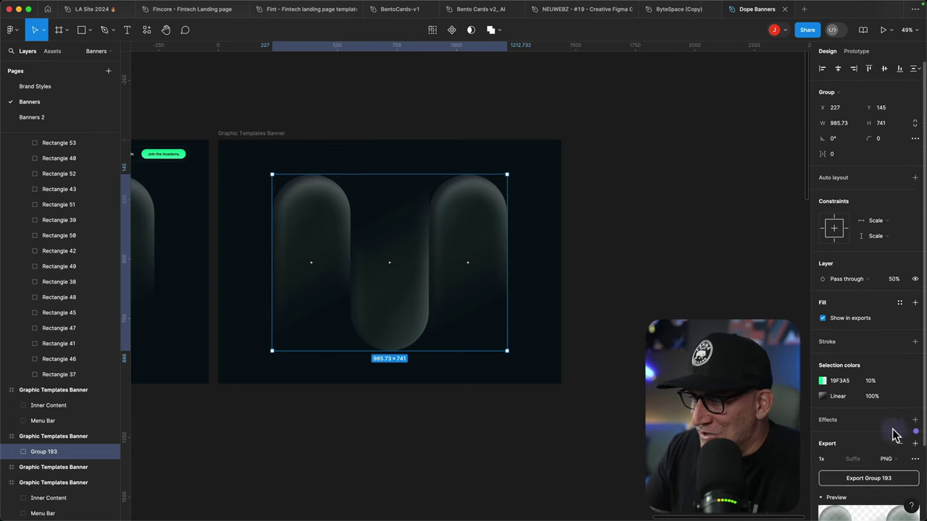
left_click(895, 370)
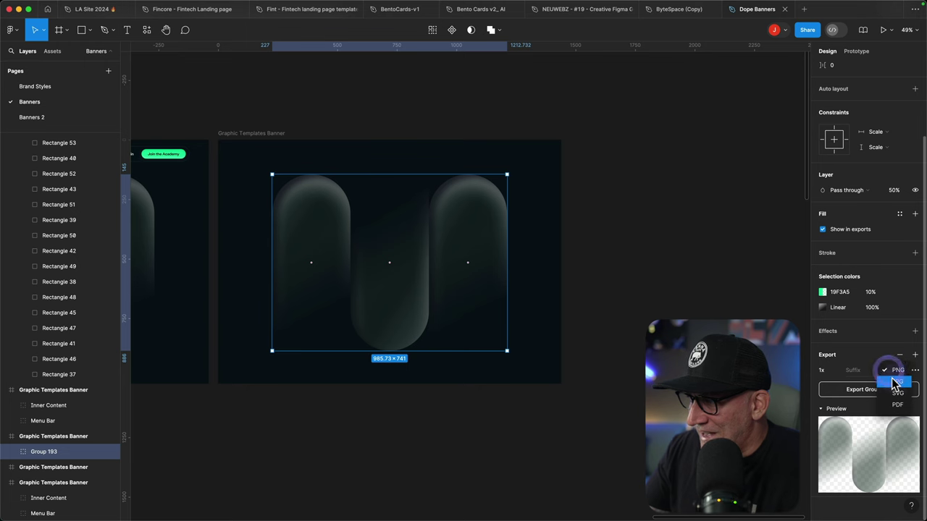
left_click(897, 393)
left_click(885, 389)
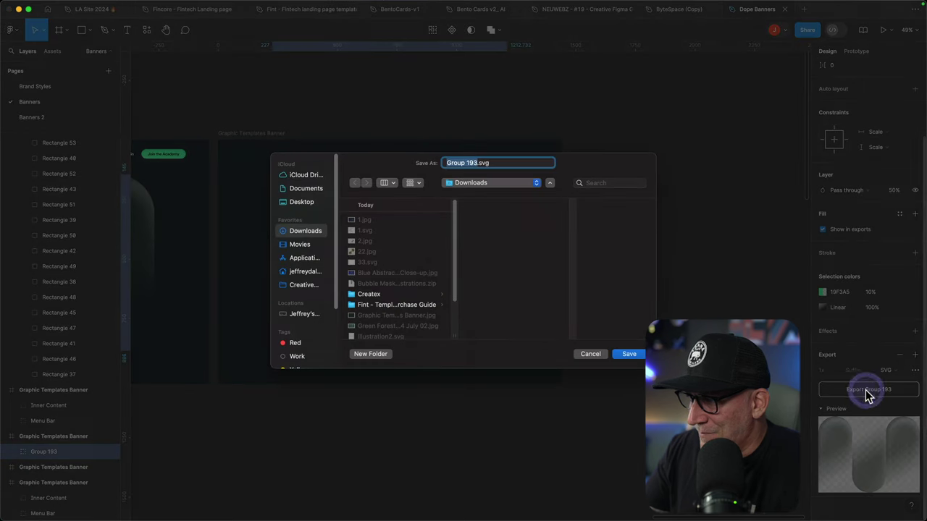
type("33")
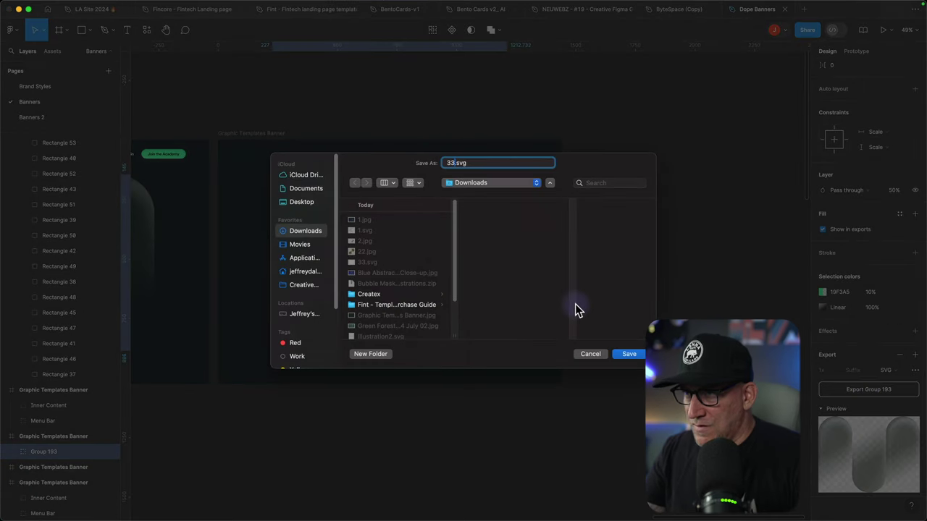
type("3")
left_click(637, 354)
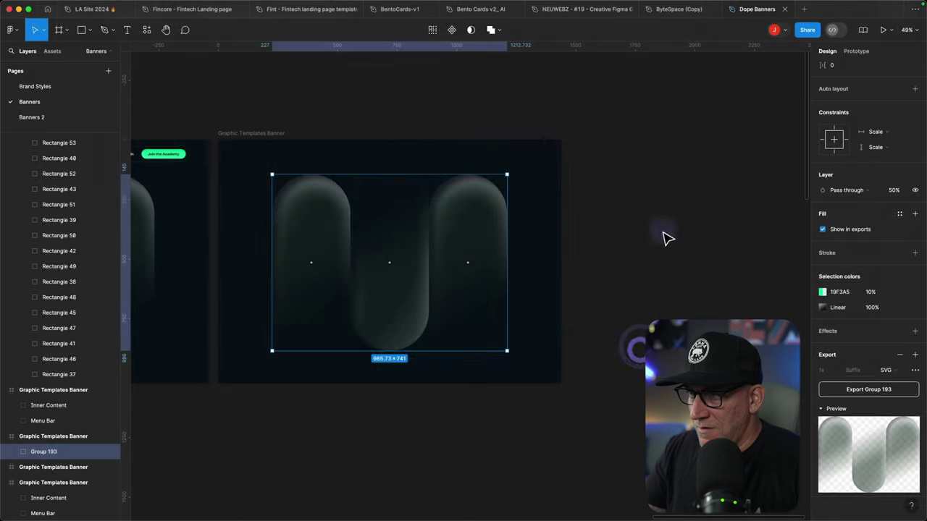
- Add a JPG export to the Graphic Templates Banner frame and export it
left_click(263, 110)
left_click(253, 134)
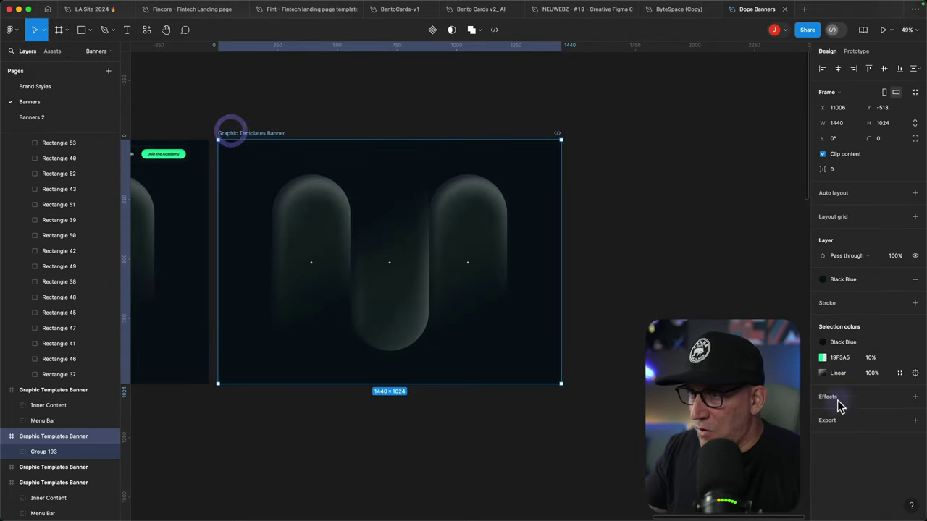
left_click(914, 421)
scroll(895, 391, "down", 2)
left_click(893, 375)
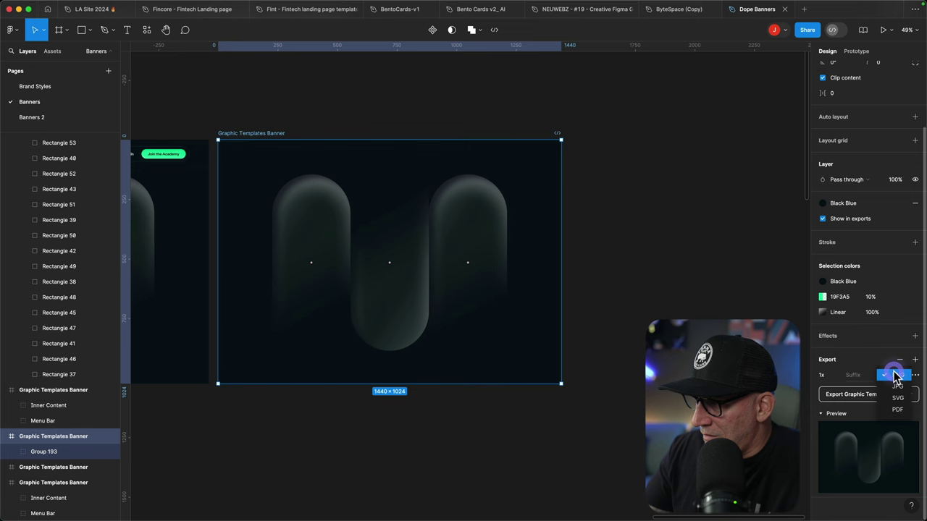
left_click(898, 388)
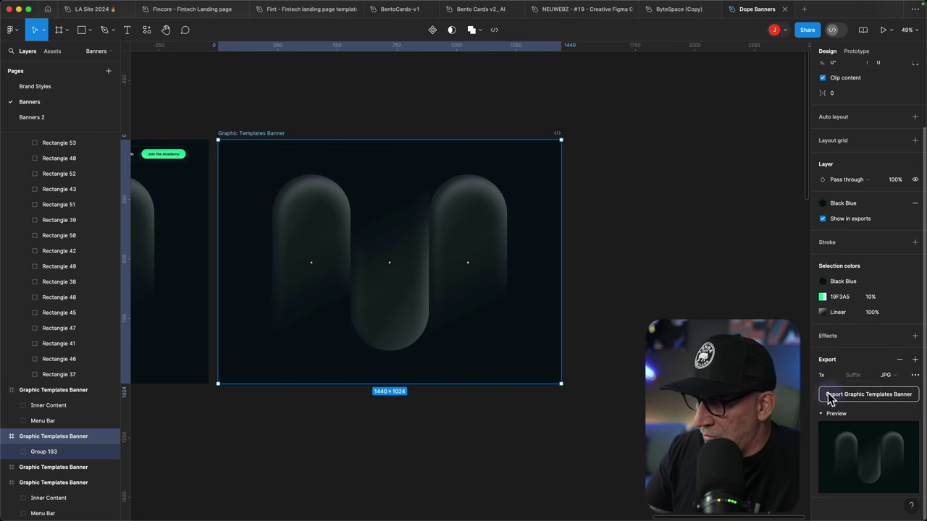
left_click(842, 394)
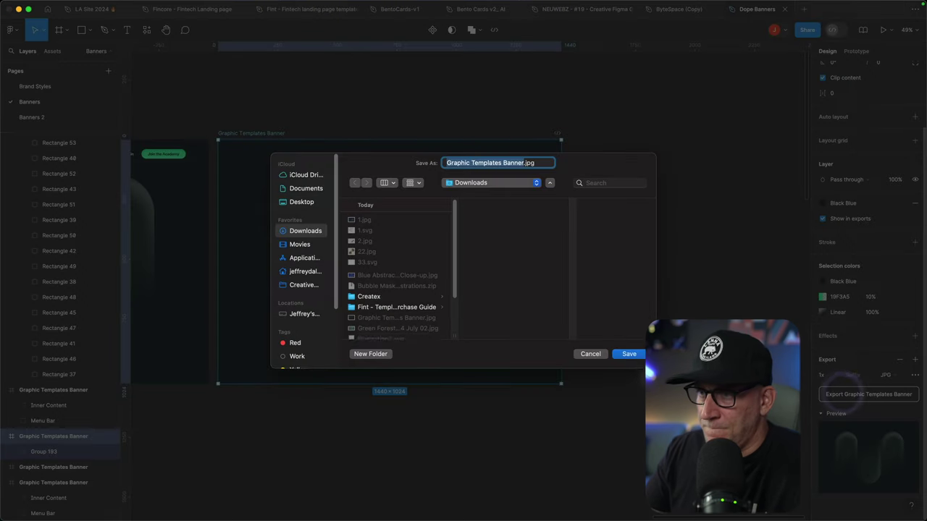
- Save the banner JPG as 3333.jpg in Downloads and open the landing page in Elementor
type("3333")
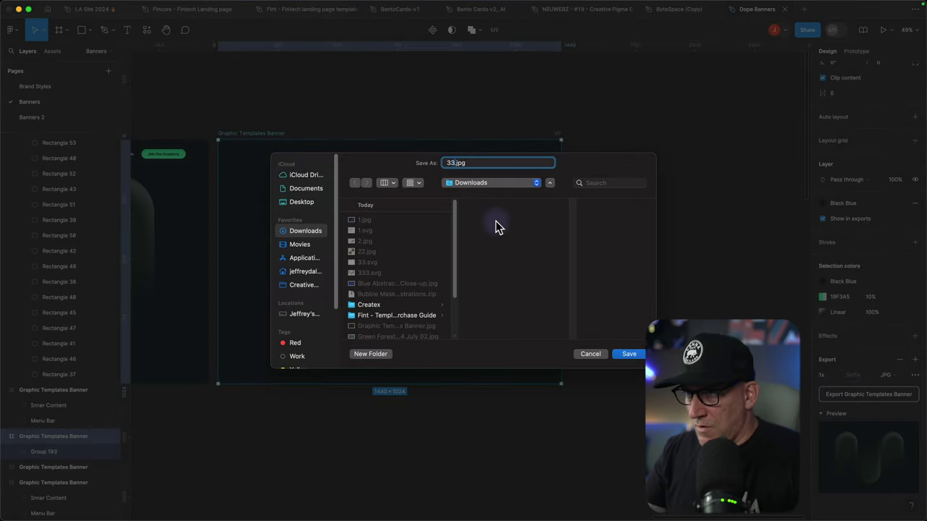
left_click(631, 354)
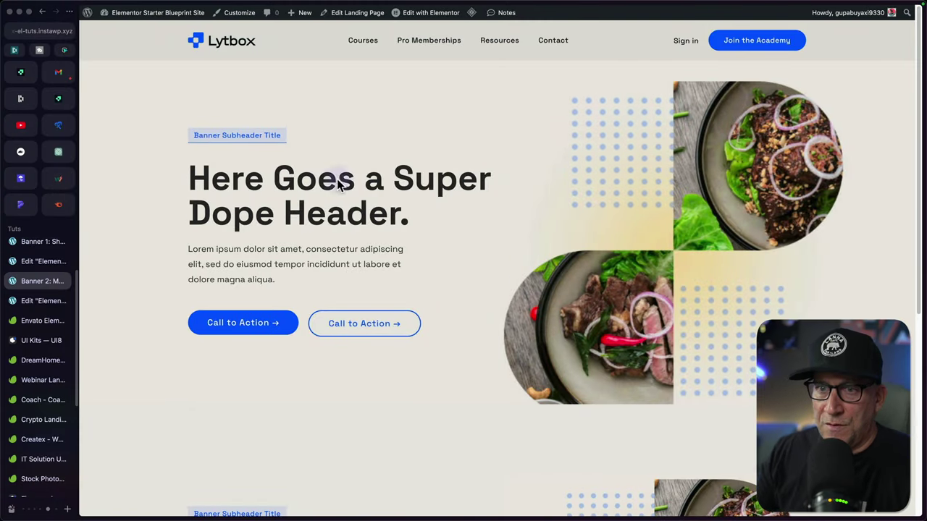
left_click(33, 301)
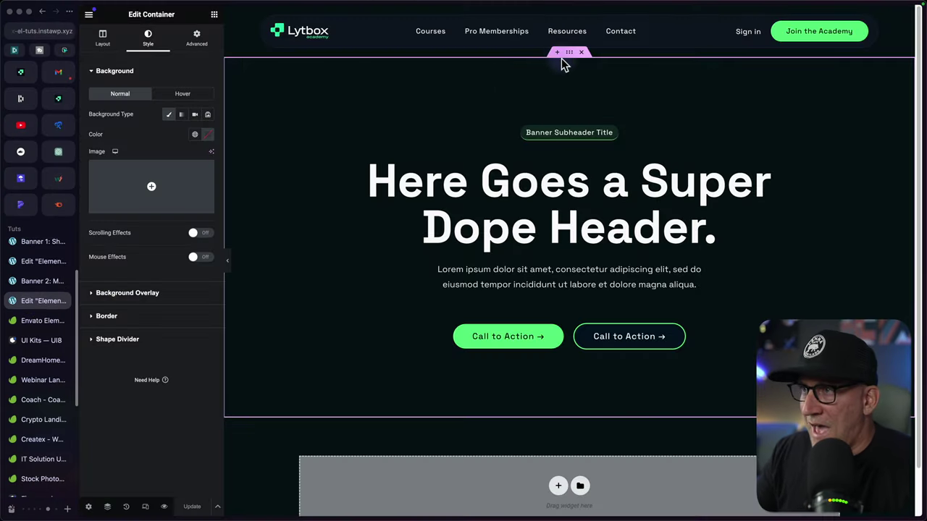
- Upload 33.svg, 333.svg and 3333.jpg through the container's background image picker
left_click(155, 189)
left_click(284, 50)
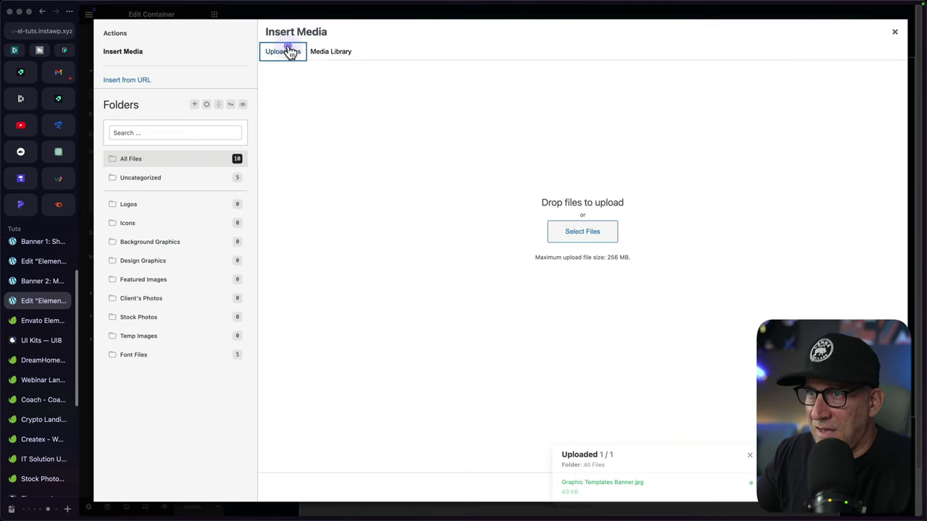
left_click(571, 238)
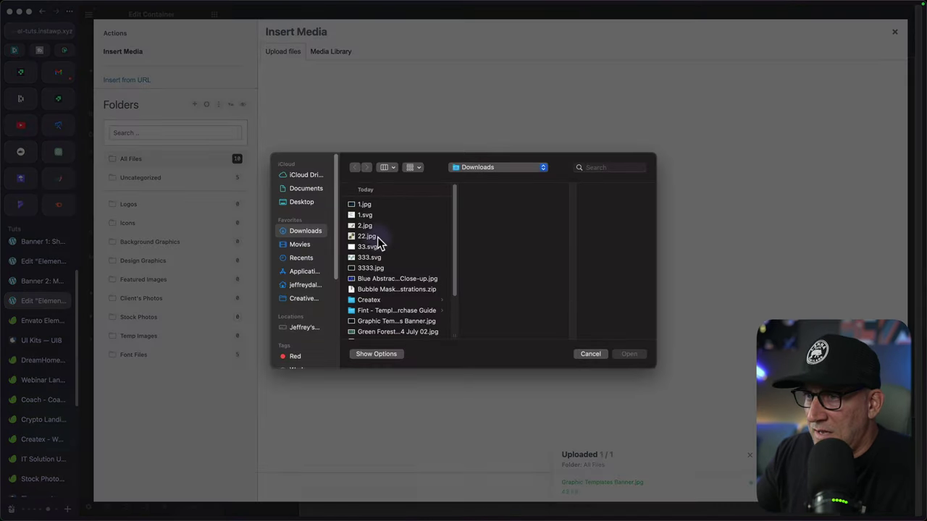
left_click(371, 248, "shift")
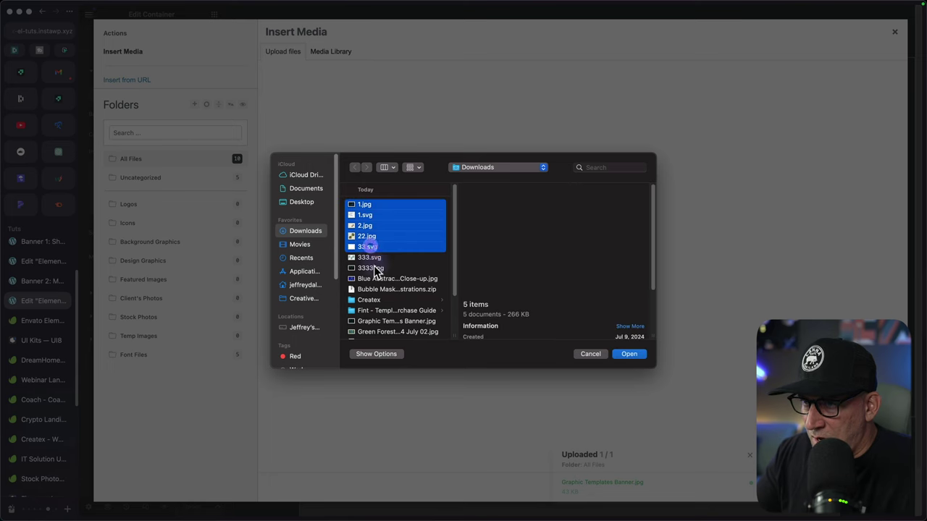
left_click(377, 258)
left_click(371, 247)
left_click(384, 269, "shift")
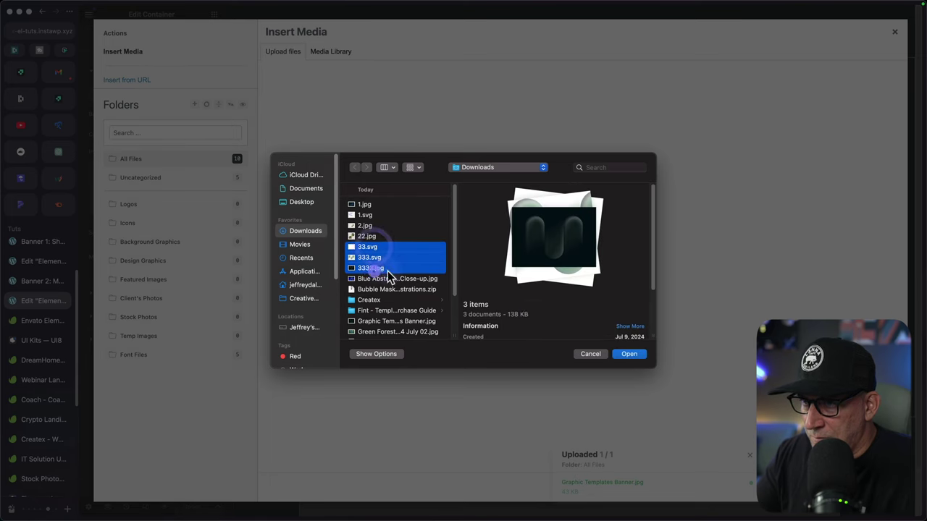
left_click(629, 354)
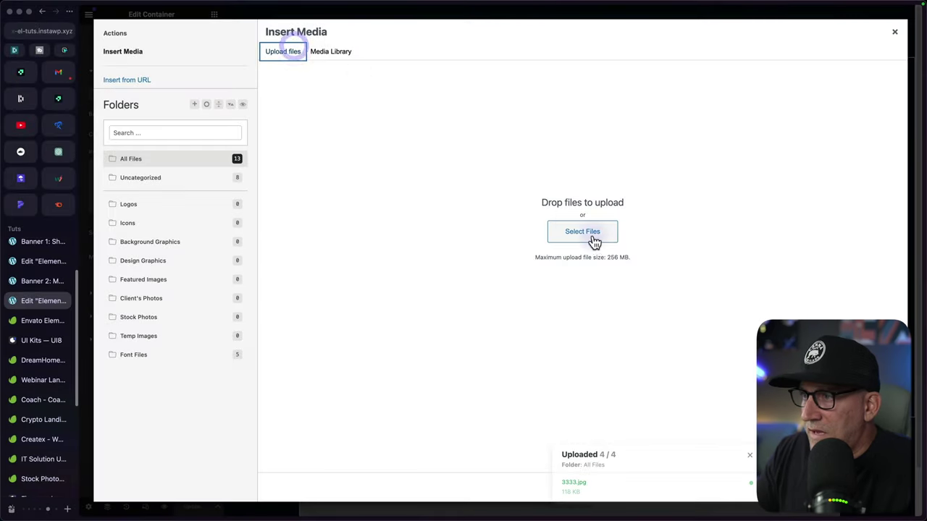
- Upload Pattern.svg to the media library as well
left_click(590, 234)
scroll(411, 310, "down", 3)
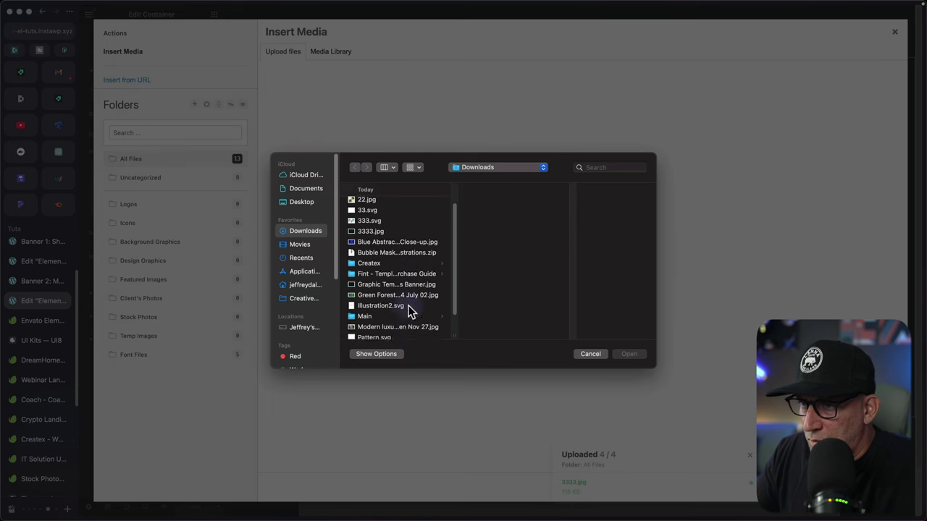
left_click(375, 309)
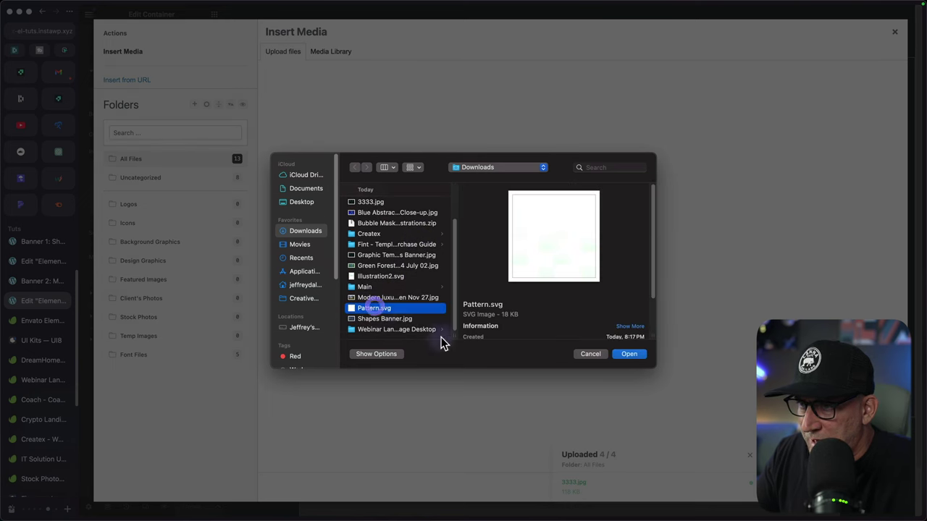
left_click(629, 354)
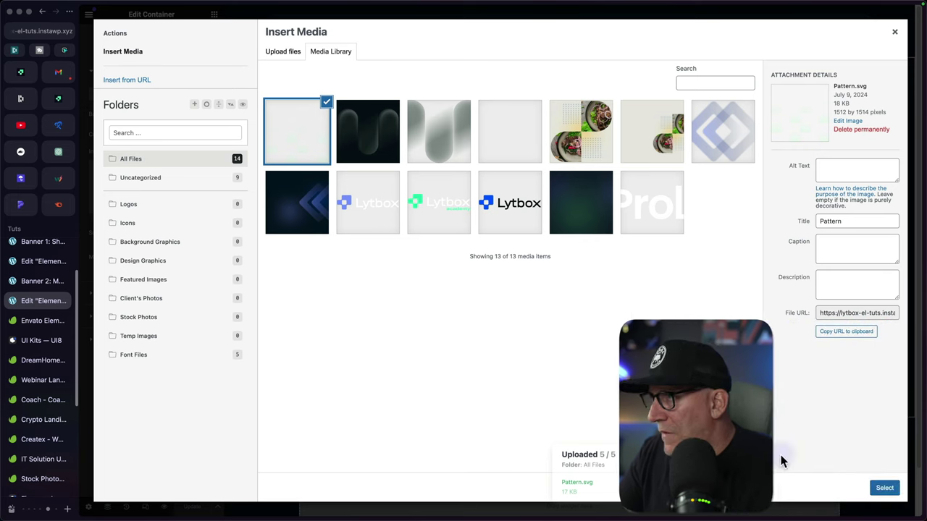
- Insert Pattern.svg as the hero background at full resolution, covering the container
left_click(886, 490)
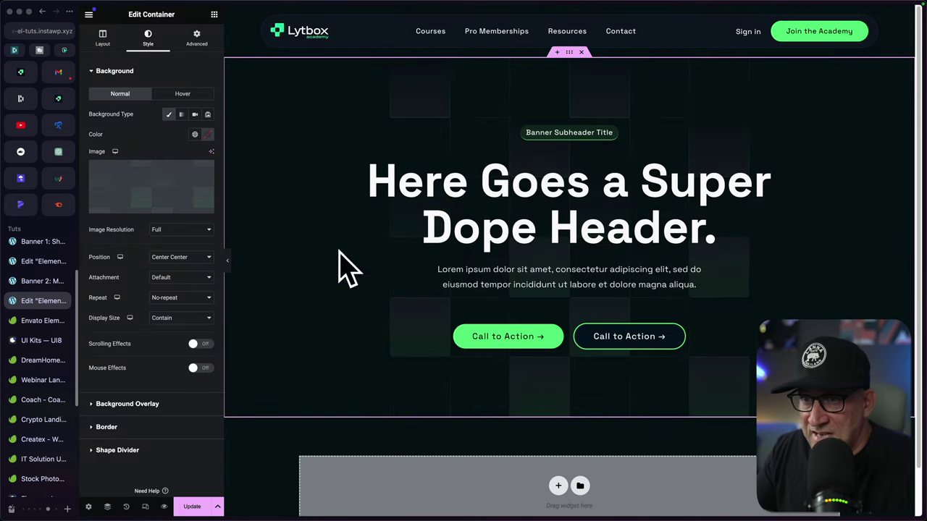
left_click(172, 232)
left_click(167, 231)
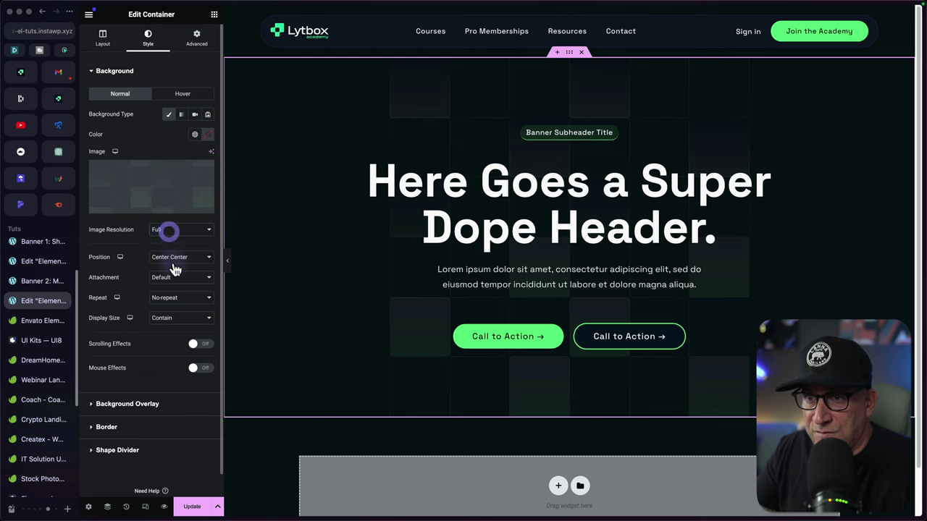
left_click(172, 322)
left_click(167, 307)
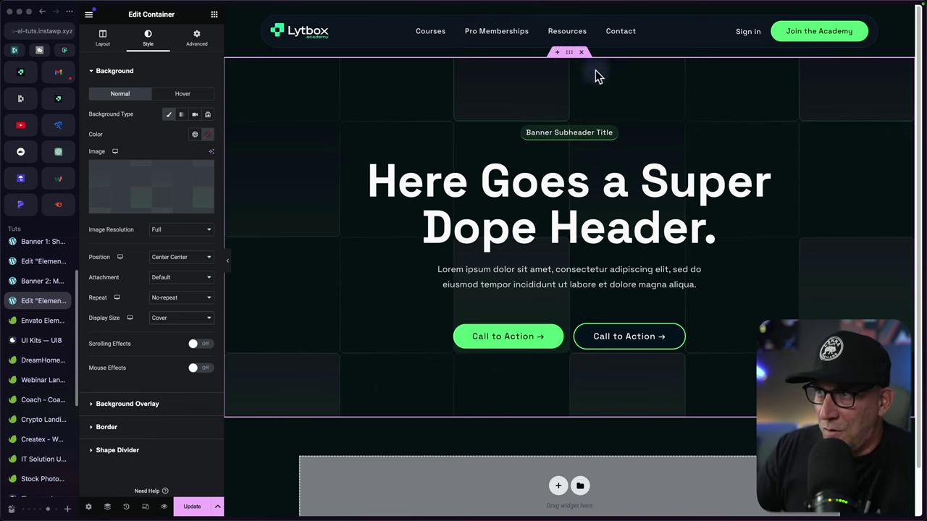
- Raise the hero container's bottom padding from 140 to 240
left_click(196, 37)
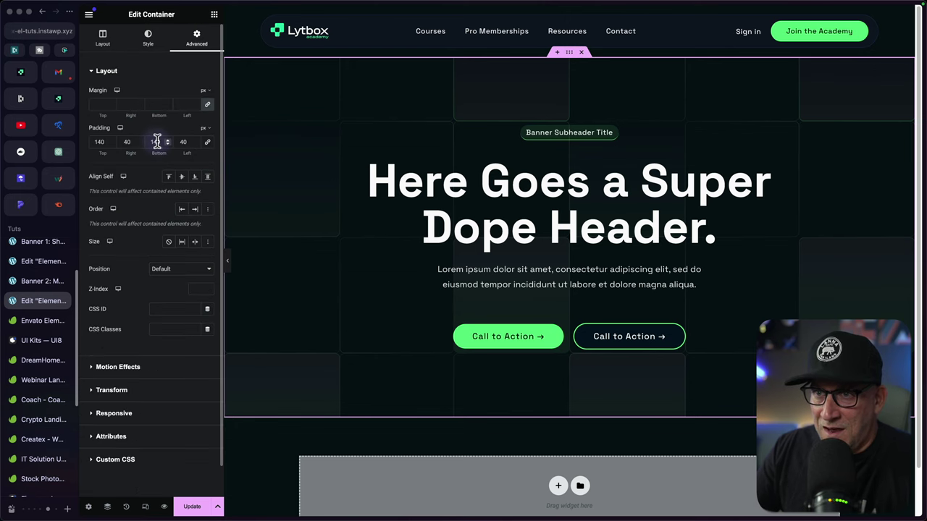
key("BackSpace")
type("2")
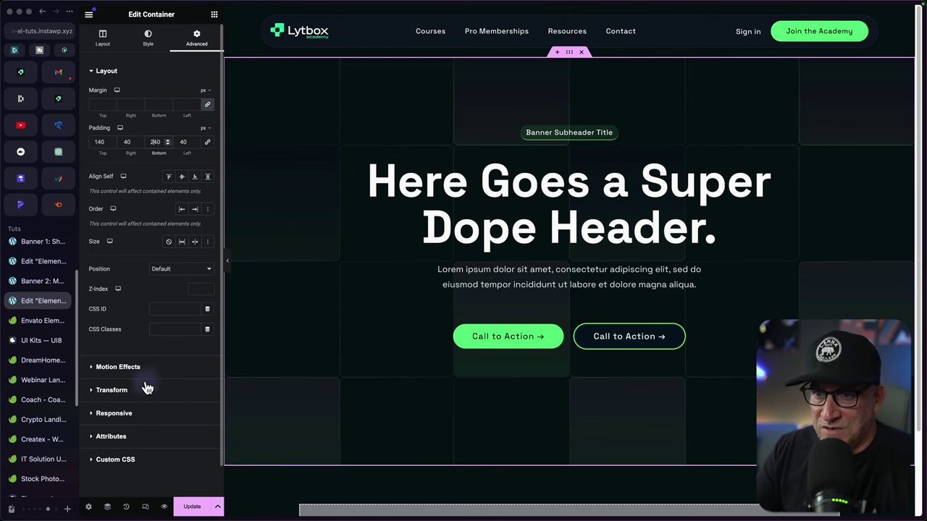
- Switch the background overlay type to Gradient and bring up the global colours
left_click(149, 47)
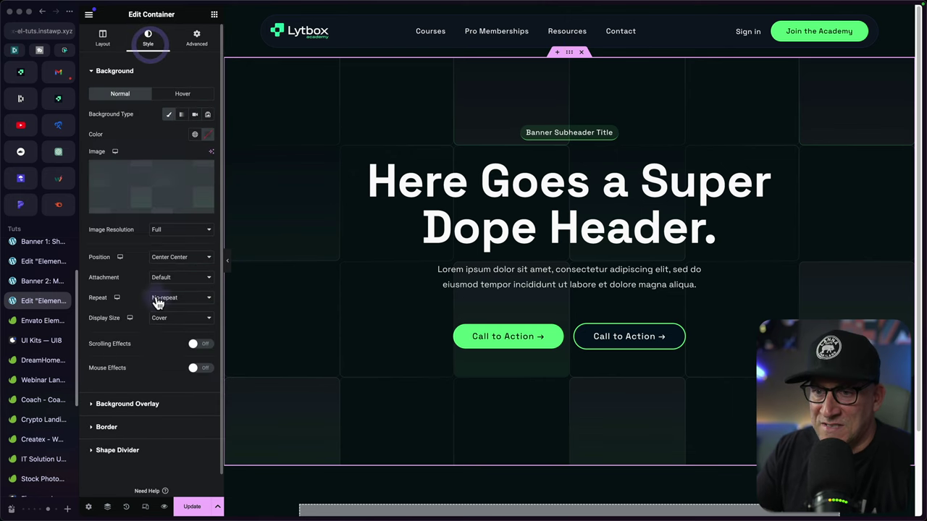
left_click(127, 404)
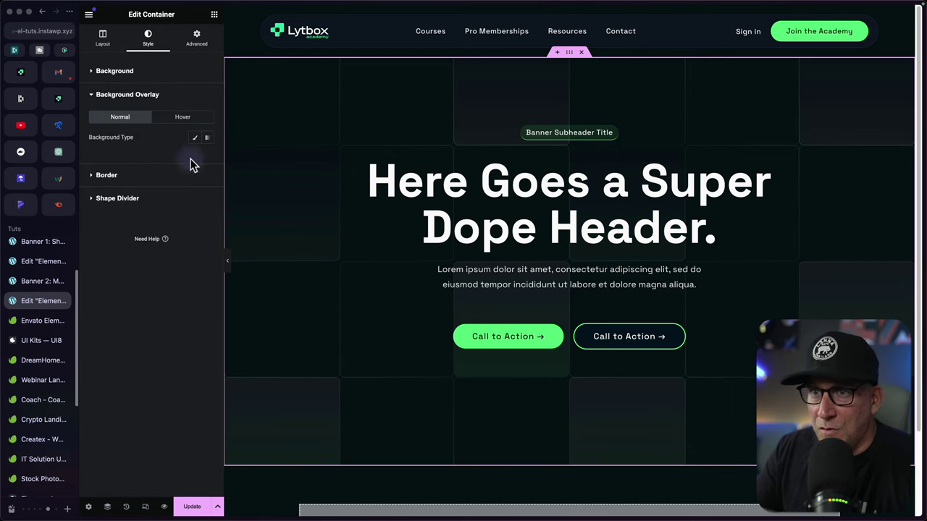
left_click(208, 139)
left_click(194, 205)
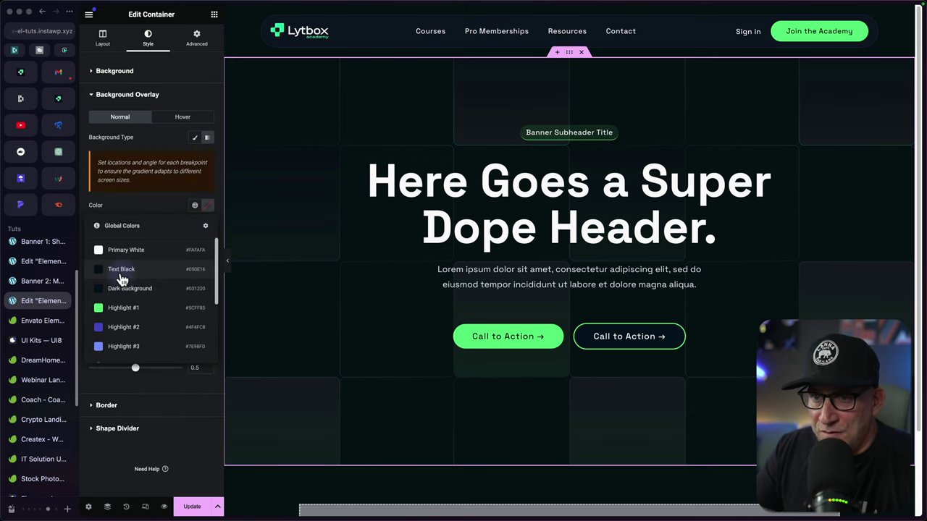
- Set both gradient colours to the global Text Black
scroll(120, 301, "down", 5)
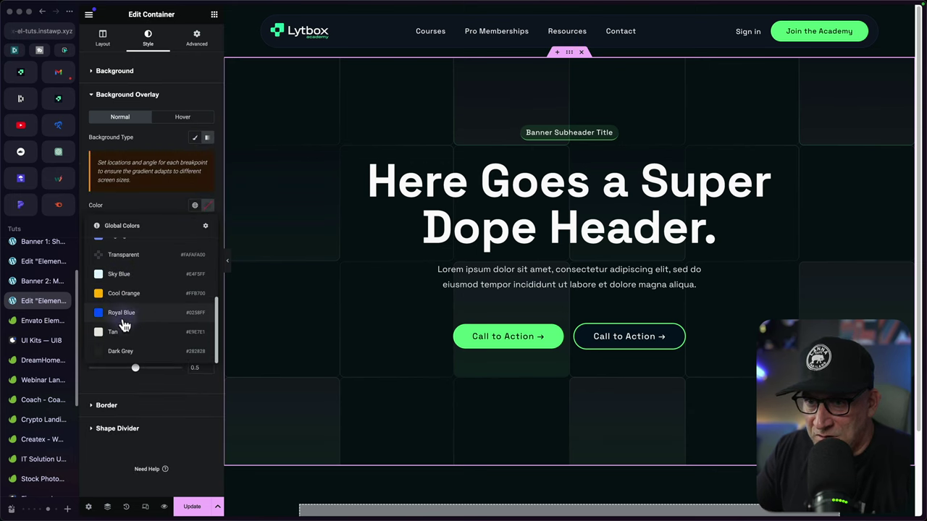
scroll(128, 311, "up", 5)
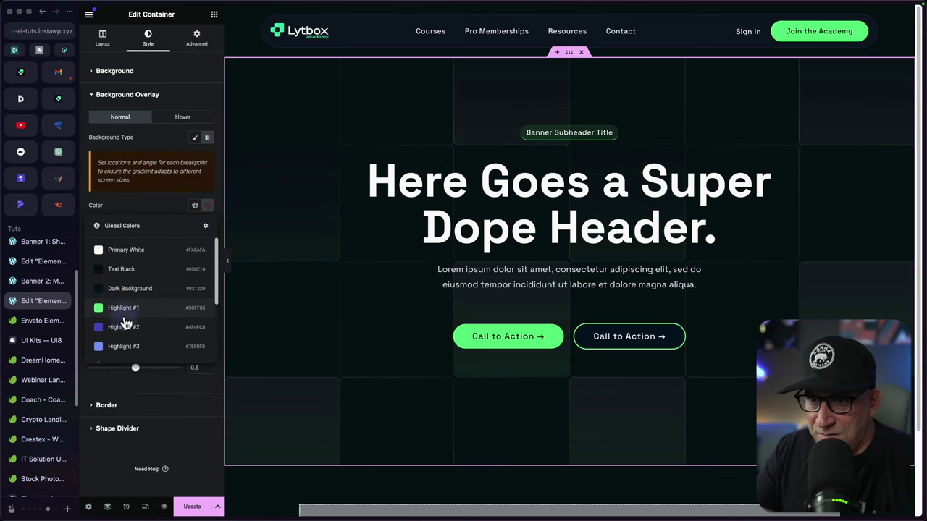
left_click(132, 275)
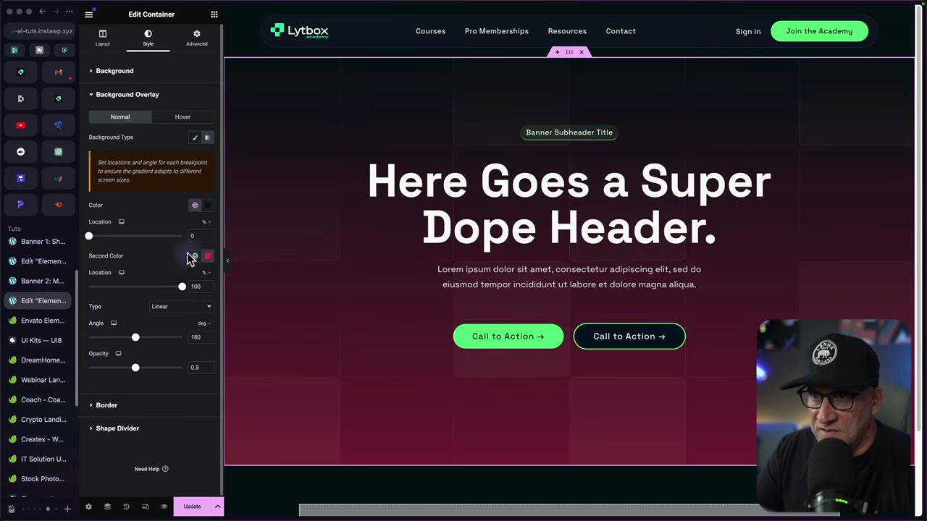
left_click(195, 259)
left_click(141, 325)
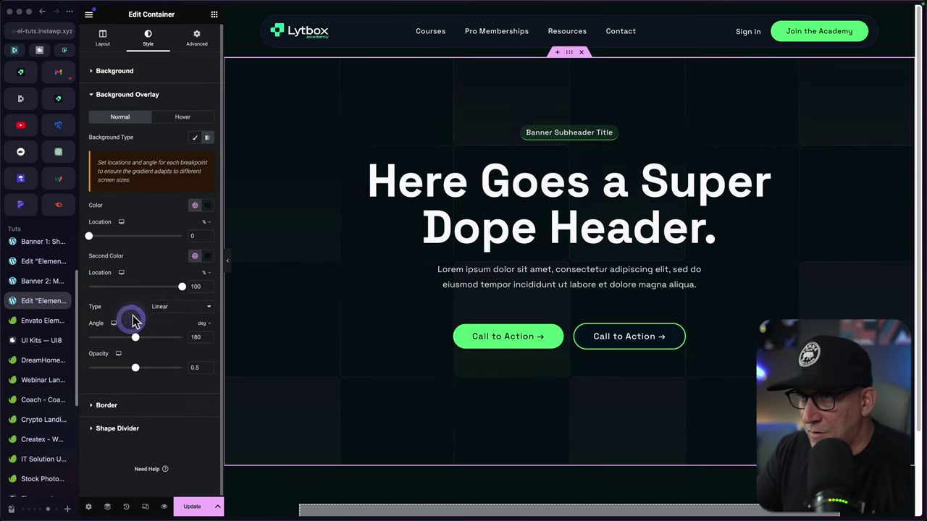
- Make the first colour fully transparent, overlay opacity 1, and its stop at 80%
left_click(205, 207)
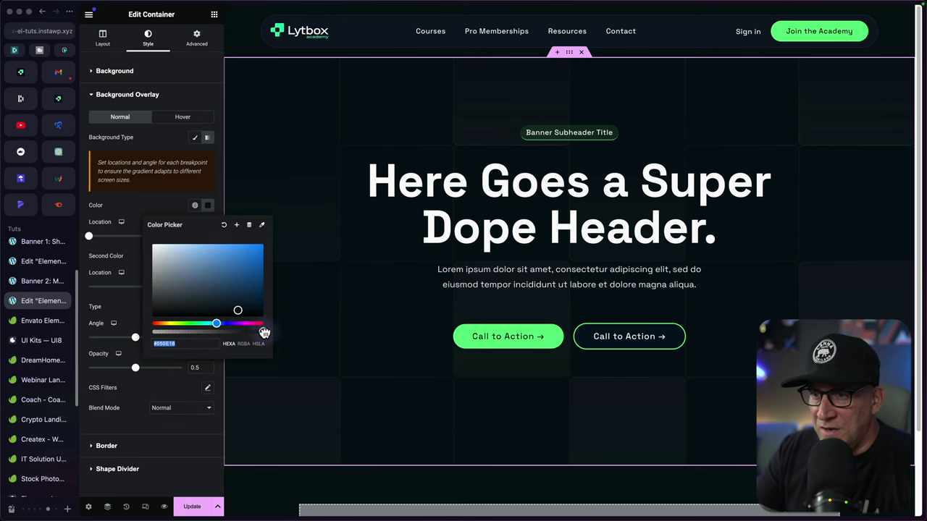
left_click_drag(264, 333, 153, 330)
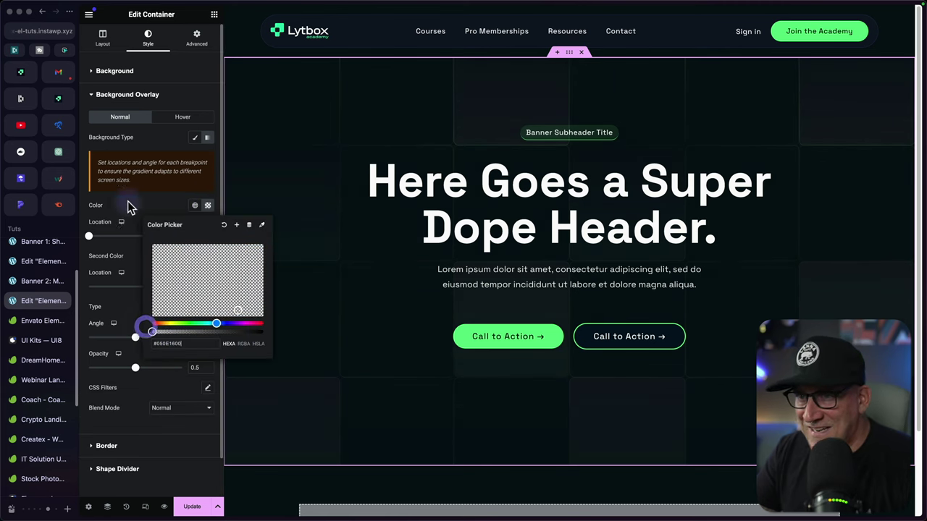
left_click(145, 332)
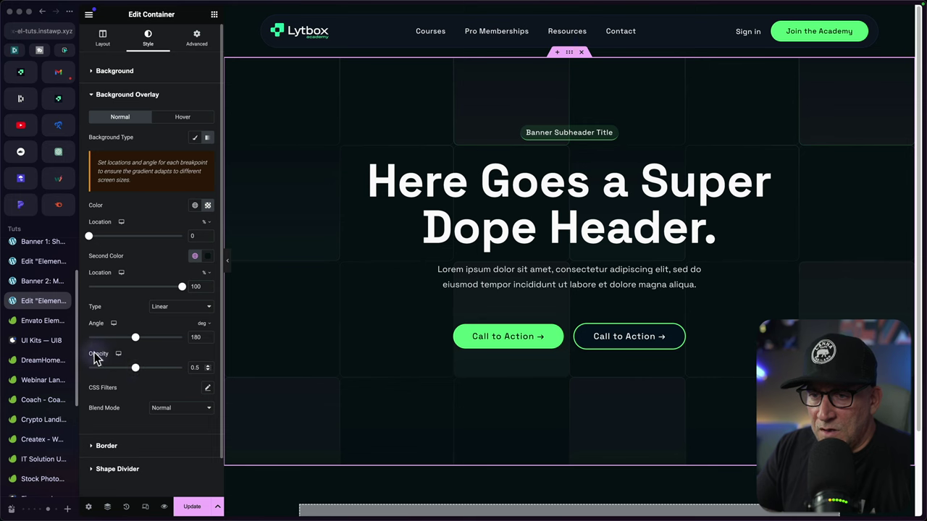
left_click_drag(136, 368, 201, 370)
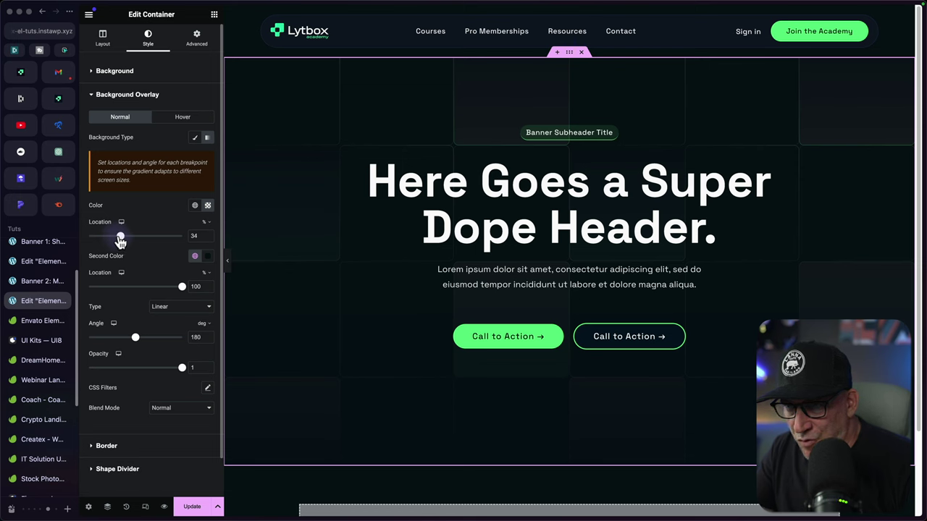
left_click_drag(122, 240, 175, 247)
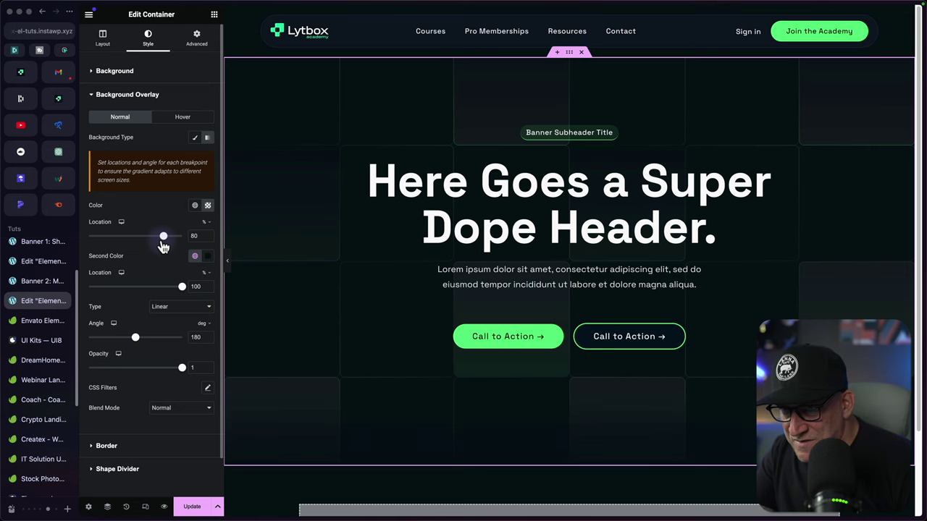
scroll(403, 386, "down", 3)
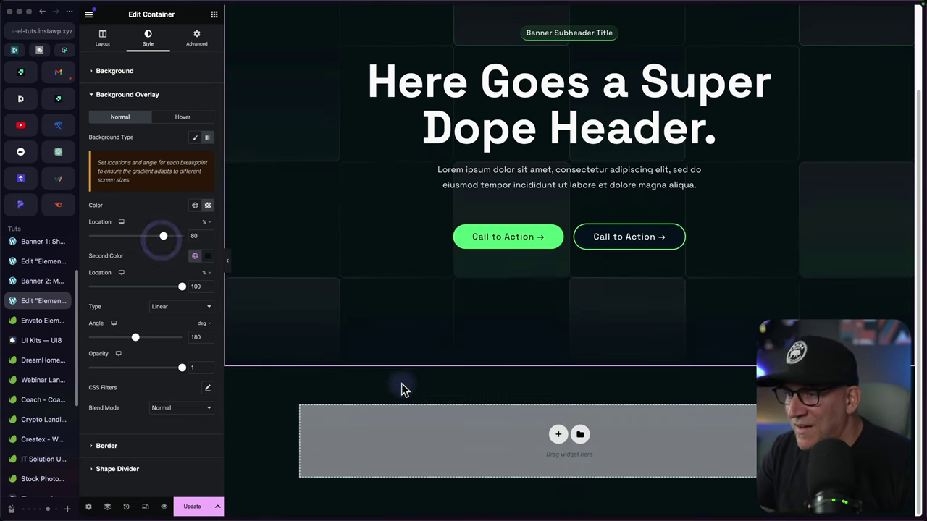
- Add a single-column flexbox container below the hero, then delete it
left_click(559, 436)
left_click(514, 456)
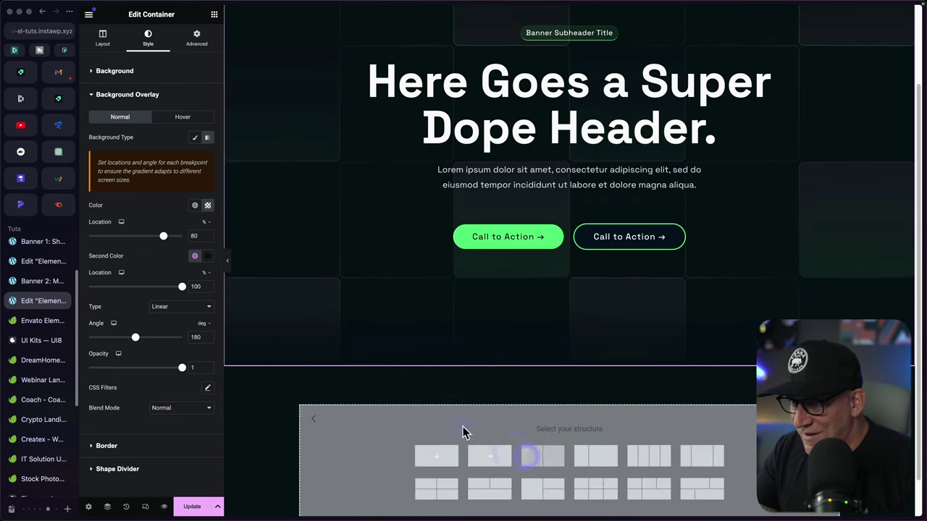
left_click(433, 450)
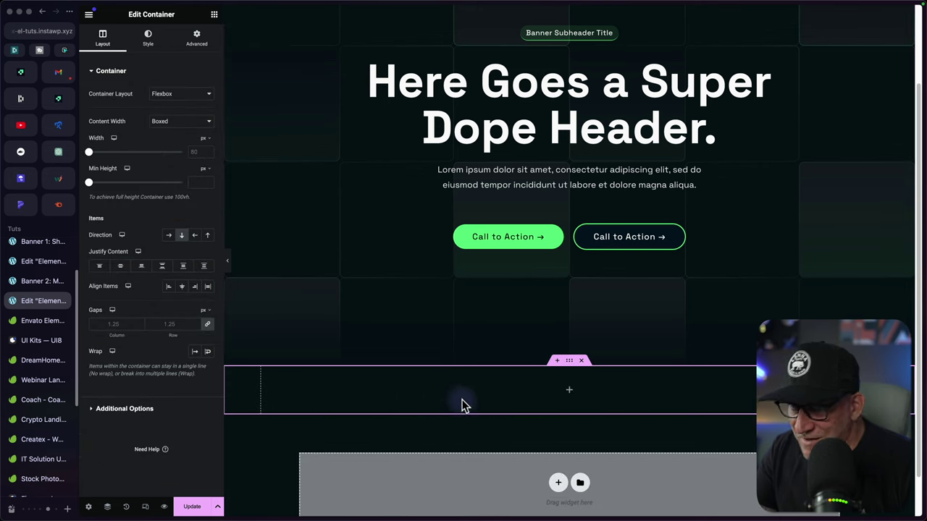
scroll(462, 403, "down", 2)
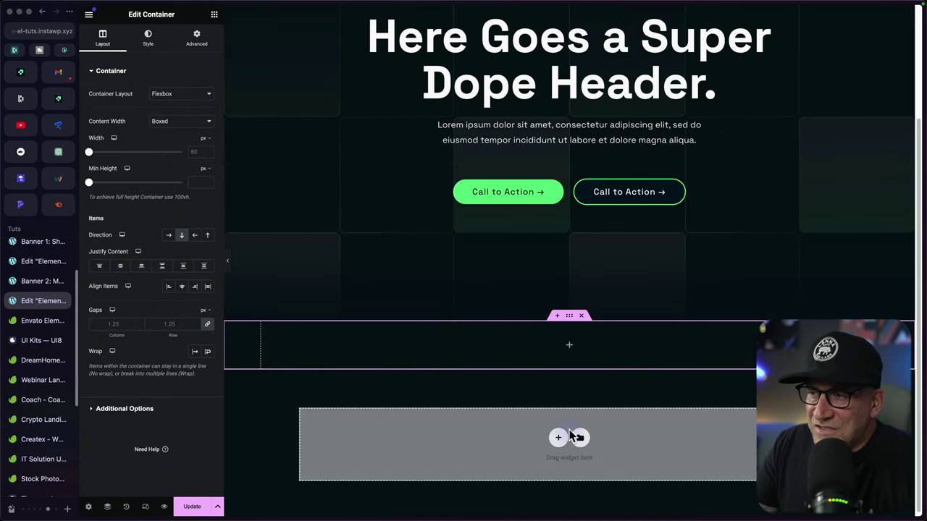
scroll(578, 425, "up", 1)
left_click(581, 348)
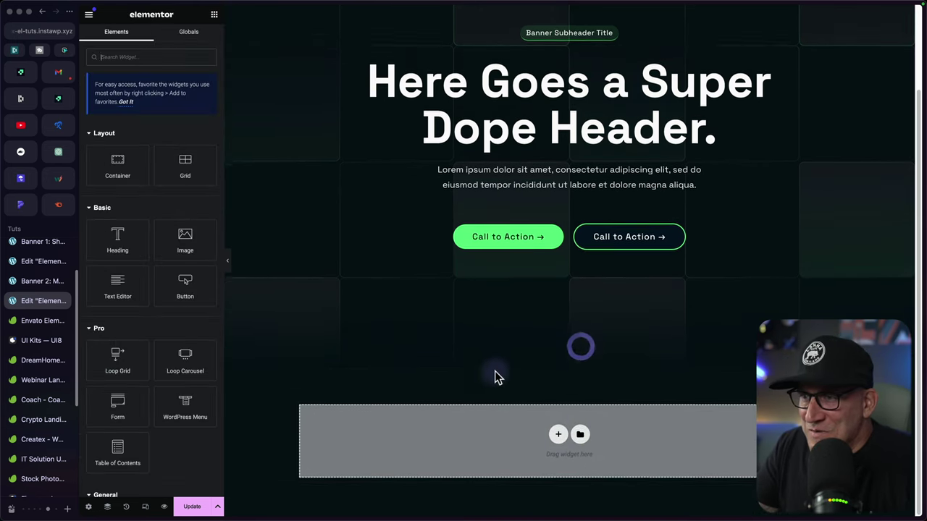
scroll(497, 375, "up", 2)
- Remove the grid background and insert 333.svg from the Media Library
left_click(578, 104)
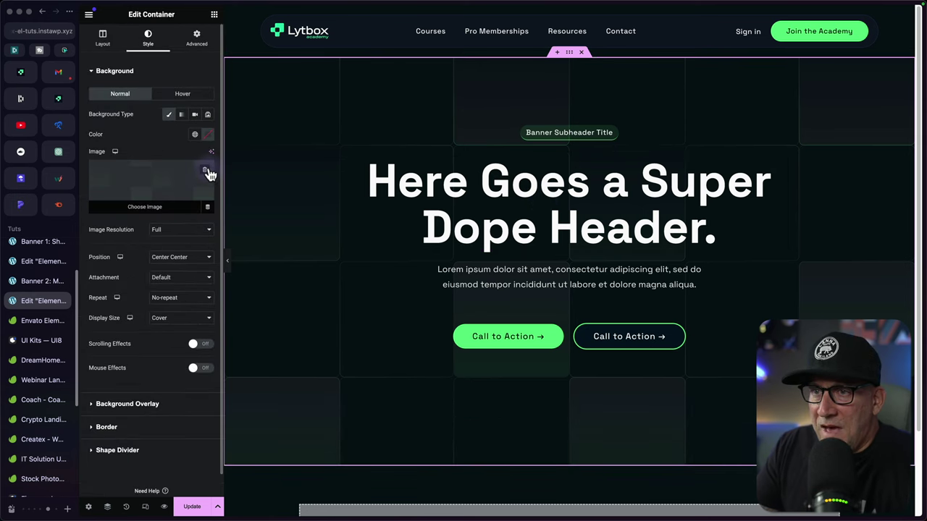
left_click(206, 171)
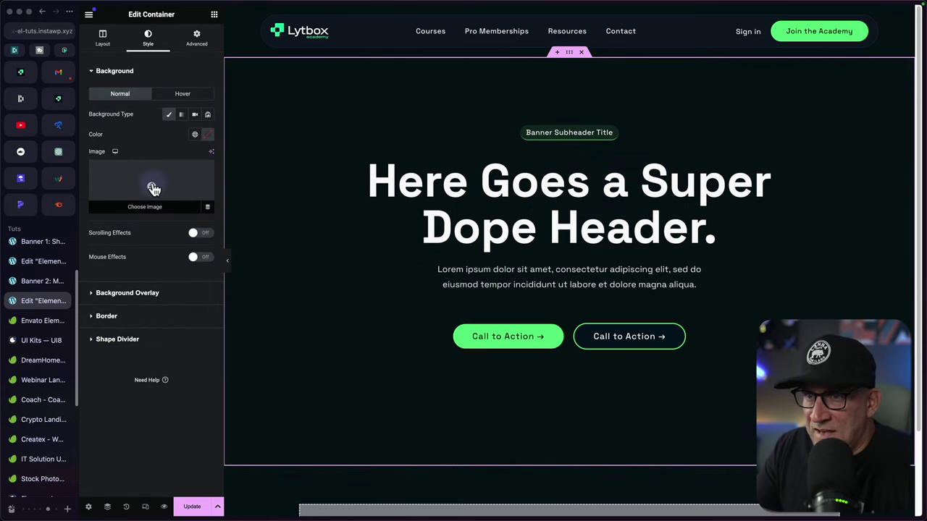
left_click(154, 188)
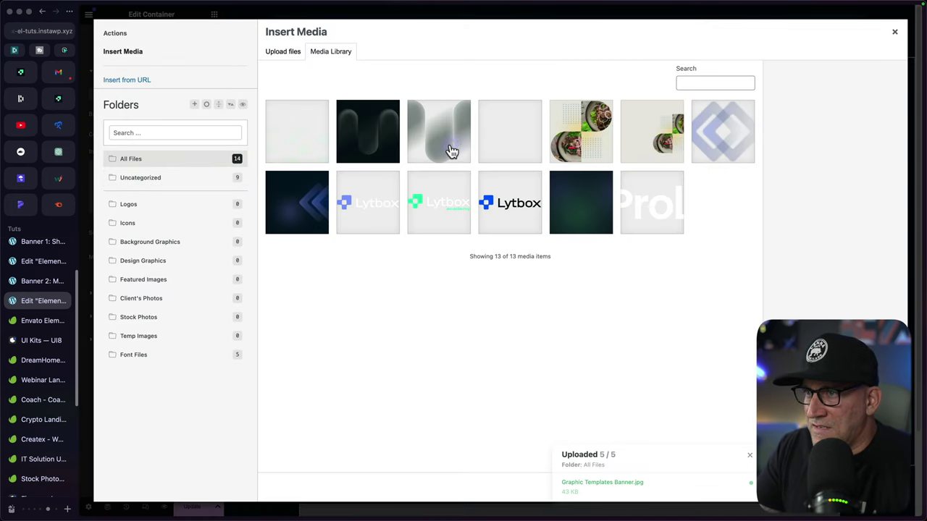
left_click(451, 152)
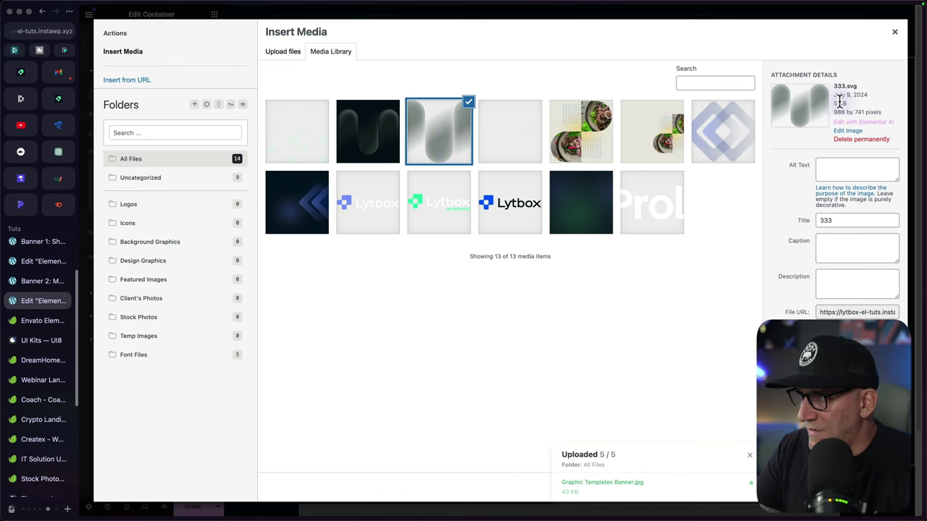
left_click_drag(835, 102, 866, 100)
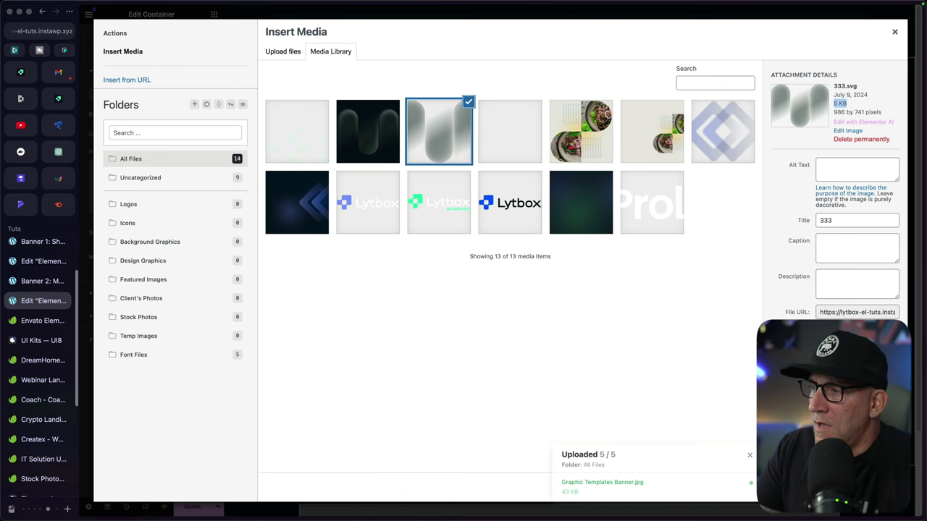
left_click(869, 487)
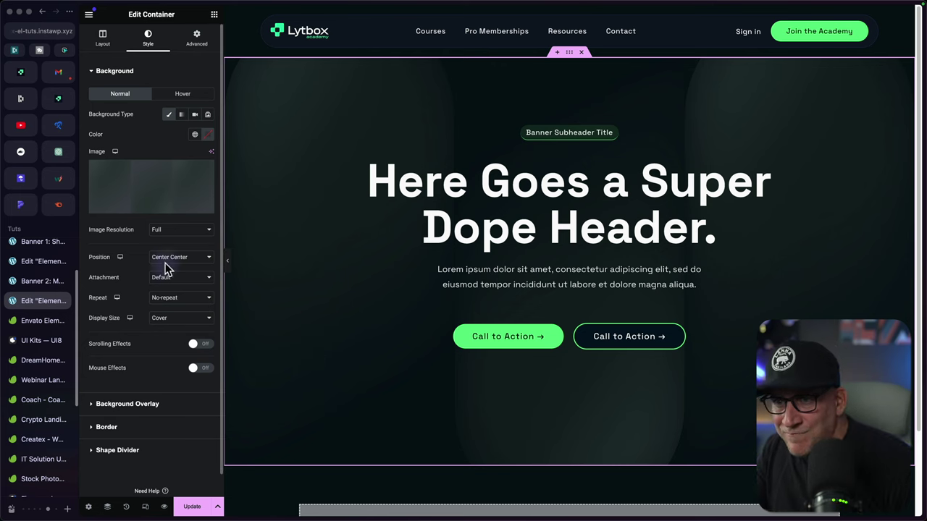
- Try Contain, then settle on Auto for the background display size
left_click(174, 320)
left_click(172, 321)
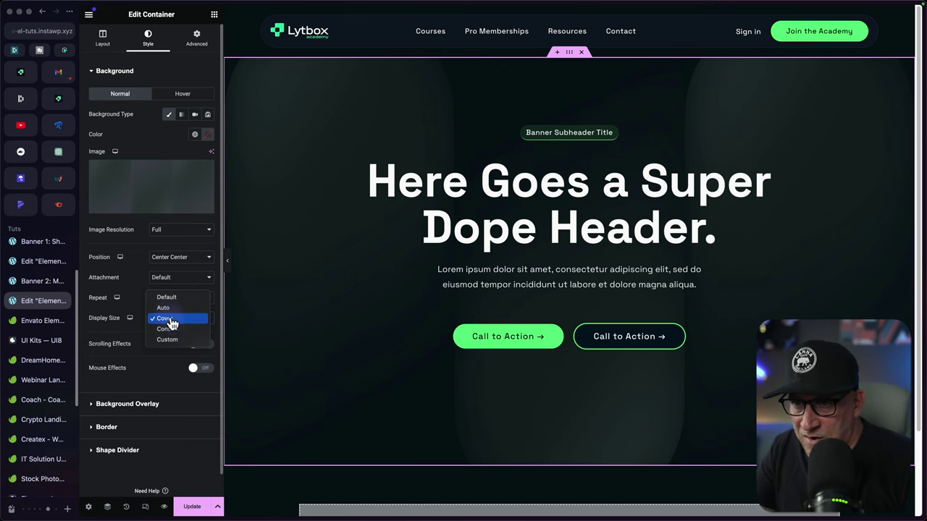
left_click(168, 331)
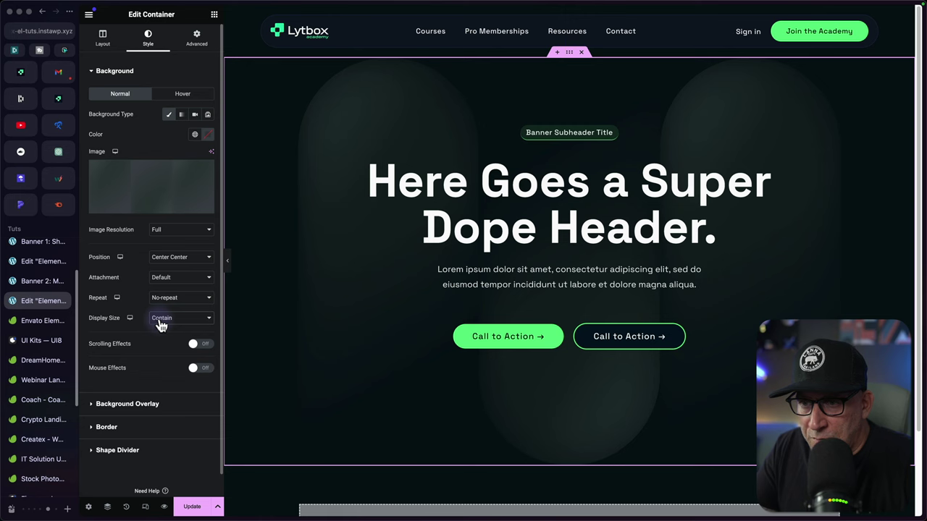
left_click(161, 324)
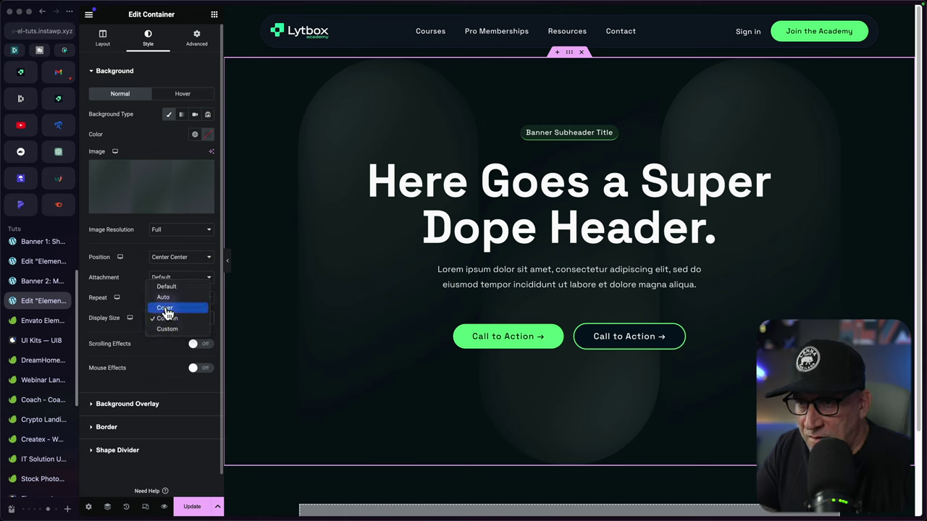
left_click(163, 297)
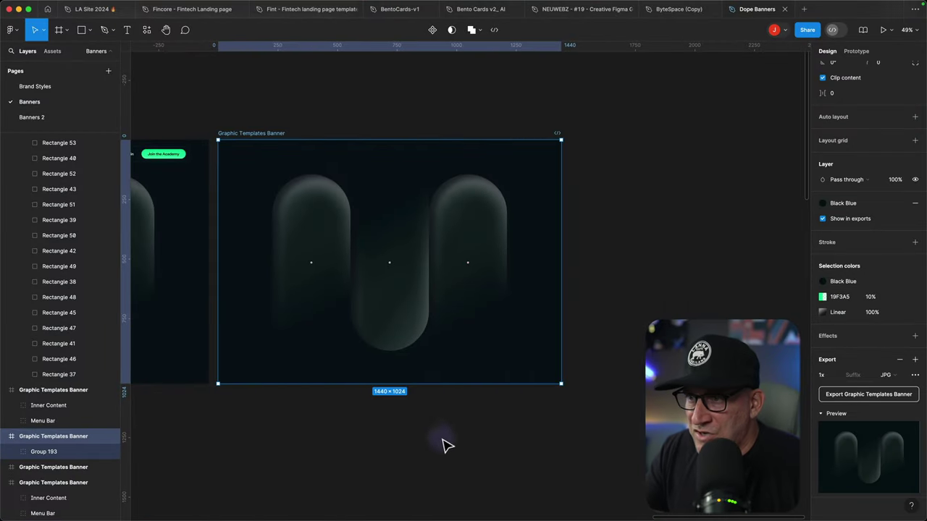
- Set Group 193's layer opacity to 100%
left_click(437, 443)
left_click(404, 341)
left_click(896, 280)
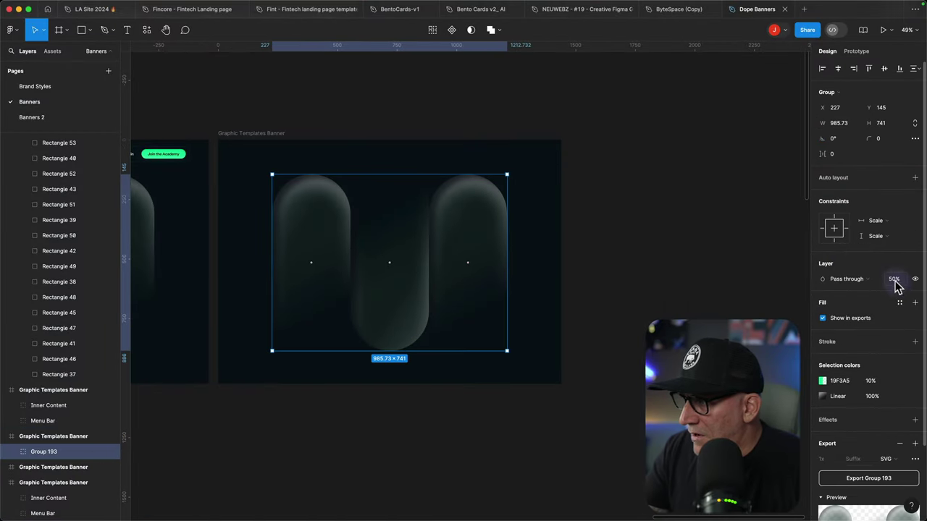
type("100")
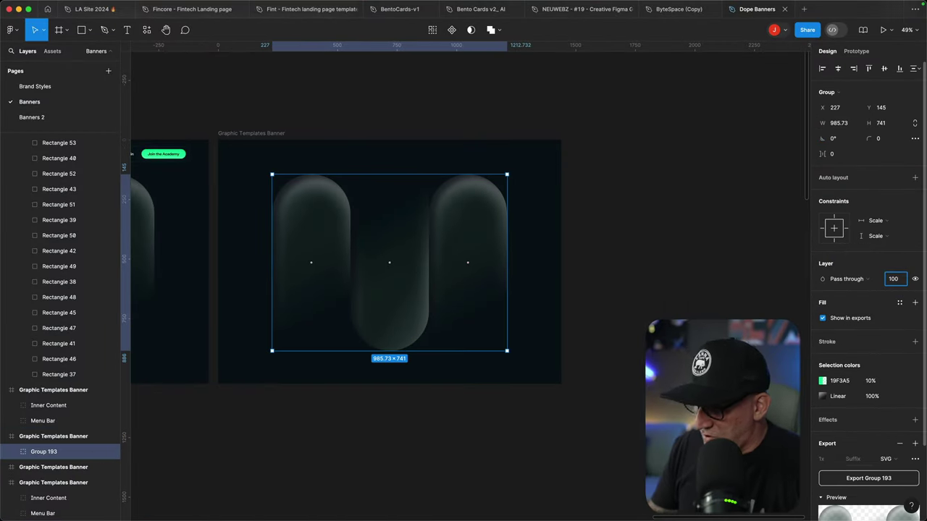
key("Return")
- Export Group 193 as an SVG file into Downloads
left_click(563, 407)
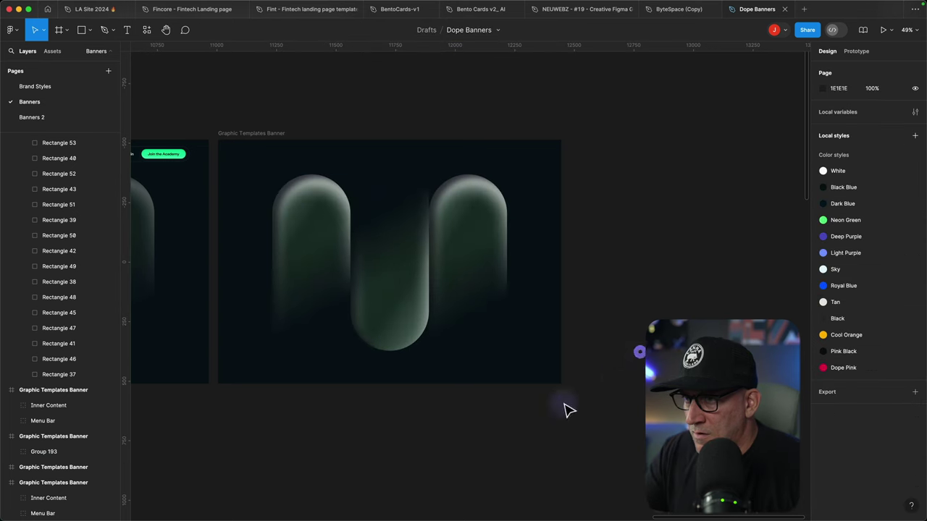
left_click(388, 305)
scroll(905, 449, "down", 3)
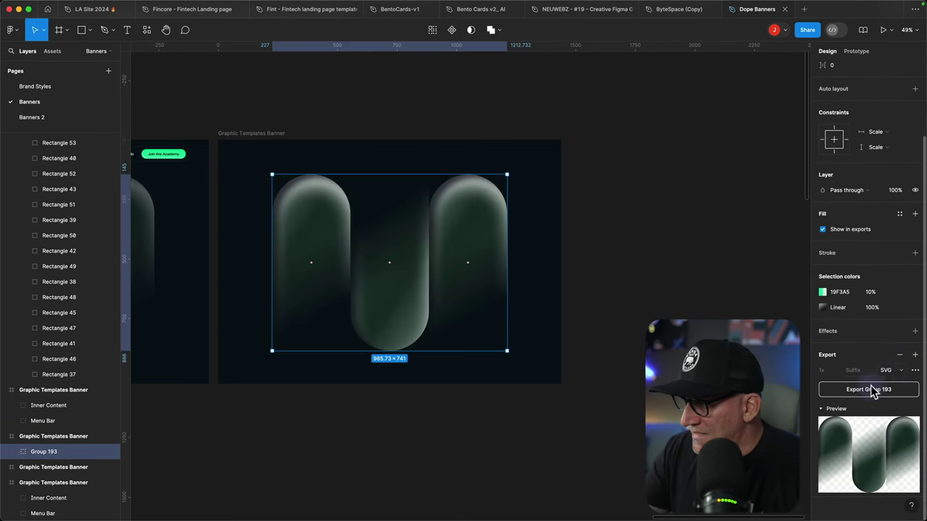
left_click(868, 389)
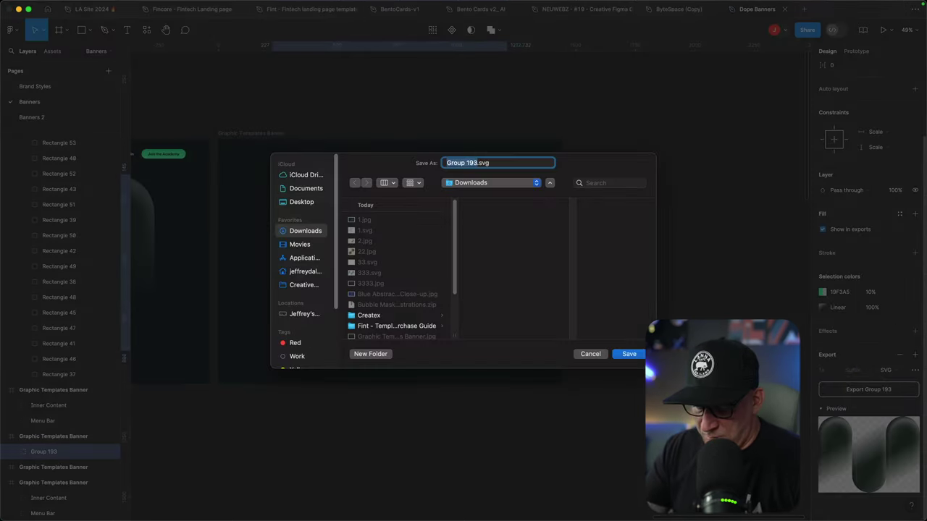
type("5555")
key("Return")
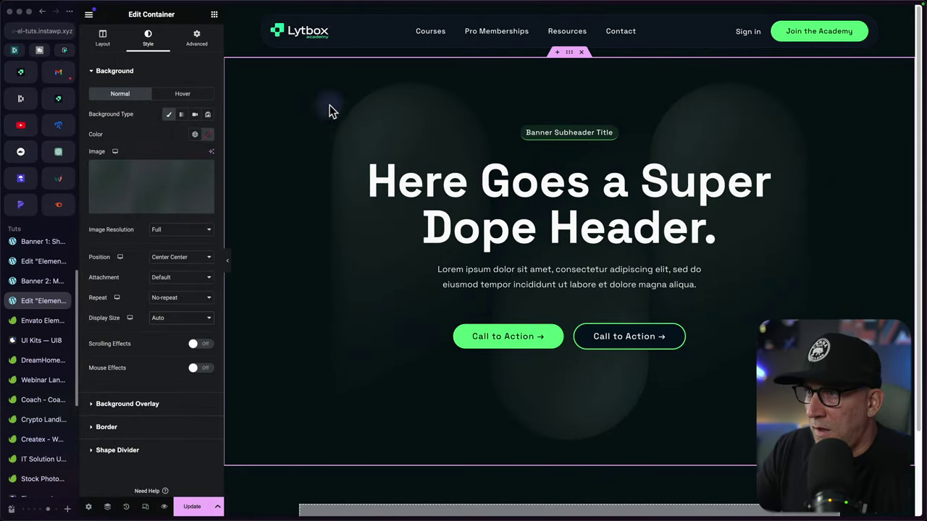
- Upload 5555.svg to the media library and insert it as the hero background
left_click(200, 171)
left_click(164, 178)
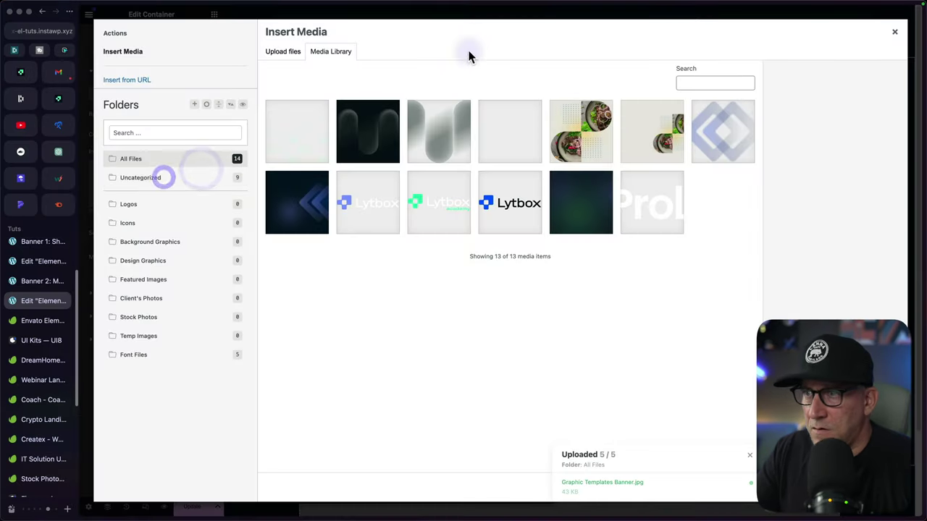
left_click(289, 52)
left_click(558, 230)
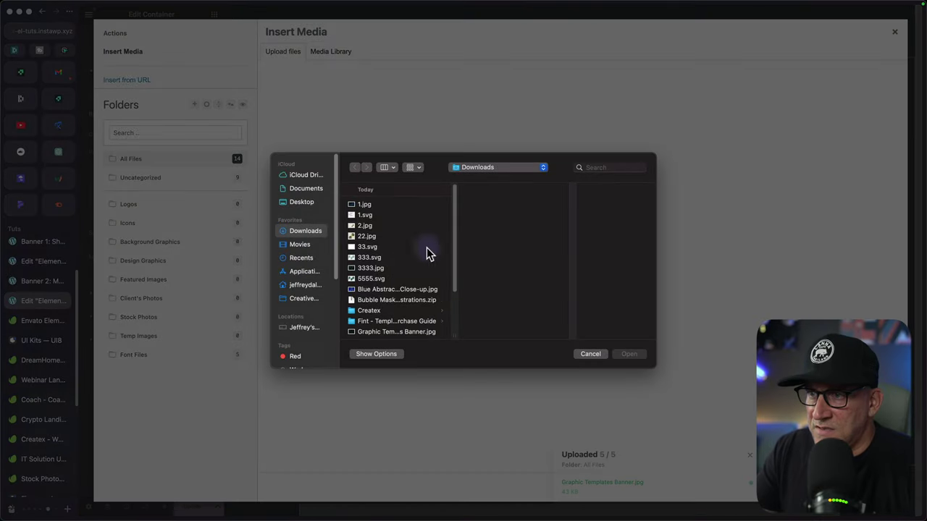
left_click(370, 279)
left_click(630, 355)
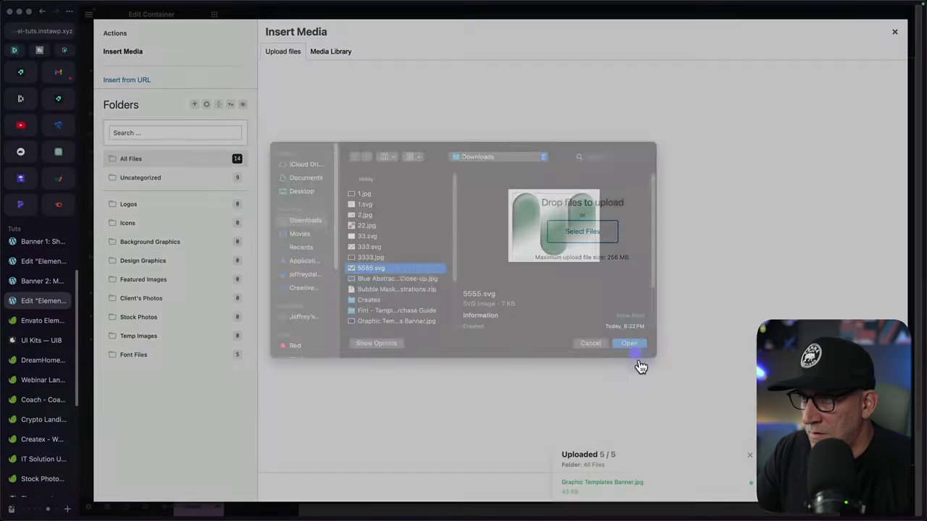
left_click(869, 487)
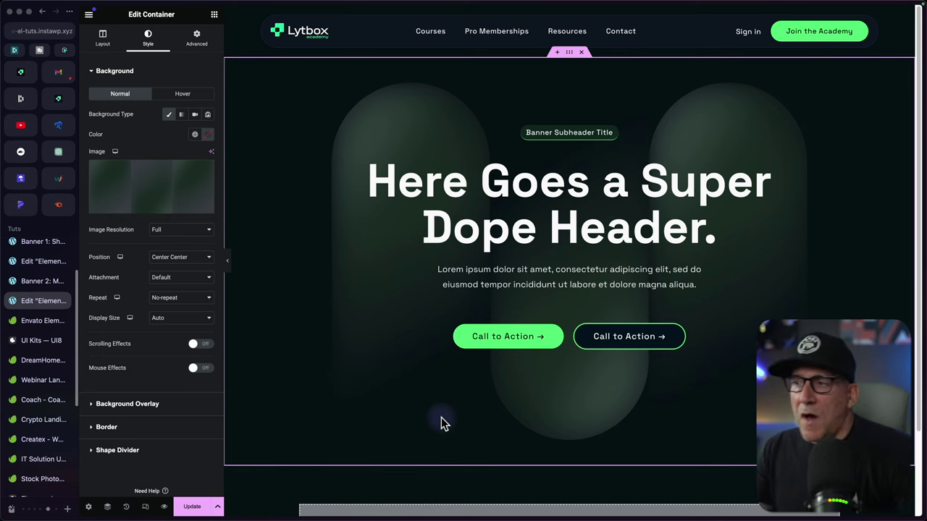
- Update and preview the page, then remove the background image again
left_click(191, 507)
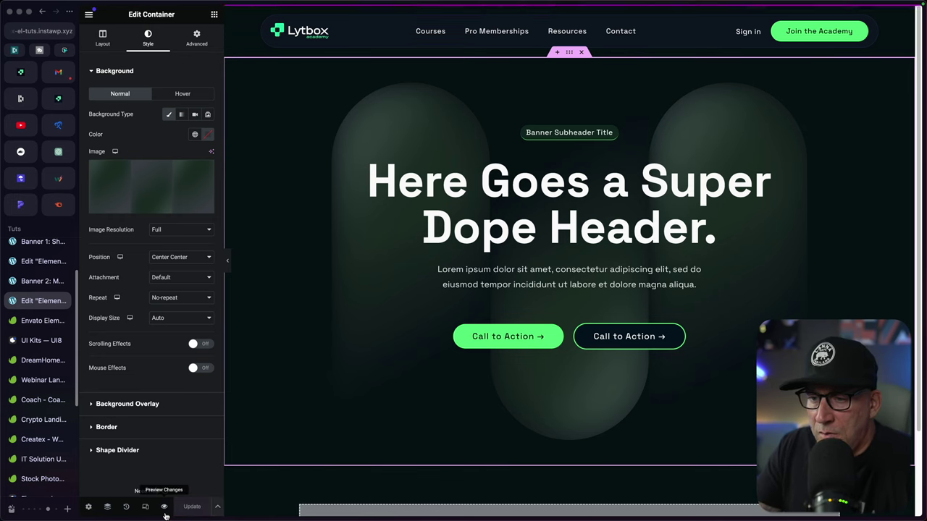
left_click(165, 507)
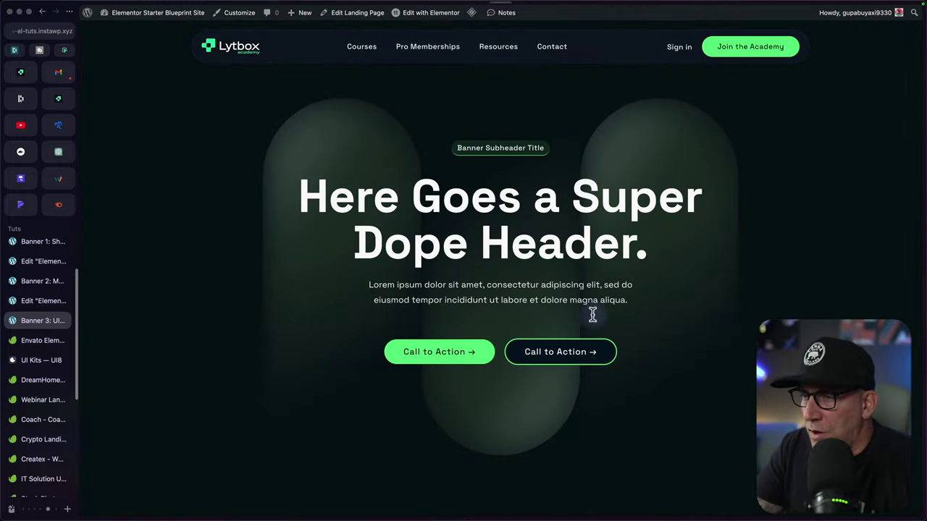
left_click(42, 301)
left_click(204, 175)
- Insert 33.svg from the Media Library as the hero background
left_click(141, 183)
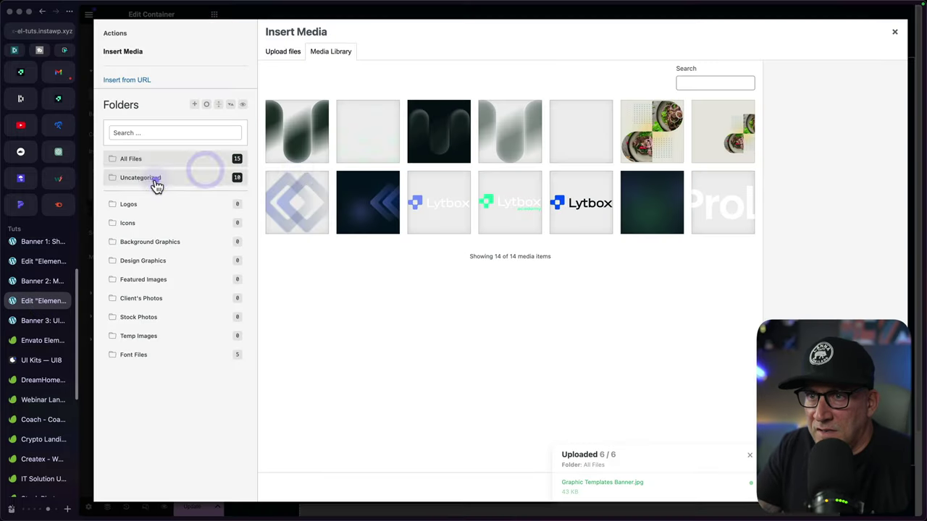
left_click(377, 133)
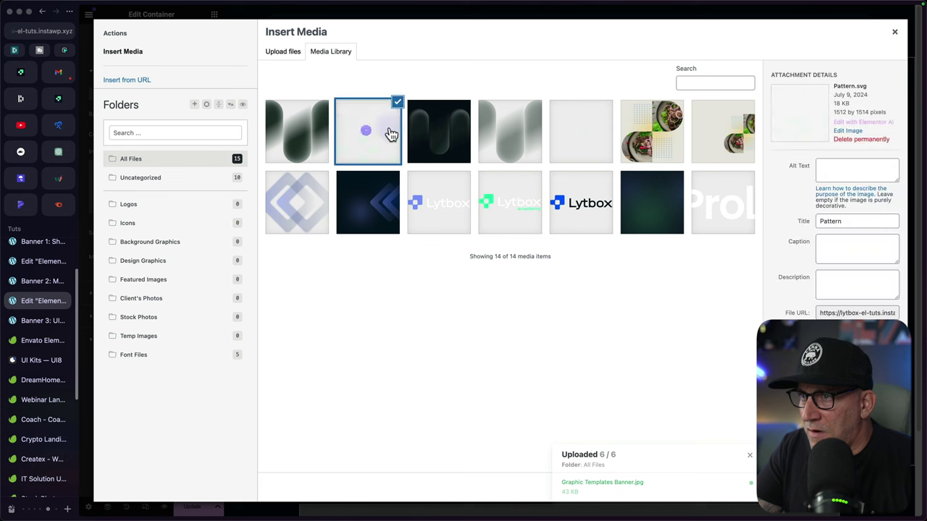
left_click(598, 135)
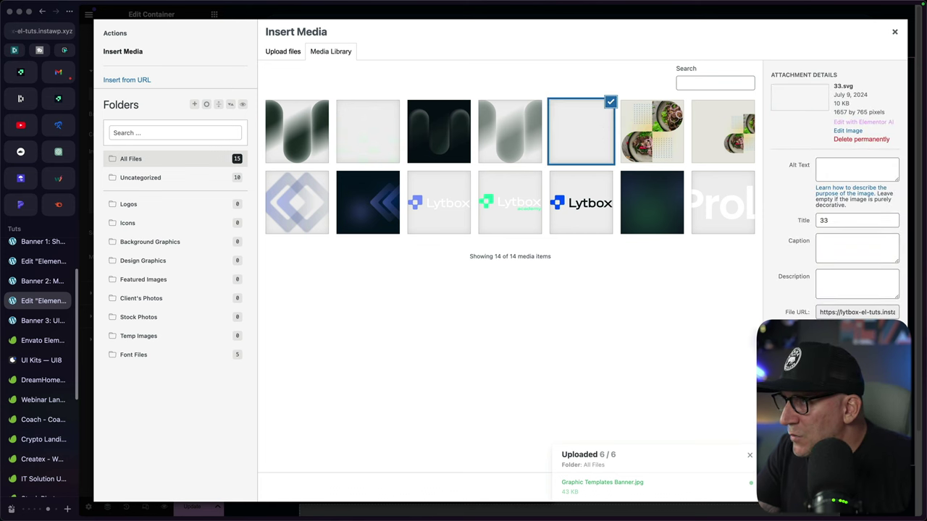
left_click(866, 488)
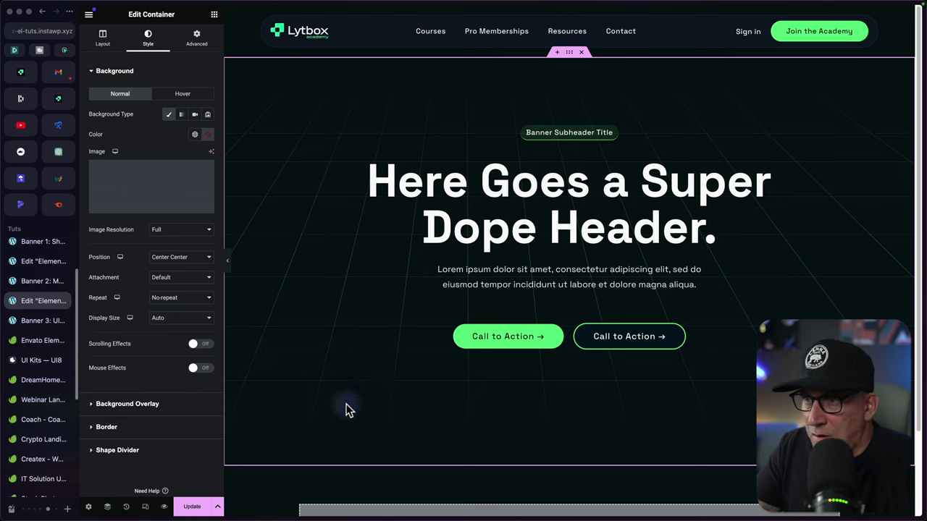
- Set the background to Contain at Bottom Center, update the page, and move to UI8
left_click(162, 318)
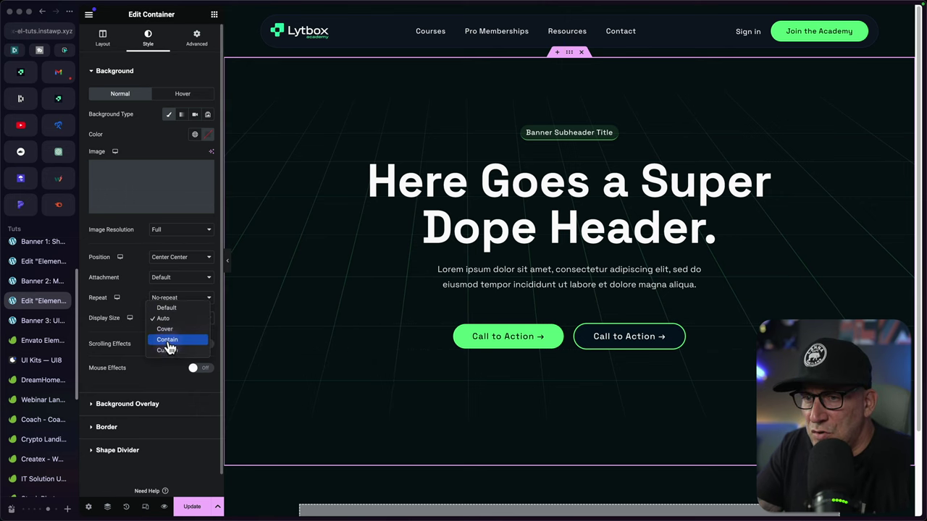
left_click(168, 340)
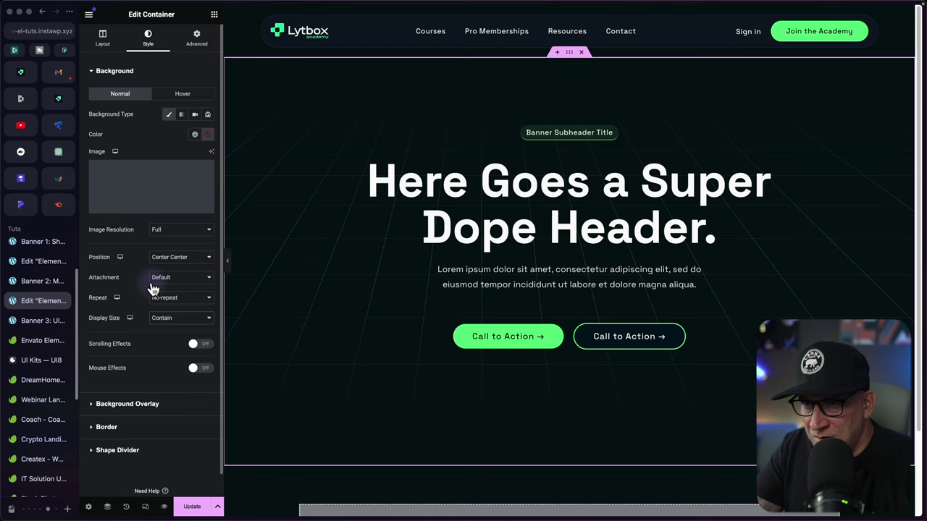
left_click(169, 262)
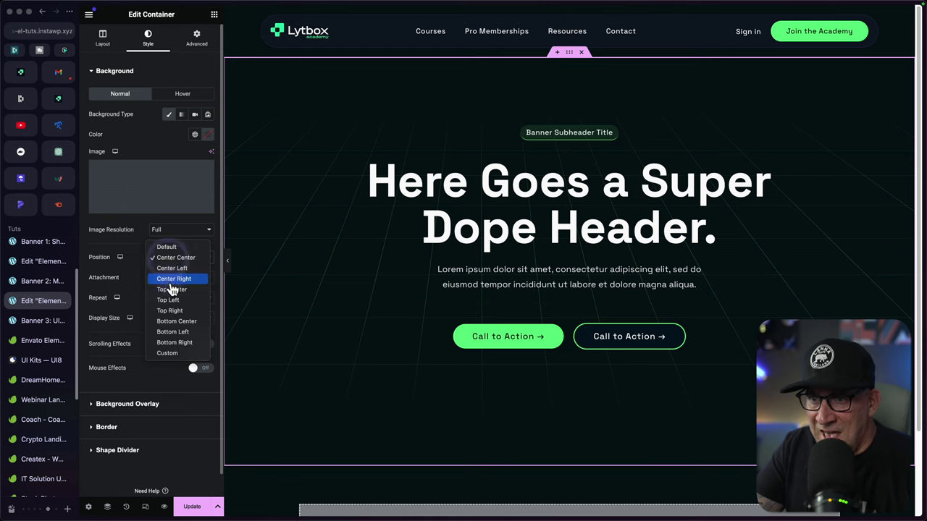
left_click(176, 321)
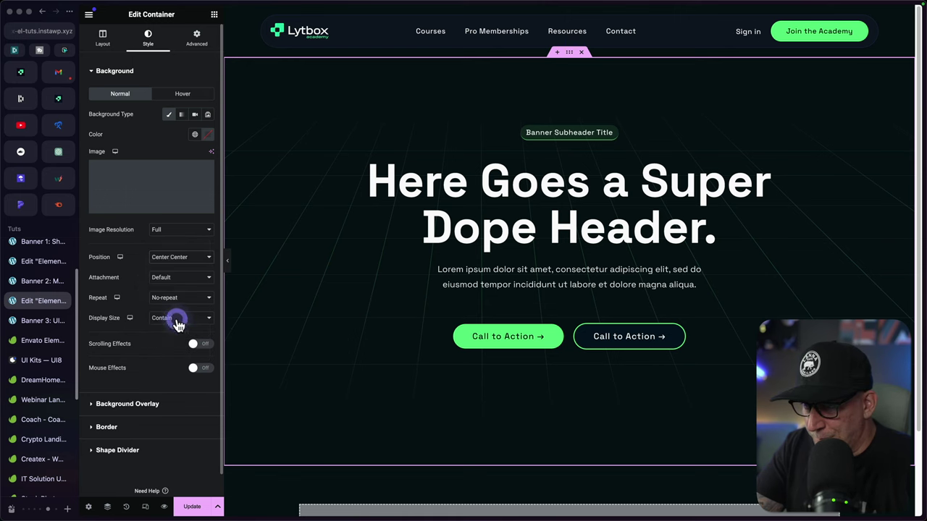
left_click(212, 510)
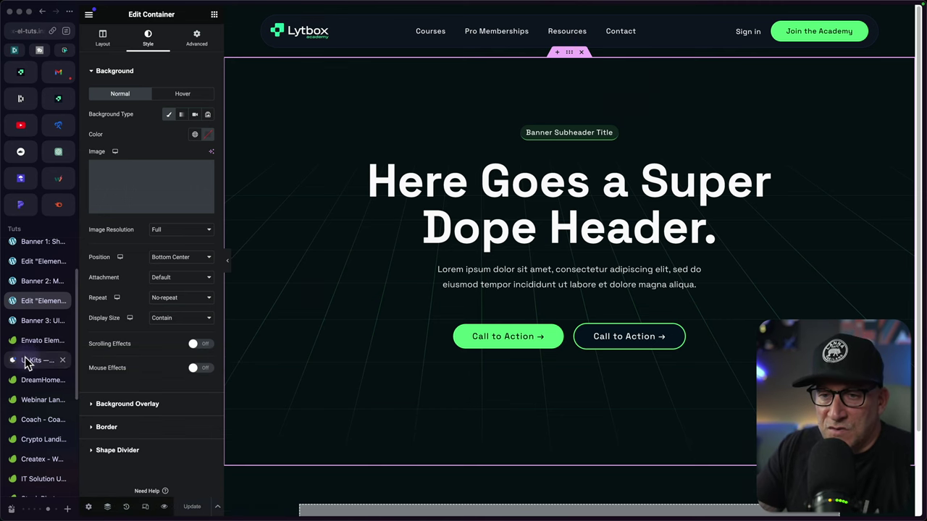
left_click_drag(27, 362, 27, 344)
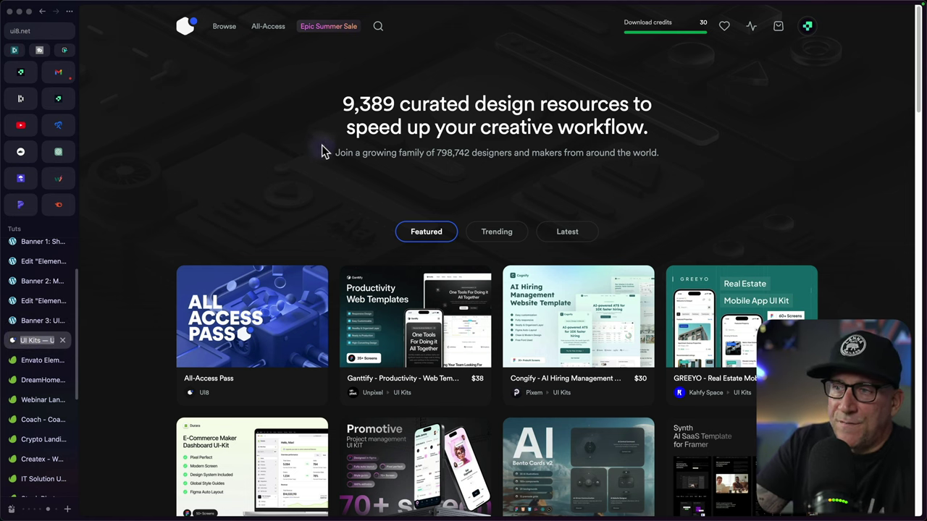
- Scroll through UI8's Featured resources and bring up the Browse categories menu
scroll(292, 206, "down", 5)
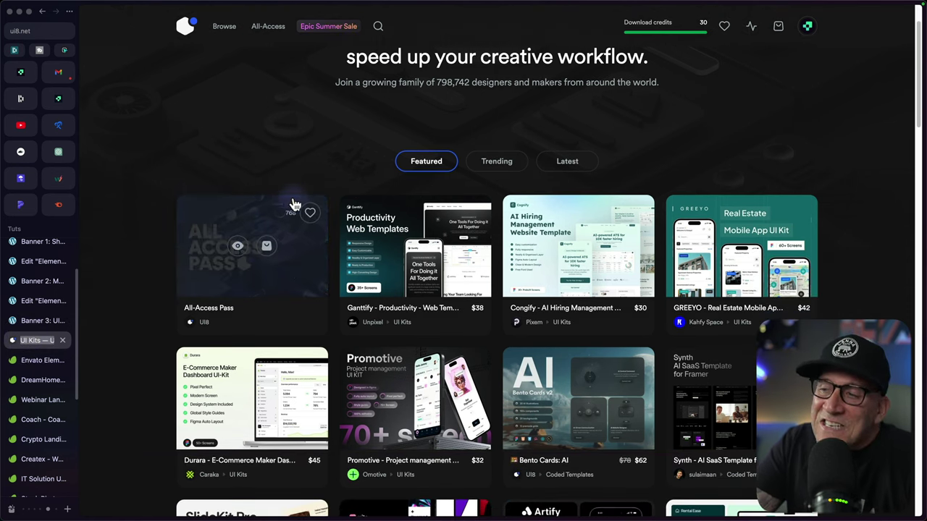
scroll(442, 323, "down", 3)
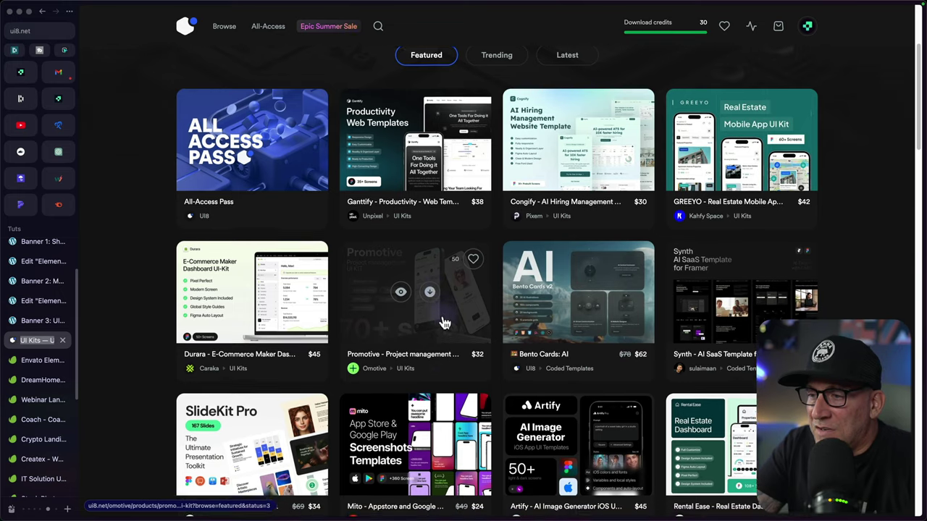
scroll(445, 320, "up", 8)
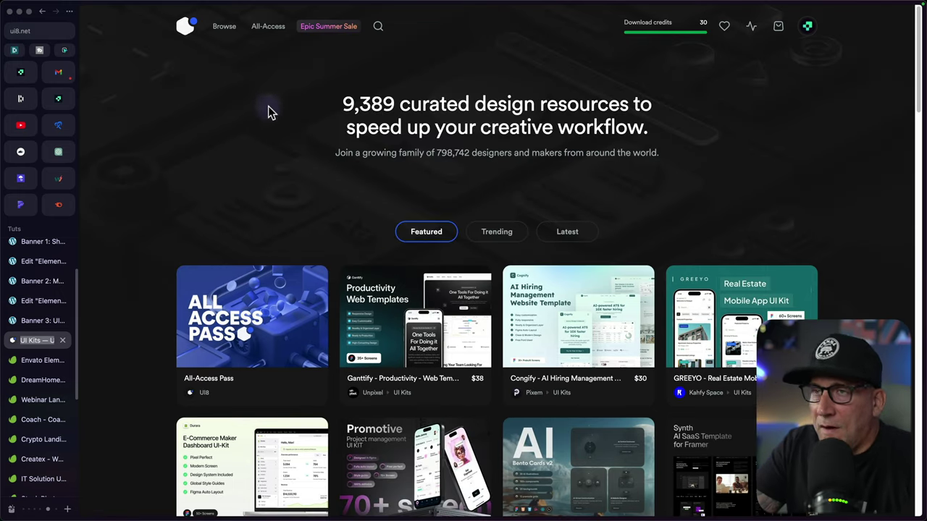
mouse_move(227, 29)
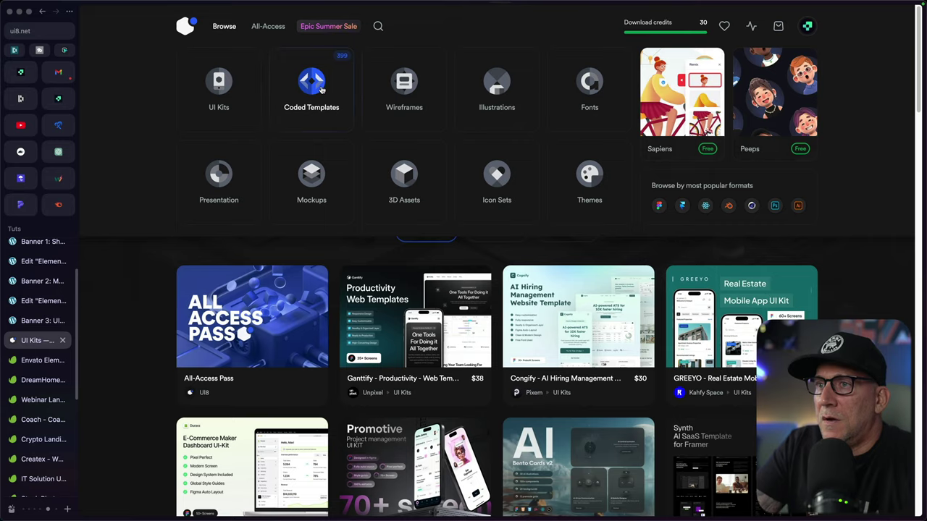
- Open the Synth AI SaaS Template for Framer from Coded Templates in a new tab
left_click(321, 89)
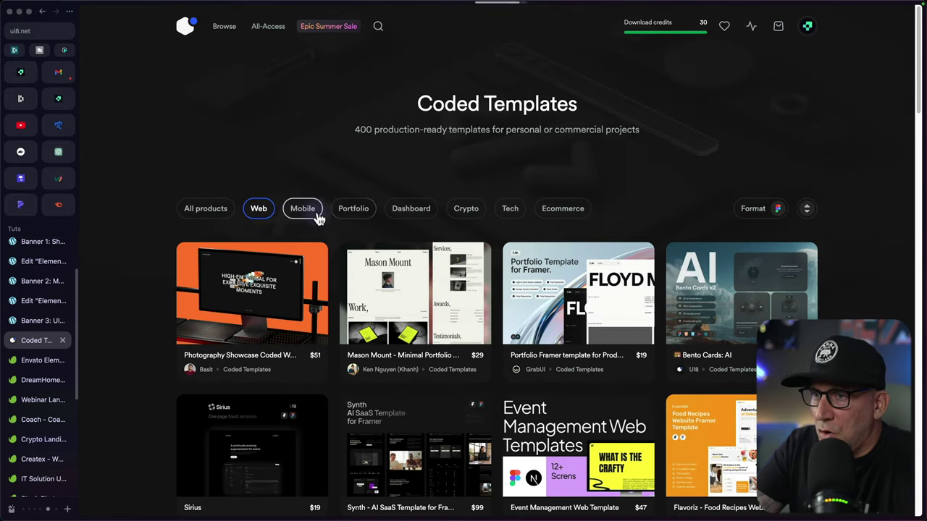
left_click(774, 210)
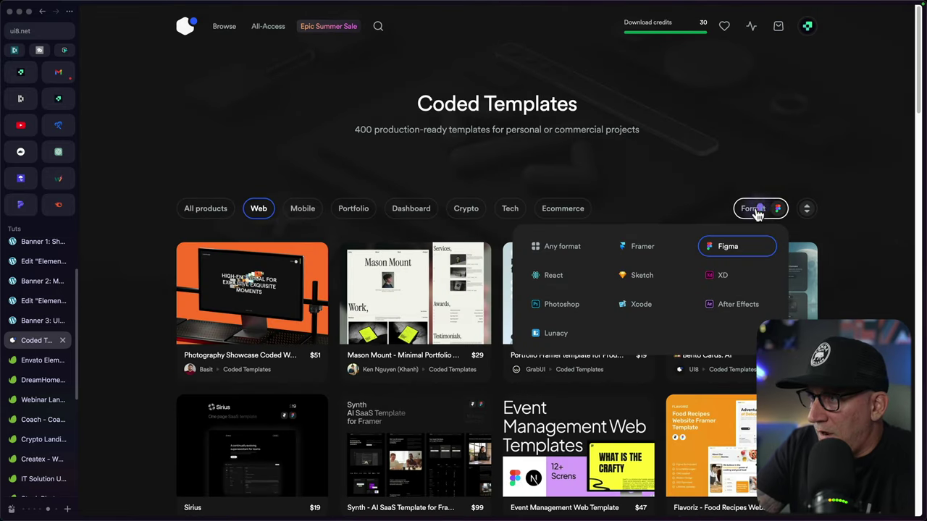
left_click(657, 206)
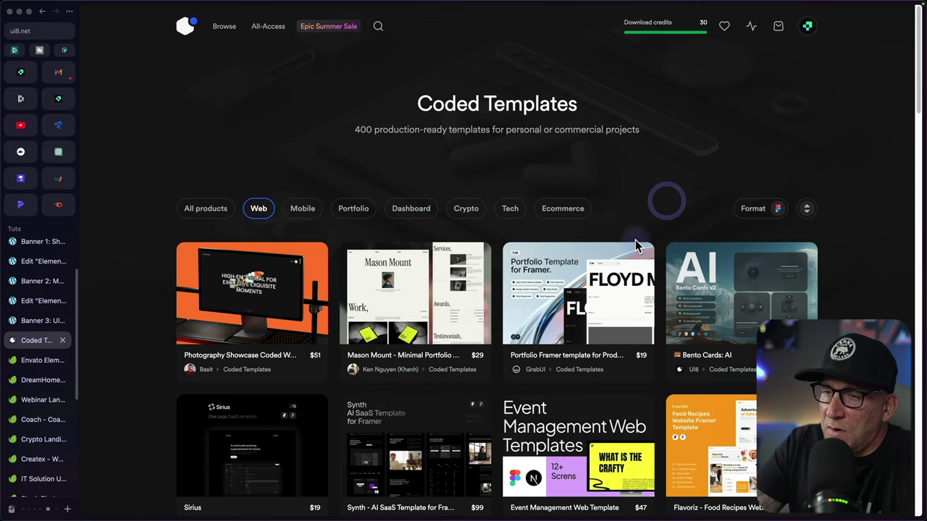
scroll(635, 247, "down", 2)
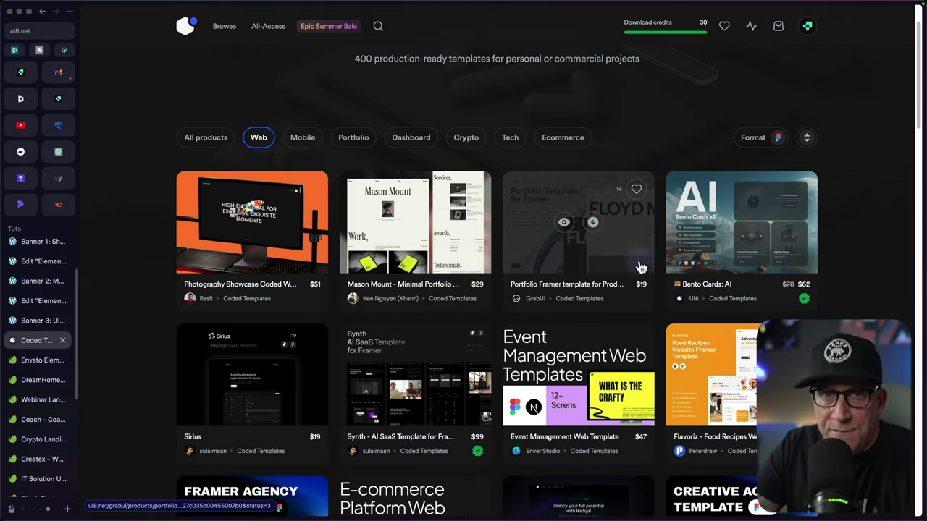
scroll(637, 269, "down", 3)
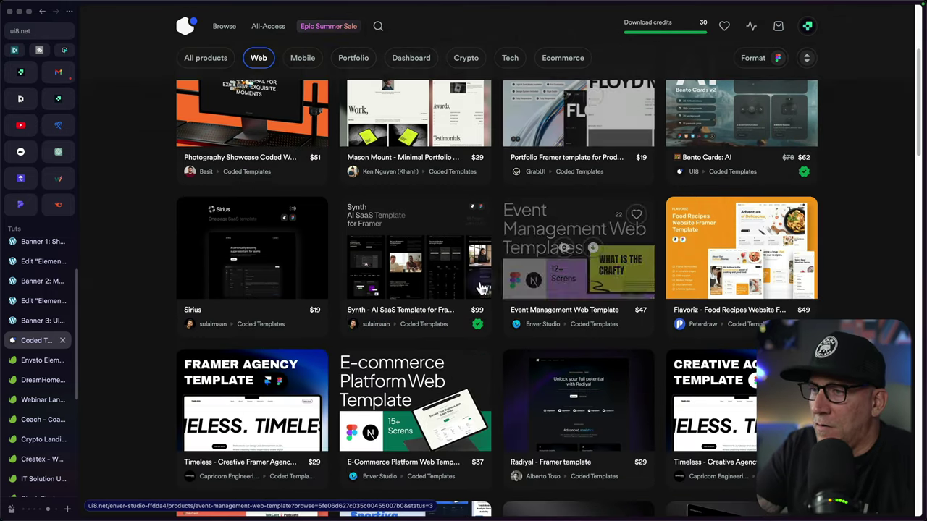
right_click(386, 232)
left_click(397, 230)
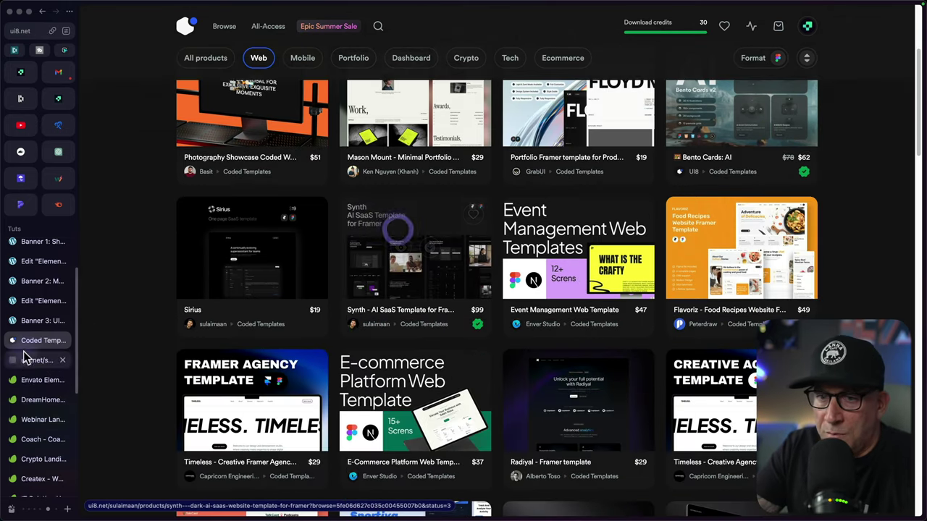
left_click(25, 362)
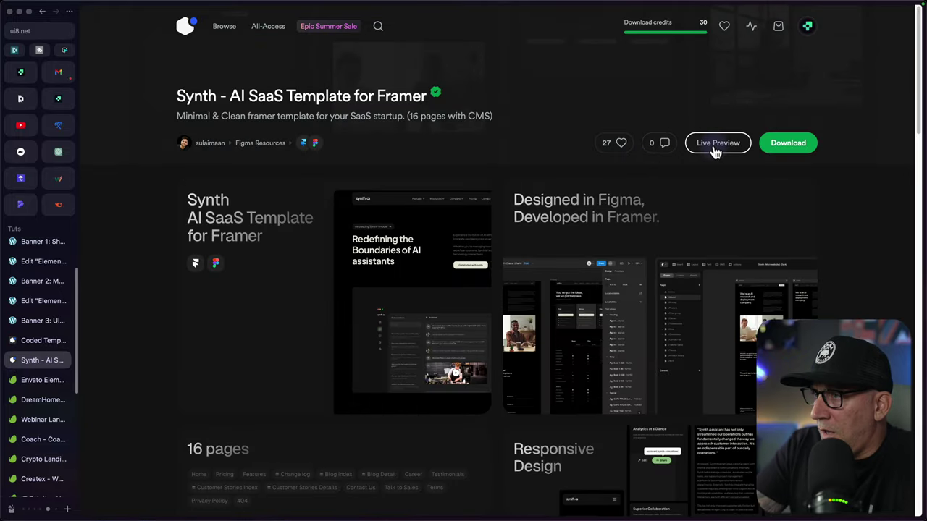
- Open Synth's live preview, scroll through the demo site, and return to the product page
left_click(715, 147)
scroll(434, 274, "down", 5)
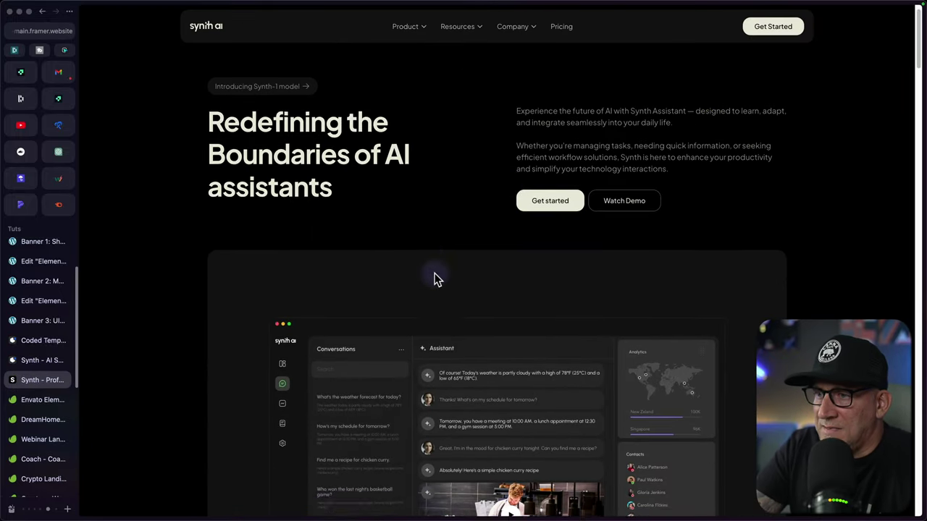
scroll(436, 269, "down", 5)
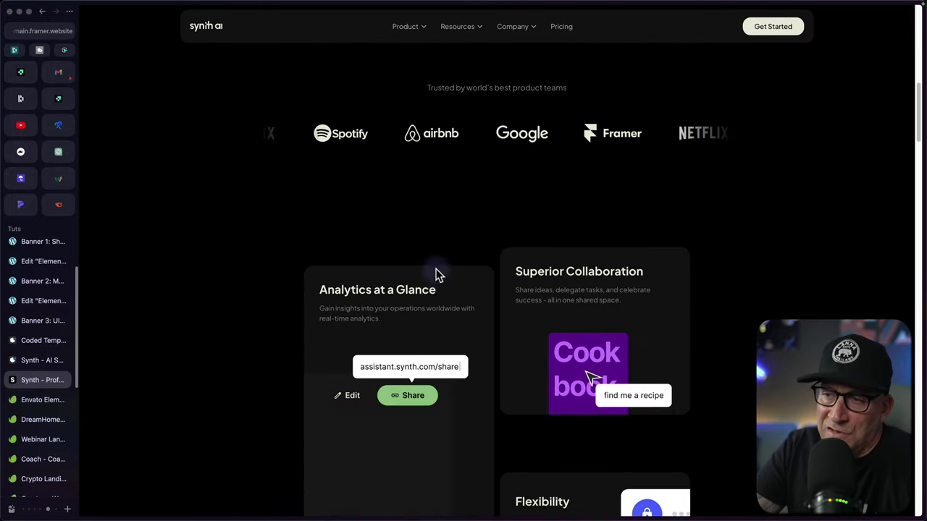
scroll(435, 270, "down", 4)
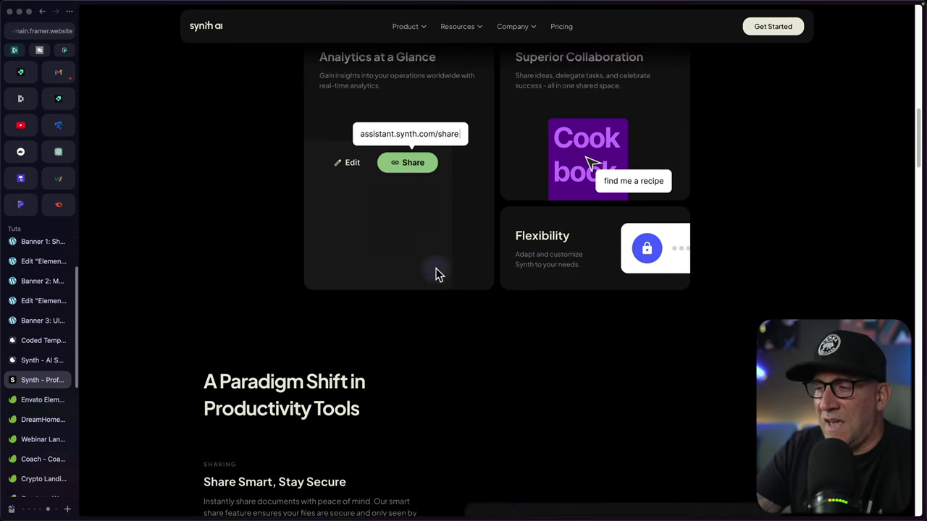
scroll(436, 273, "down", 7)
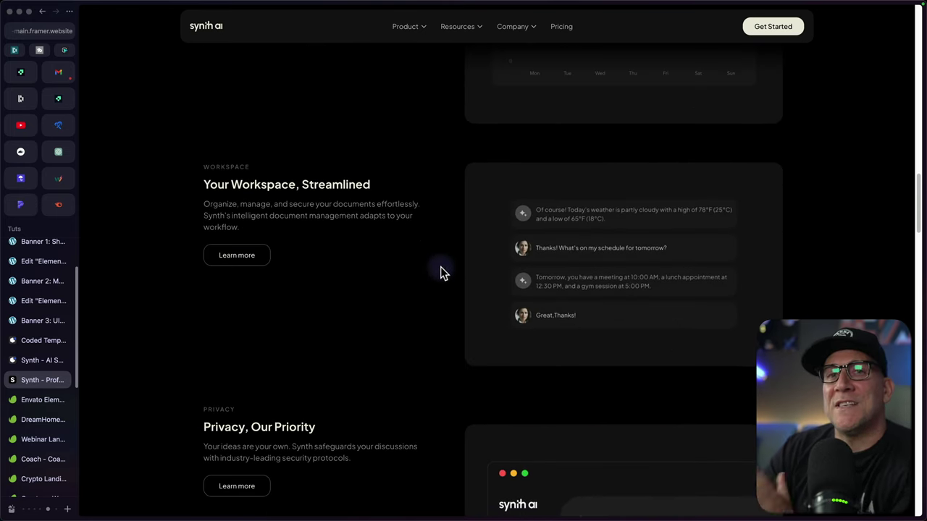
left_click(35, 360)
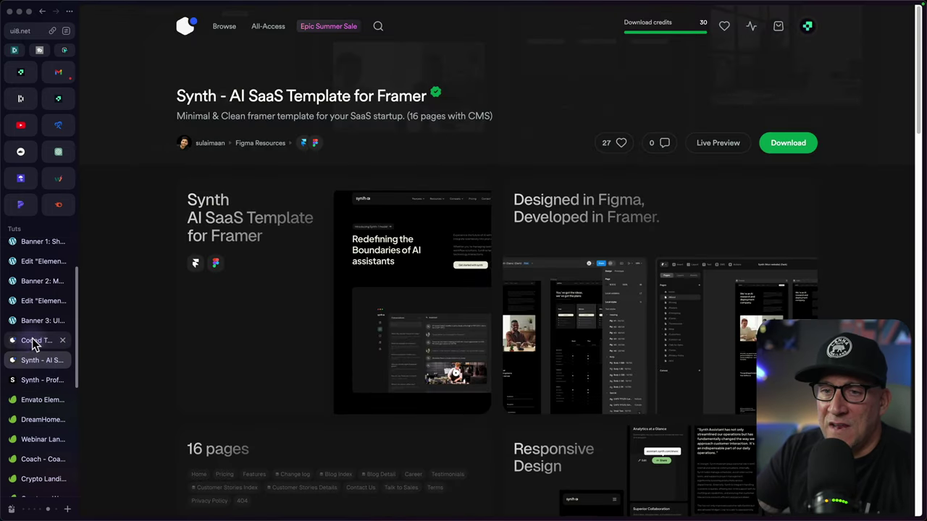
- Open UI8's UI Kits category filtered to Web products
left_click(32, 341)
mouse_move(217, 34)
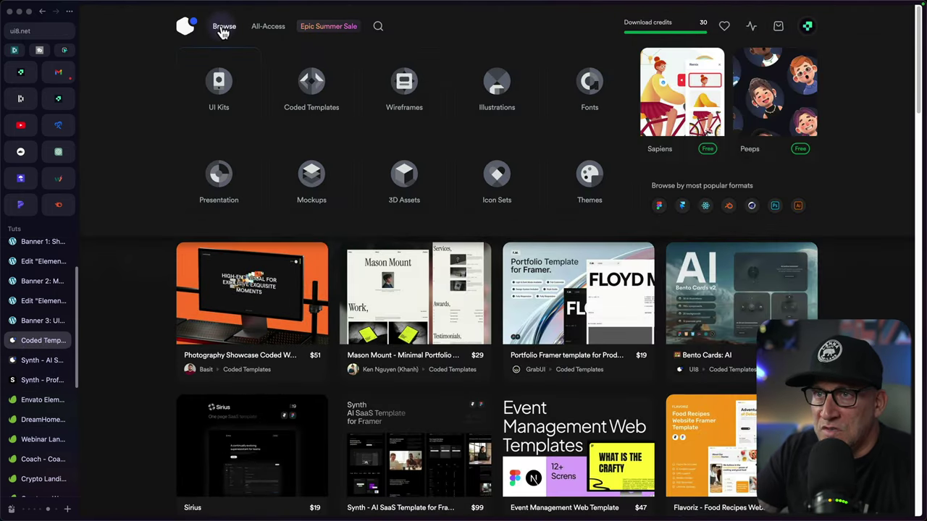
left_click(218, 84)
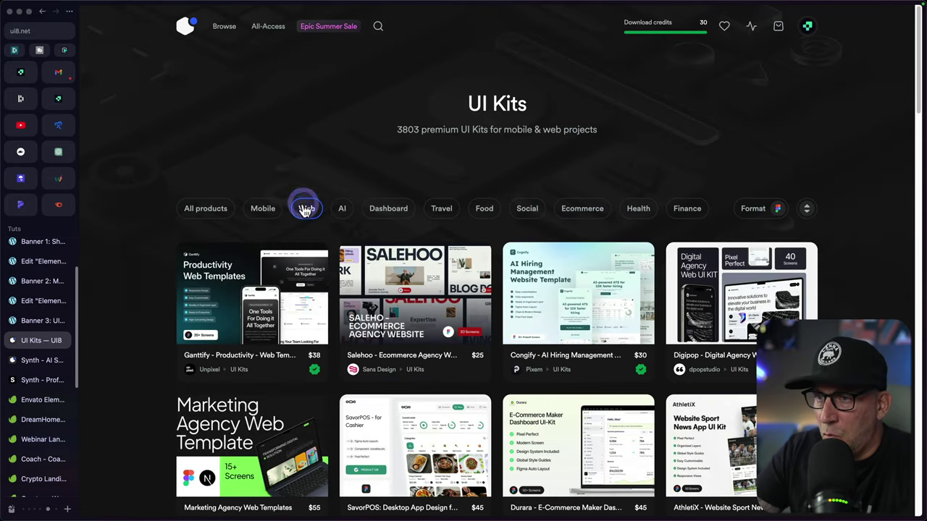
left_click(305, 210)
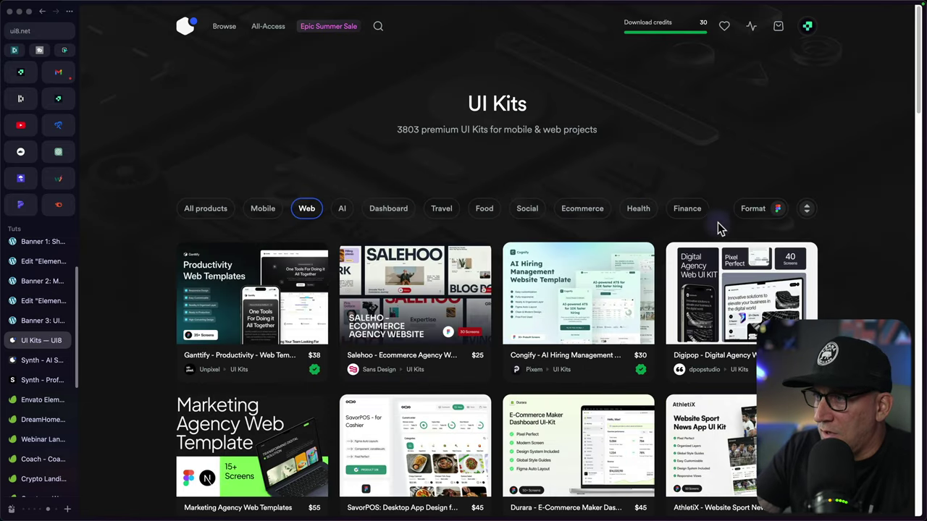
mouse_move(754, 210)
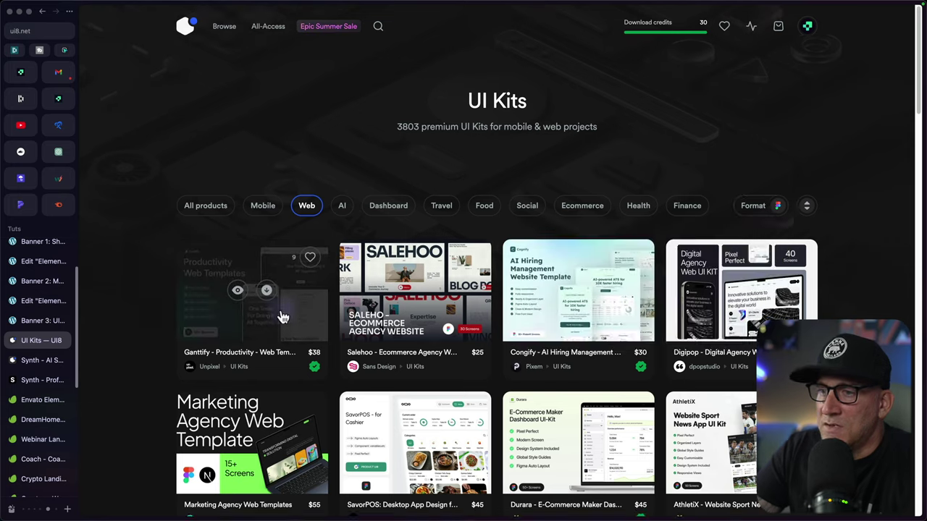
- Scroll through the Web UI kit results, then go to Envato Elements
scroll(268, 296, "down", 3)
scroll(715, 330, "down", 5)
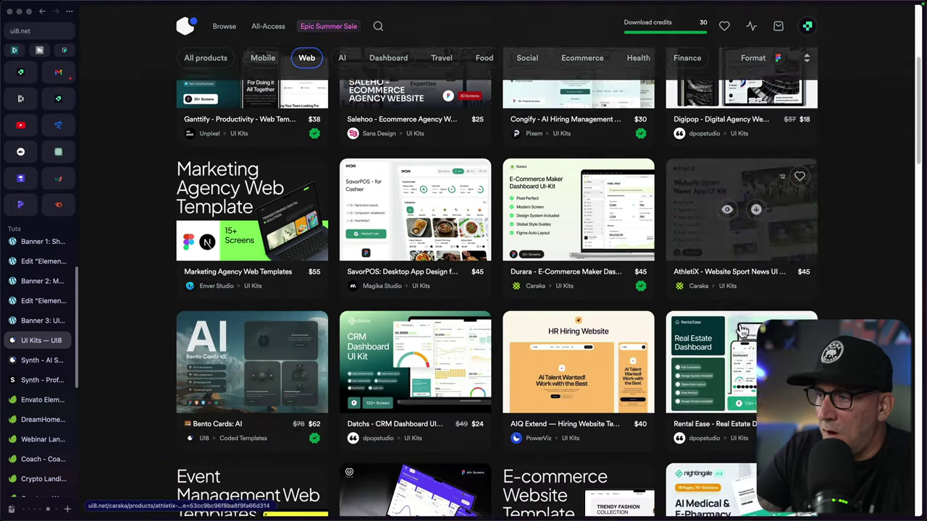
scroll(286, 347, "down", 3)
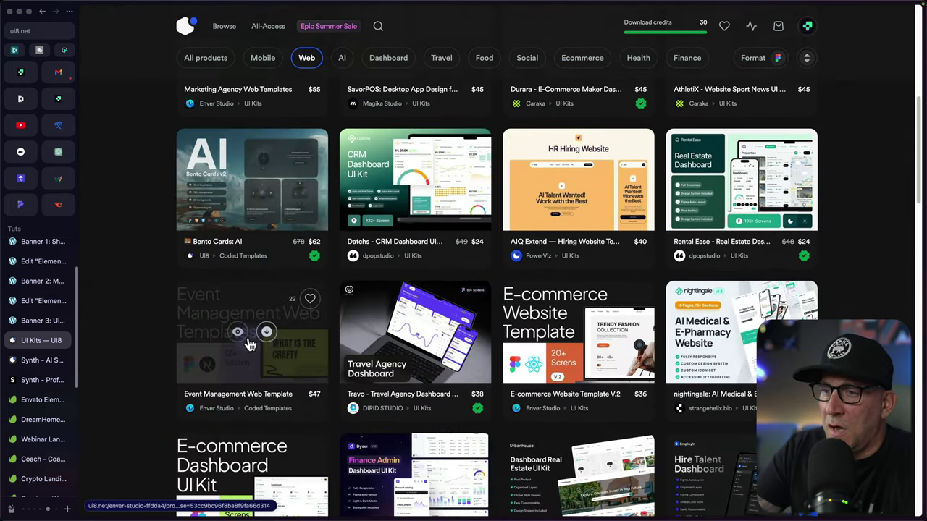
scroll(544, 331, "down", 3)
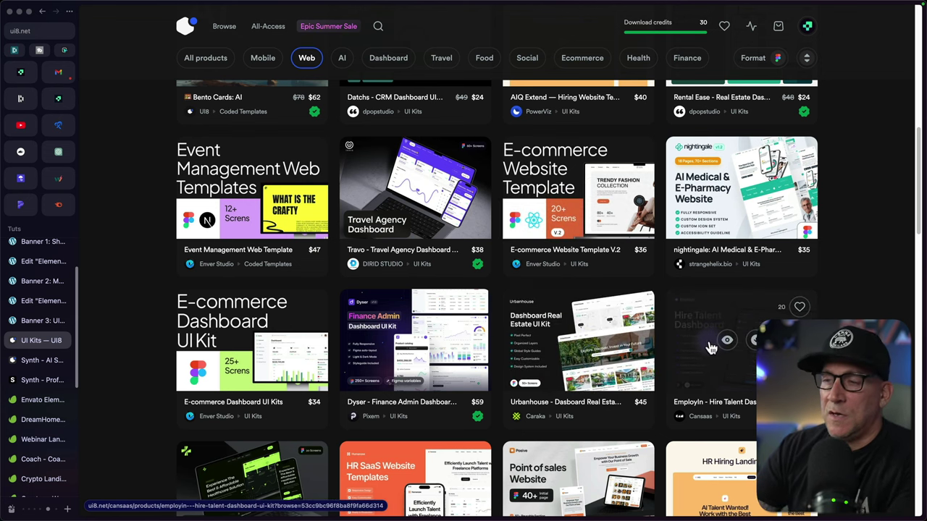
scroll(129, 418, "down", 3)
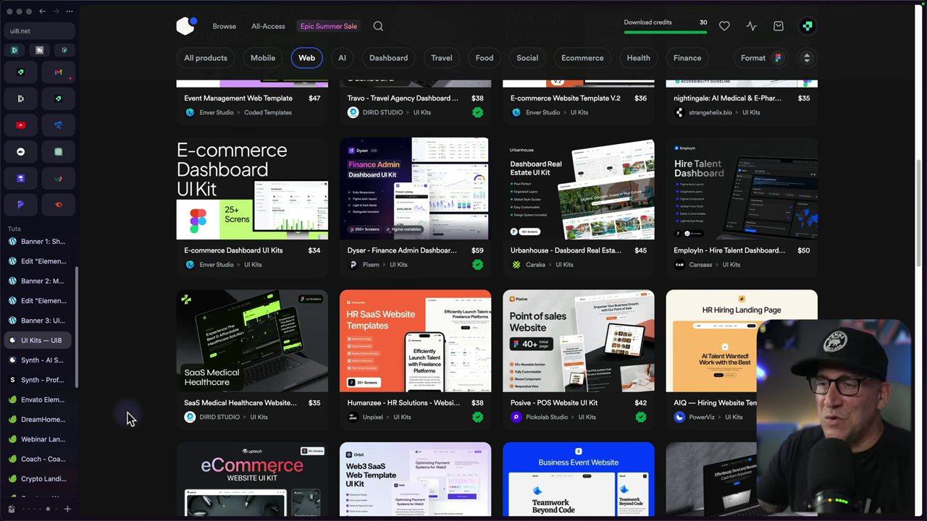
scroll(239, 362, "down", 1)
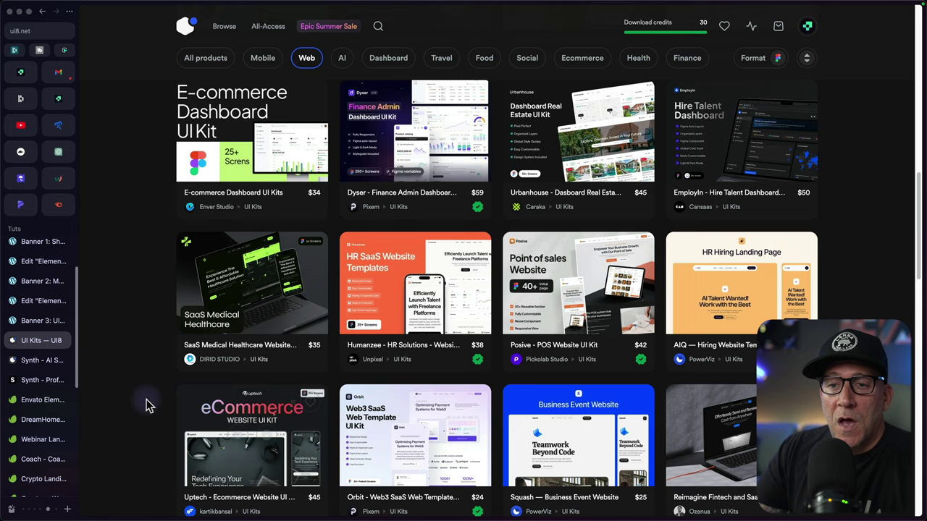
left_click(38, 403)
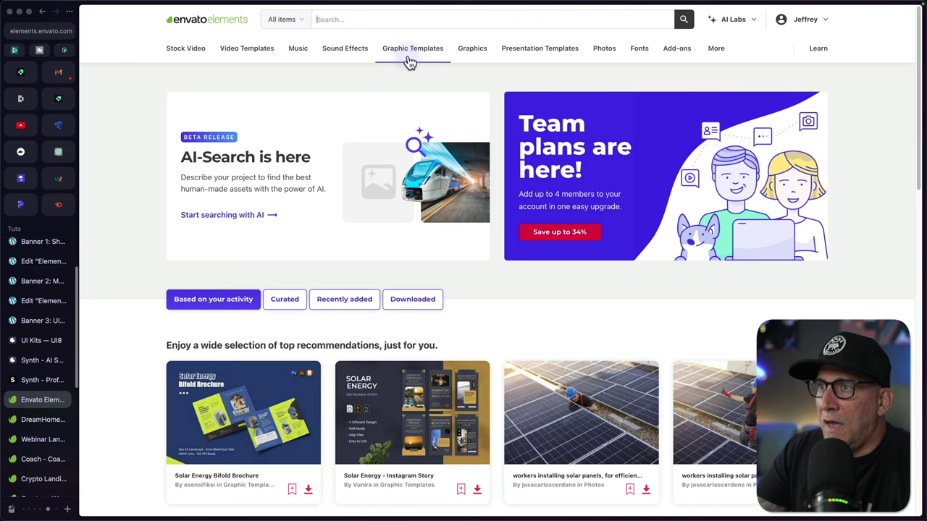
- Open Figma Geometric Gradients from Envato's Figma graphic templates, then go back to UI8's Web UI Kits
mouse_move(409, 61)
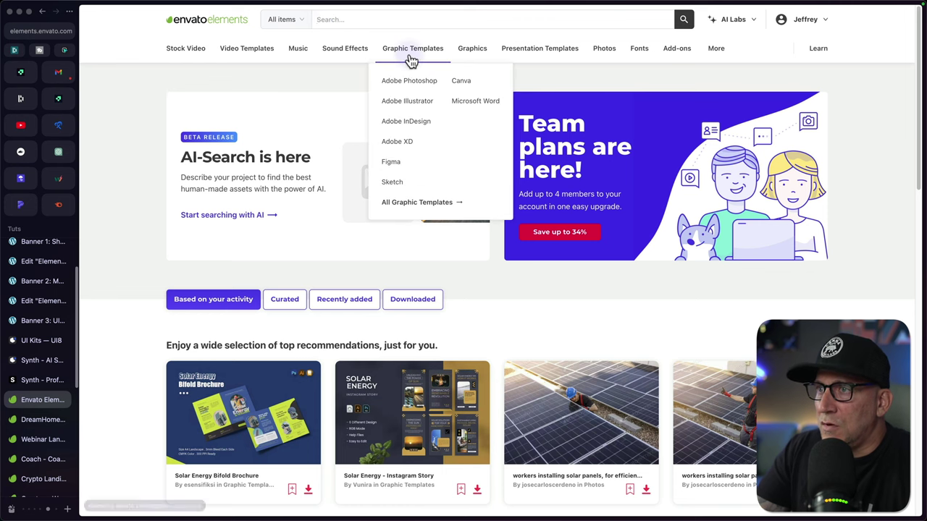
left_click(393, 165)
scroll(610, 343, "down", 2)
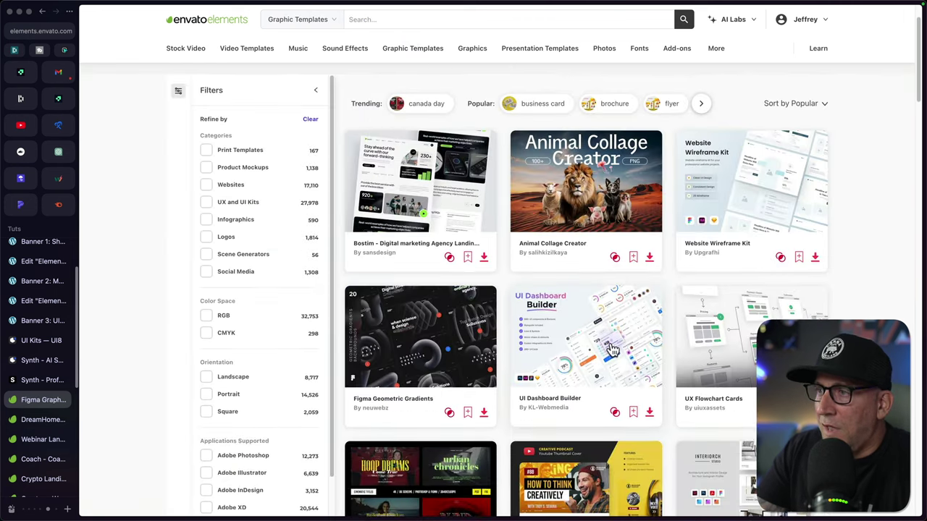
scroll(611, 350, "down", 2)
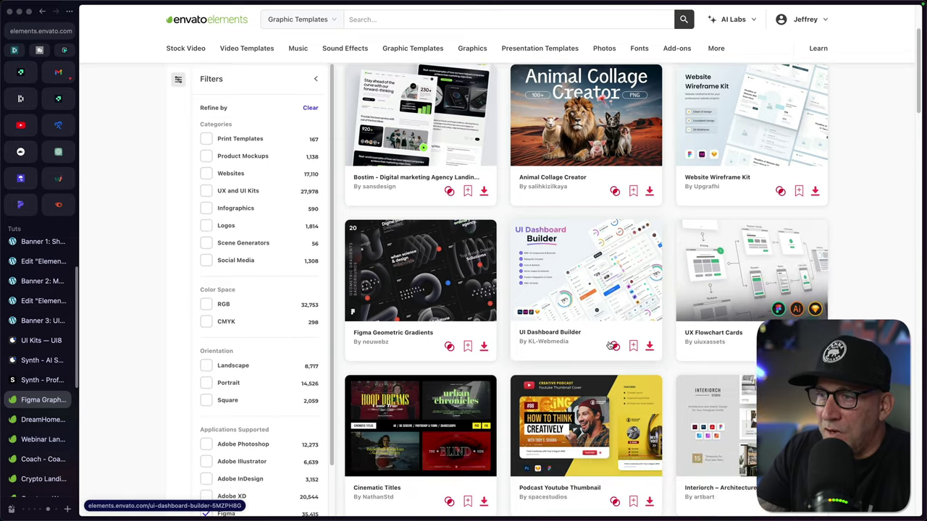
left_click(433, 283)
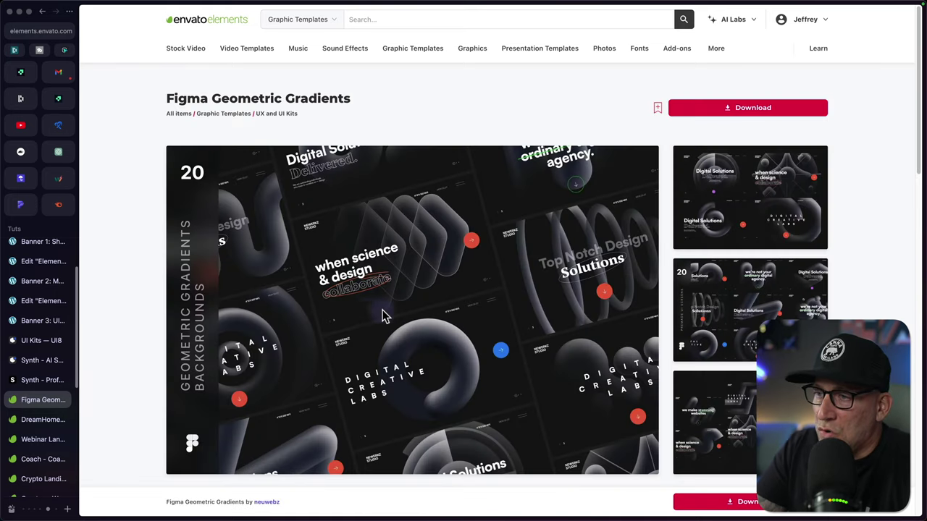
left_click(41, 340)
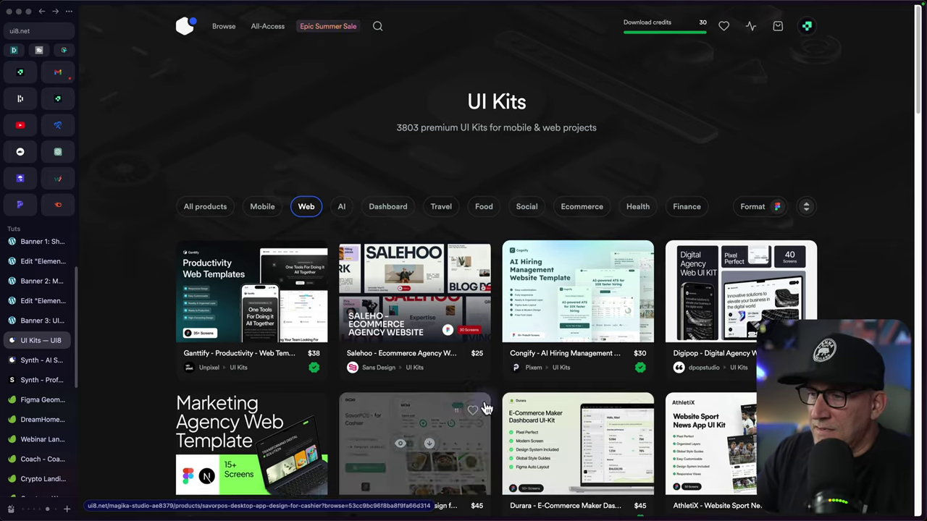
- Open UI8's Bento Cards: AI product page in a new tab and scroll through it
scroll(485, 405, "down", 3)
scroll(199, 255, "down", 3)
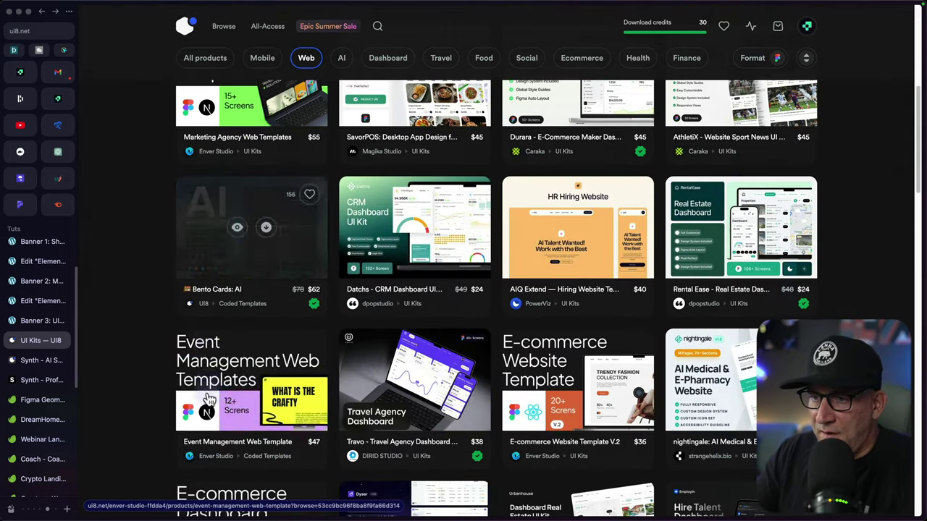
right_click(199, 256)
left_click(218, 259)
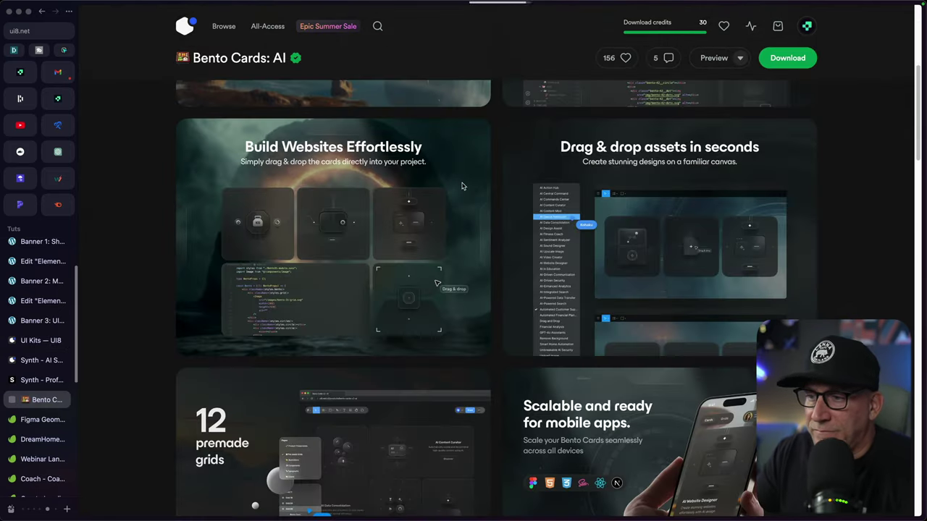
scroll(449, 195, "down", 2)
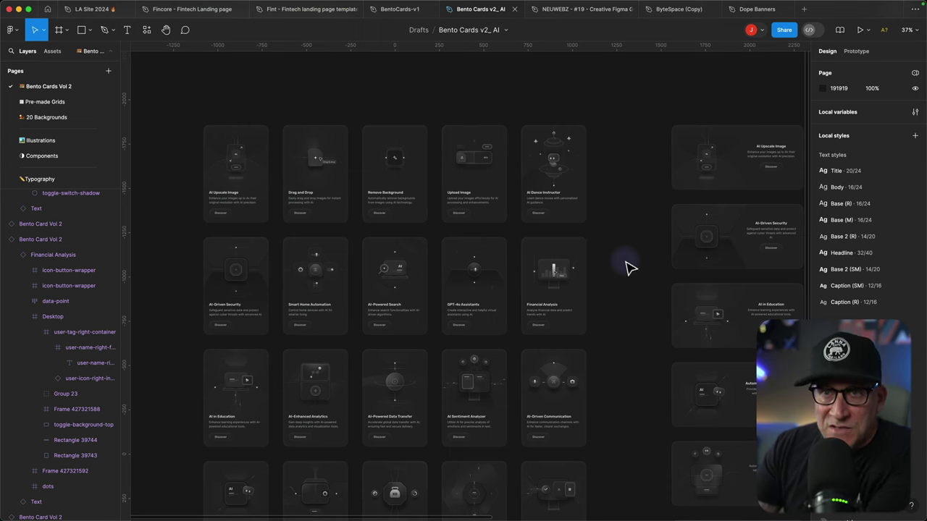
- Zoom into the Bento cards, visit the NEUWEBZ, Bento Cards v2 AI and BentoCards-v1 files, and select the Unified Tools icon
scroll(608, 281, "up", 2)
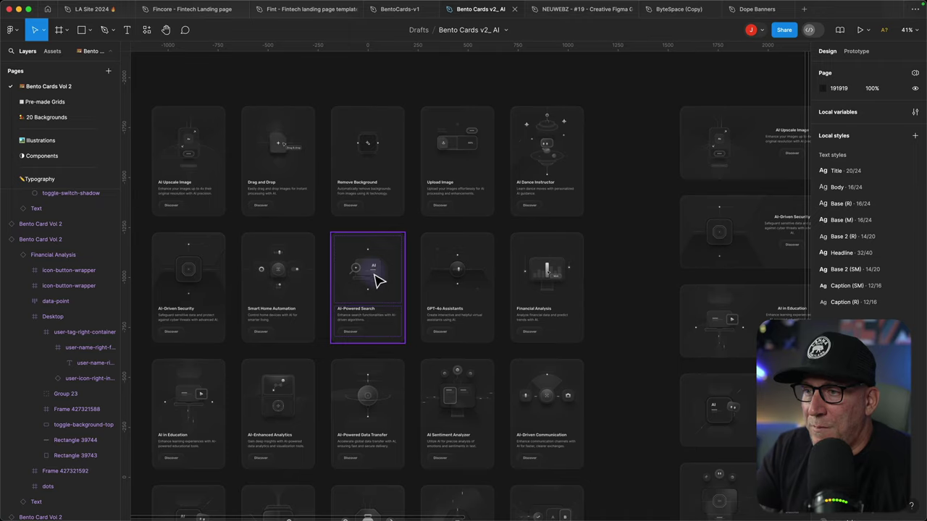
scroll(377, 280, "up", 5)
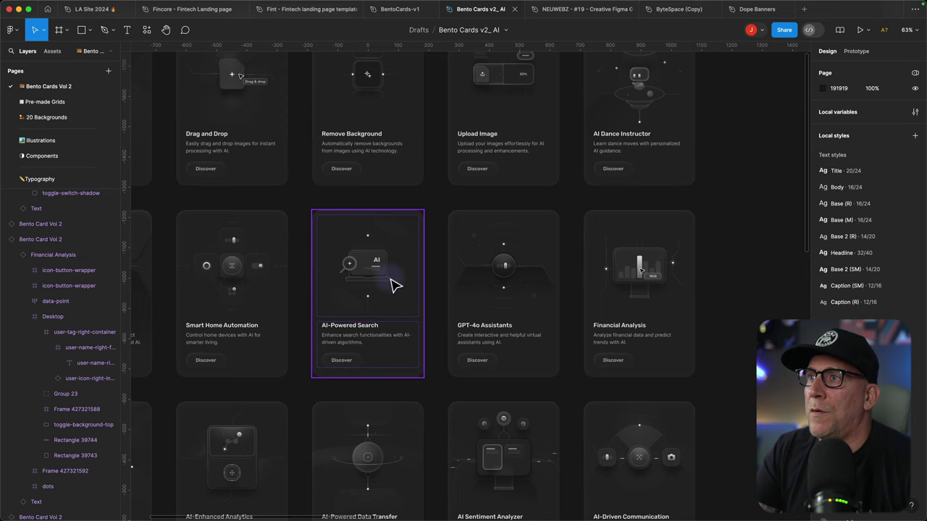
left_click(594, 10)
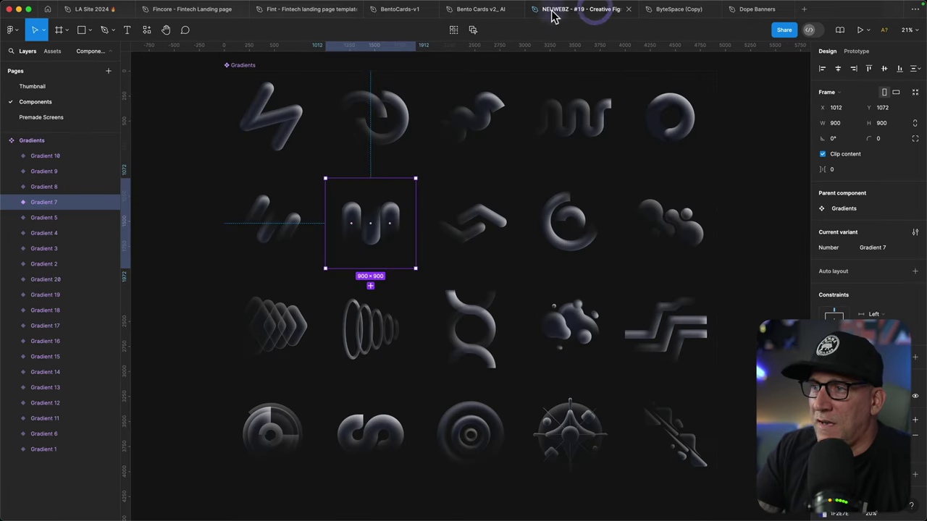
left_click(481, 9)
left_click(398, 10)
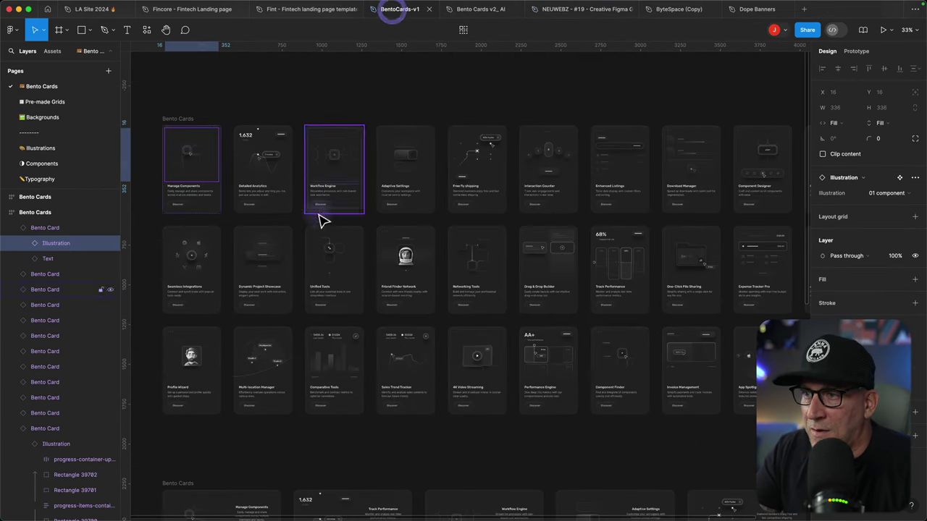
left_click(331, 252, "super")
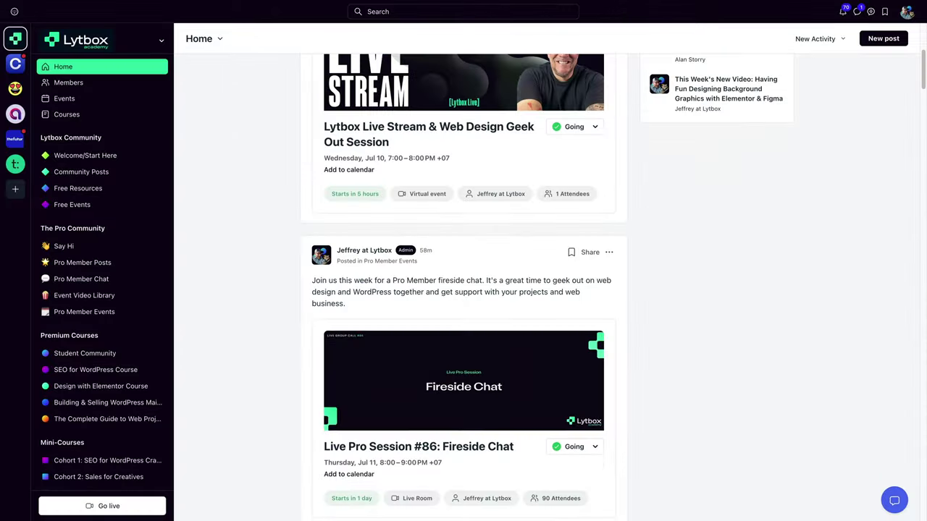
- Browse Pro Member Posts and Pro Member Chat, then scroll the Event Video Library's recorded sessions
left_click(82, 262)
scroll(227, 277, "down", 15)
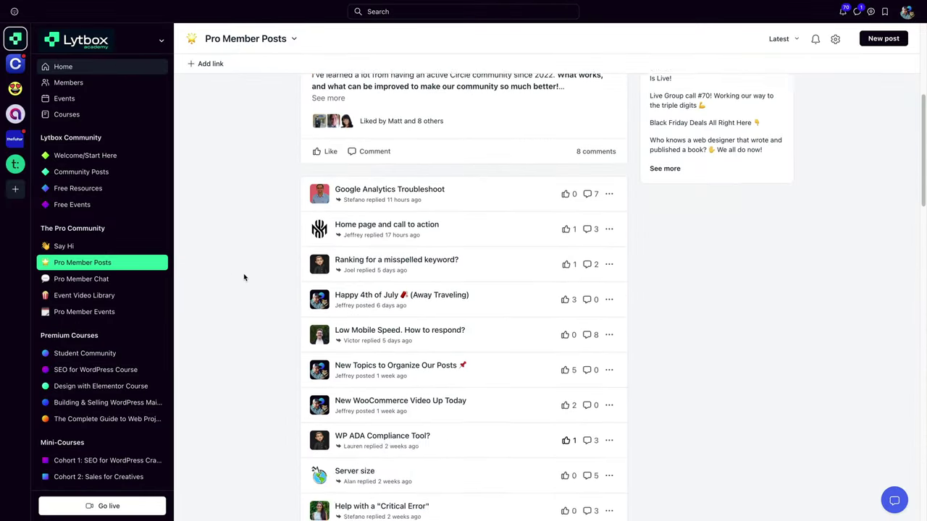
scroll(244, 277, "down", 5)
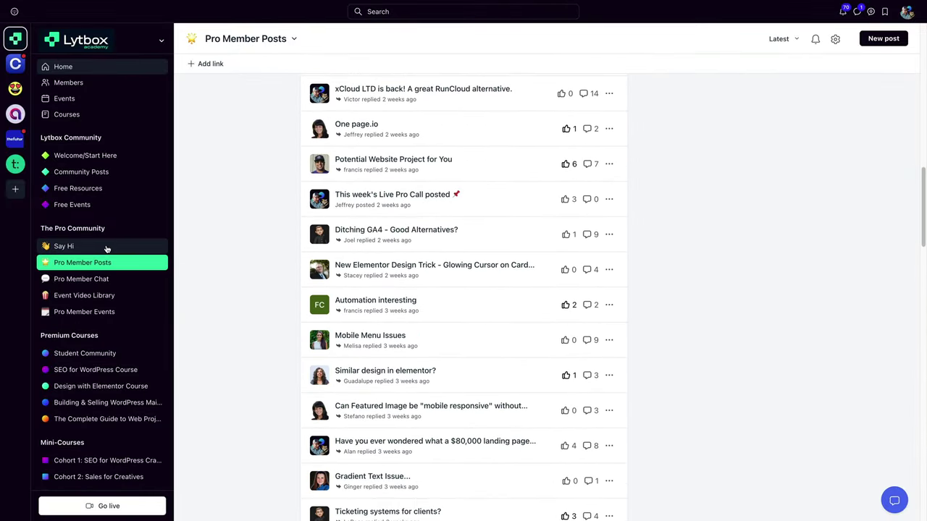
left_click(109, 279)
left_click(108, 297)
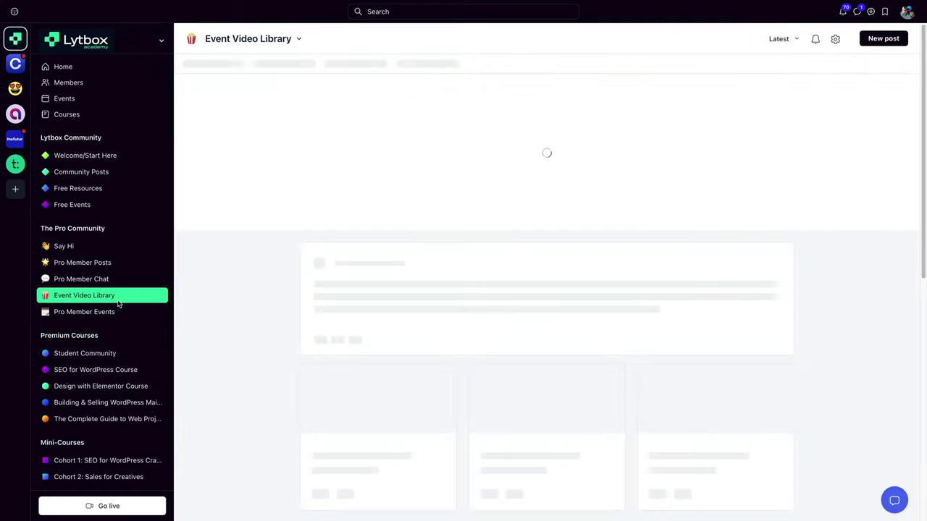
scroll(345, 316, "down", 2)
scroll(346, 316, "down", 5)
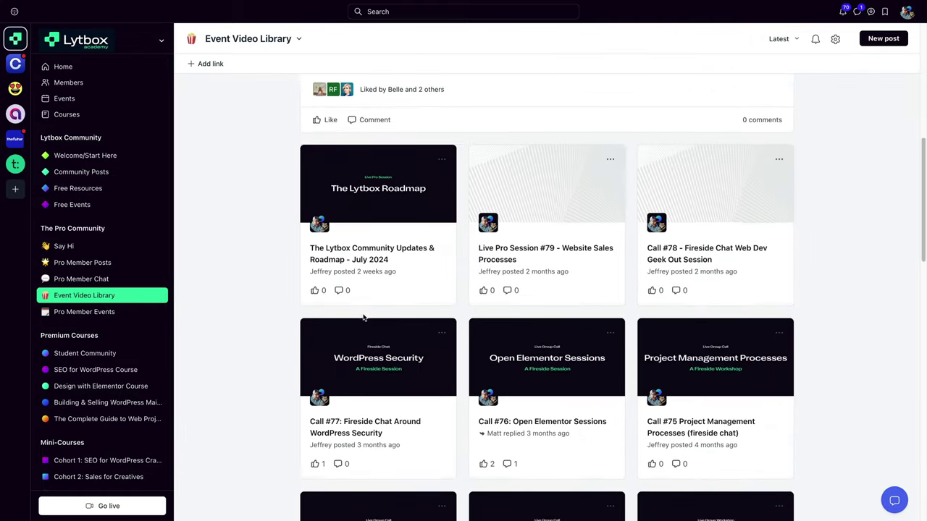